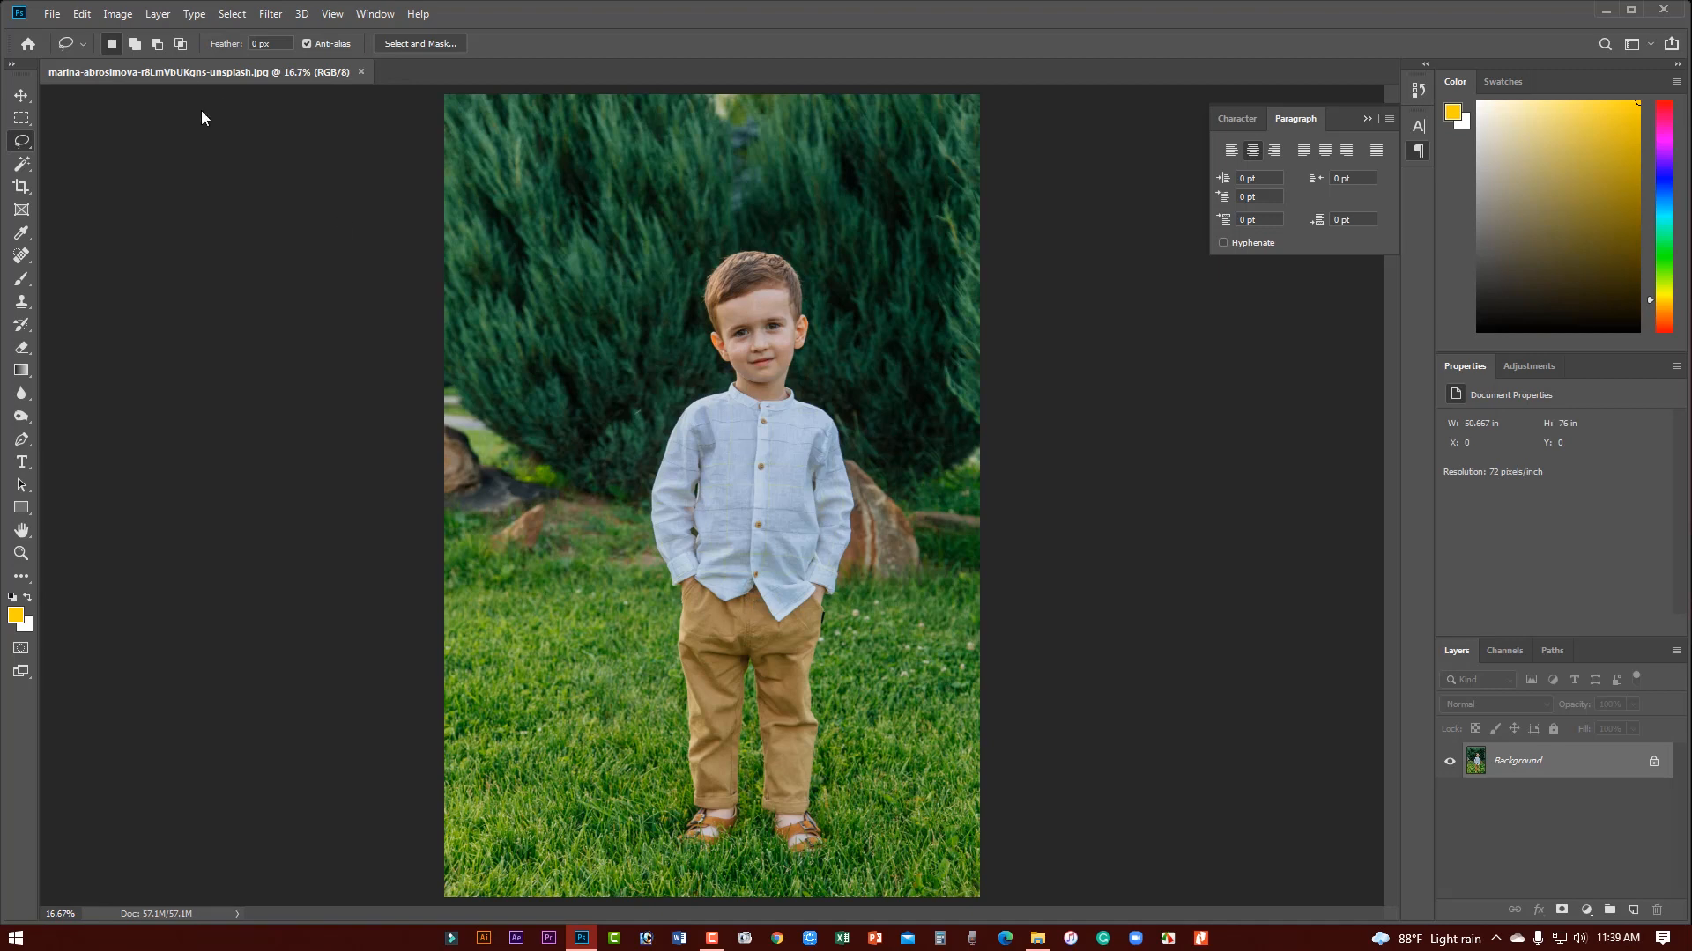
- Undock the photo's document into a floating window and move it into the middle of the workspace
{"action": "left_click_drag", "start_coordinate": [196, 97], "coordinate": [204, 123]}
{"action": "left_click", "coordinate": [555, 126]}
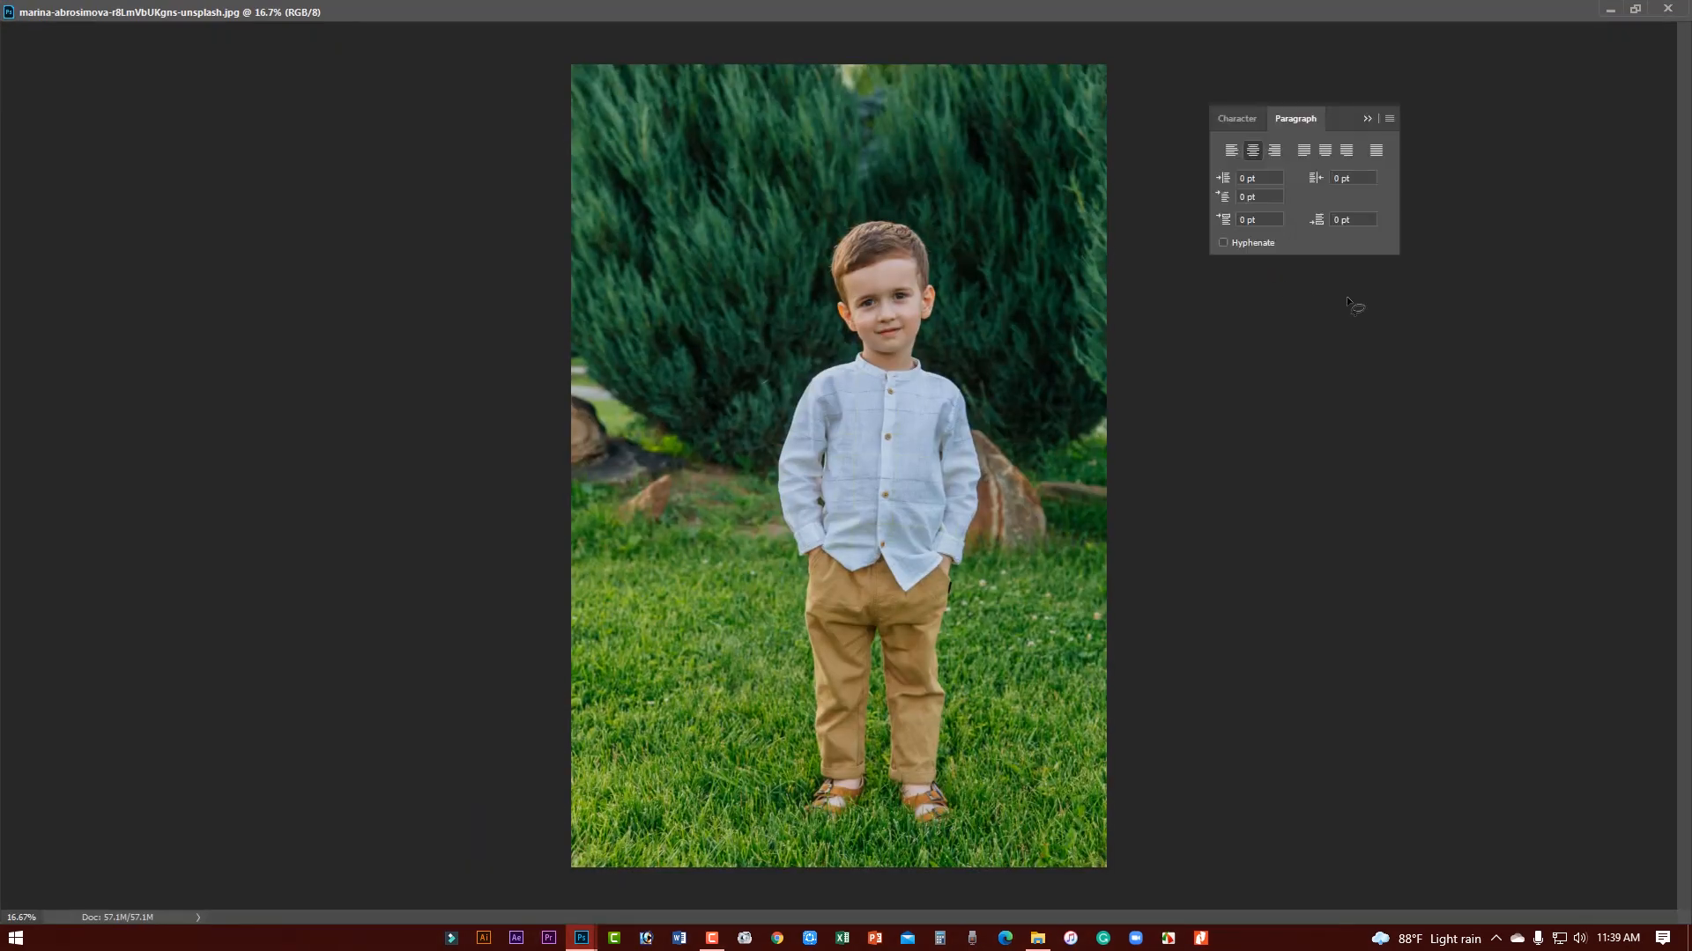
{"action": "left_click", "coordinate": [1635, 8]}
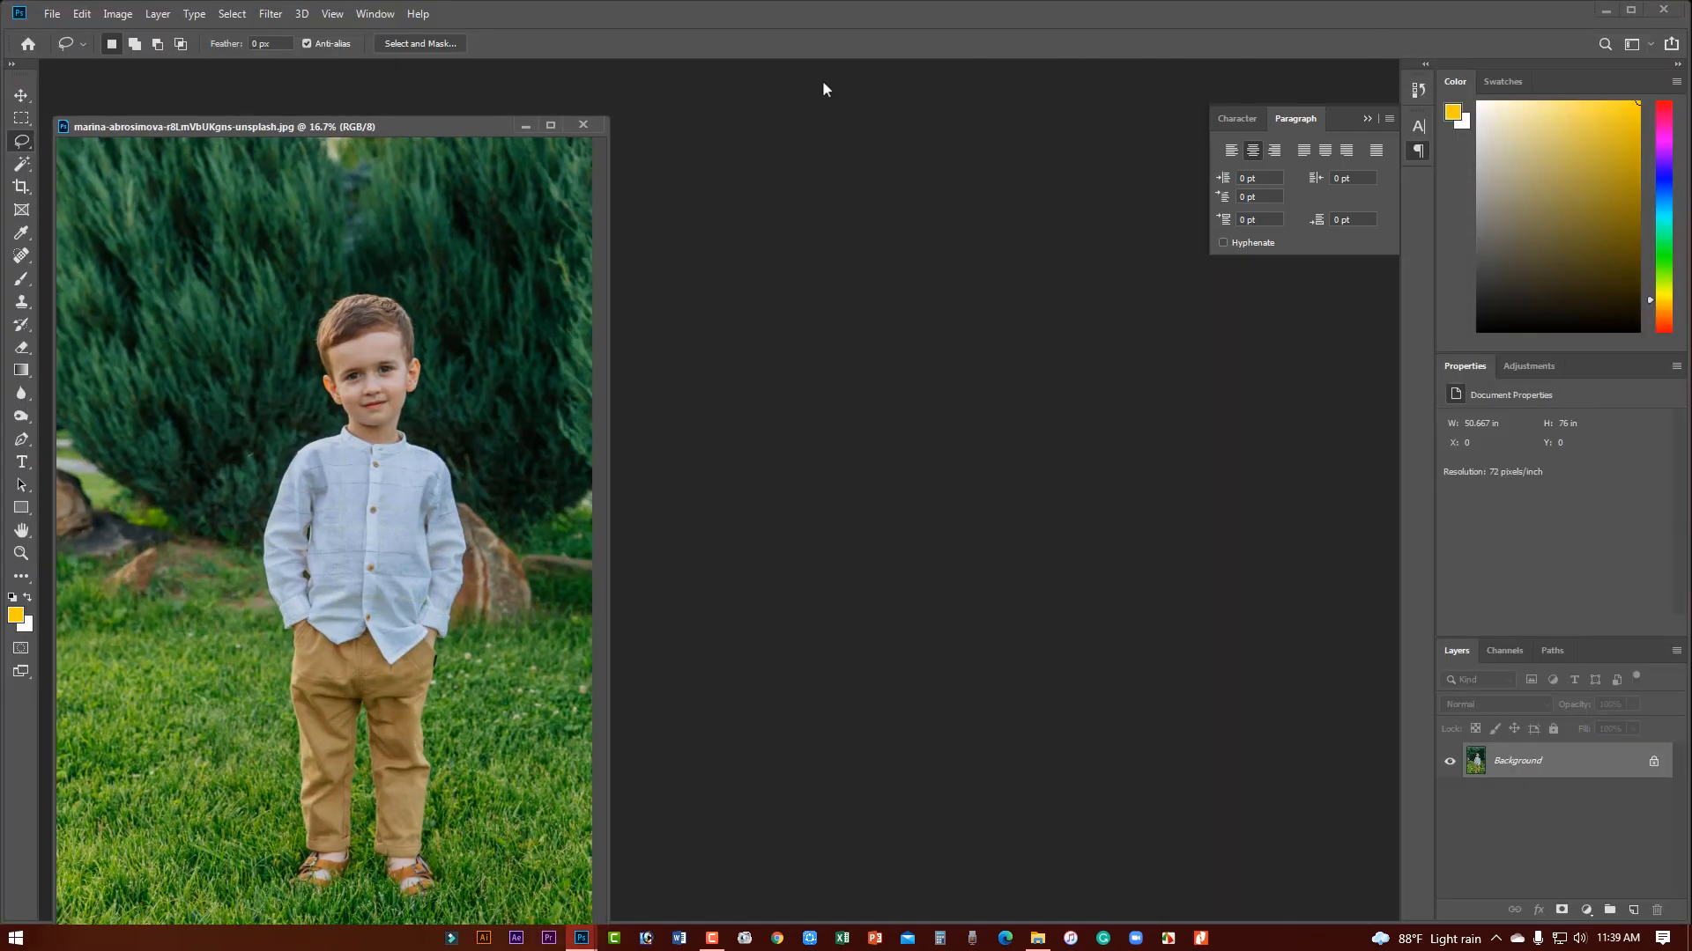
{"action": "left_click_drag", "start_coordinate": [419, 120], "coordinate": [610, 98]}
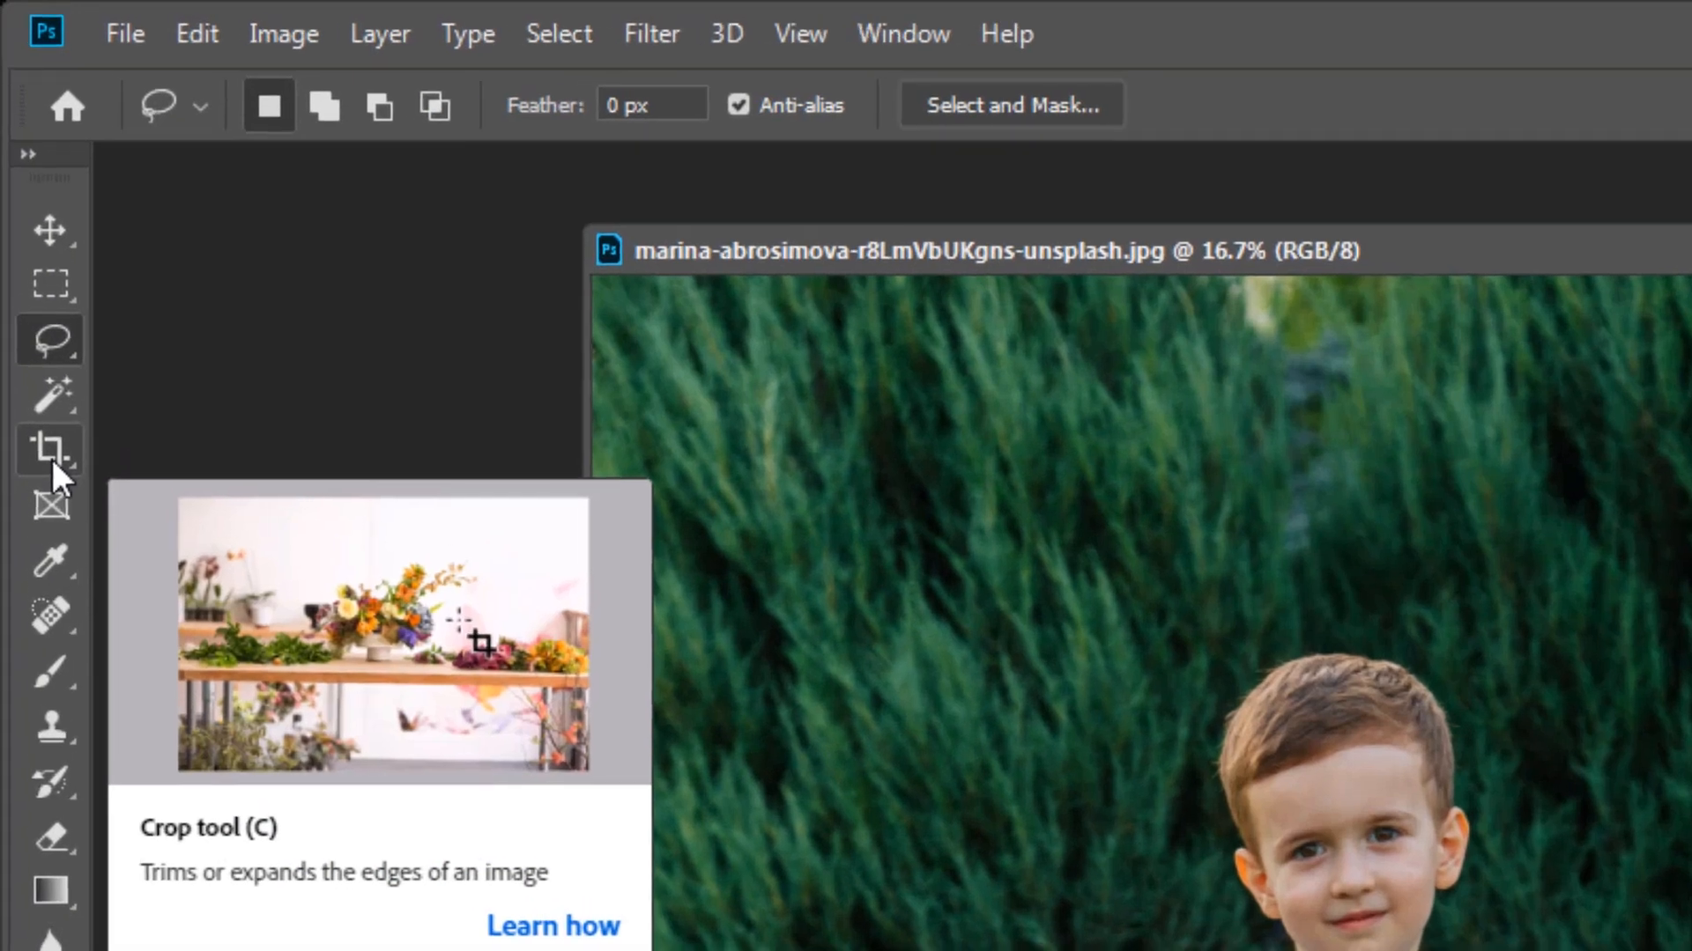
- Crop the photo to a landscape frame of about 50.7 by 28.8 in, showing the boy from his hair to his chest
{"action": "left_click", "coordinate": [51, 458]}
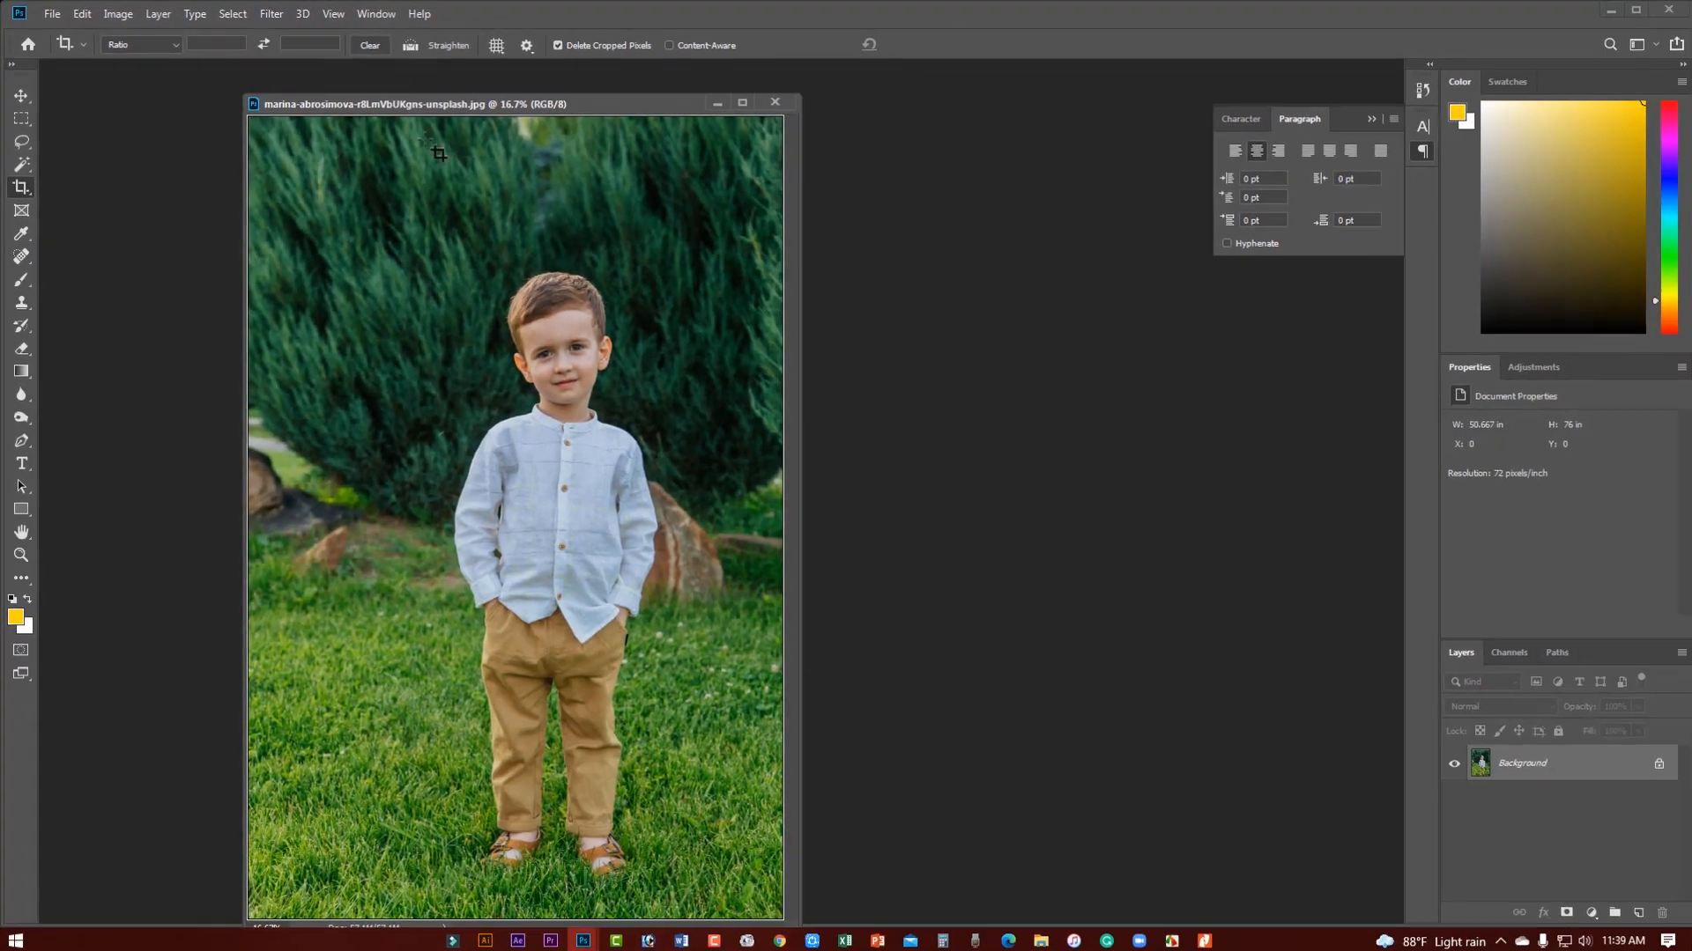
{"action": "left_click", "coordinate": [739, 103]}
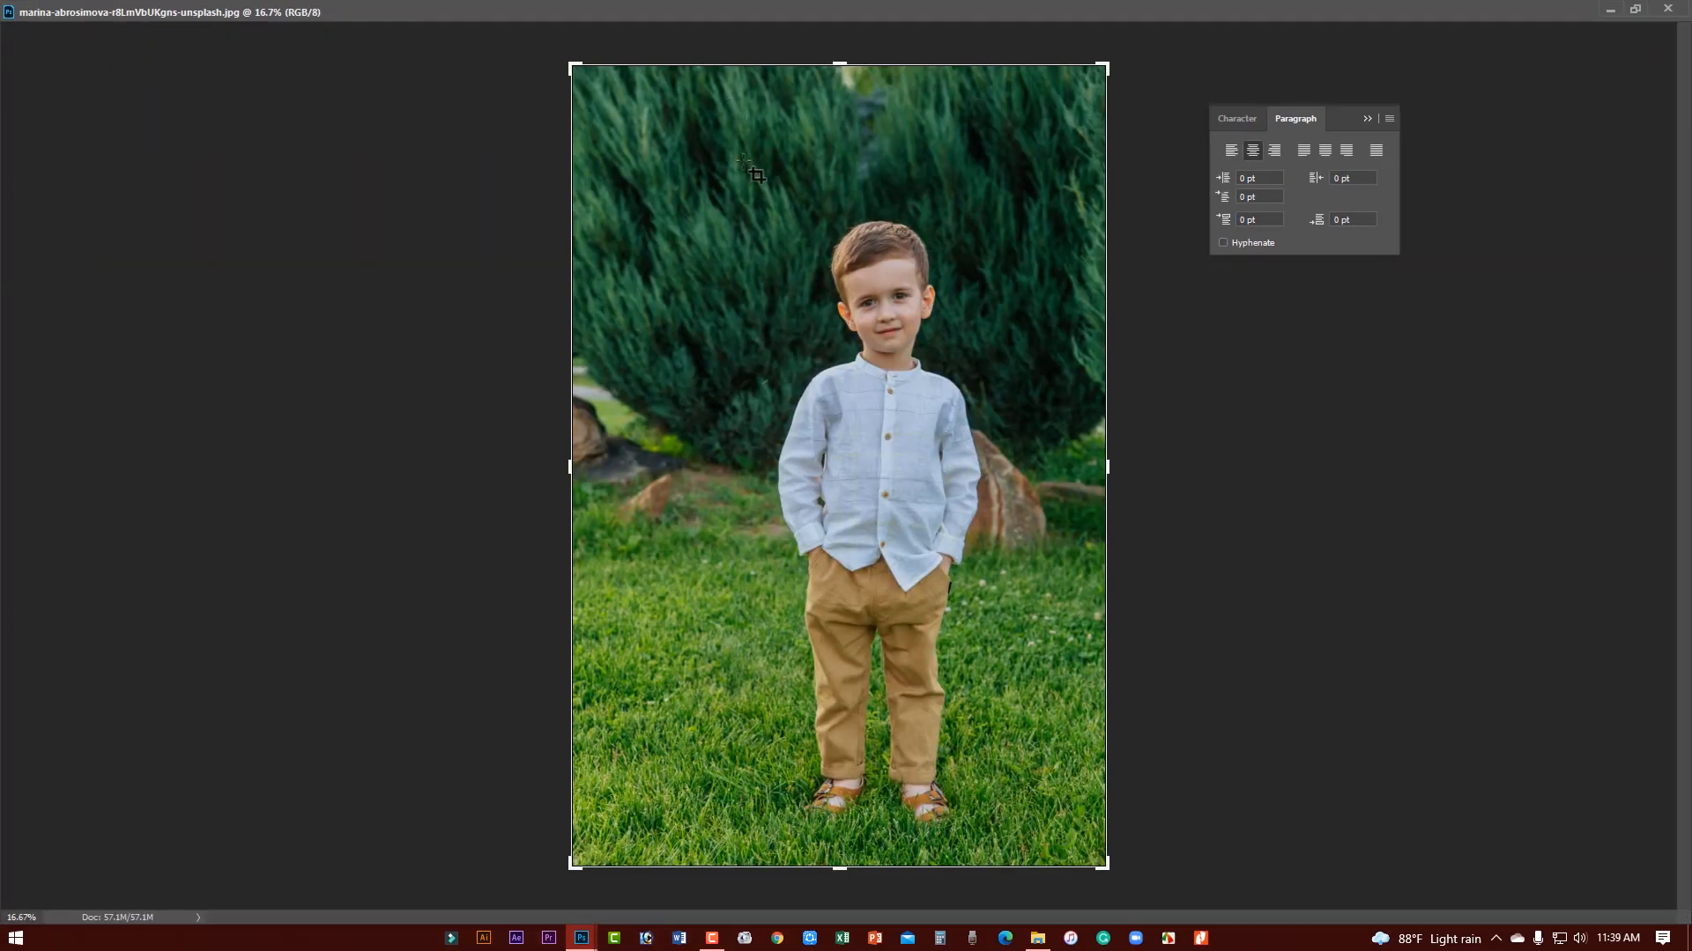
{"action": "left_click_drag", "start_coordinate": [836, 872], "coordinate": [907, 730]}
{"action": "left_click_drag", "start_coordinate": [841, 139], "coordinate": [844, 261]}
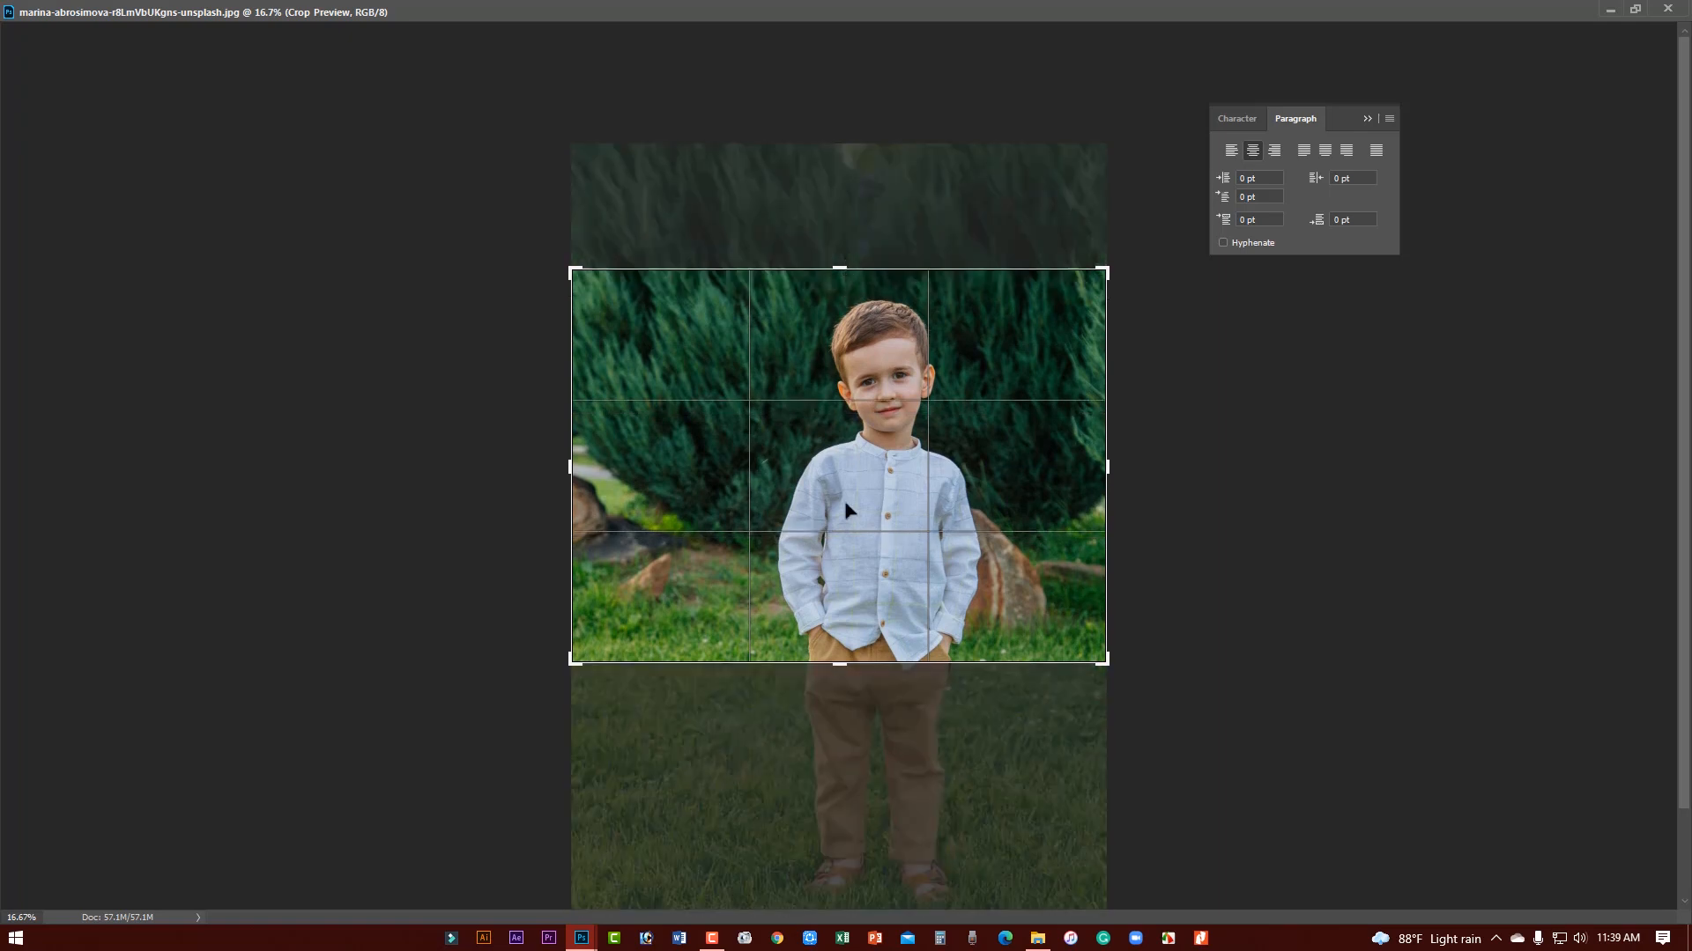
{"action": "left_click_drag", "start_coordinate": [846, 665], "coordinate": [847, 623]}
{"action": "left_click_drag", "start_coordinate": [839, 307], "coordinate": [835, 314]}
{"action": "key", "text": "Return"}
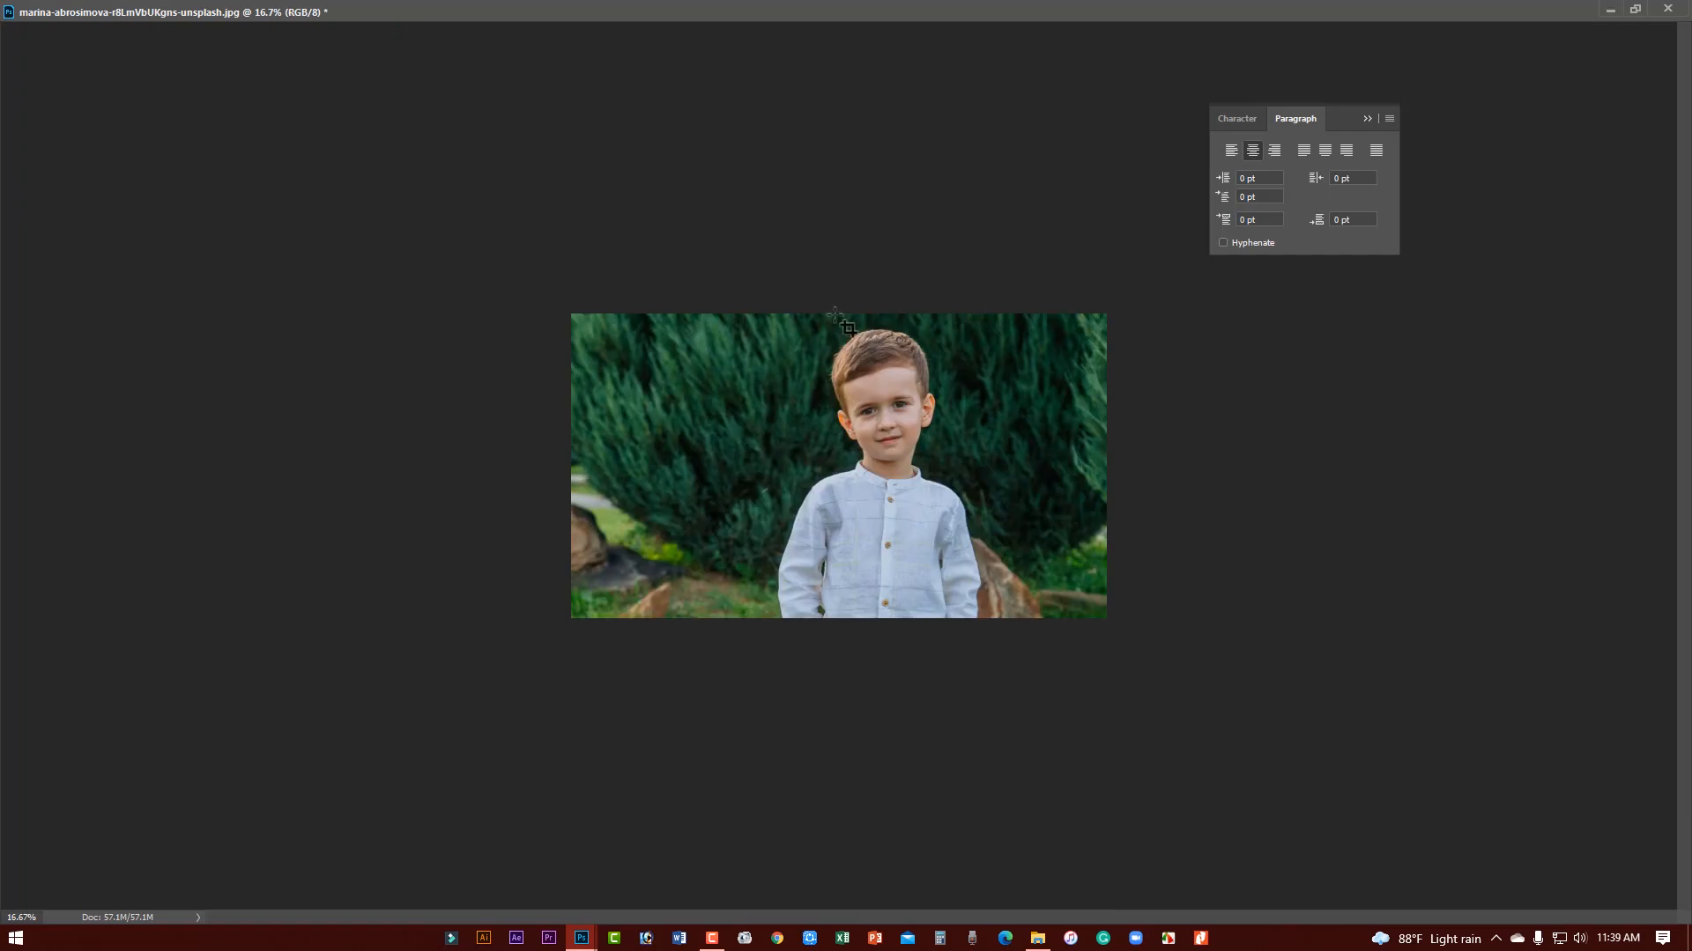
{"action": "key", "text": "Tab"}
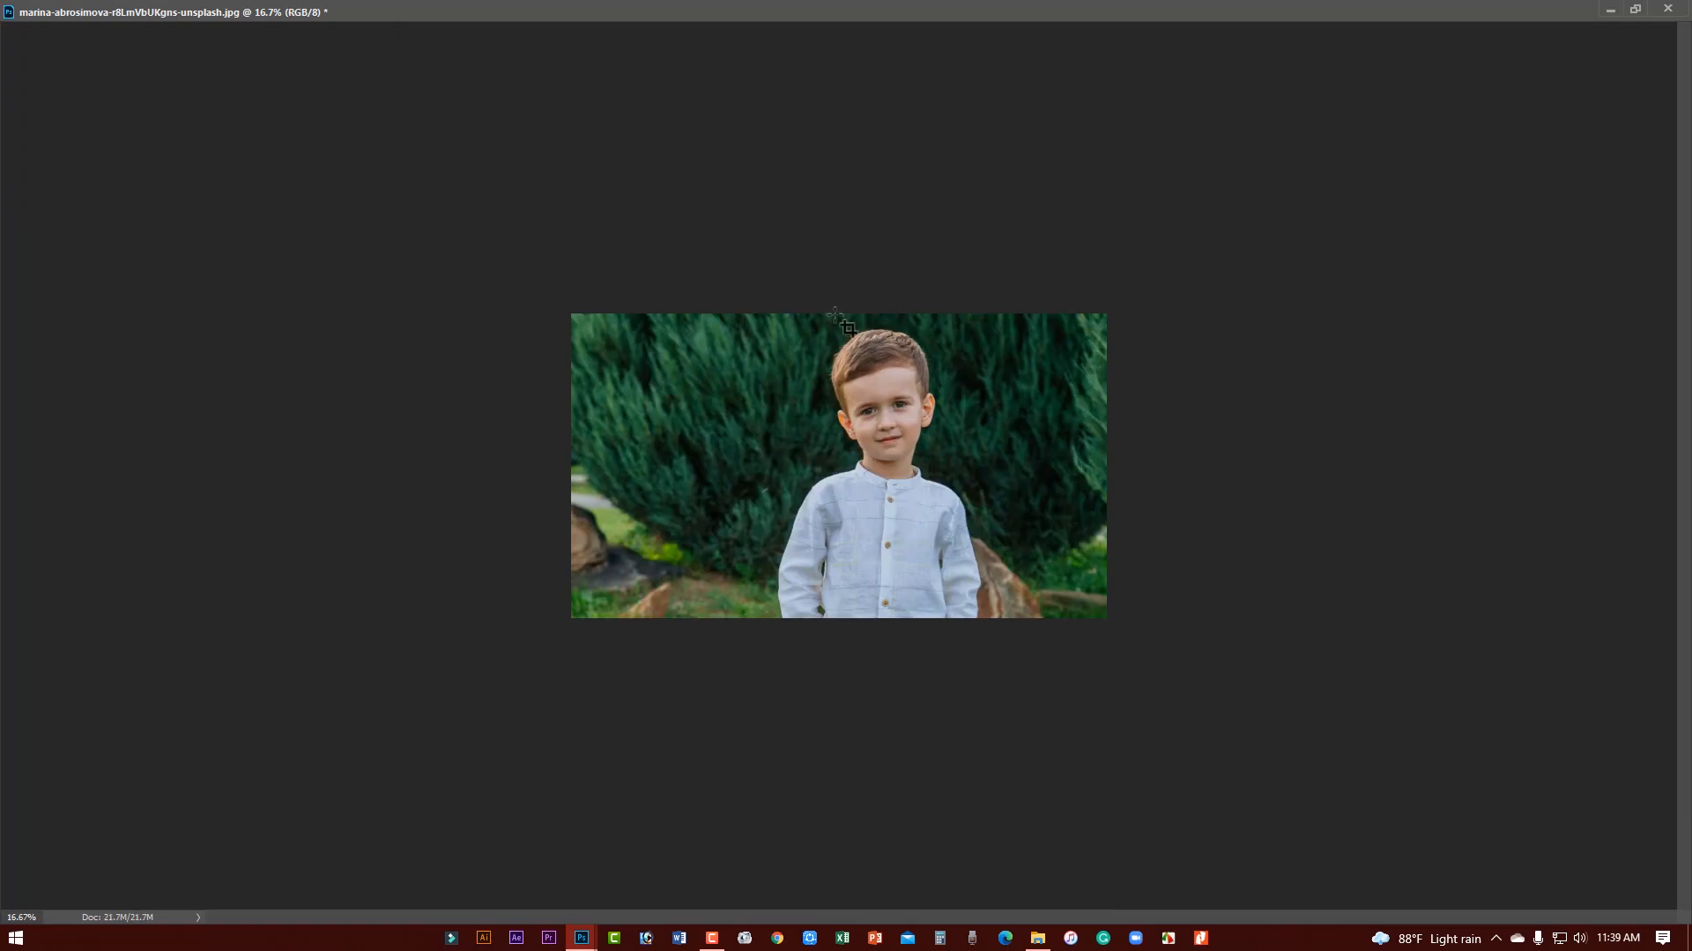
{"action": "left_click", "coordinate": [1634, 10]}
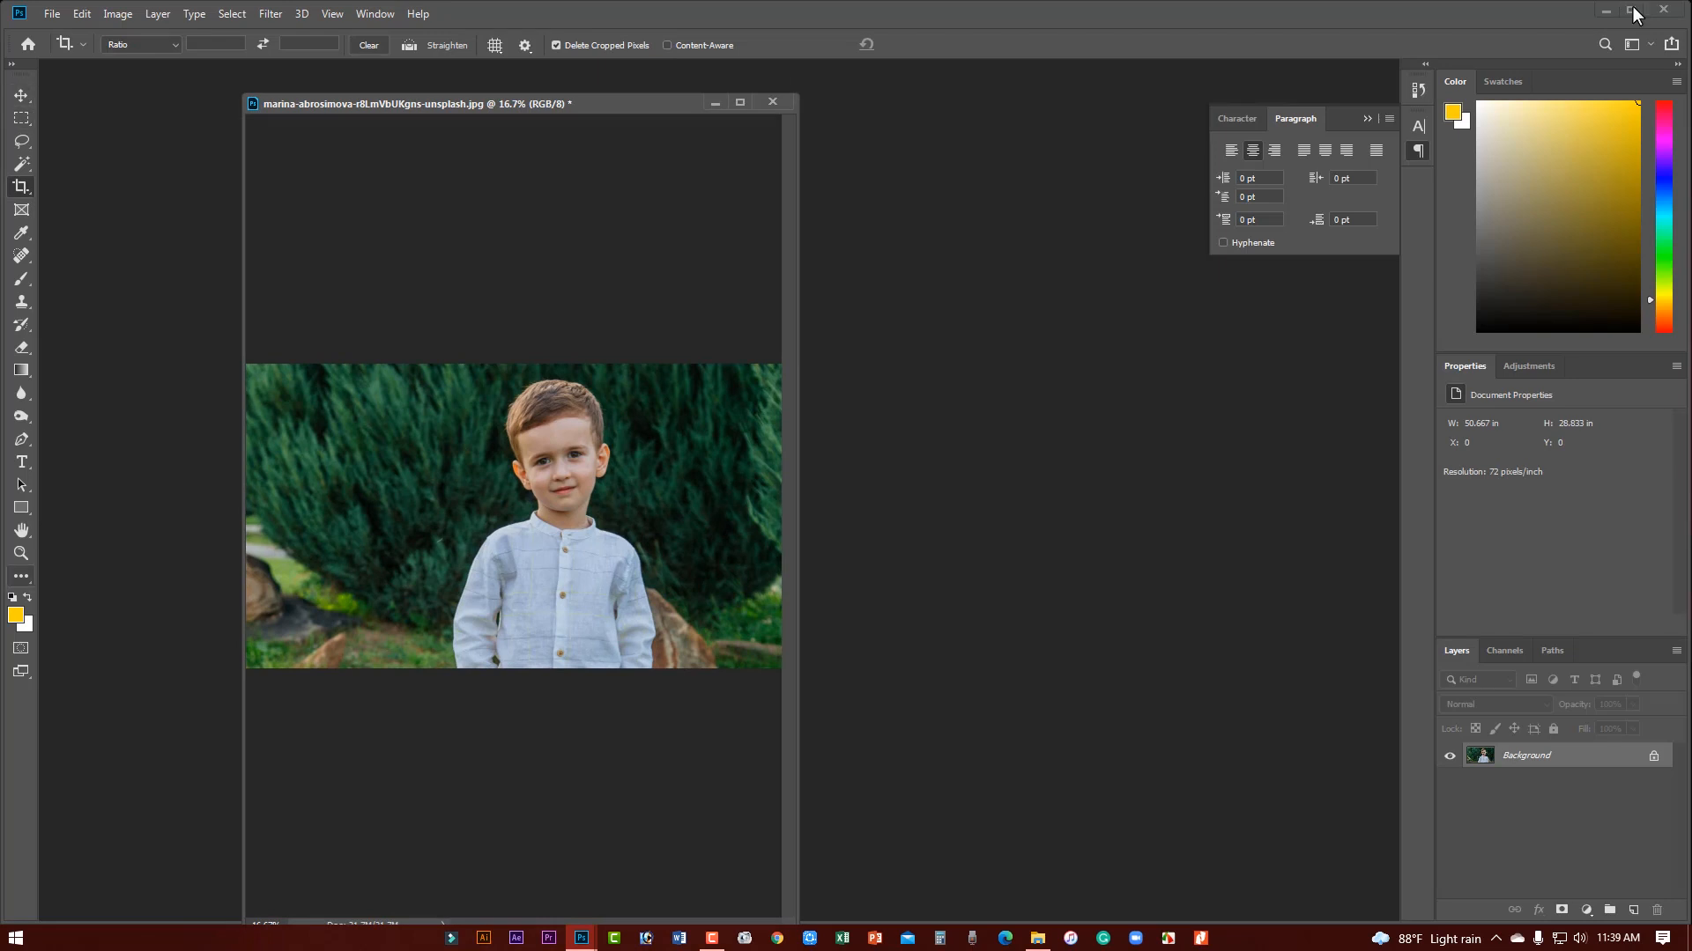
{"action": "left_click", "coordinate": [739, 104]}
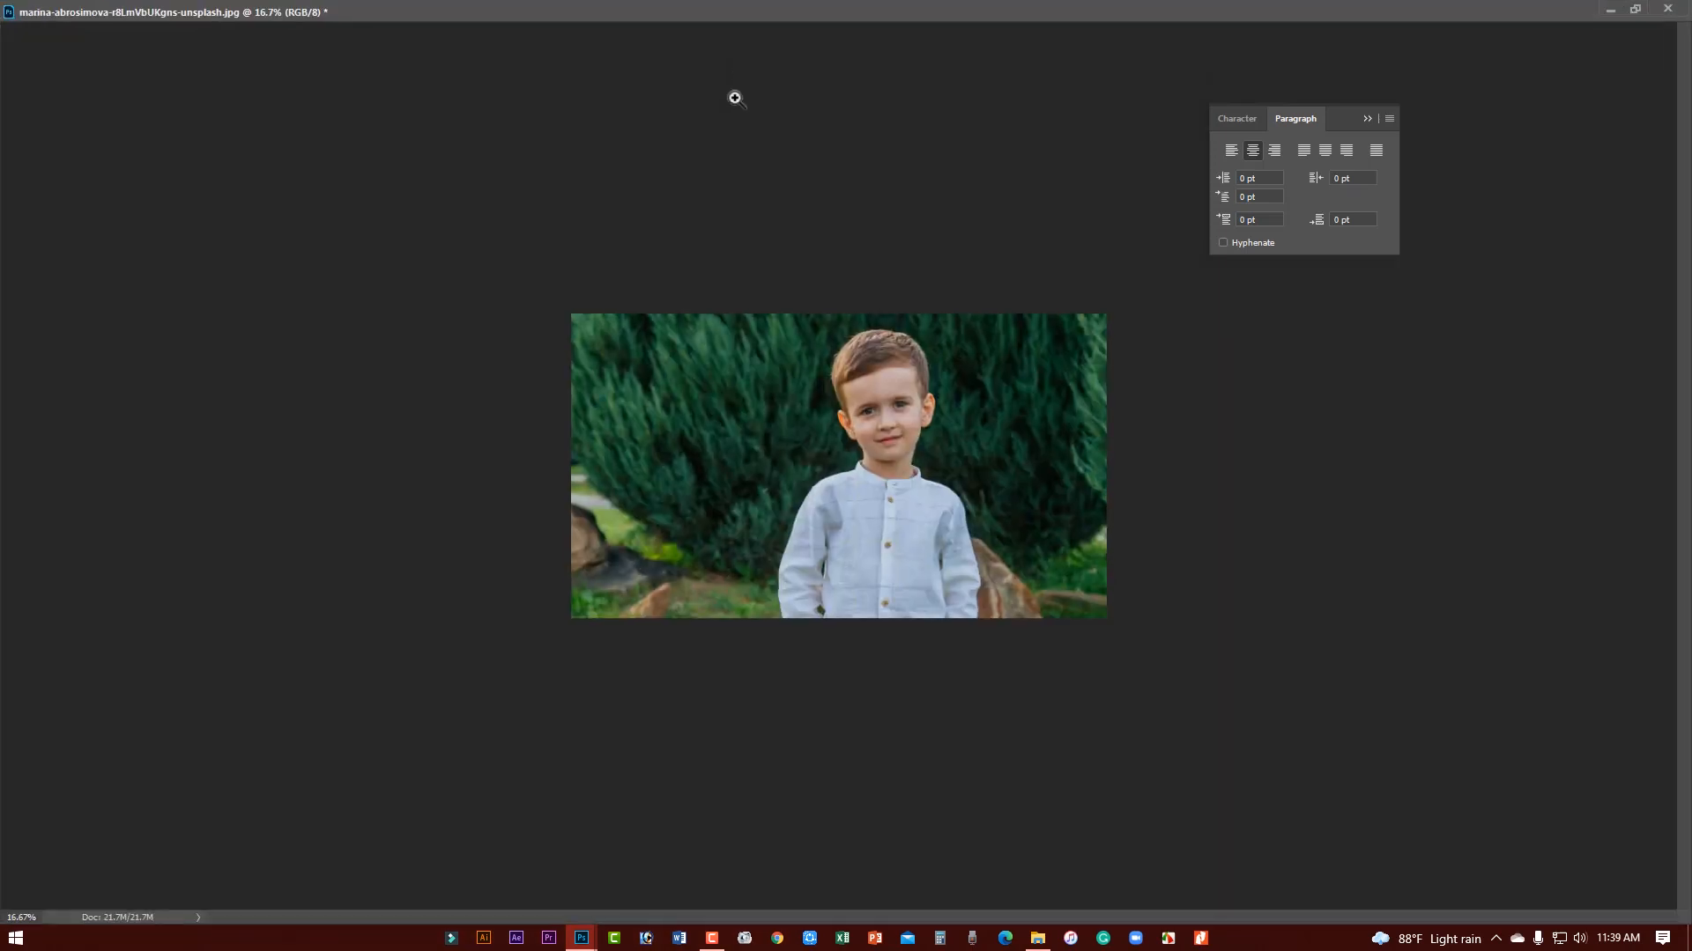
- Open the cropped photo at 33.3% in the Select and Mask workspace
{"action": "left_click", "coordinate": [910, 484]}
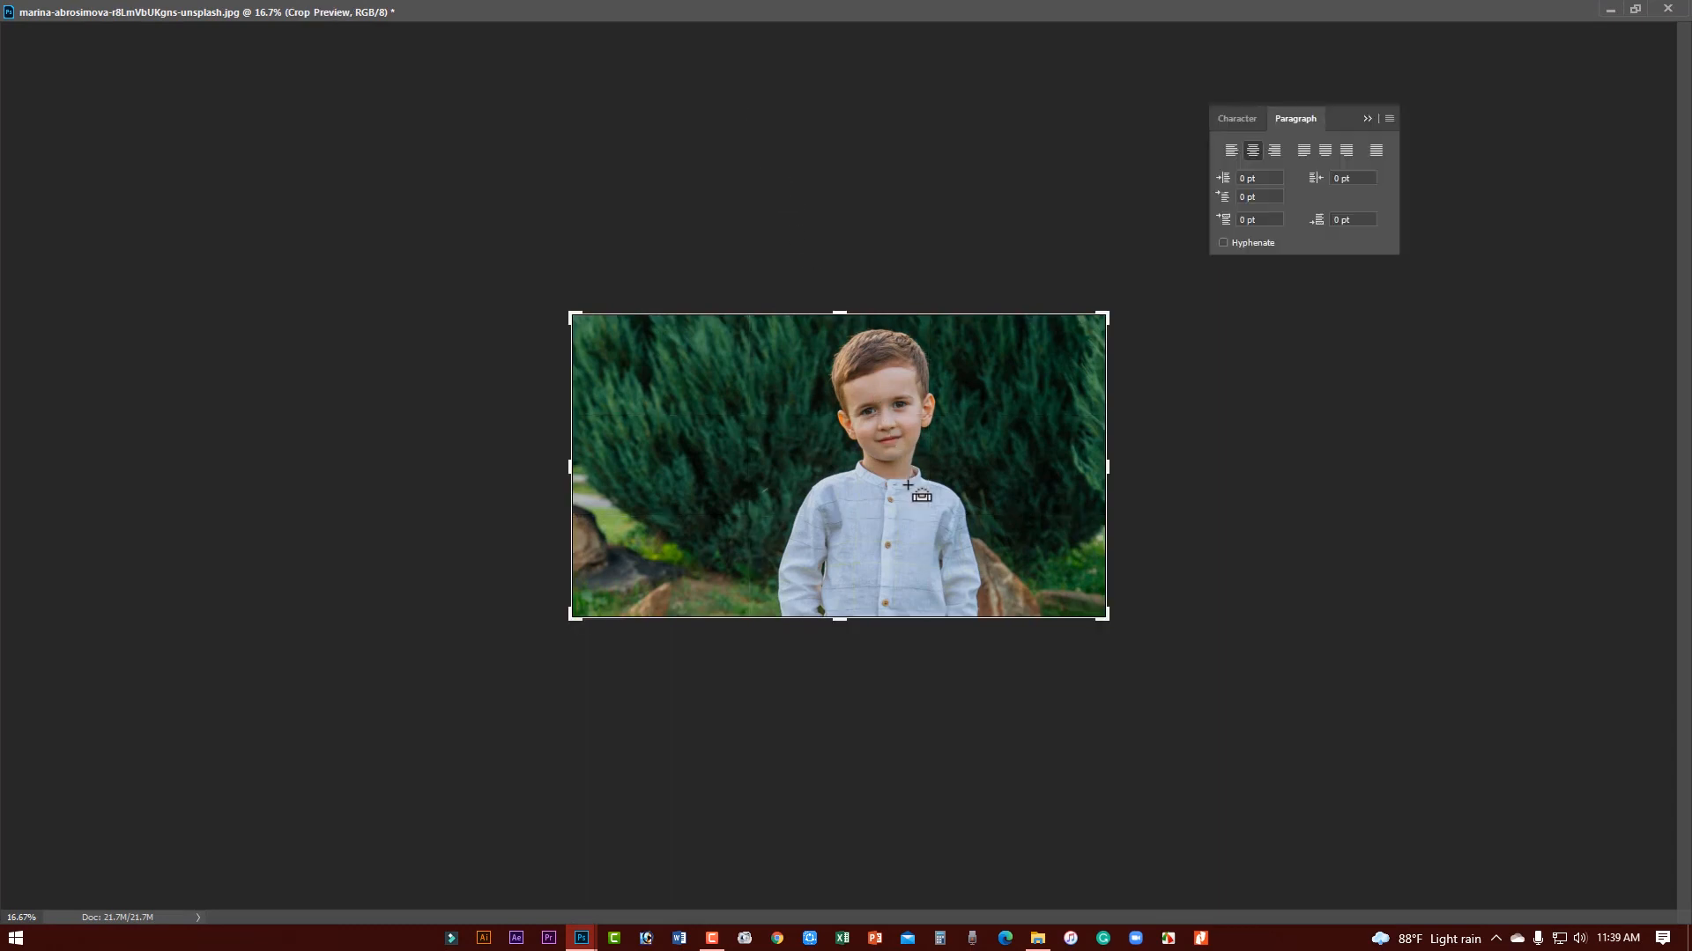
{"action": "left_click", "coordinate": [913, 487], "text": "ctrl"}
{"action": "left_click", "coordinate": [1133, 495], "text": "ctrl"}
{"action": "key", "text": "Return"}
{"action": "left_click", "coordinate": [1636, 9]}
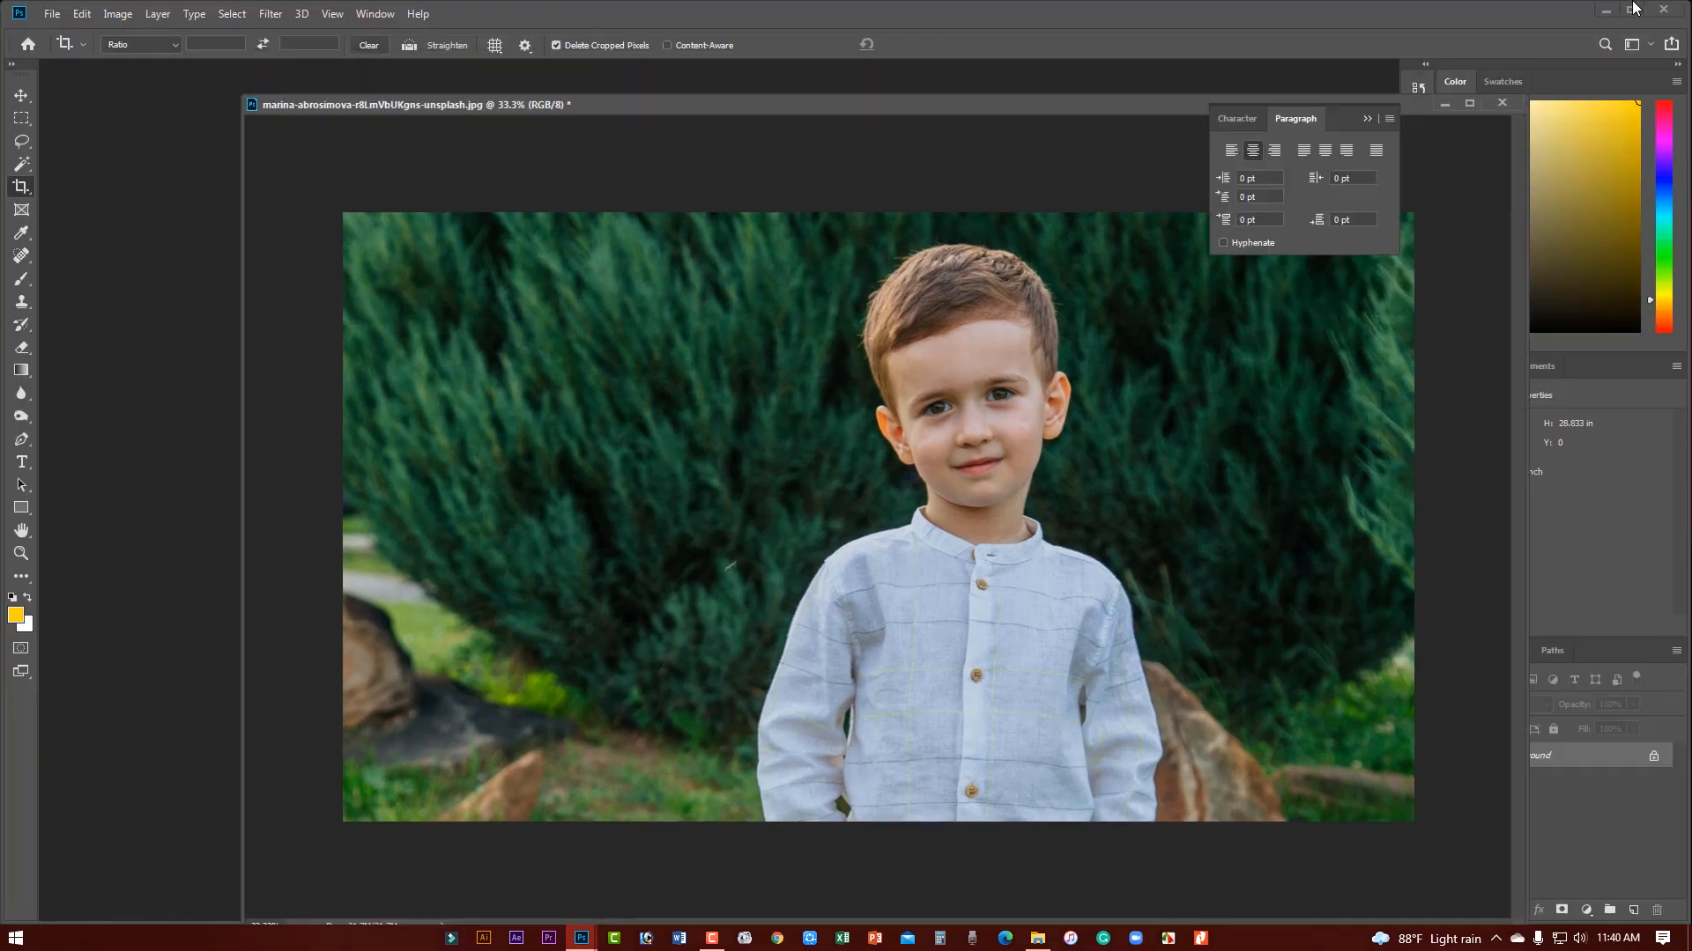
{"action": "left_click", "coordinate": [270, 14]}
{"action": "mouse_move", "coordinate": [212, 14]}
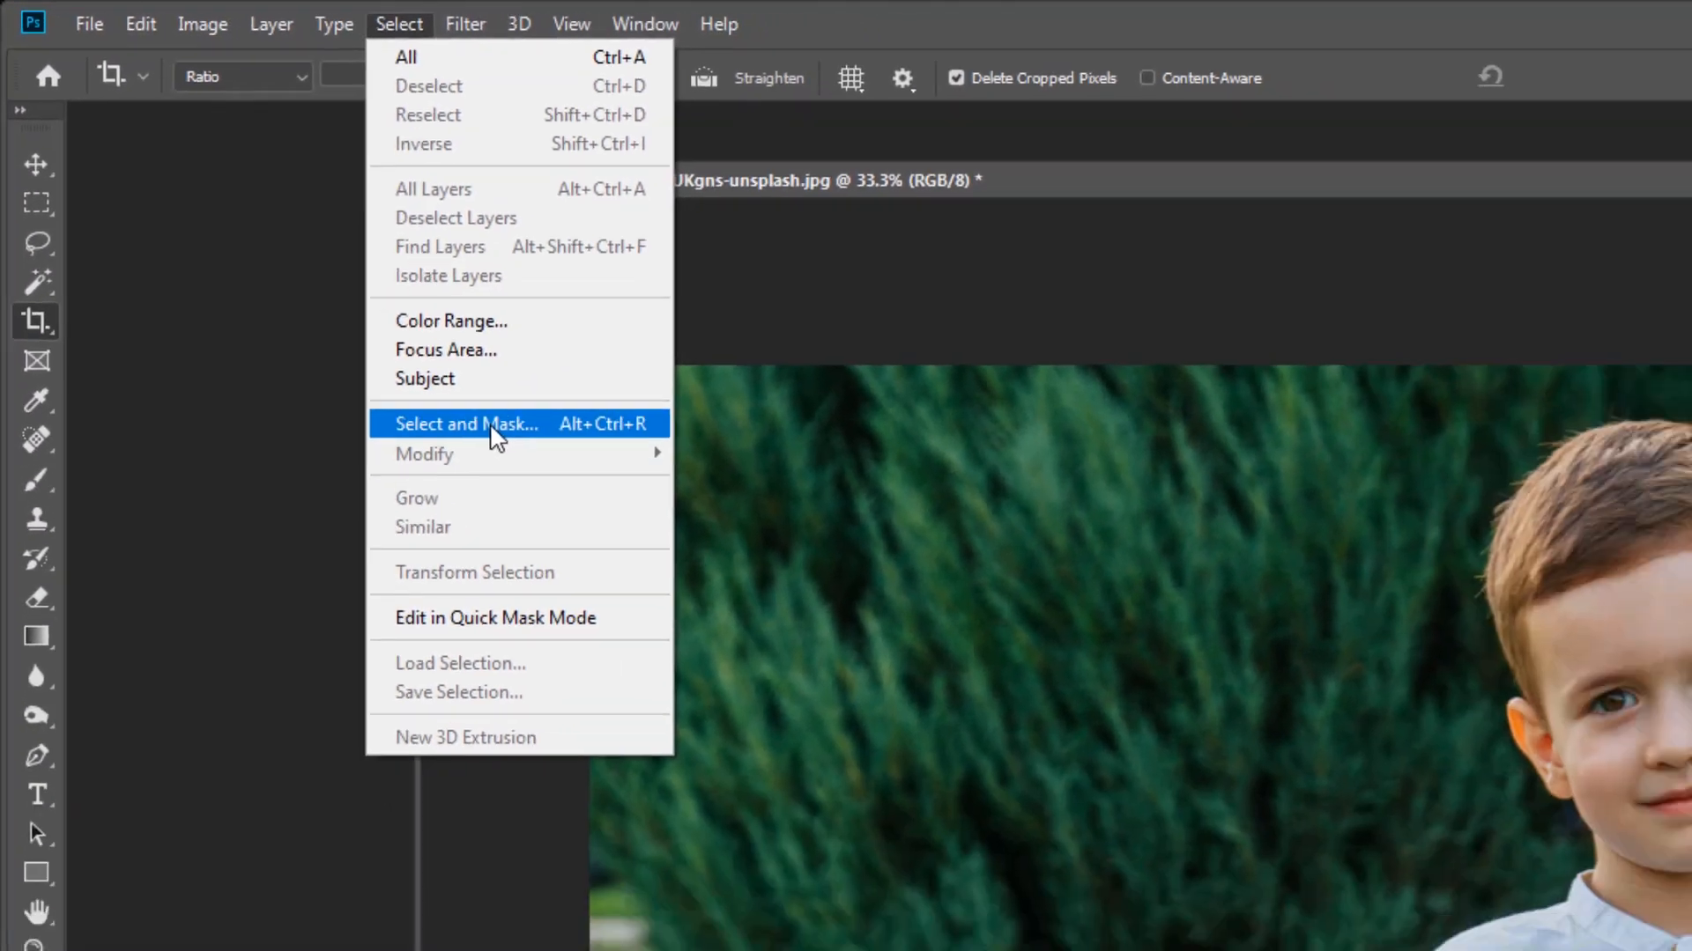
{"action": "left_click", "coordinate": [615, 532]}
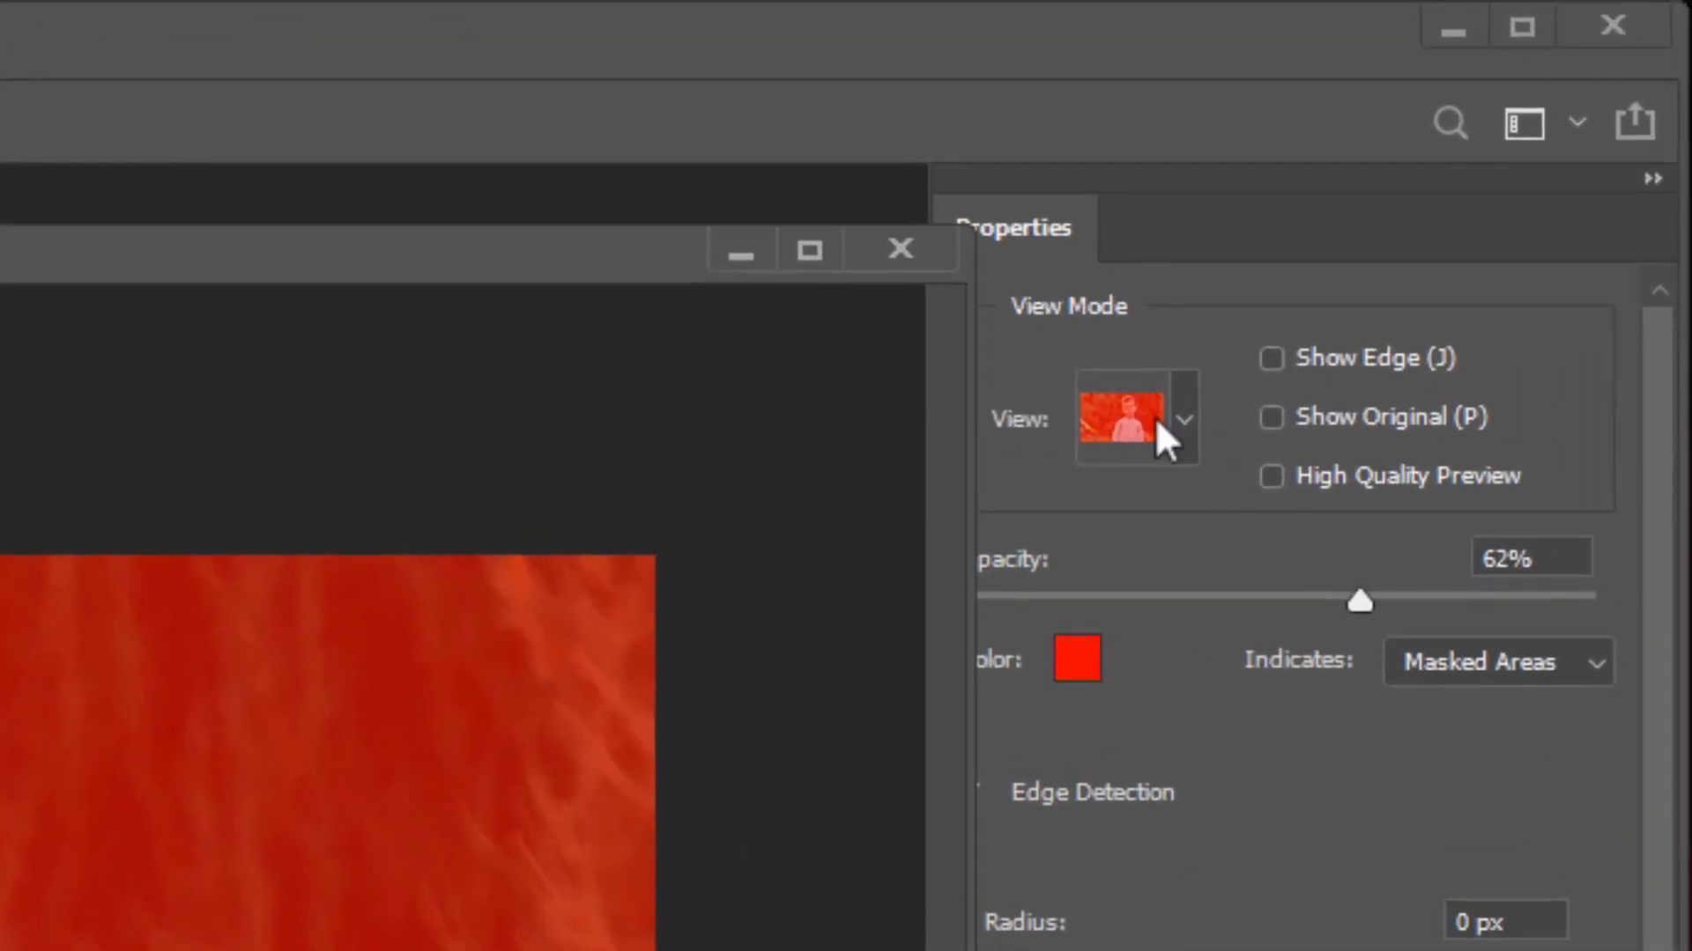
- Look through the available mask view modes and keep the view on Overlay
{"action": "left_click", "coordinate": [1510, 151]}
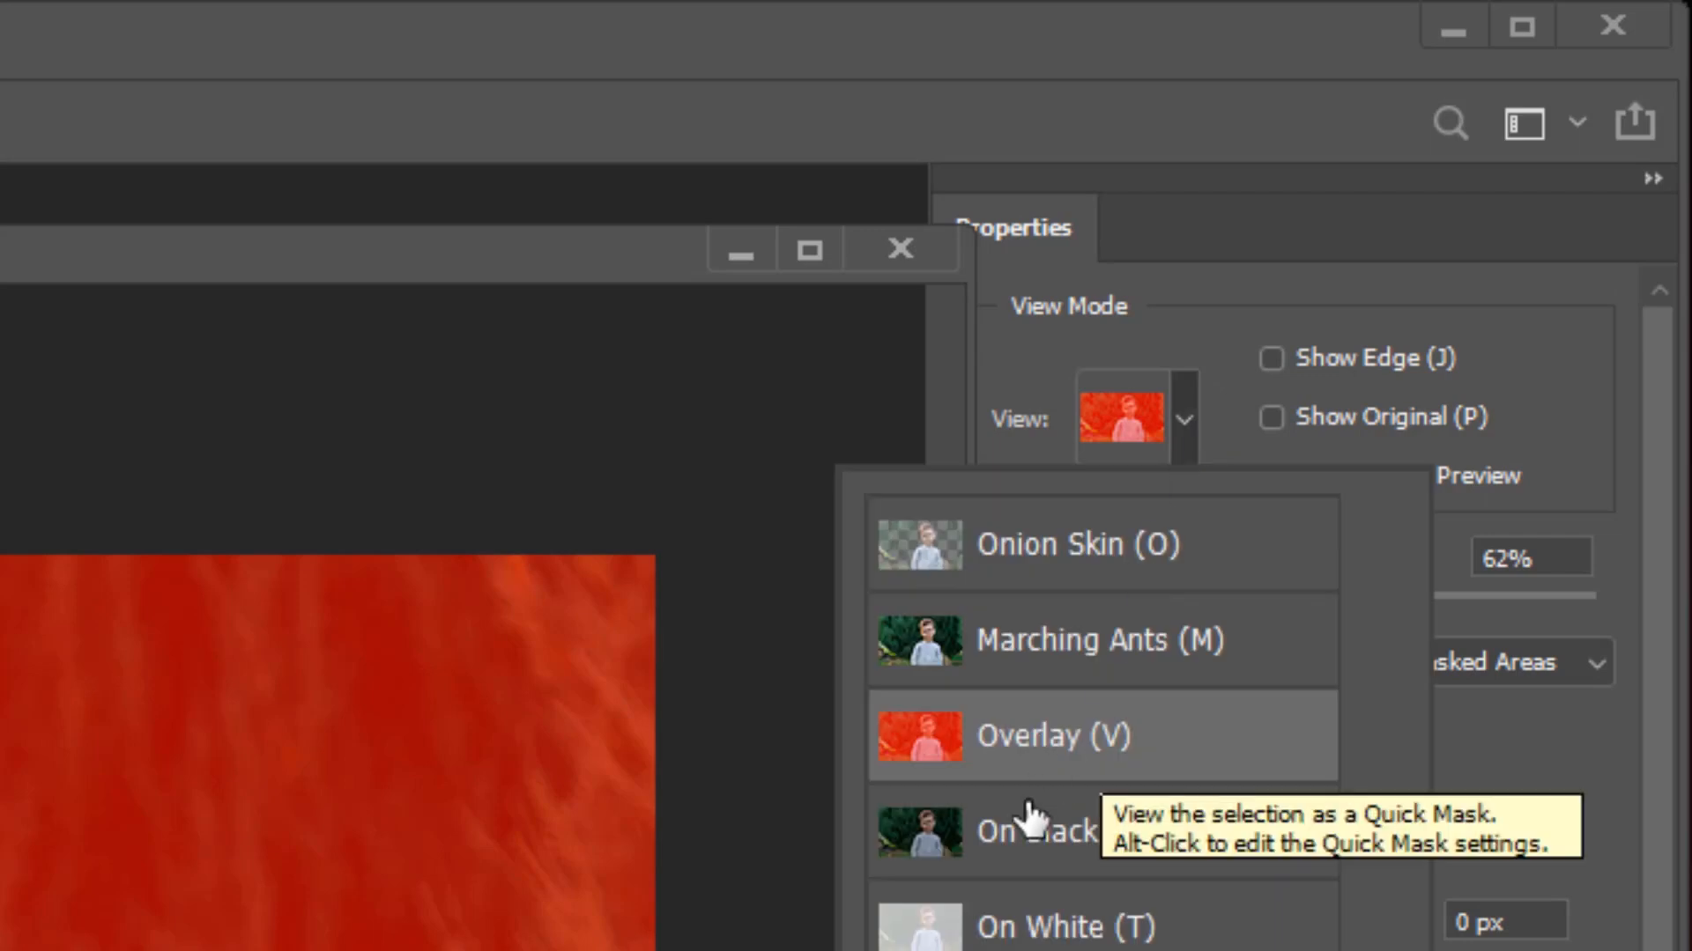
{"action": "left_click", "coordinate": [1207, 420]}
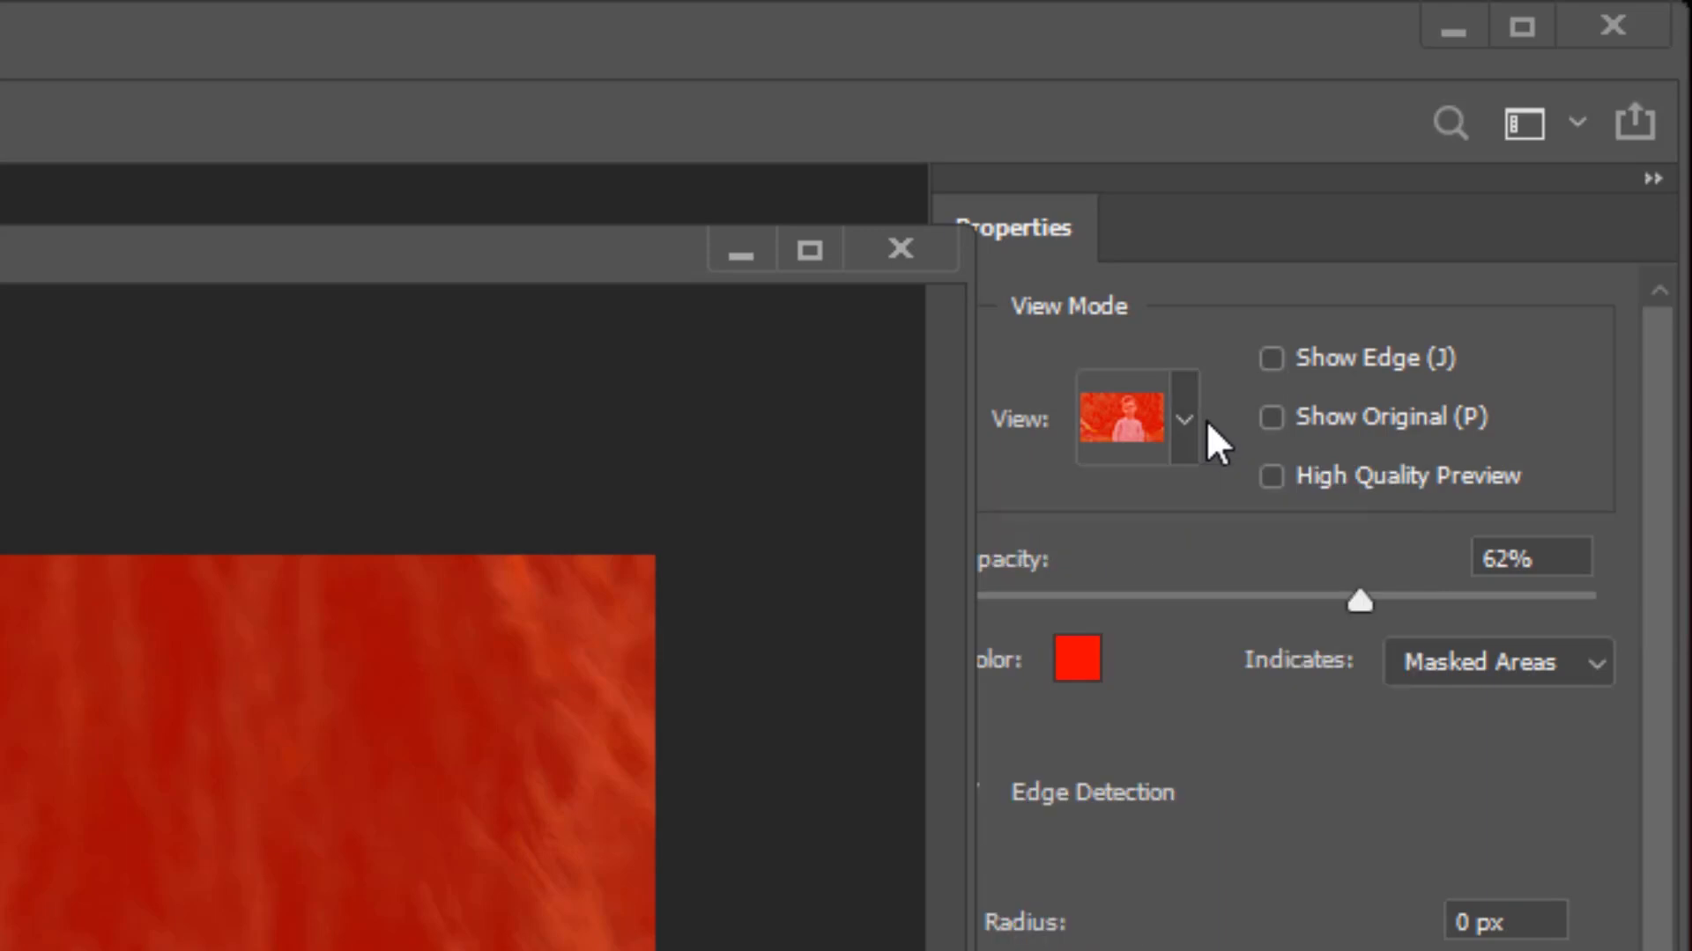
{"action": "left_click", "coordinate": [1184, 421]}
{"action": "left_click", "coordinate": [1112, 546]}
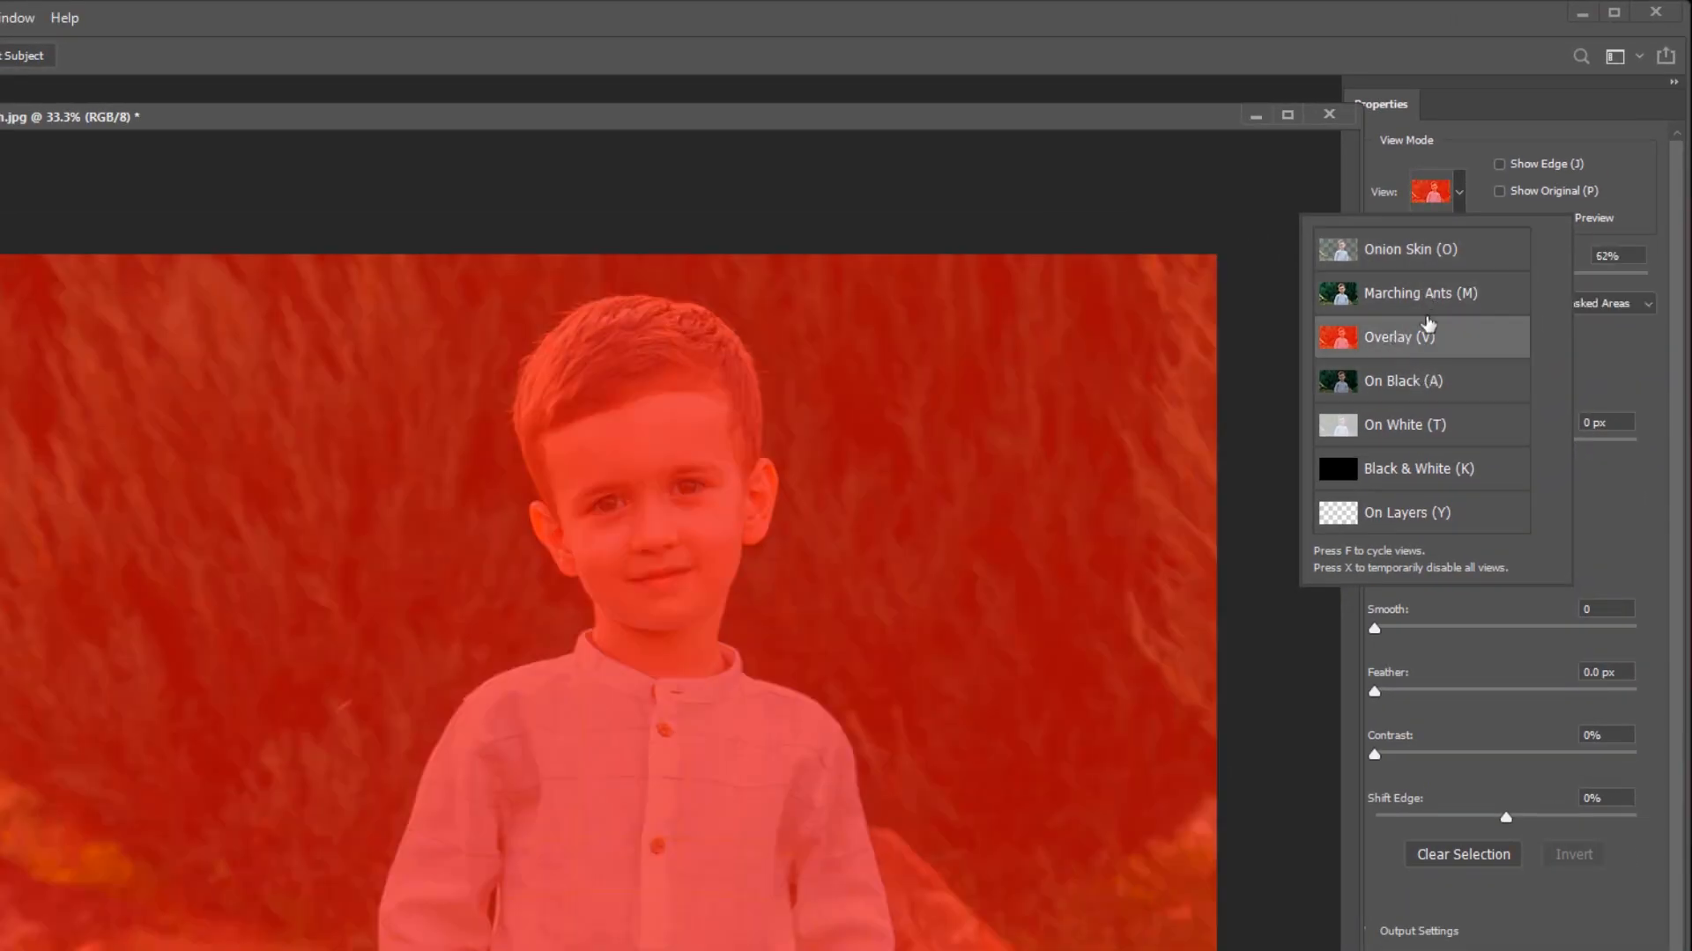
{"action": "left_click", "coordinate": [1636, 202]}
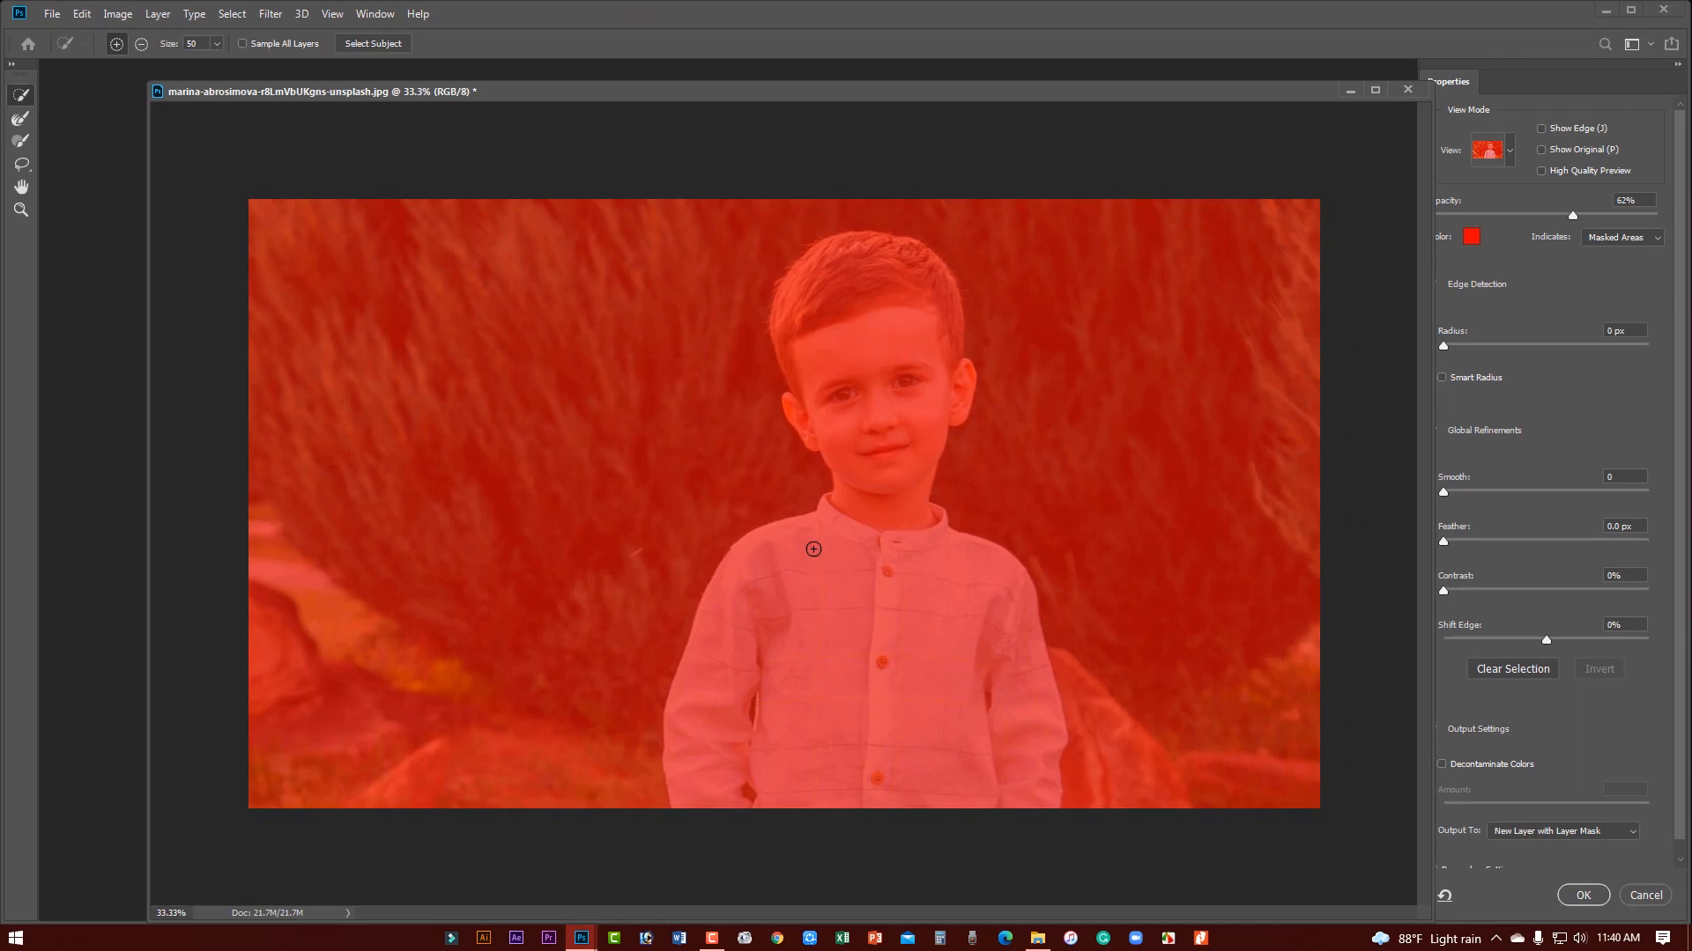
- Enlarge the Quick Selection brush to 70 and paint over the boy's head and shirt to select him
{"action": "key", "text": "bracketright"}
{"action": "key", "text": "bracketright"}
{"action": "mouse_move", "coordinate": [868, 317]}
{"action": "left_mouse_down"}
{"action": "mouse_move", "coordinate": [889, 468]}
{"action": "mouse_move", "coordinate": [869, 509]}
{"action": "left_mouse_up"}
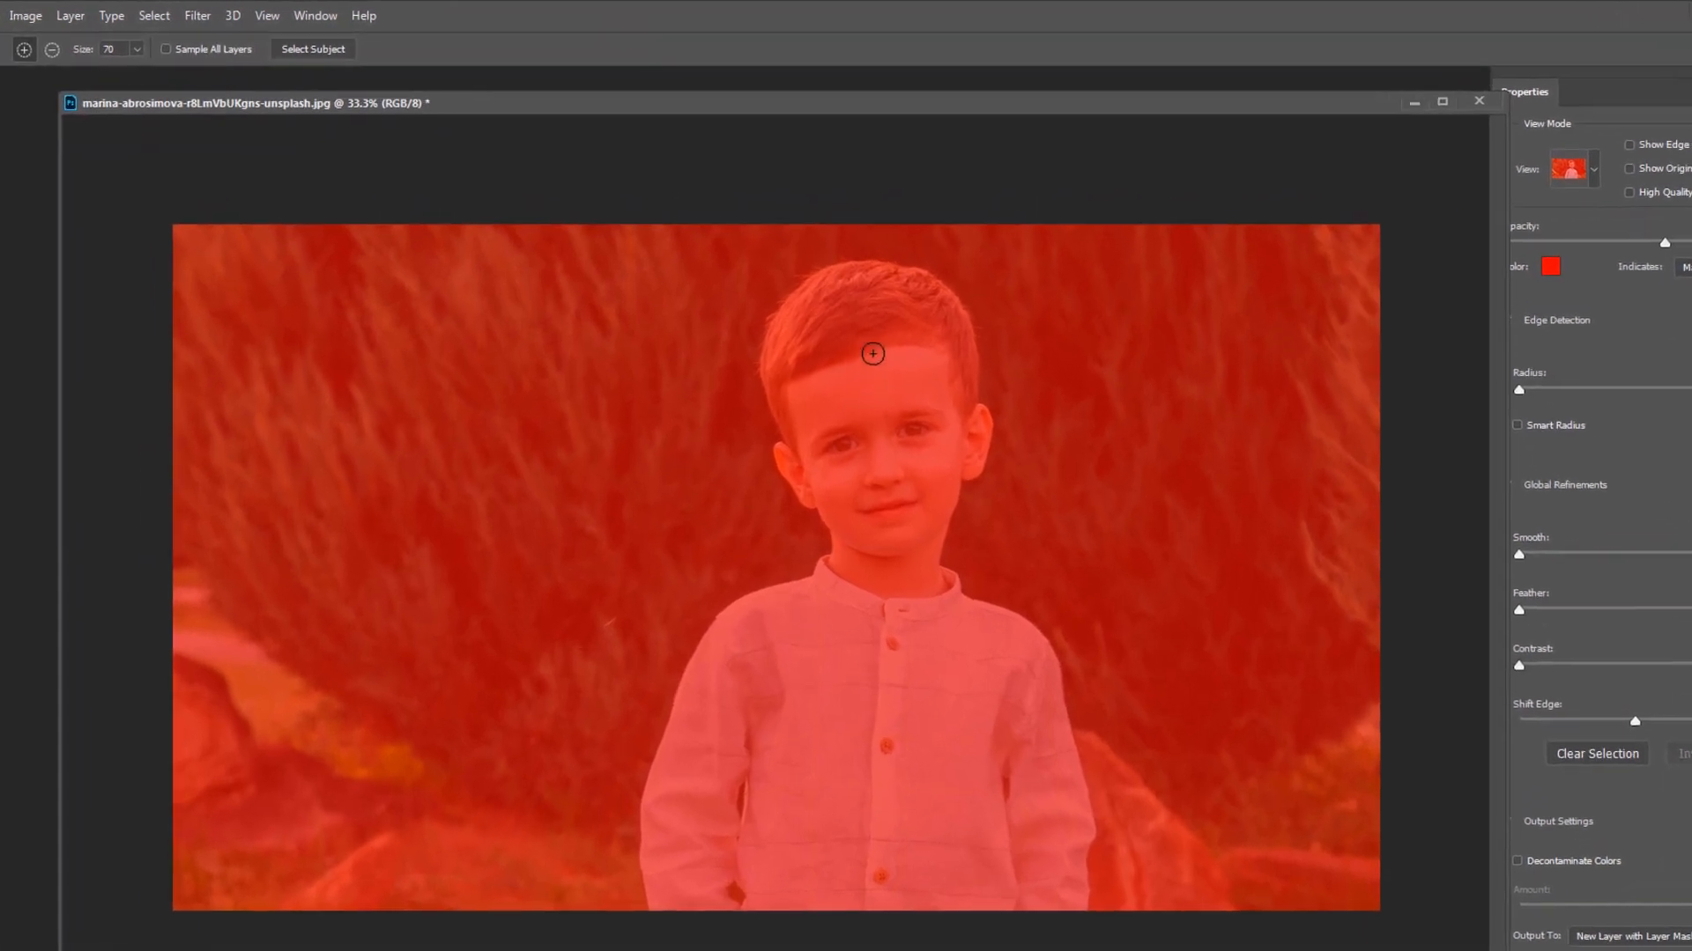
{"action": "mouse_move", "coordinate": [872, 586]}
{"action": "left_mouse_down"}
{"action": "mouse_move", "coordinate": [860, 674]}
{"action": "mouse_move", "coordinate": [894, 660]}
{"action": "mouse_move", "coordinate": [1000, 886]}
{"action": "left_mouse_up"}
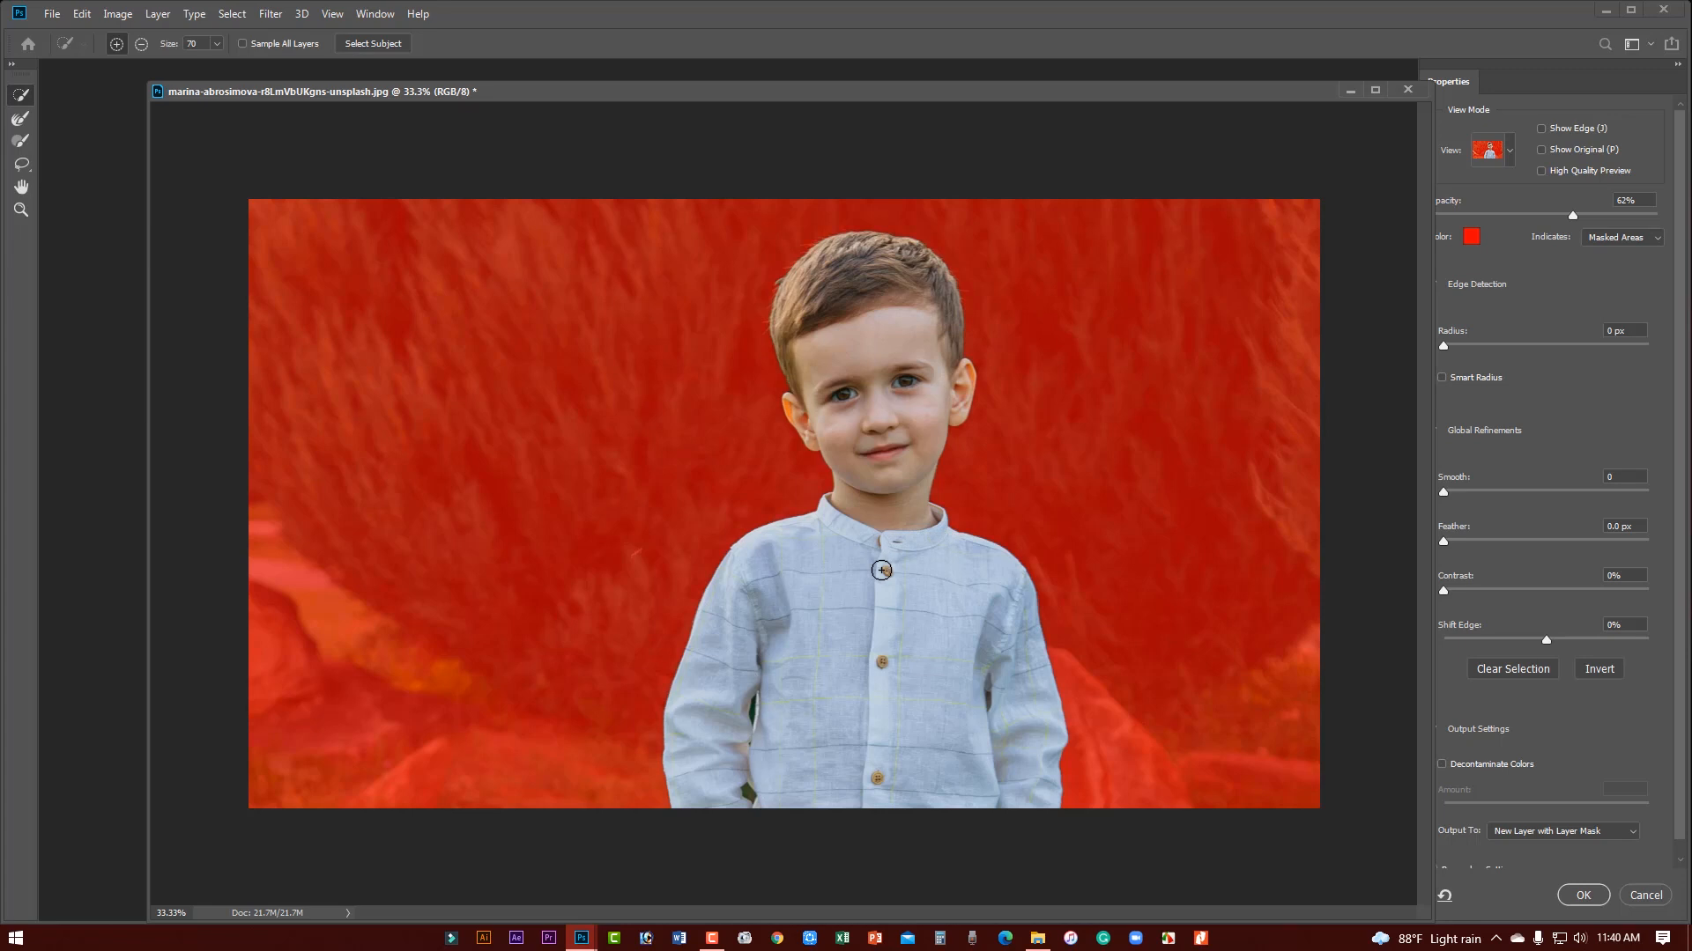
- Examine the selection edges around the boy's hair, face and shoulders up close, and move the document window clear of the refinement settings
{"action": "left_click", "coordinate": [803, 348], "text": "ctrl"}
{"action": "left_click", "coordinate": [814, 321], "text": "ctrl"}
{"action": "left_click_drag", "start_coordinate": [803, 258], "coordinate": [695, 405]}
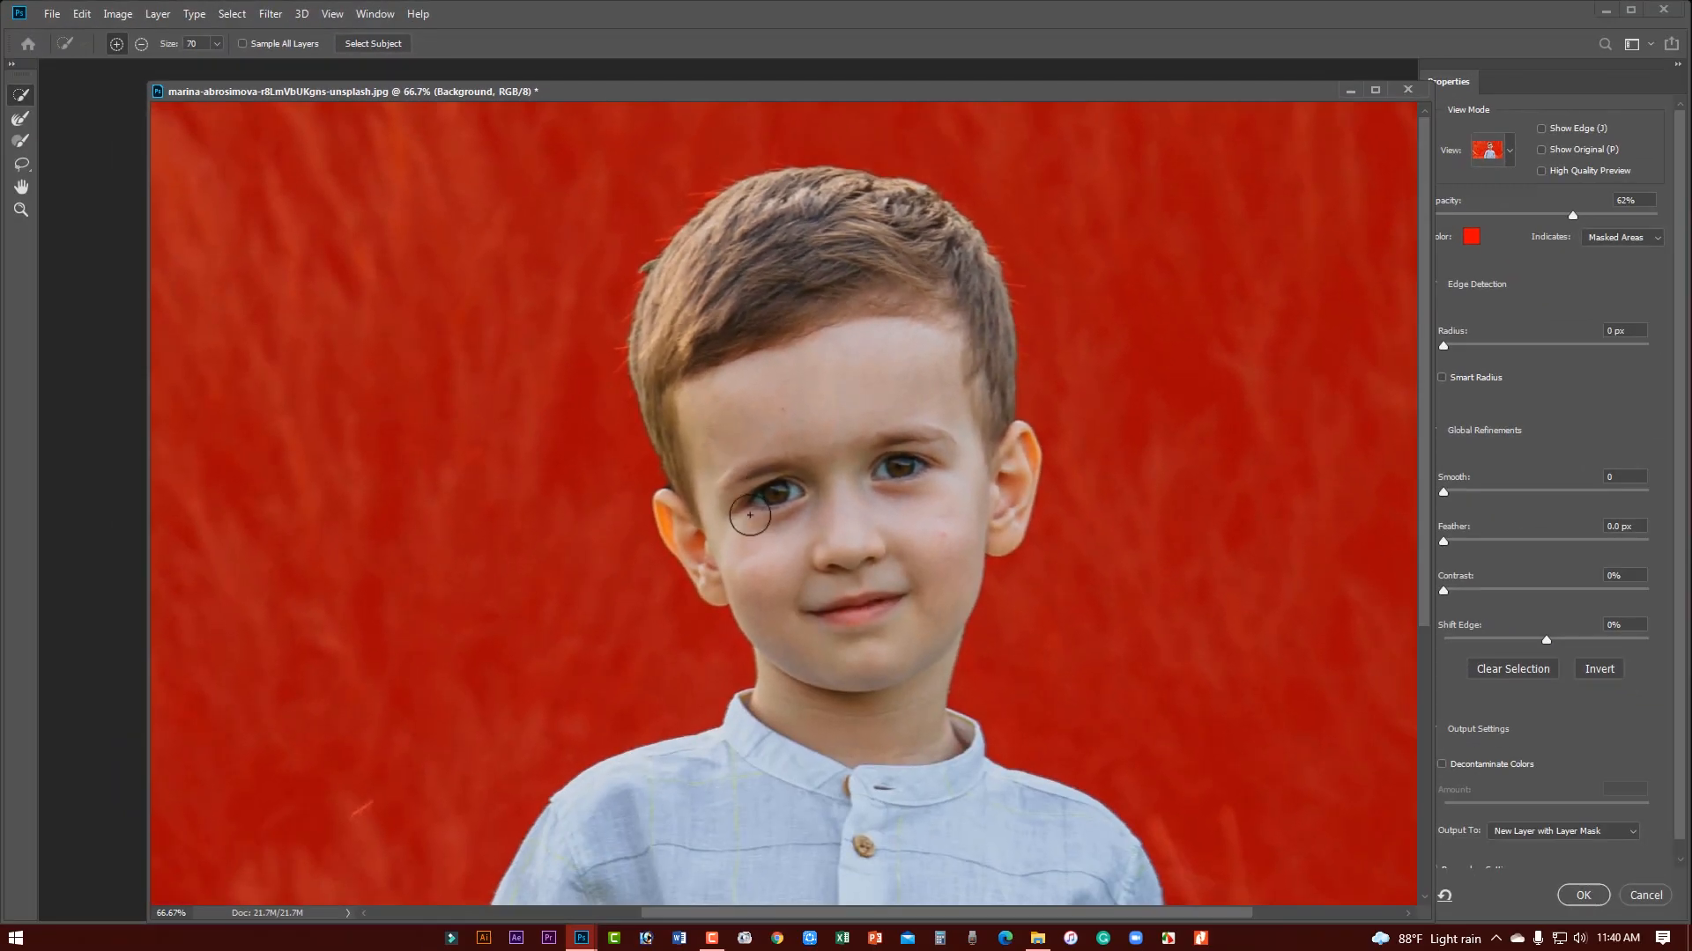
{"action": "left_click_drag", "start_coordinate": [830, 688], "coordinate": [827, 275]}
{"action": "mouse_move", "coordinate": [829, 582]}
{"action": "left_mouse_down"}
{"action": "mouse_move", "coordinate": [797, 421]}
{"action": "mouse_move", "coordinate": [809, 402]}
{"action": "mouse_move", "coordinate": [899, 804]}
{"action": "left_mouse_up"}
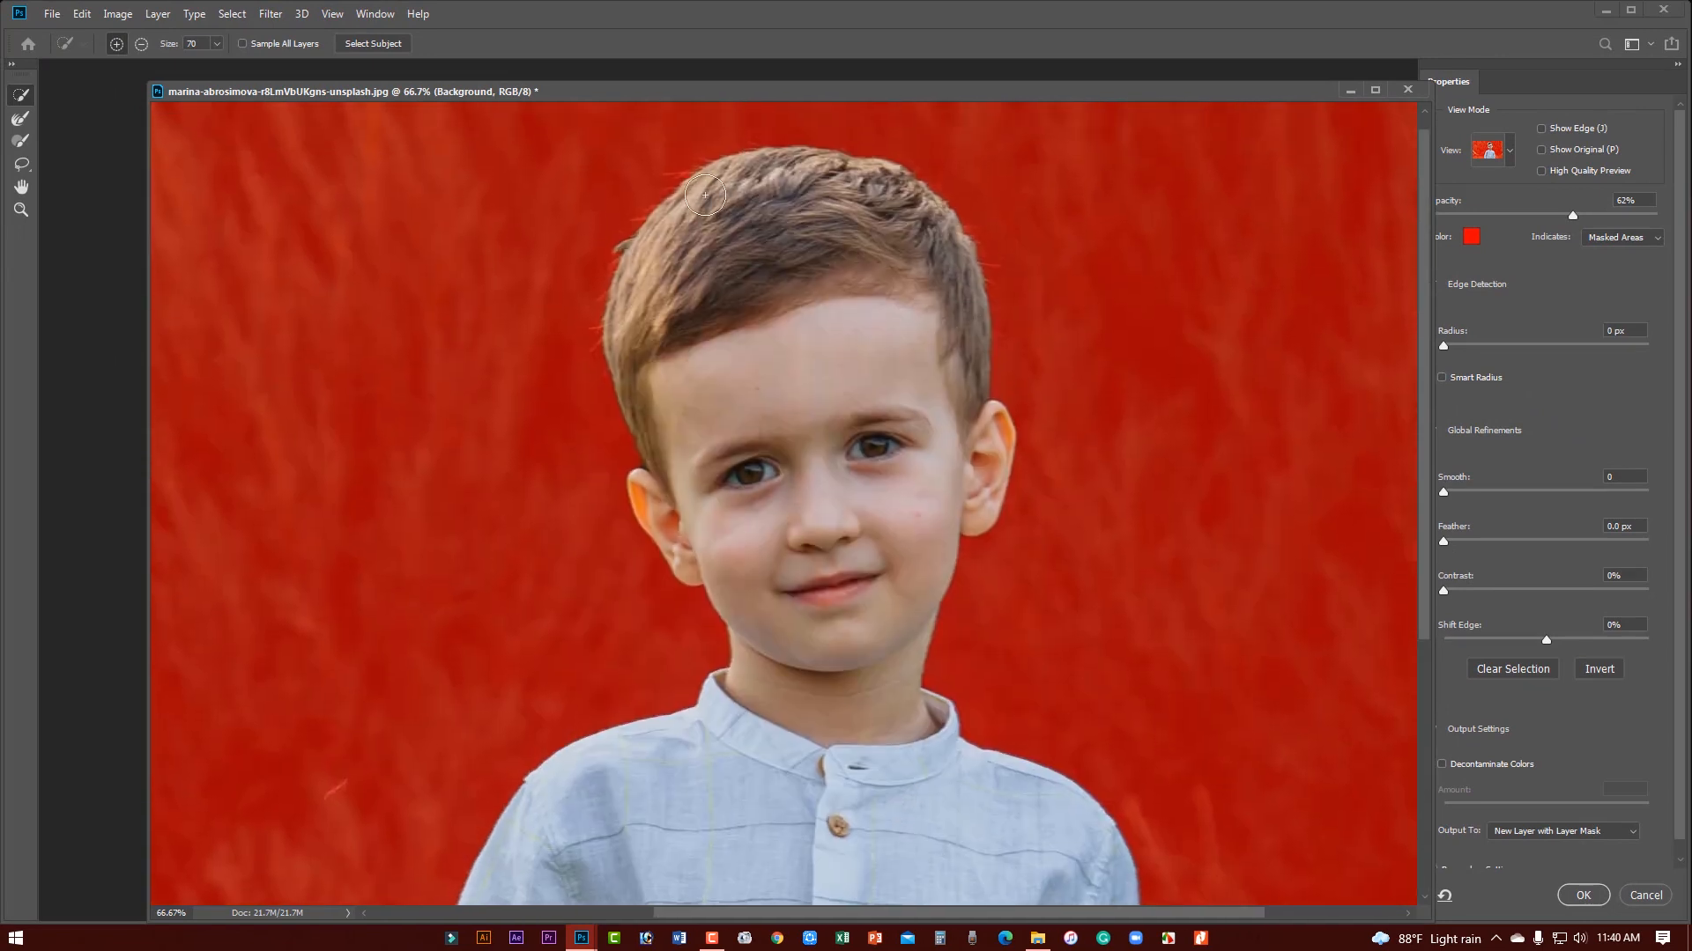
{"action": "scroll", "coordinate": [705, 201], "scroll_direction": "up", "scroll_amount": 1}
{"action": "mouse_move", "coordinate": [693, 334]}
{"action": "left_mouse_down"}
{"action": "mouse_move", "coordinate": [674, 390]}
{"action": "mouse_move", "coordinate": [679, 317]}
{"action": "left_mouse_up"}
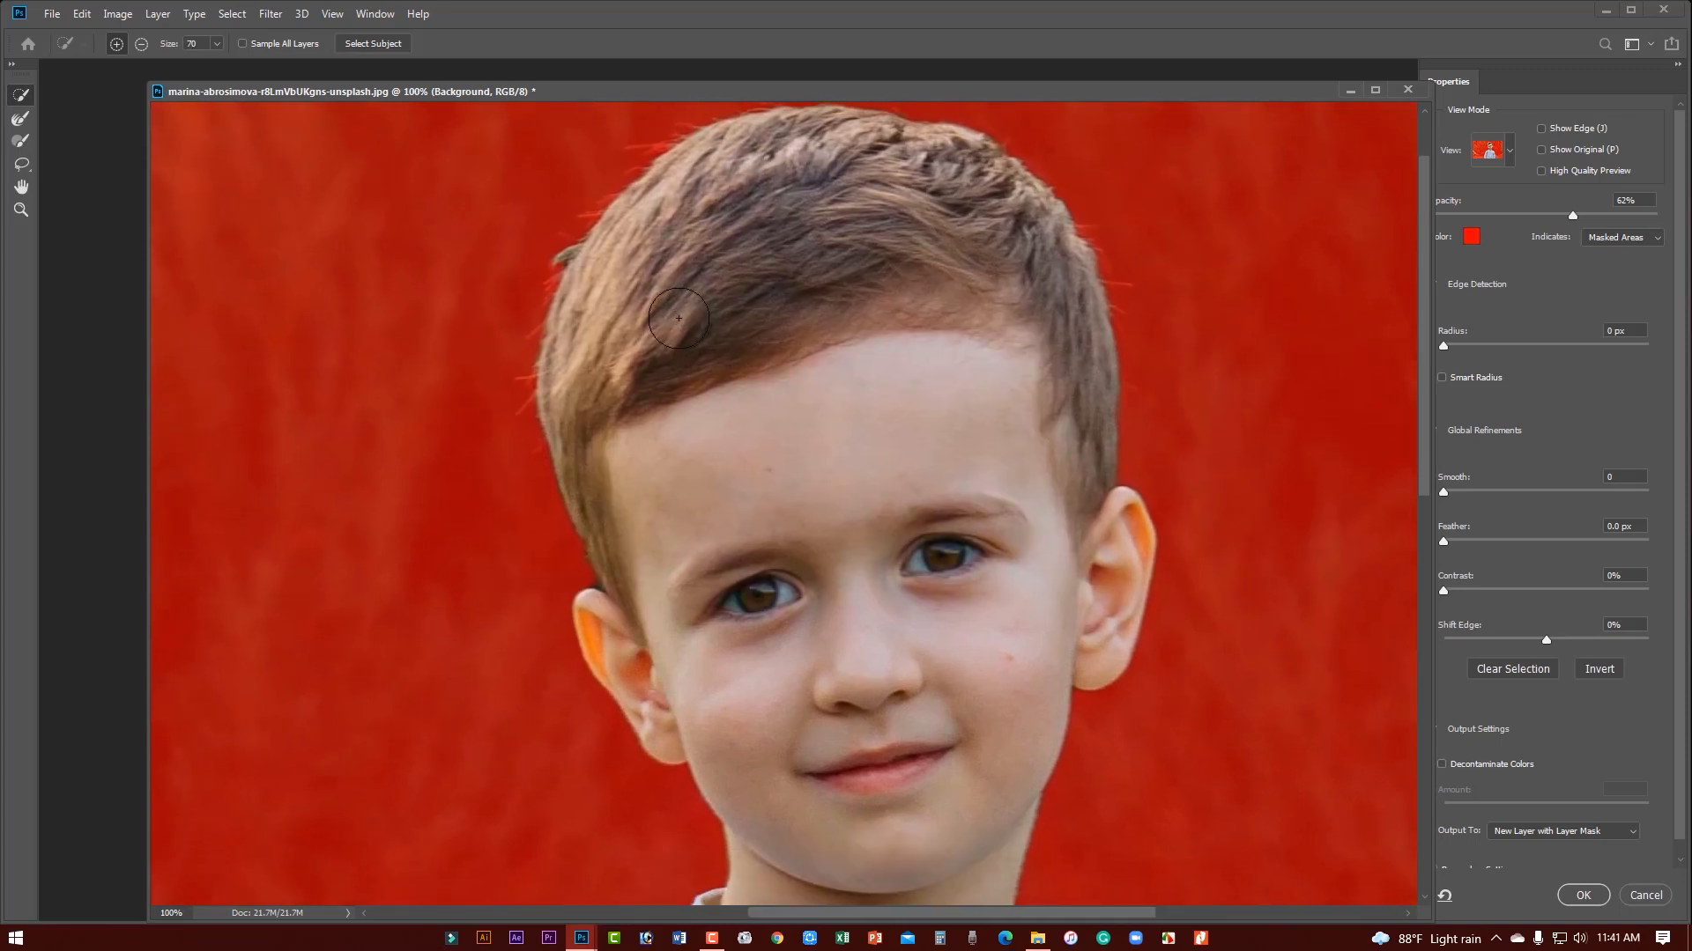
{"action": "scroll", "coordinate": [679, 317], "scroll_direction": "down", "scroll_amount": 1}
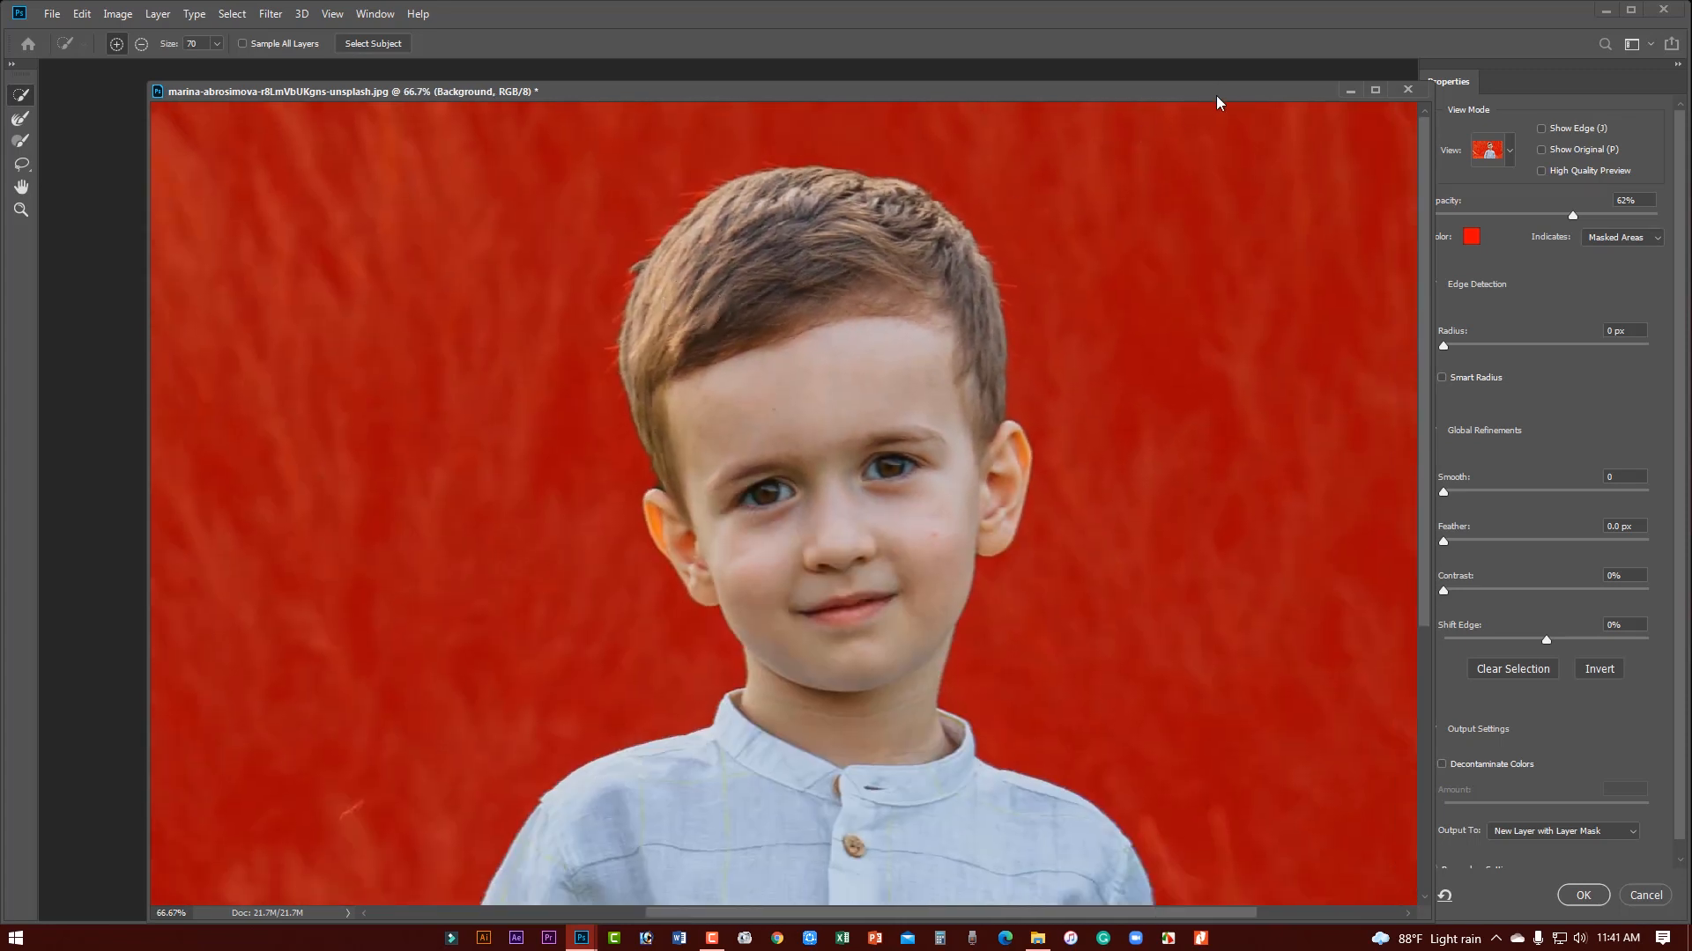
{"action": "left_click_drag", "start_coordinate": [1217, 97], "coordinate": [1156, 94]}
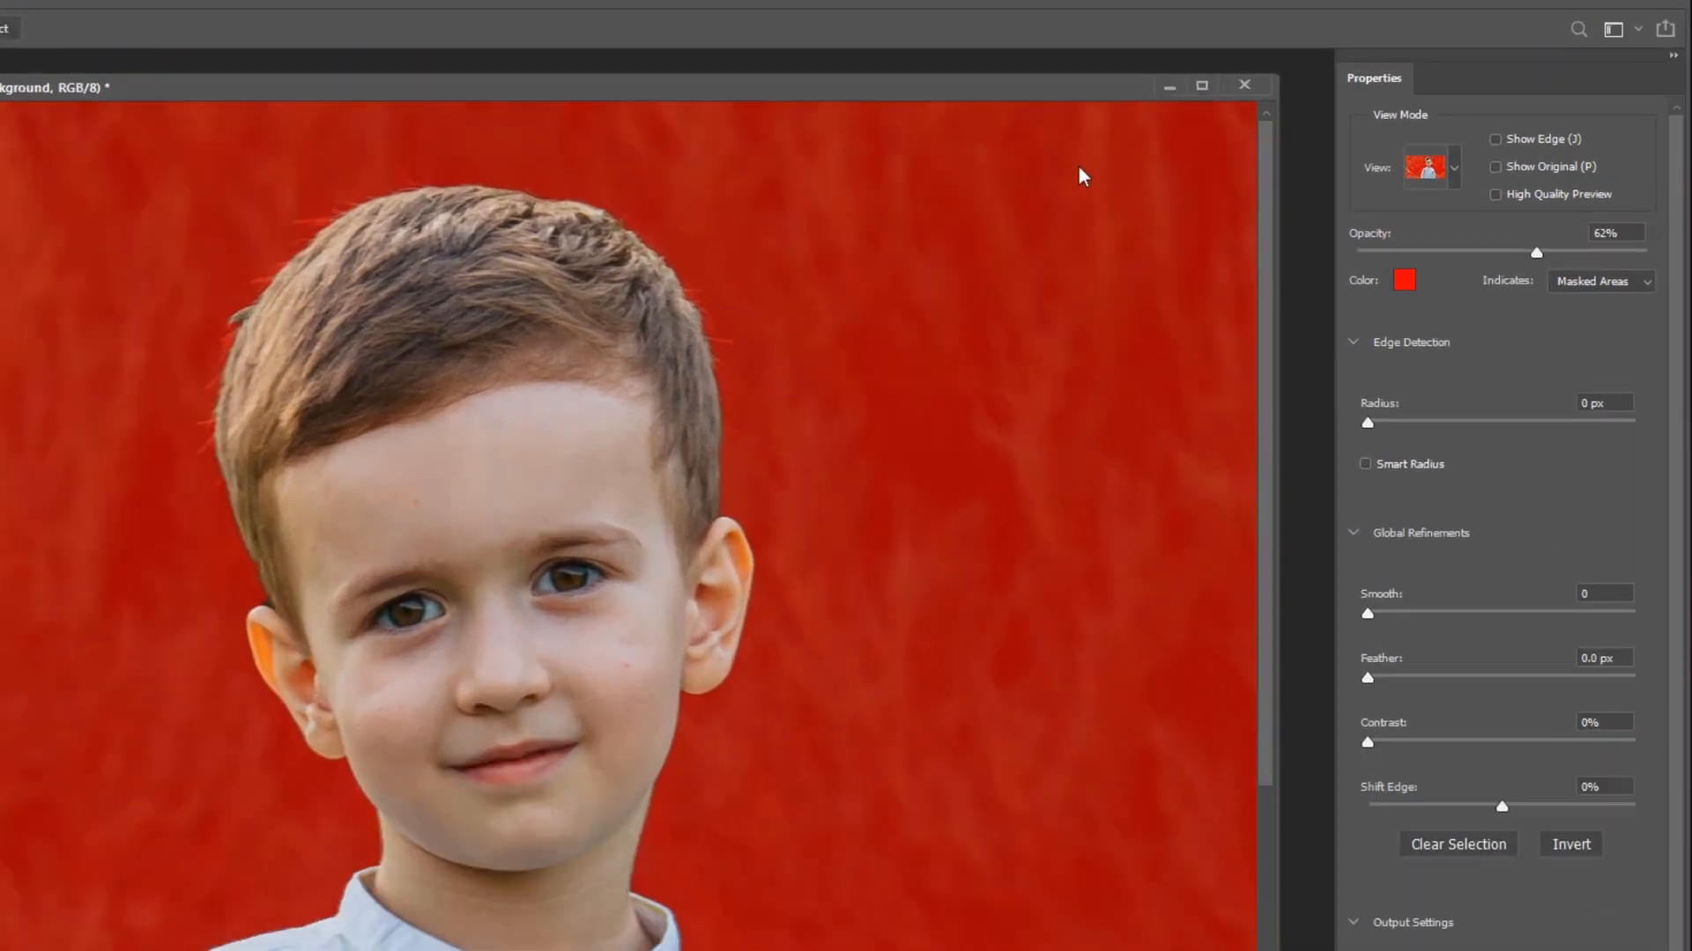
- Turn on High Quality Preview and Show Edge, and set the edge detection radius to 8 px
{"action": "left_click", "coordinate": [1379, 423]}
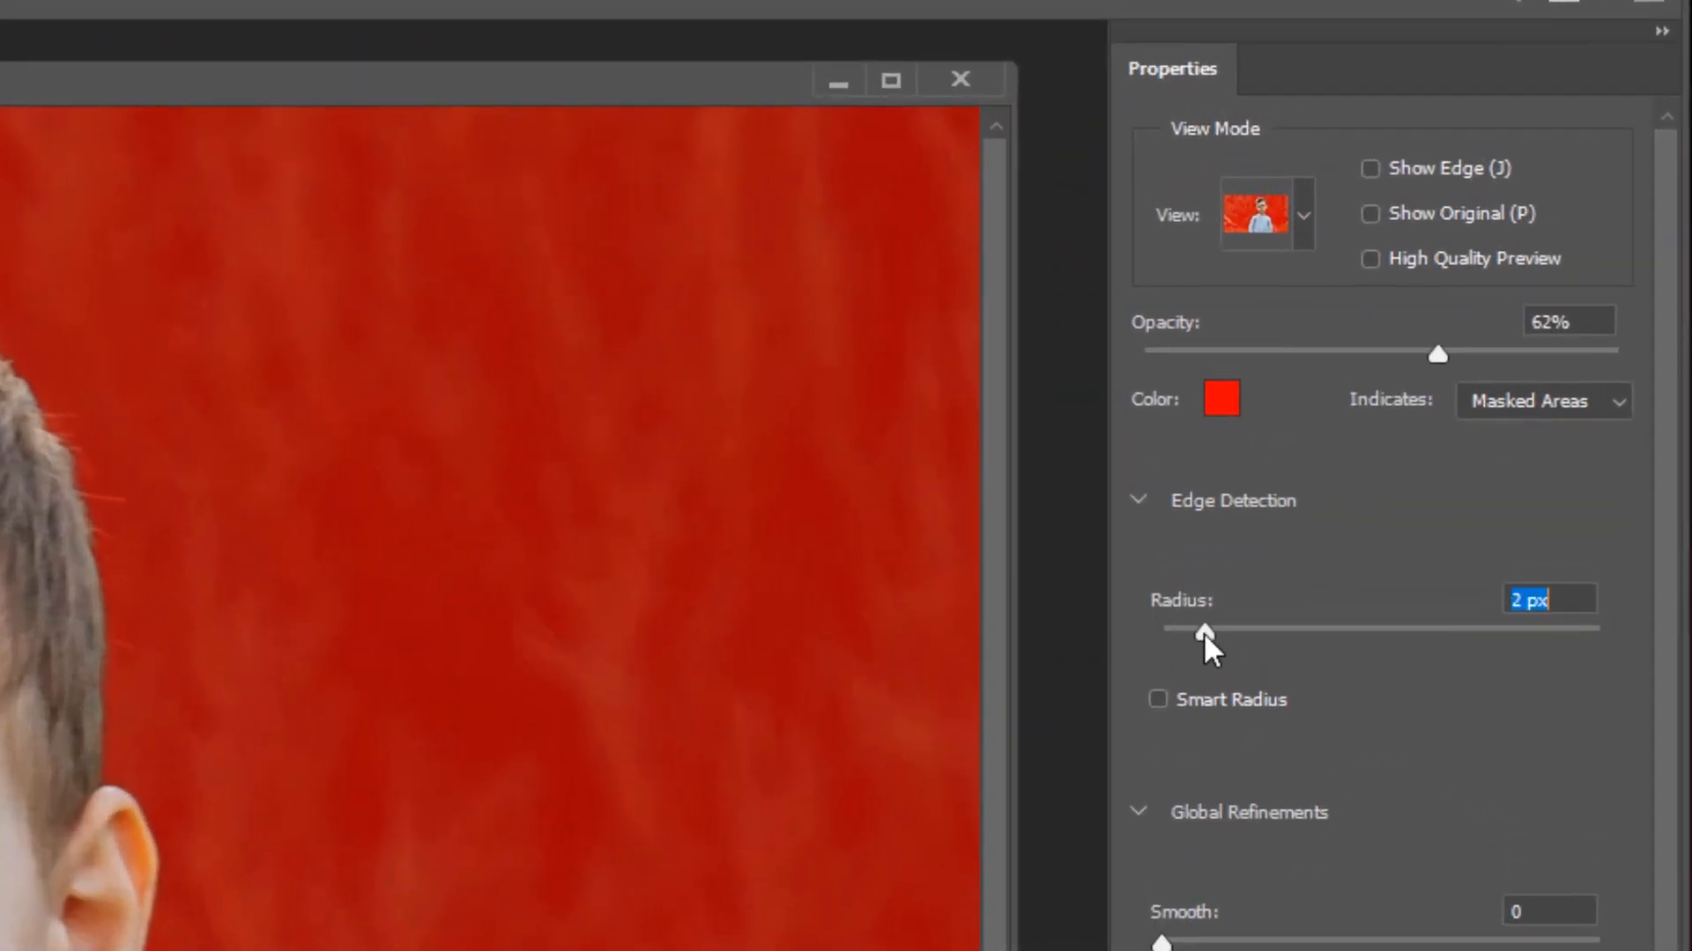
{"action": "key", "text": "ctrl+z"}
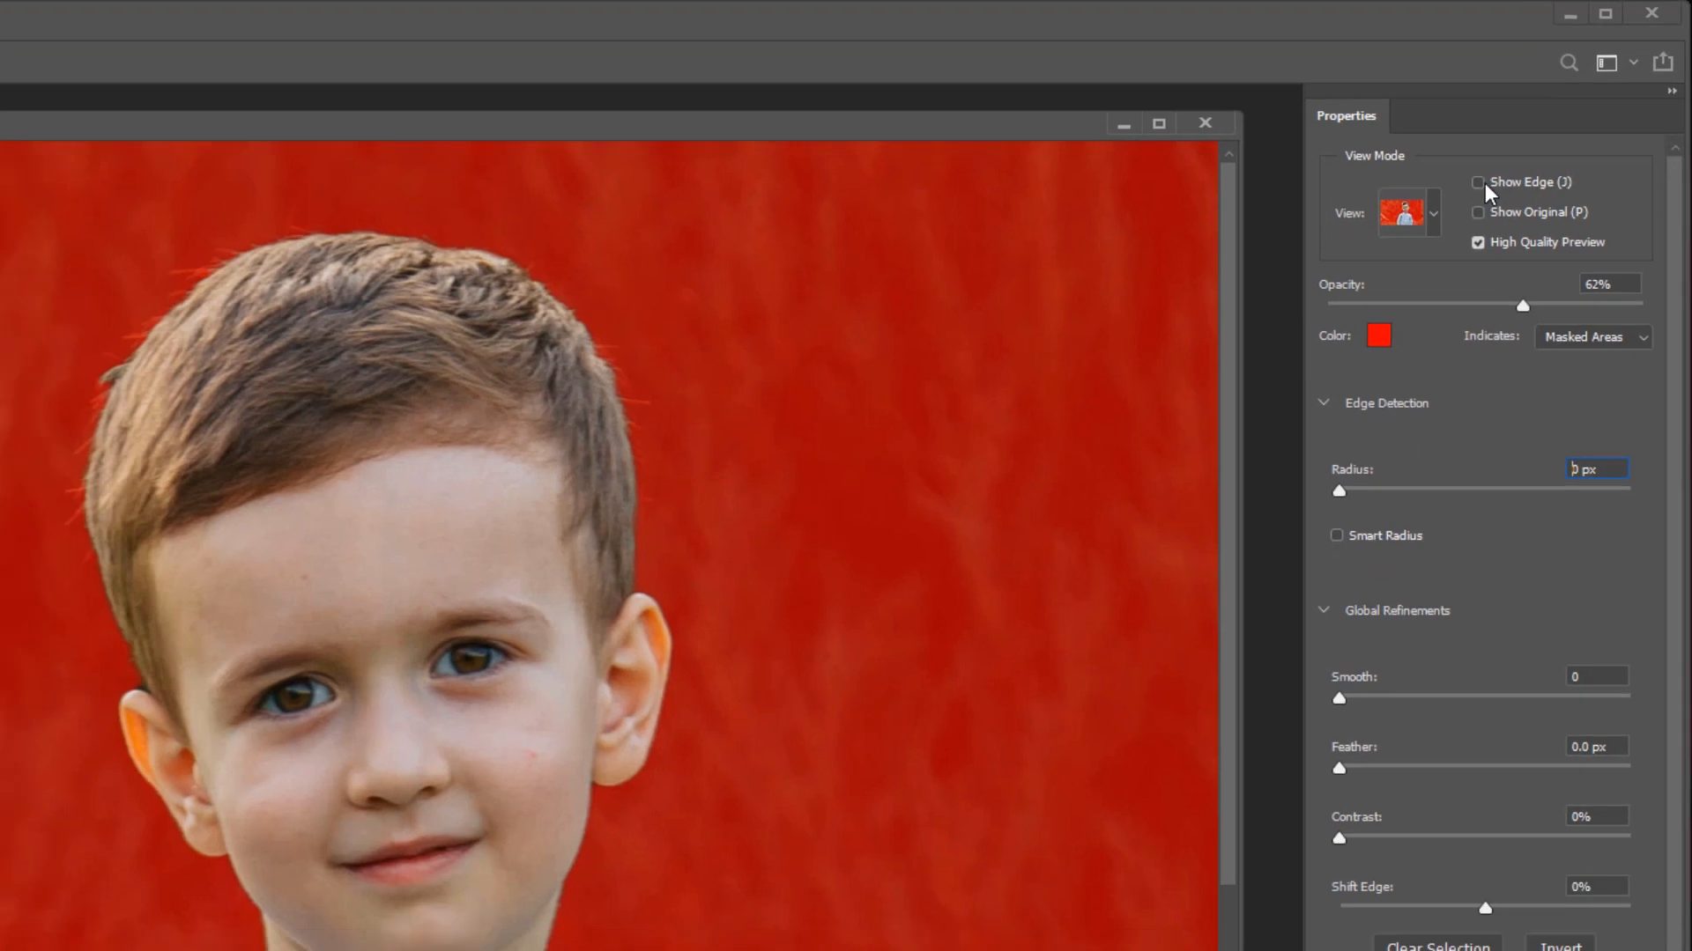
{"action": "left_click", "coordinate": [1480, 182]}
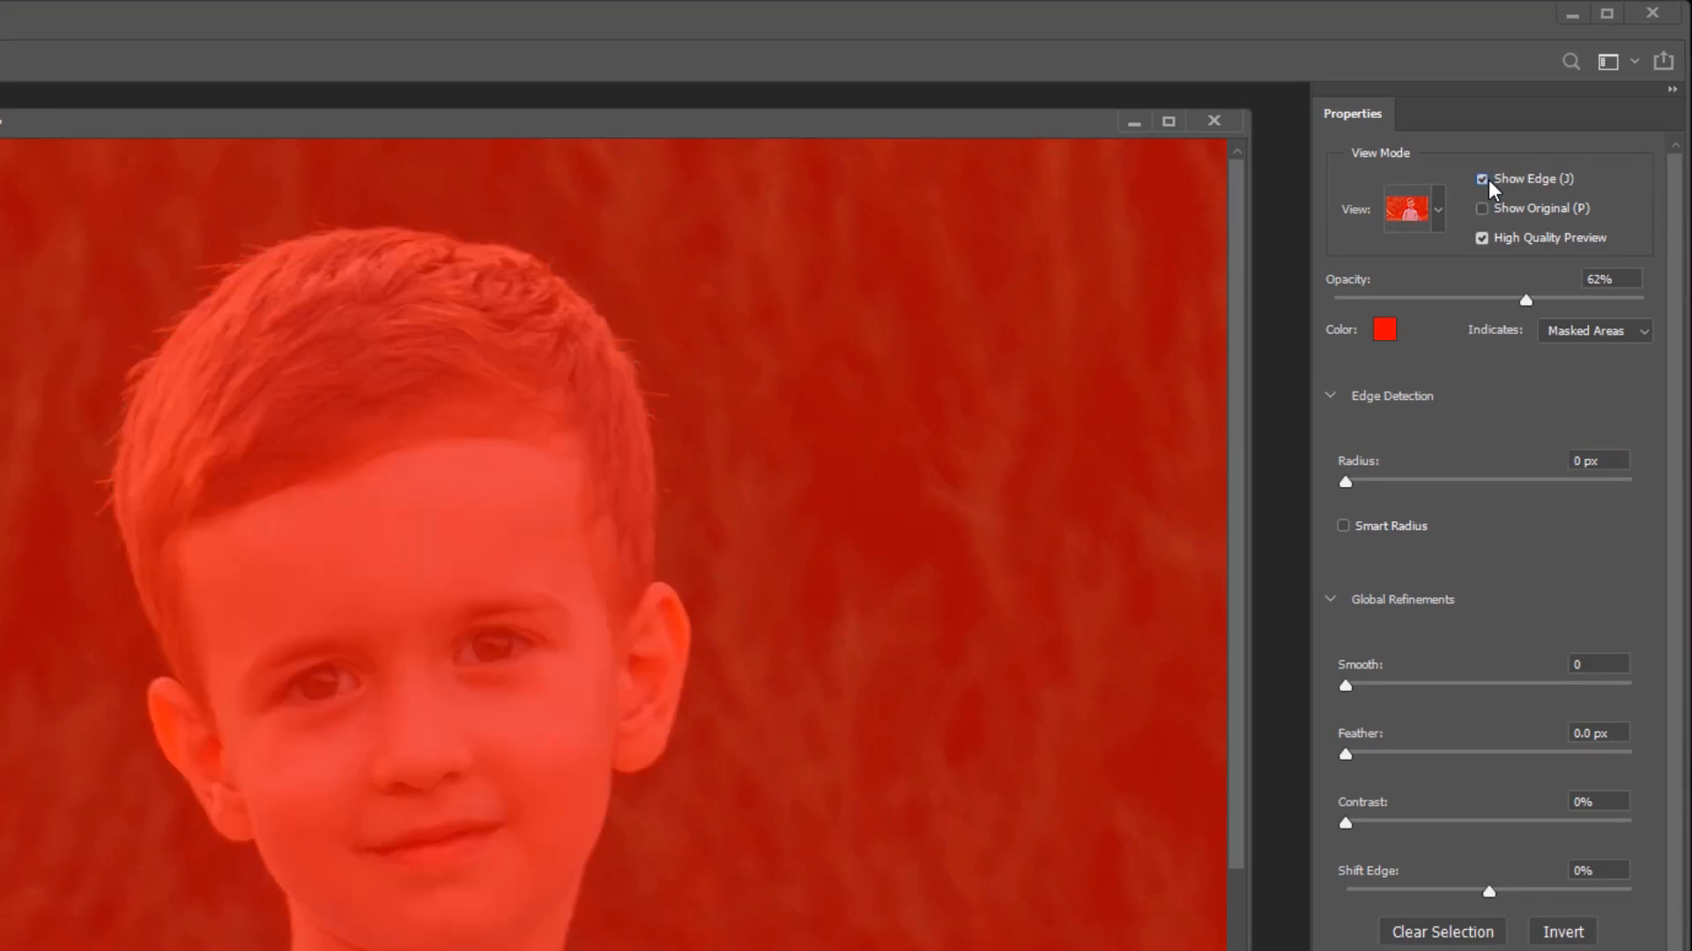
{"action": "left_click_drag", "start_coordinate": [1350, 481], "coordinate": [1430, 499]}
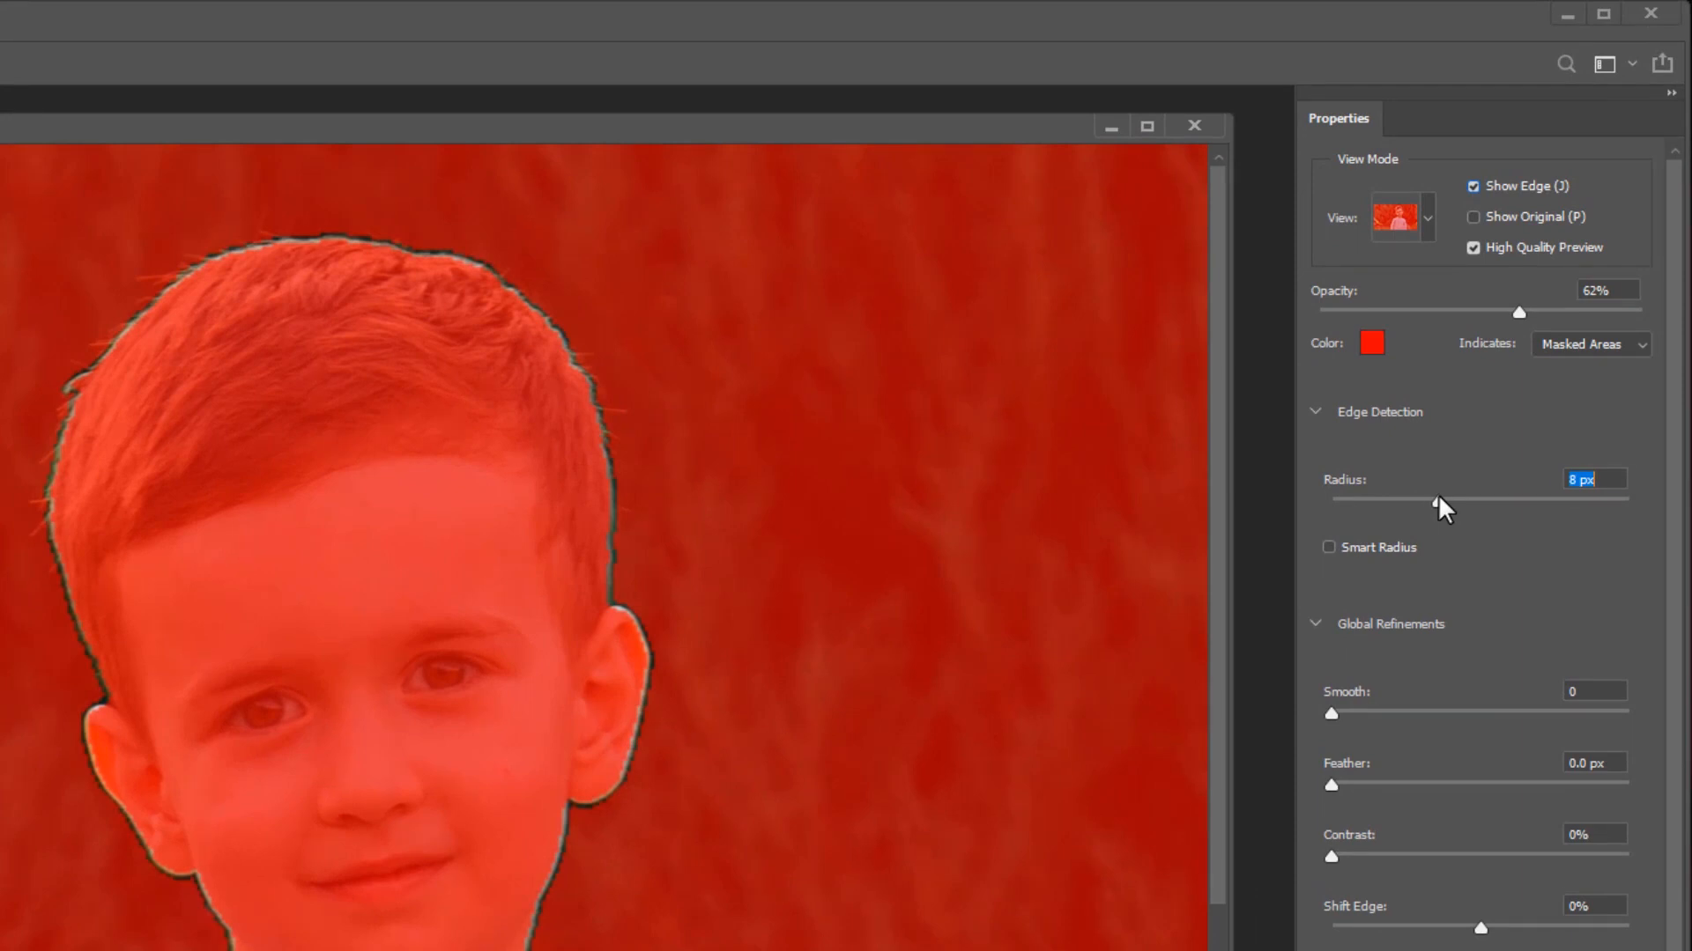
- Try an edge detection radius of 9 px and set it back to 8 px
{"action": "left_click", "coordinate": [1574, 481]}
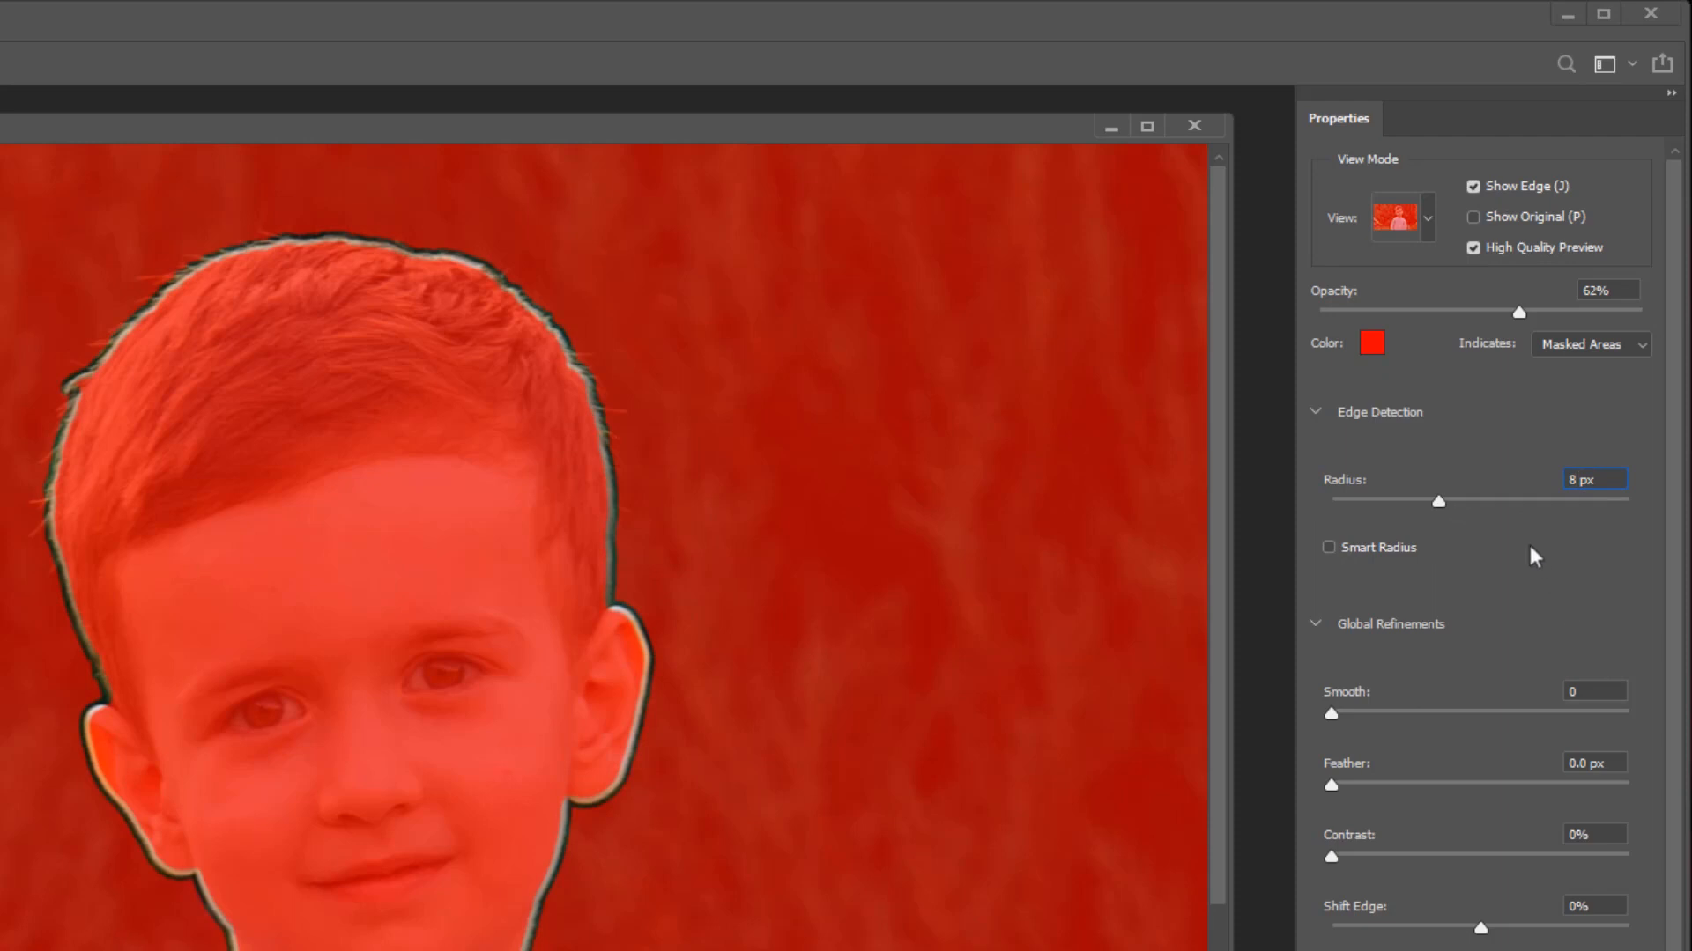
{"action": "key", "text": "BackSpace"}
{"action": "type", "text": "9"}
{"action": "key", "text": "BackSpace"}
{"action": "type", "text": "8"}
{"action": "left_click", "coordinate": [1355, 479]}
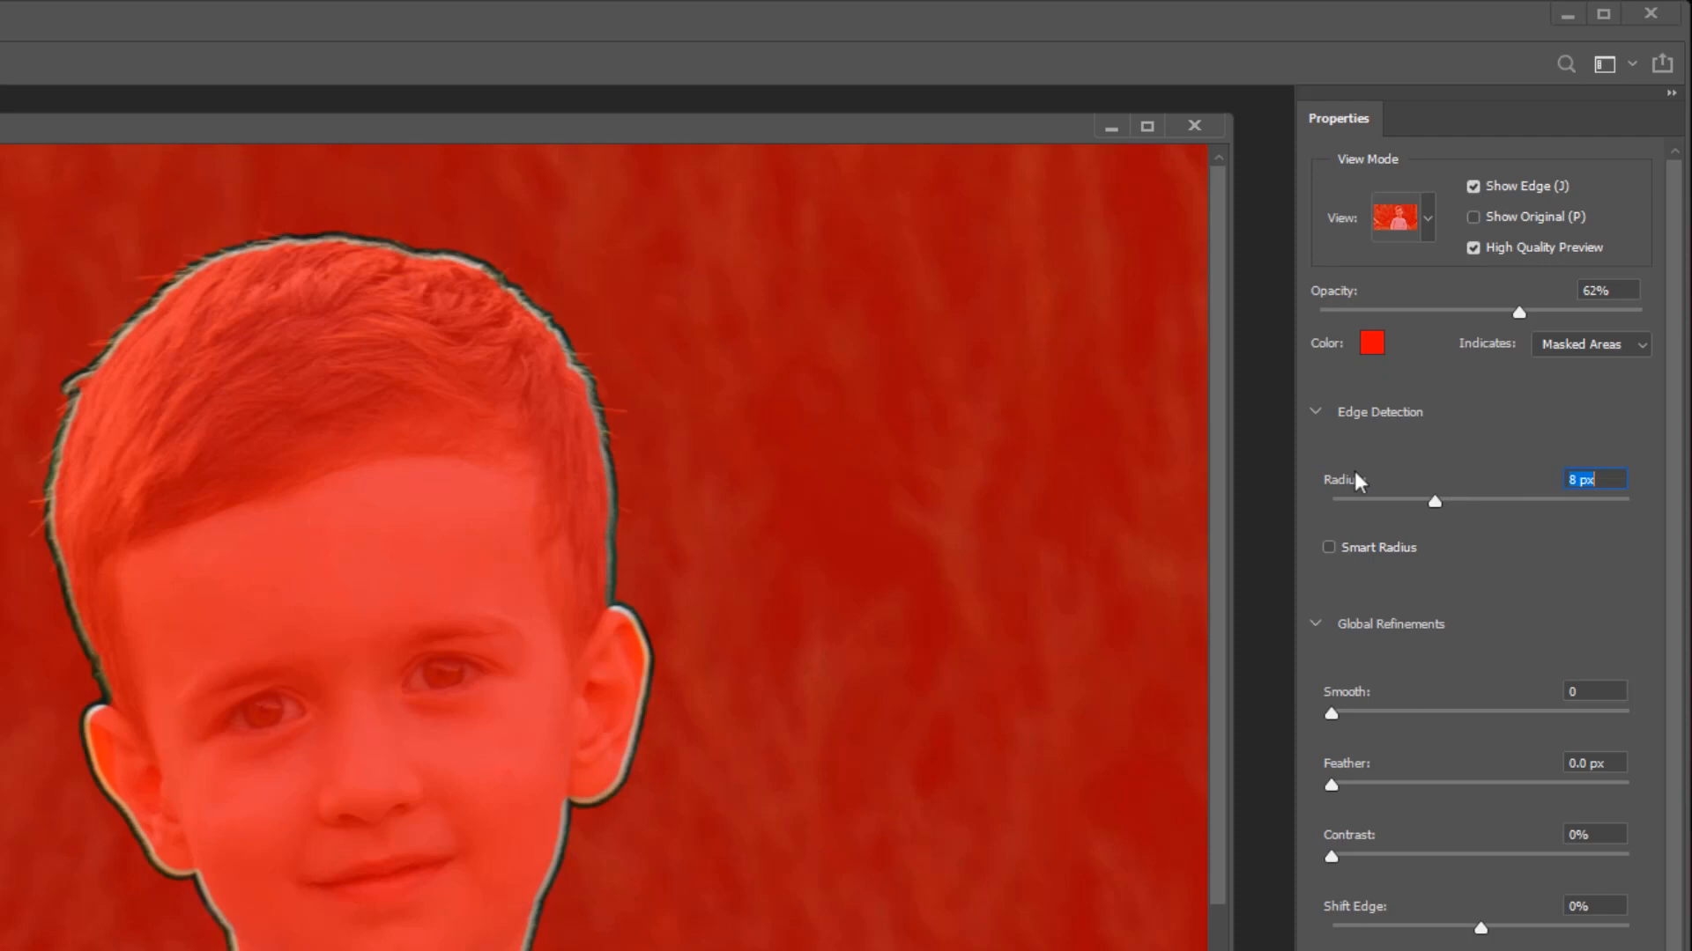
{"action": "left_click", "coordinate": [1332, 550]}
{"action": "scroll", "coordinate": [1323, 616], "scroll_direction": "down", "scroll_amount": 1}
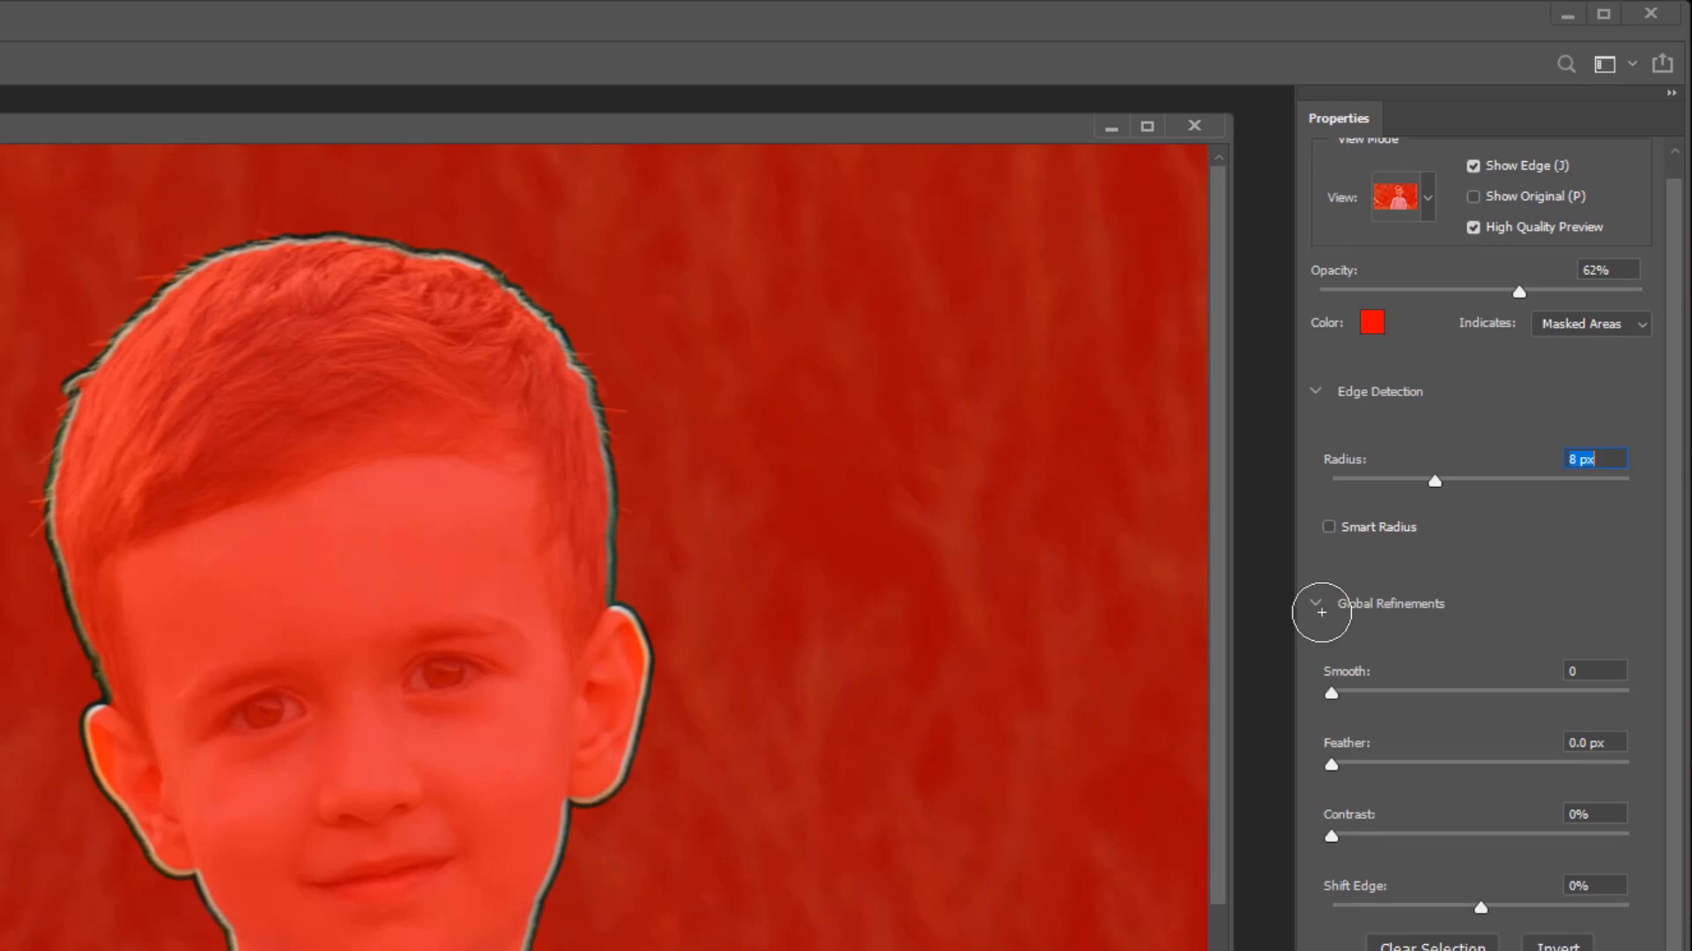
- Compare the detected edge band with the red overlay around the boy, and leave Show Edge turned off
{"action": "left_click", "coordinate": [1480, 171]}
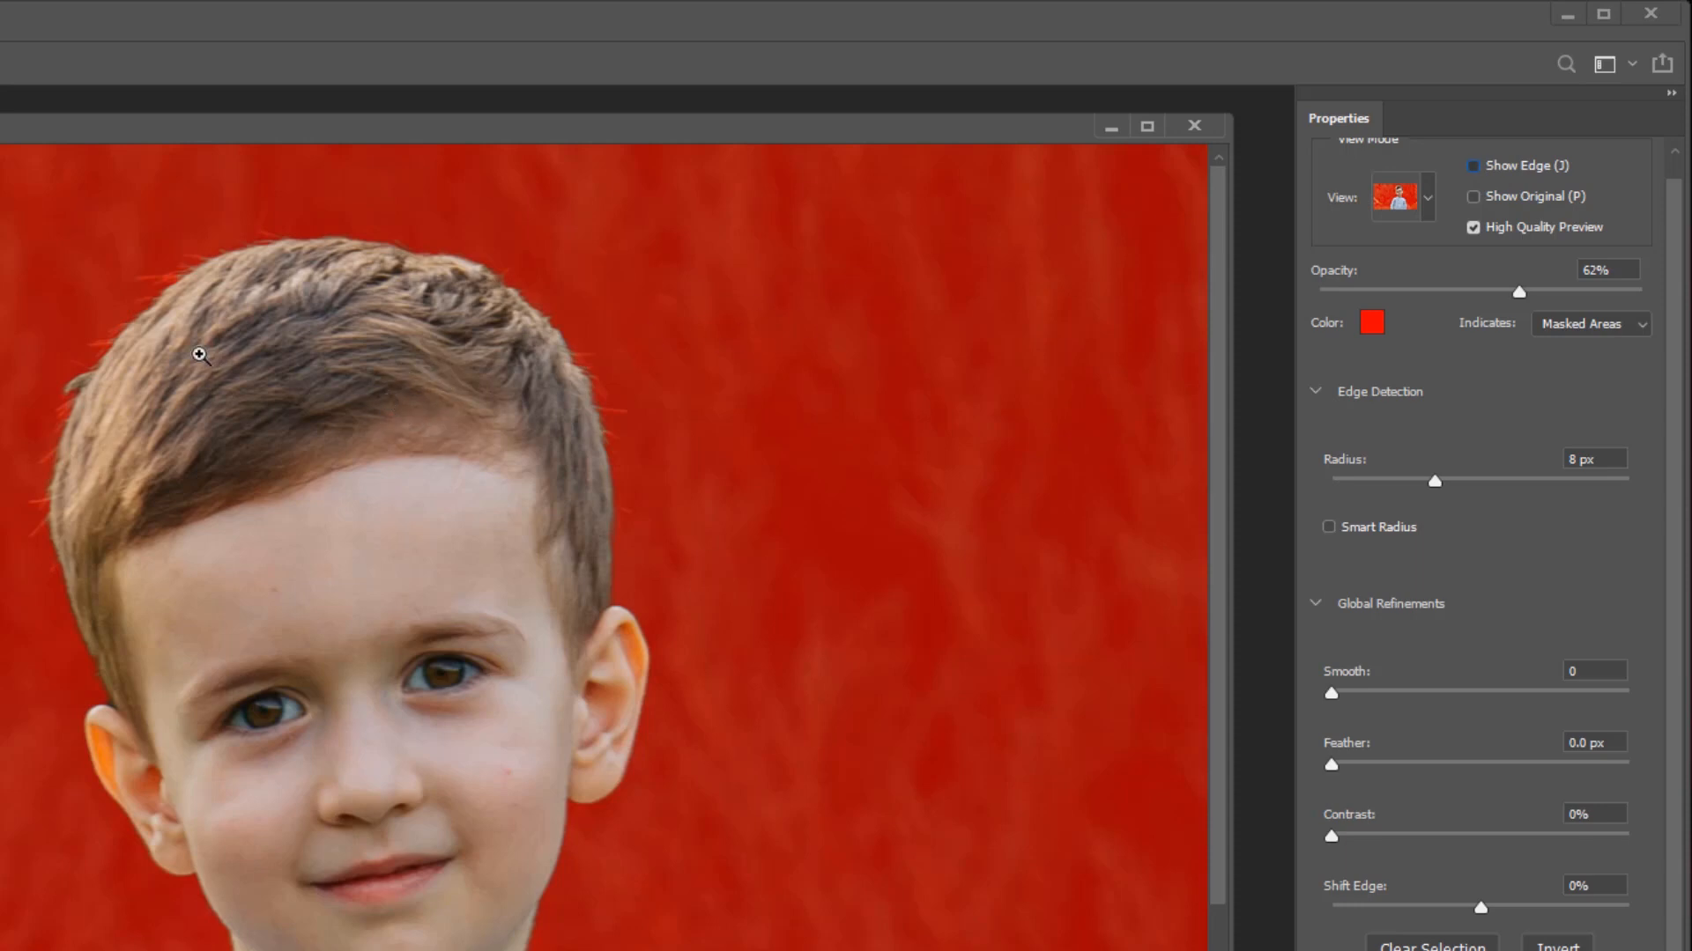
{"action": "key", "text": "j"}
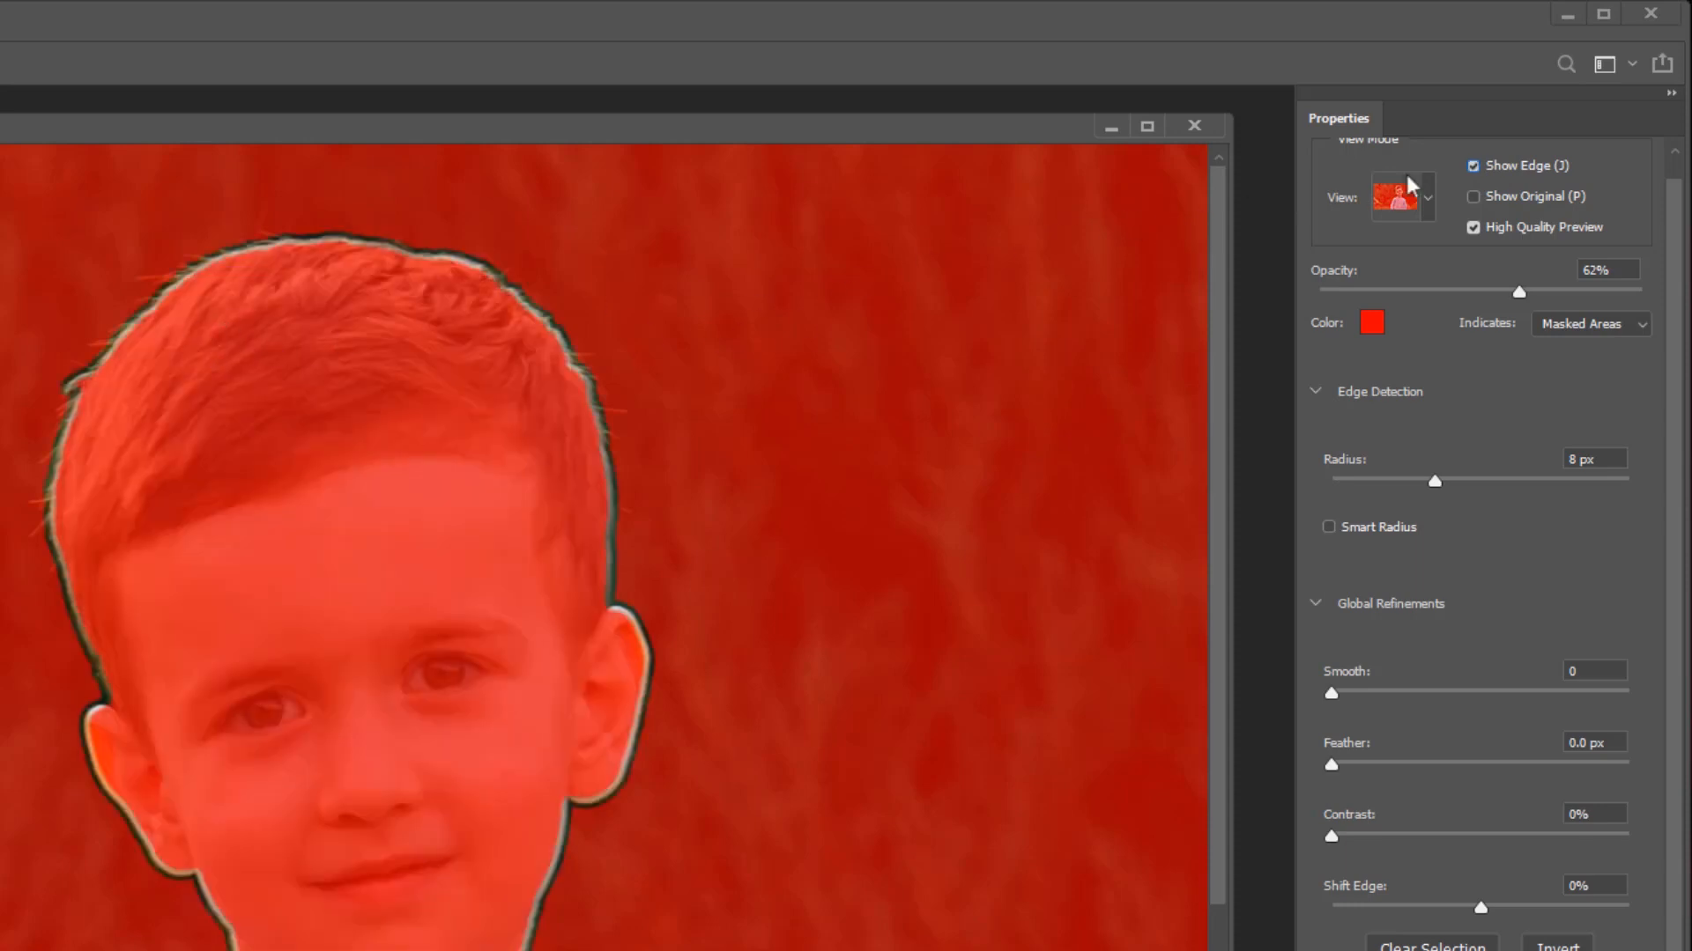
{"action": "left_click", "coordinate": [1477, 164]}
{"action": "key", "text": "j"}
{"action": "left_click", "coordinate": [1472, 167]}
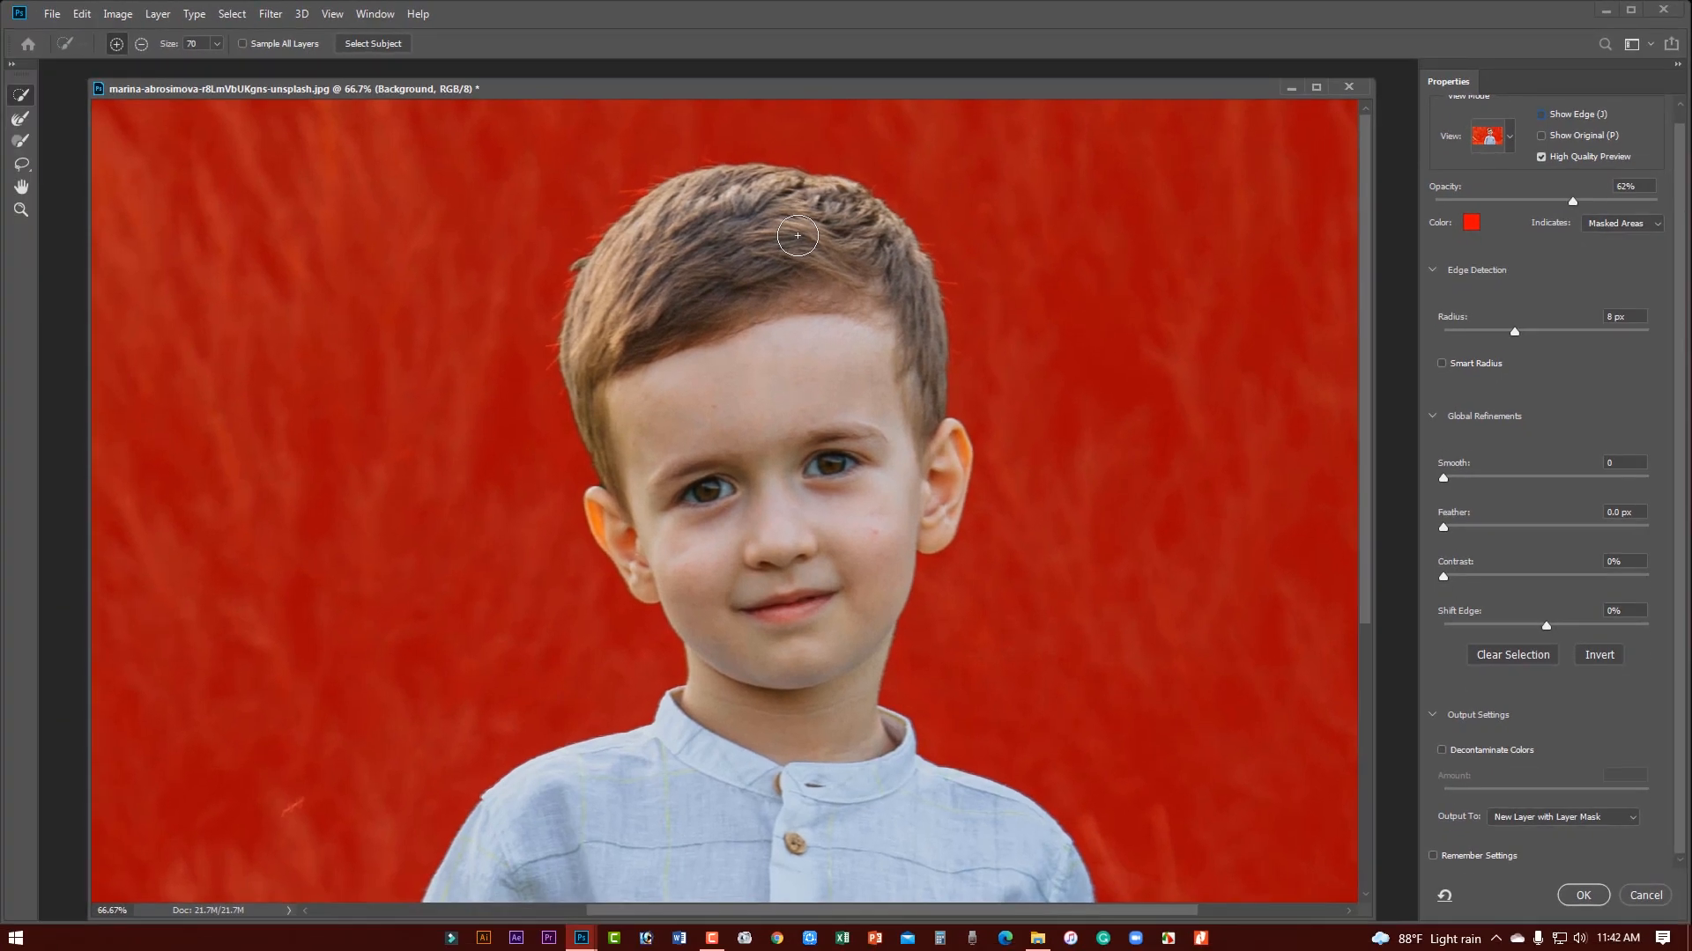
- Choose the Refine Edge Brush and set its size to 49 px for working on the boy's hair
{"action": "key", "text": "ctrl+plus"}
{"action": "left_click_drag", "start_coordinate": [798, 236], "coordinate": [705, 360]}
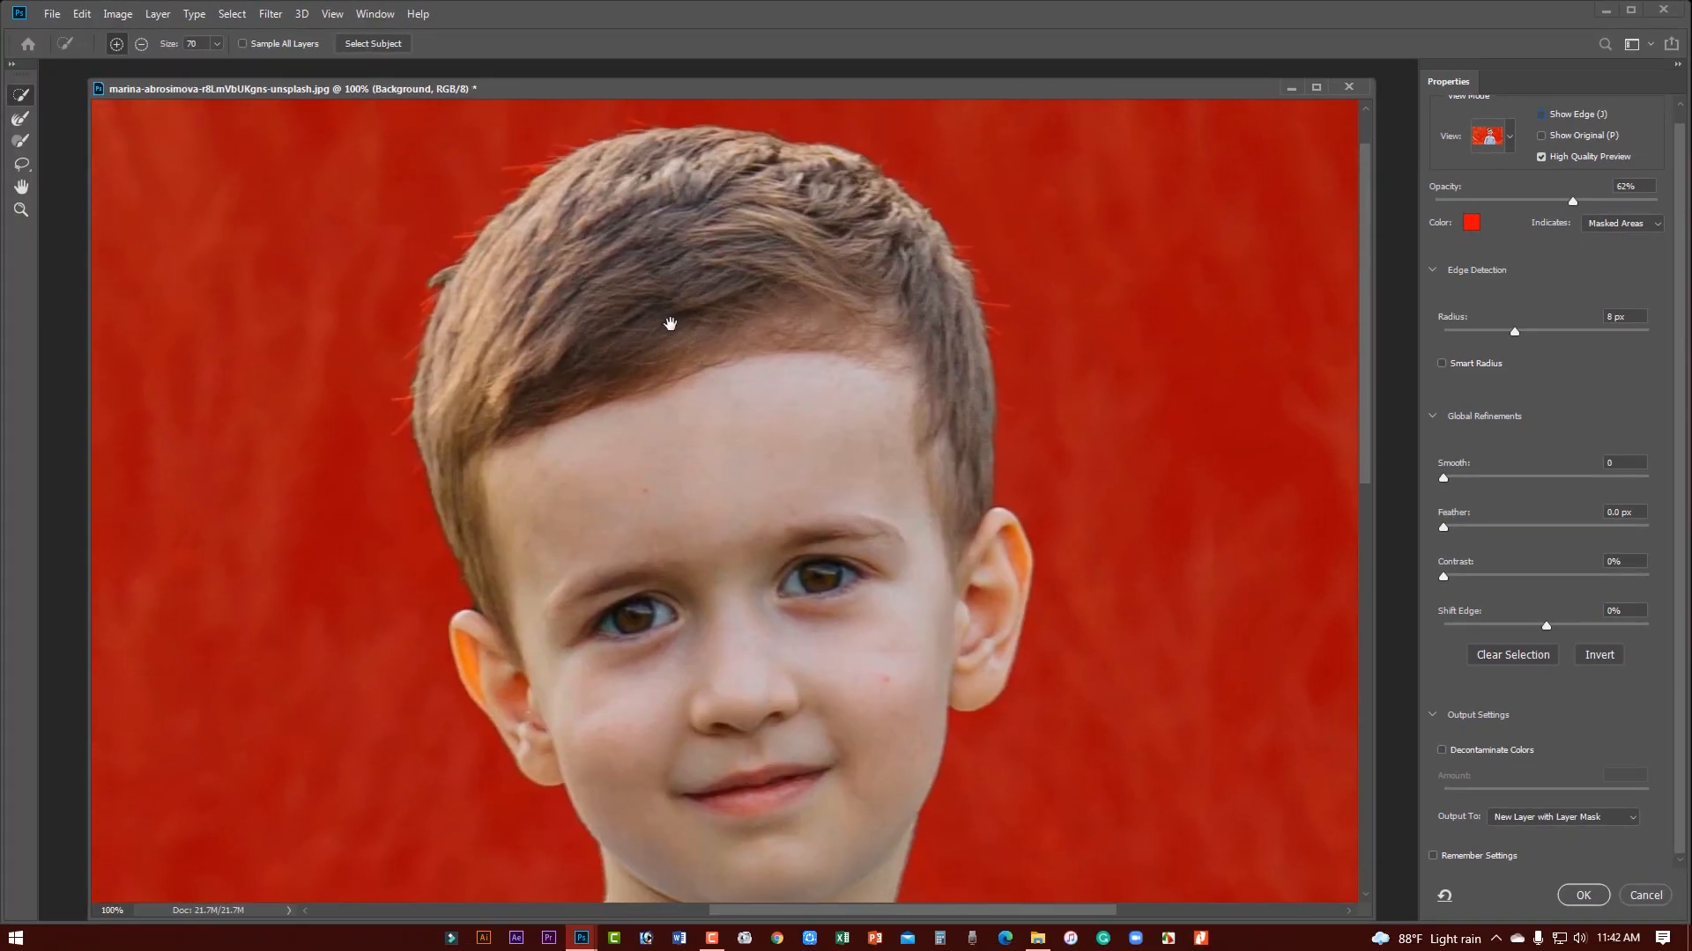
{"action": "key", "text": "ctrl+minus"}
{"action": "left_click_drag", "start_coordinate": [707, 540], "coordinate": [827, 554]}
{"action": "left_click", "coordinate": [712, 170], "text": "ctrl"}
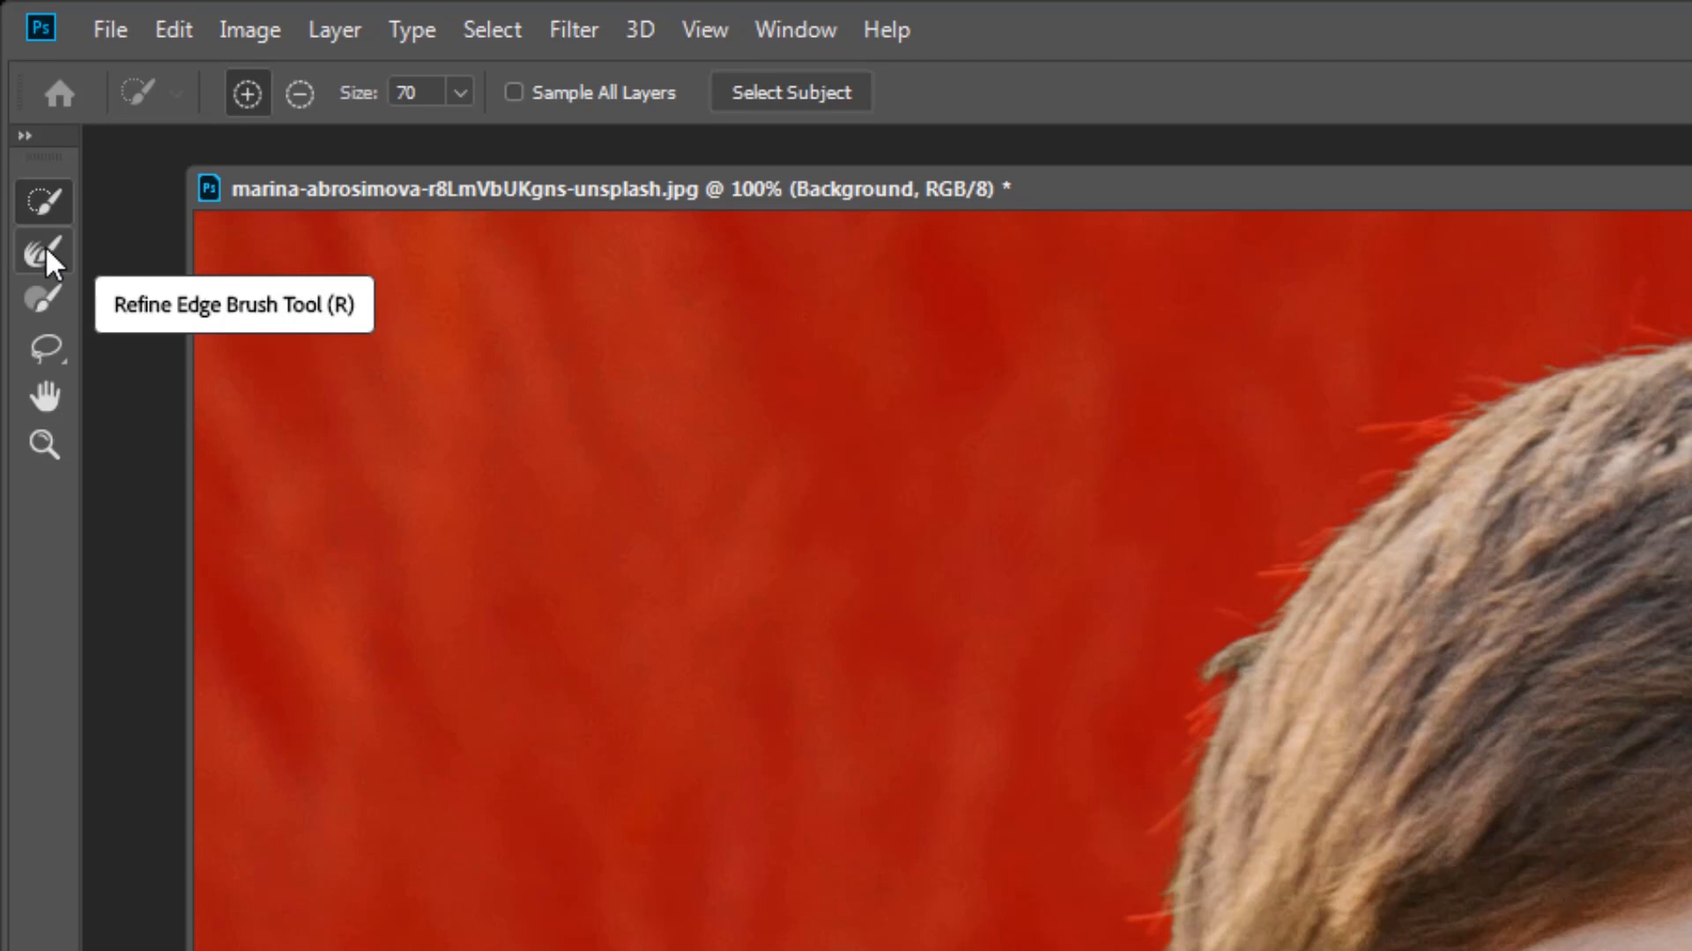
{"action": "left_click", "coordinate": [45, 254]}
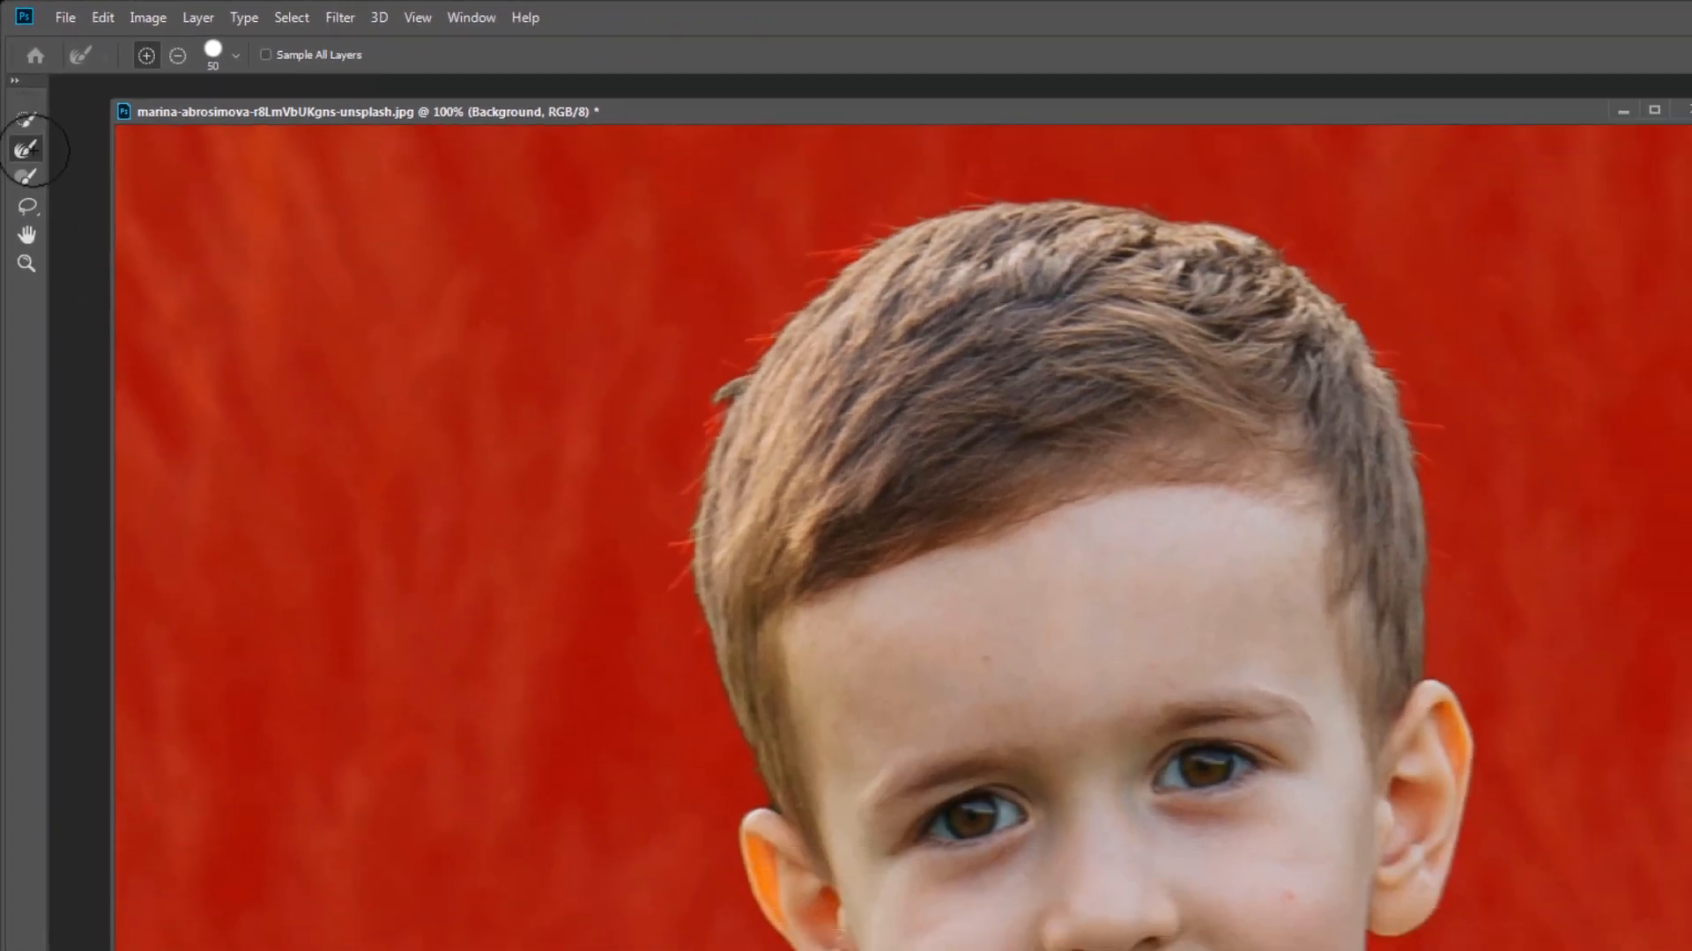
{"action": "left_click_drag", "start_coordinate": [722, 601], "coordinate": [687, 593]}
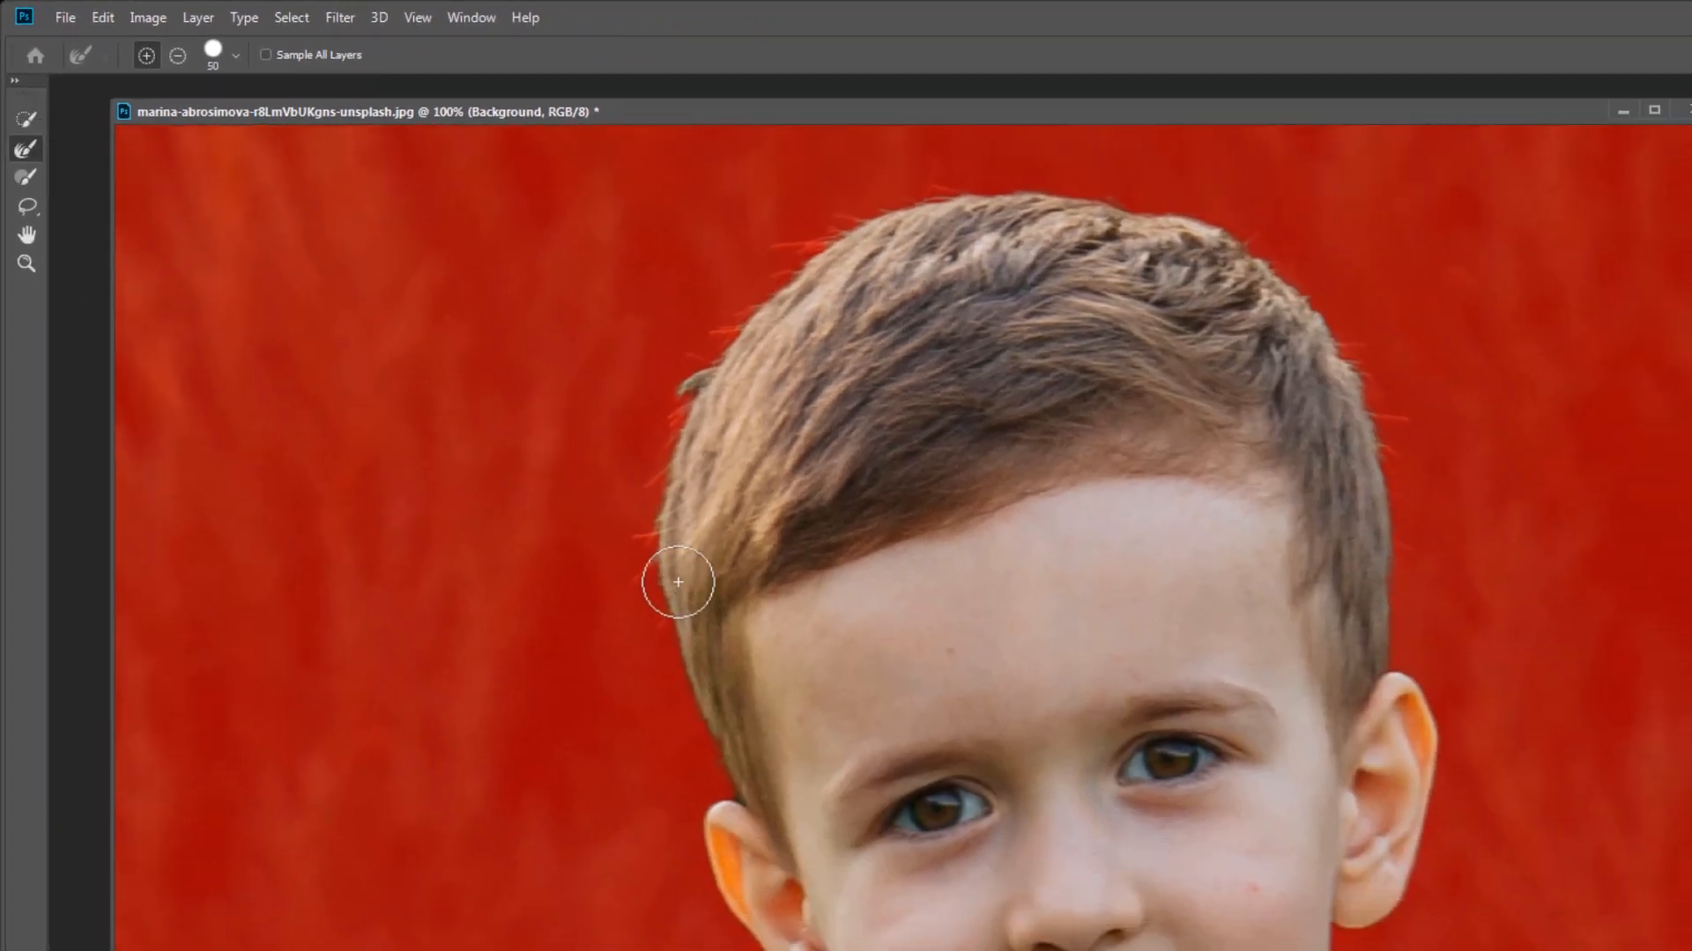
{"action": "left_click", "coordinate": [236, 55]}
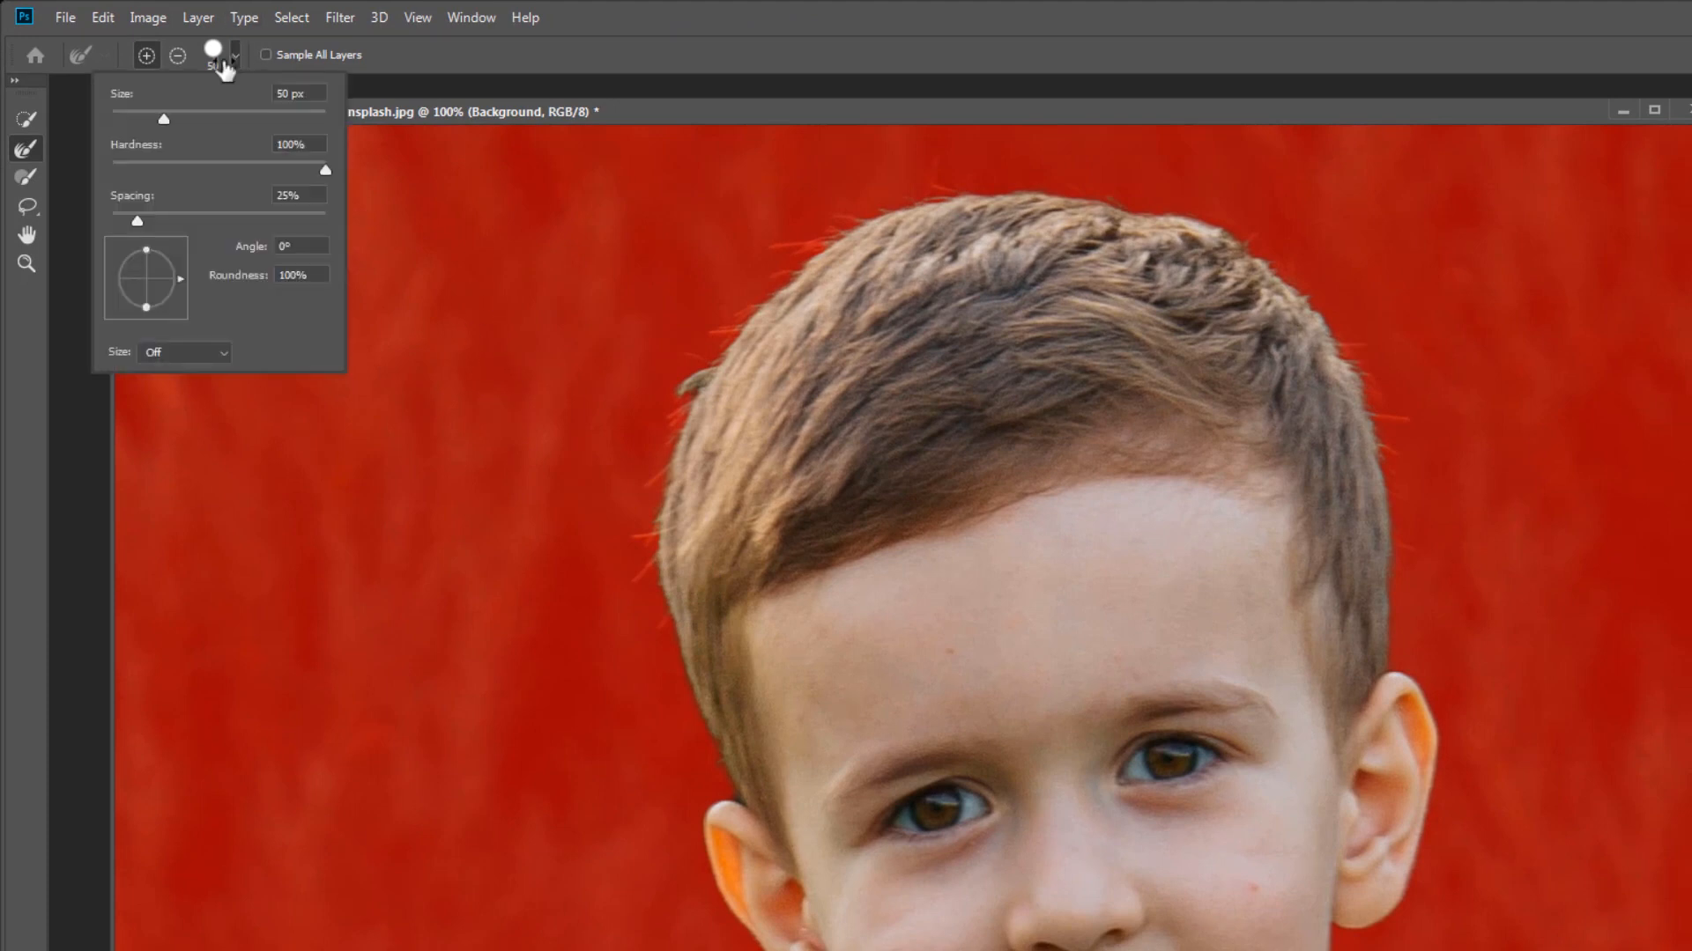
{"action": "left_click_drag", "start_coordinate": [143, 119], "coordinate": [162, 118]}
- Paint with the Refine Edge Brush along the hair outline from the left side over the top to the right side
{"action": "mouse_move", "coordinate": [635, 562]}
{"action": "left_mouse_down"}
{"action": "mouse_move", "coordinate": [644, 473]}
{"action": "mouse_move", "coordinate": [701, 363]}
{"action": "mouse_move", "coordinate": [810, 265]}
{"action": "mouse_move", "coordinate": [814, 235]}
{"action": "mouse_move", "coordinate": [943, 190]}
{"action": "left_mouse_up"}
{"action": "left_click_drag", "start_coordinate": [1111, 246], "coordinate": [883, 241]}
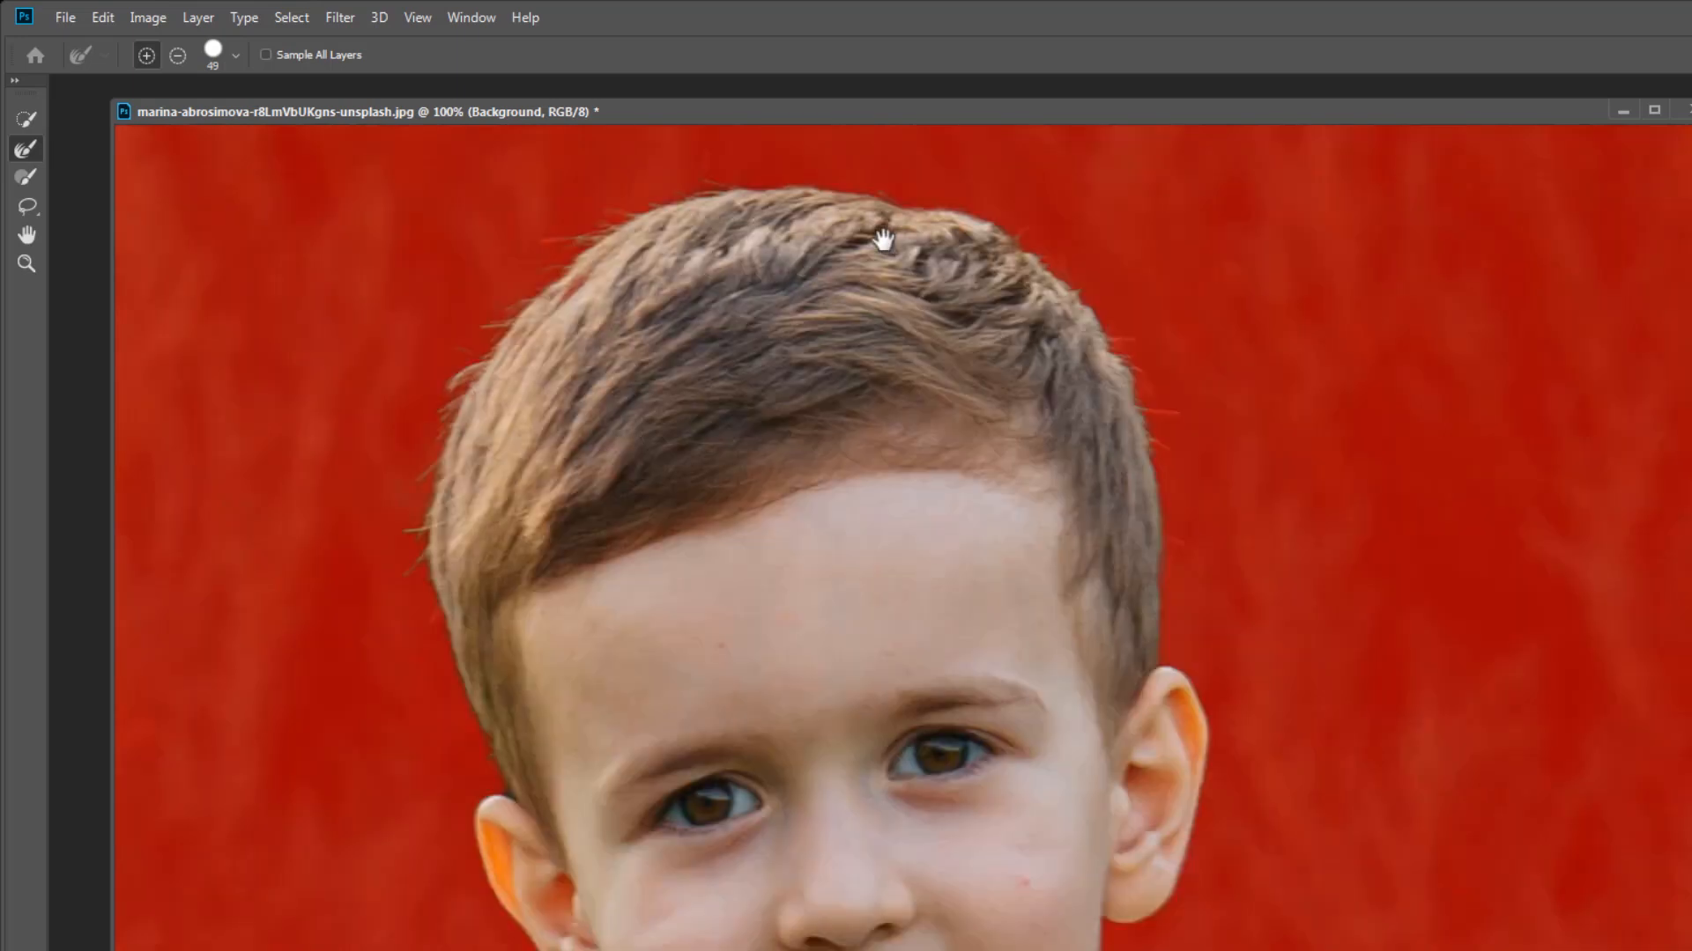
{"action": "mouse_move", "coordinate": [795, 189]}
{"action": "left_mouse_down"}
{"action": "mouse_move", "coordinate": [1034, 241]}
{"action": "mouse_move", "coordinate": [1135, 388]}
{"action": "left_mouse_up"}
{"action": "scroll", "coordinate": [1159, 347], "scroll_direction": "down", "scroll_amount": 3}
{"action": "scroll", "coordinate": [464, 465], "scroll_direction": "left", "scroll_amount": 2}
{"action": "scroll", "coordinate": [464, 464], "scroll_direction": "down", "scroll_amount": 3}
{"action": "scroll", "coordinate": [1307, 876], "scroll_direction": "up", "scroll_amount": 3}
{"action": "scroll", "coordinate": [1307, 876], "scroll_direction": "right", "scroll_amount": 1}
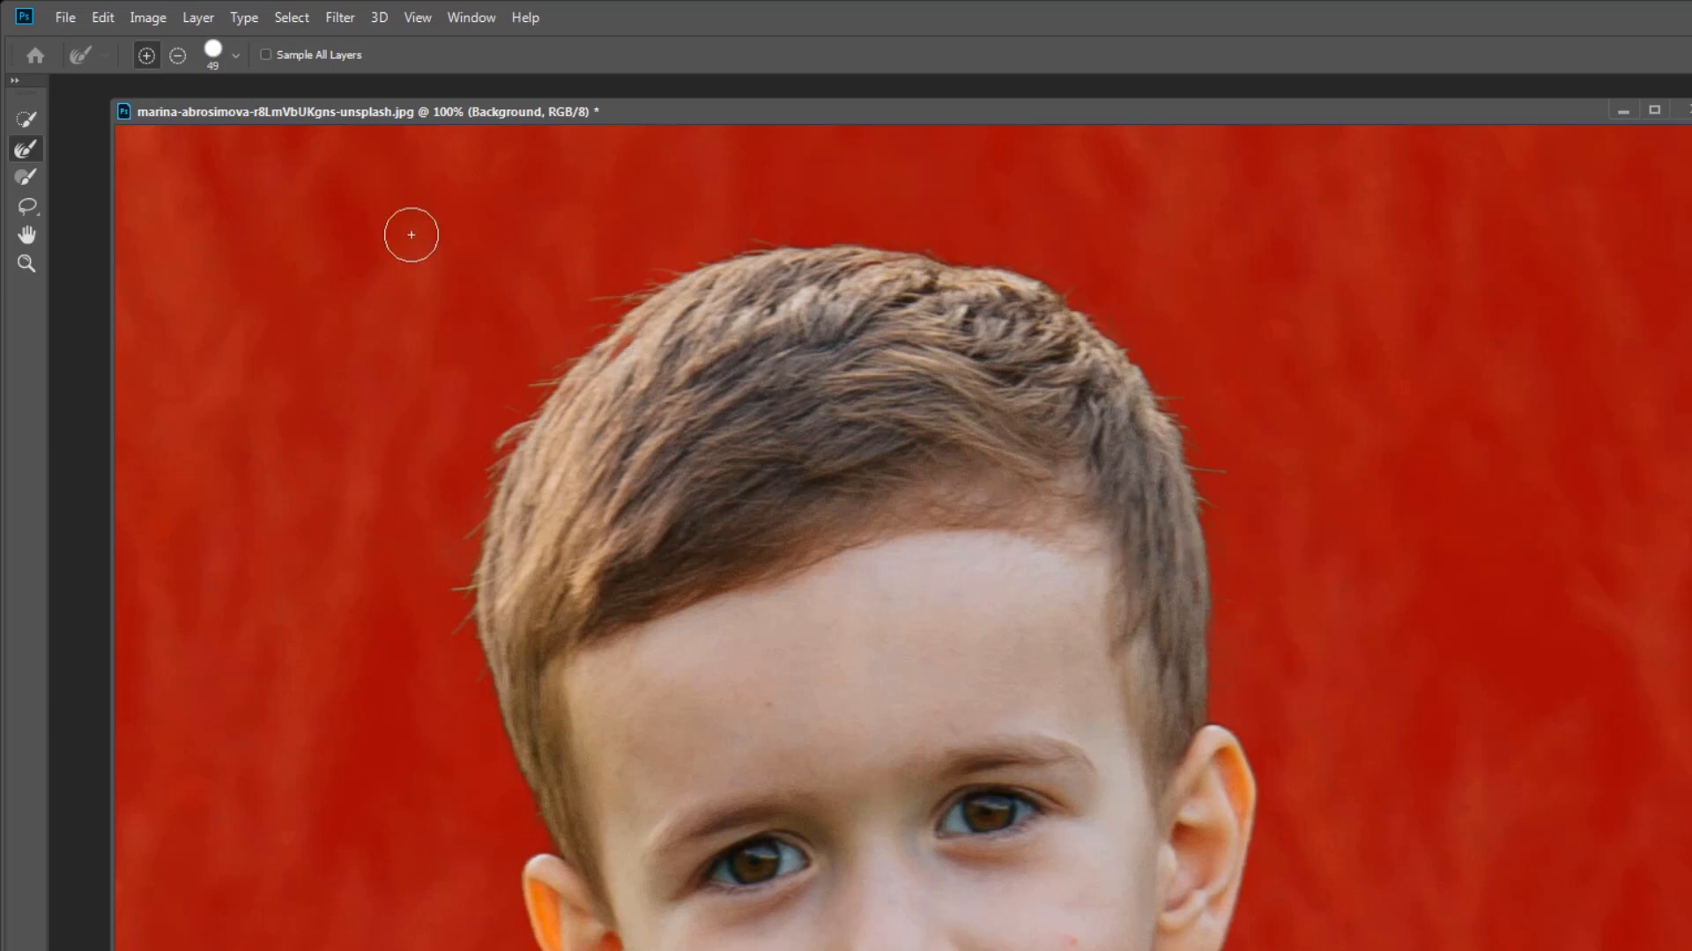
- Switch the Refine Edge Brush to subtract mode and reduce its size to 20 px at the hair's upper left edge
{"action": "left_click", "coordinate": [177, 55]}
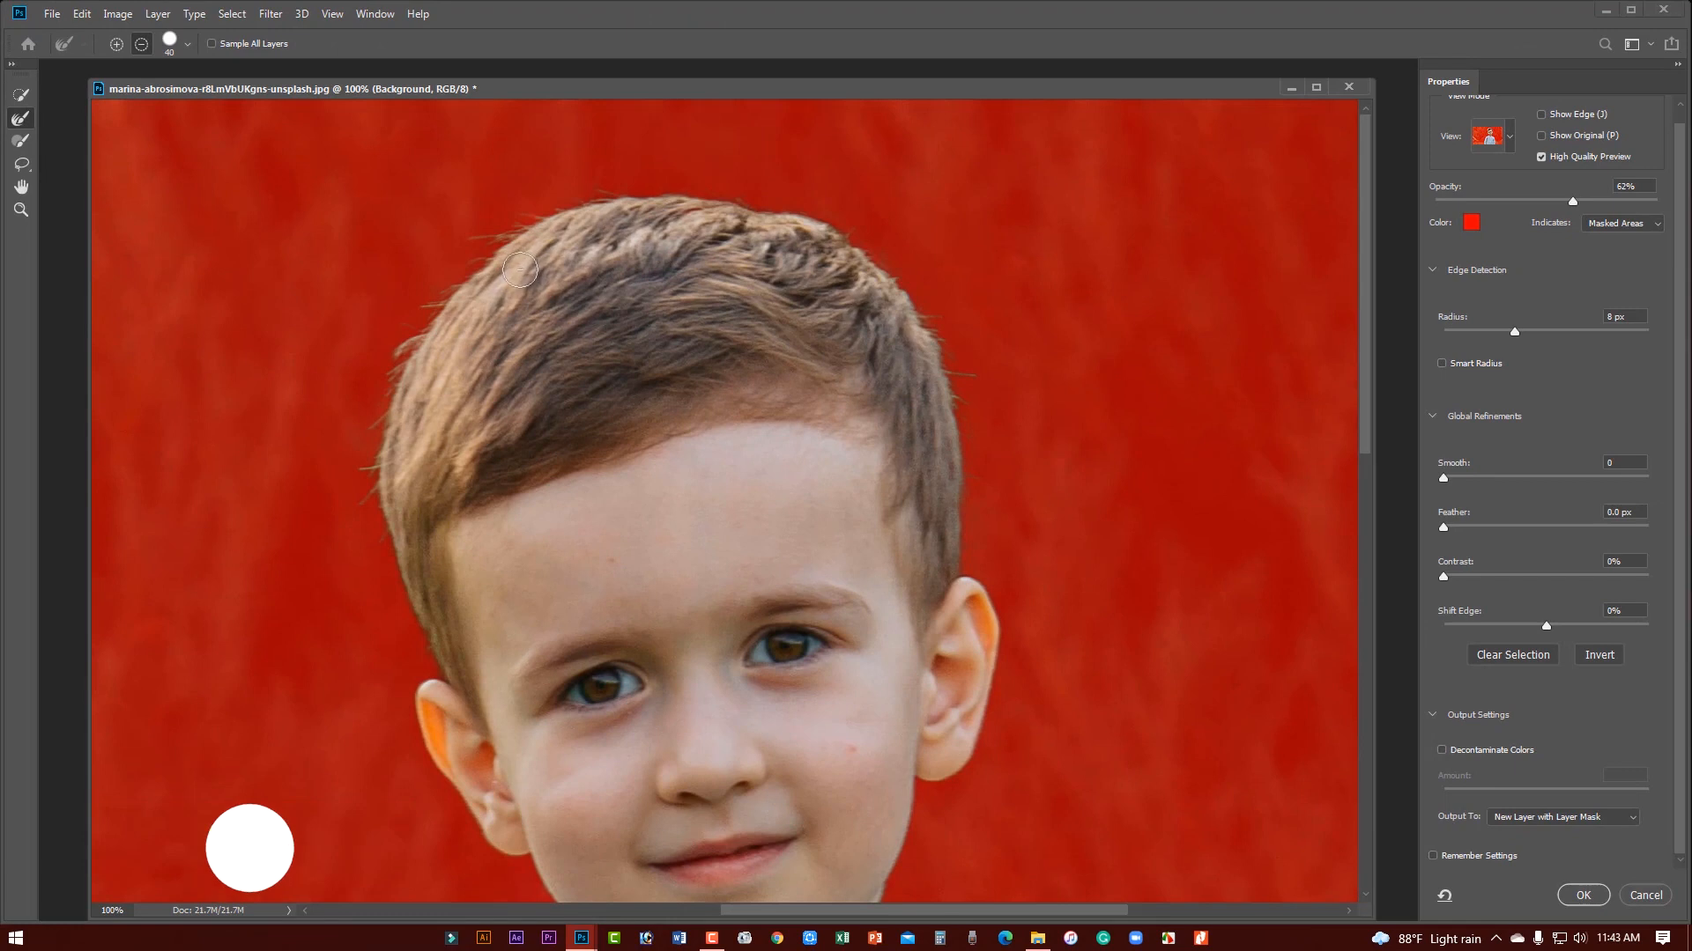
{"action": "key", "text": "bracketleft"}
{"action": "left_click", "coordinate": [511, 291], "text": "ctrl"}
{"action": "left_click", "coordinate": [510, 290], "text": "ctrl"}
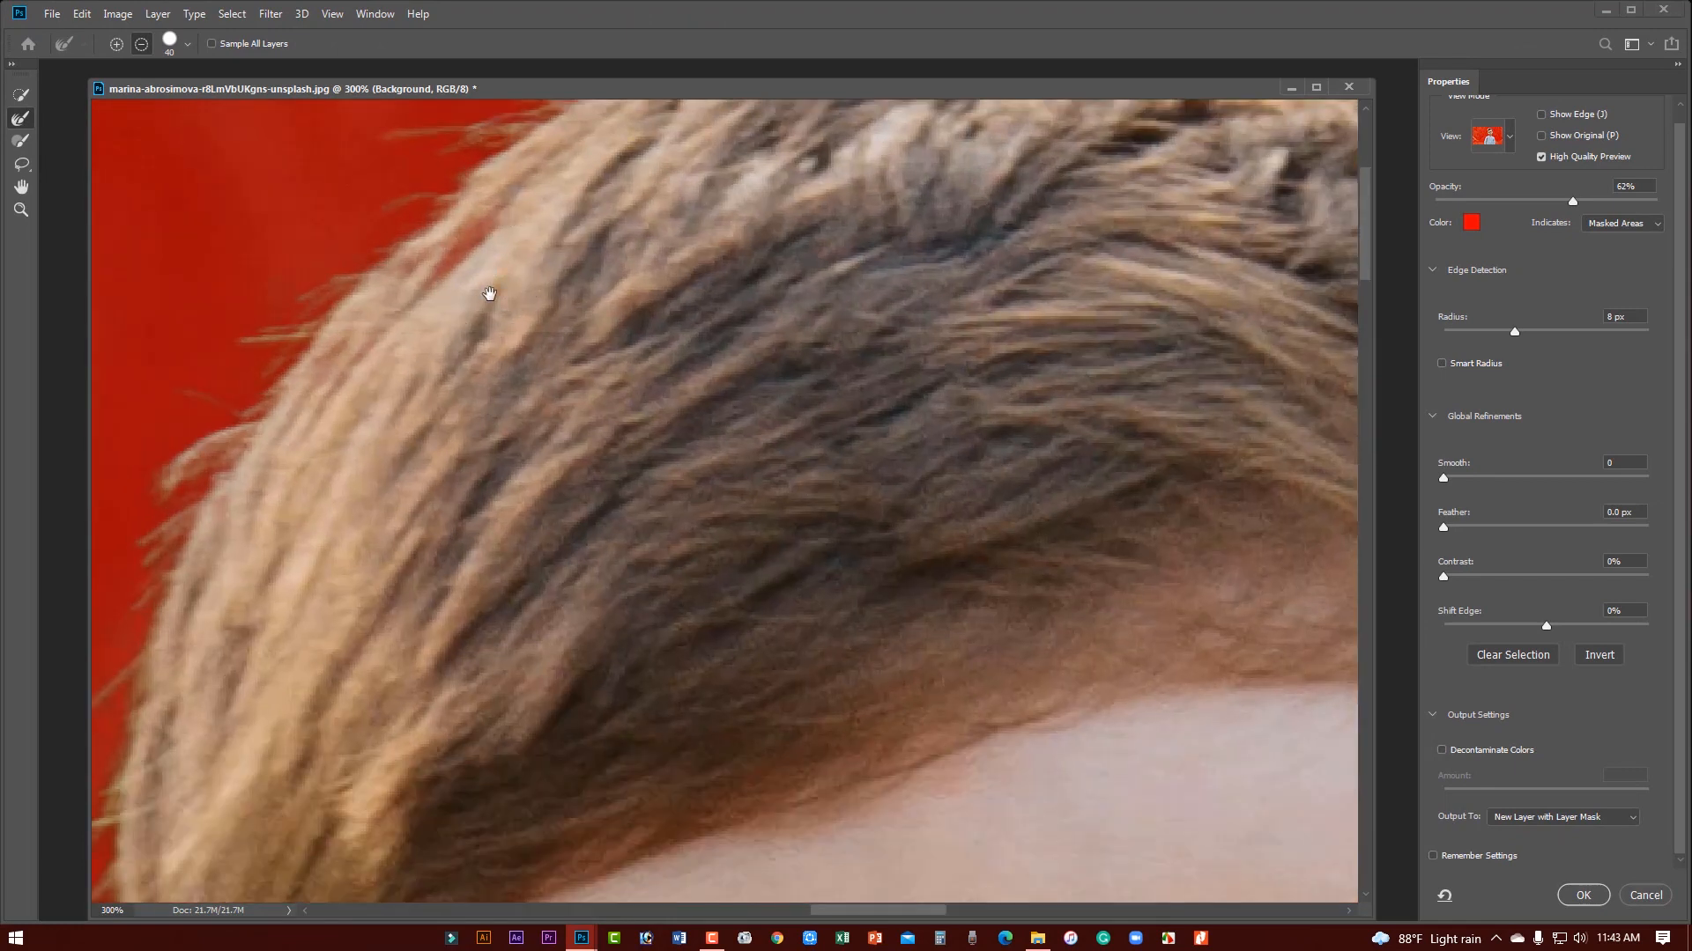
{"action": "left_click_drag", "start_coordinate": [491, 270], "coordinate": [488, 331]}
{"action": "key", "text": "bracketleft"}
{"action": "key", "text": "bracketleft"}
{"action": "key", "text": "bracketleft"}
{"action": "key", "text": "bracketleft"}
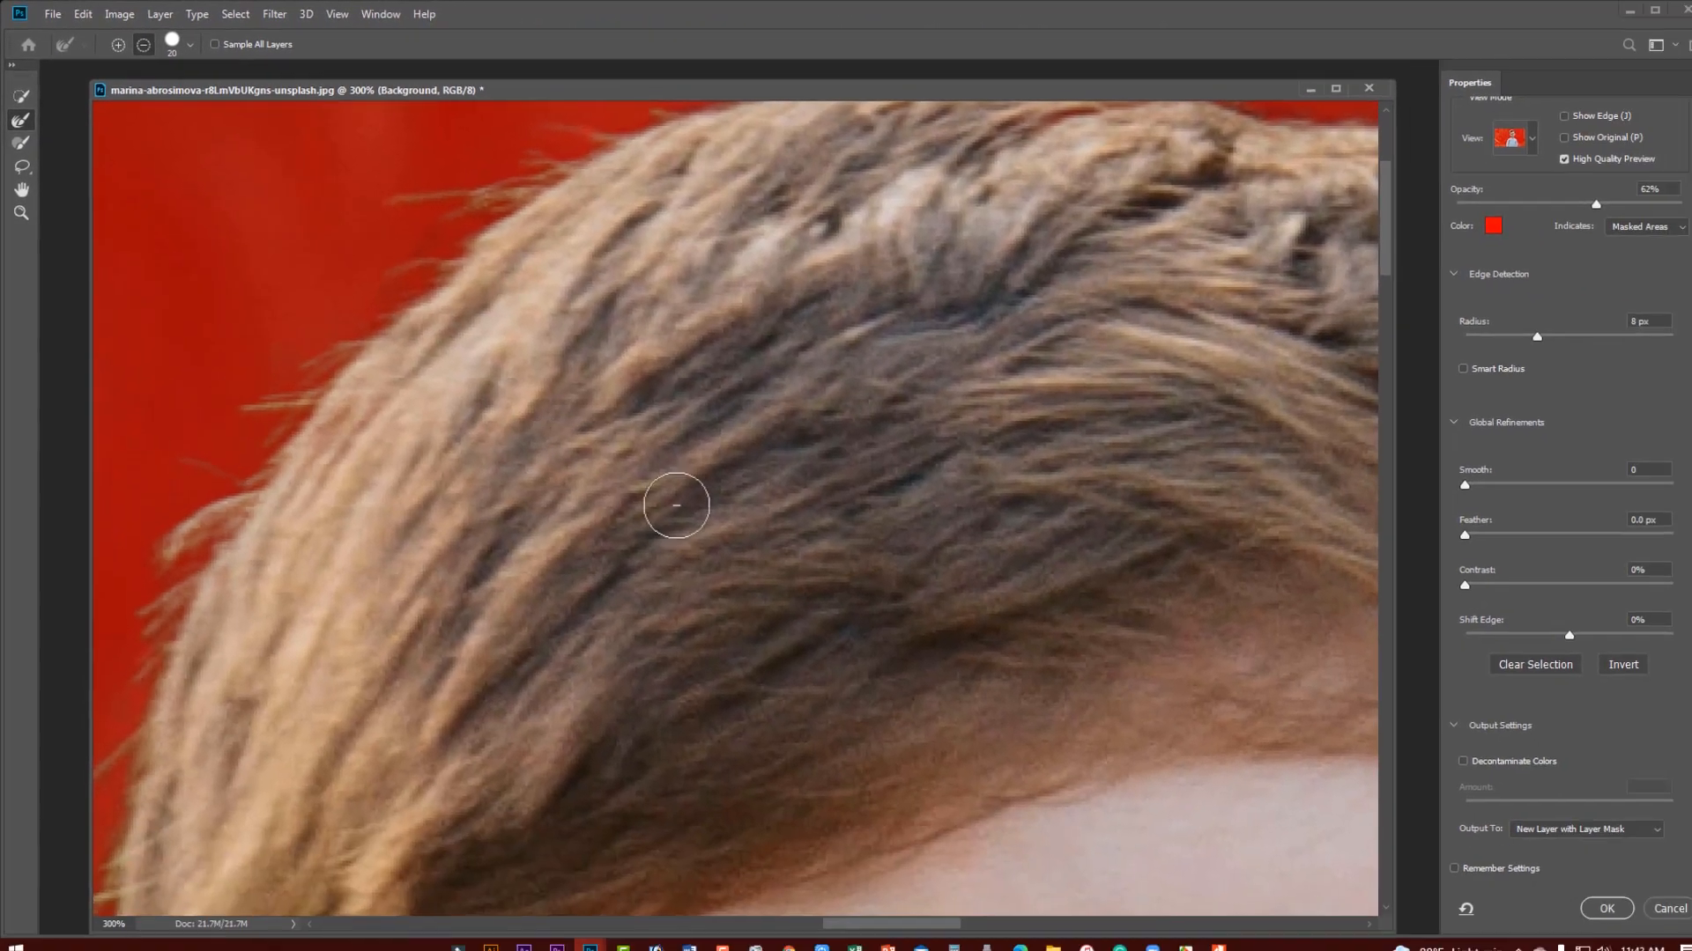
- Examine the refined selection edges along the forehead hair, the ear and the whole head
{"action": "key", "text": "ctrl+minus"}
{"action": "left_click_drag", "start_coordinate": [811, 565], "coordinate": [624, 249]}
{"action": "left_click_drag", "start_coordinate": [1059, 489], "coordinate": [1012, 501]}
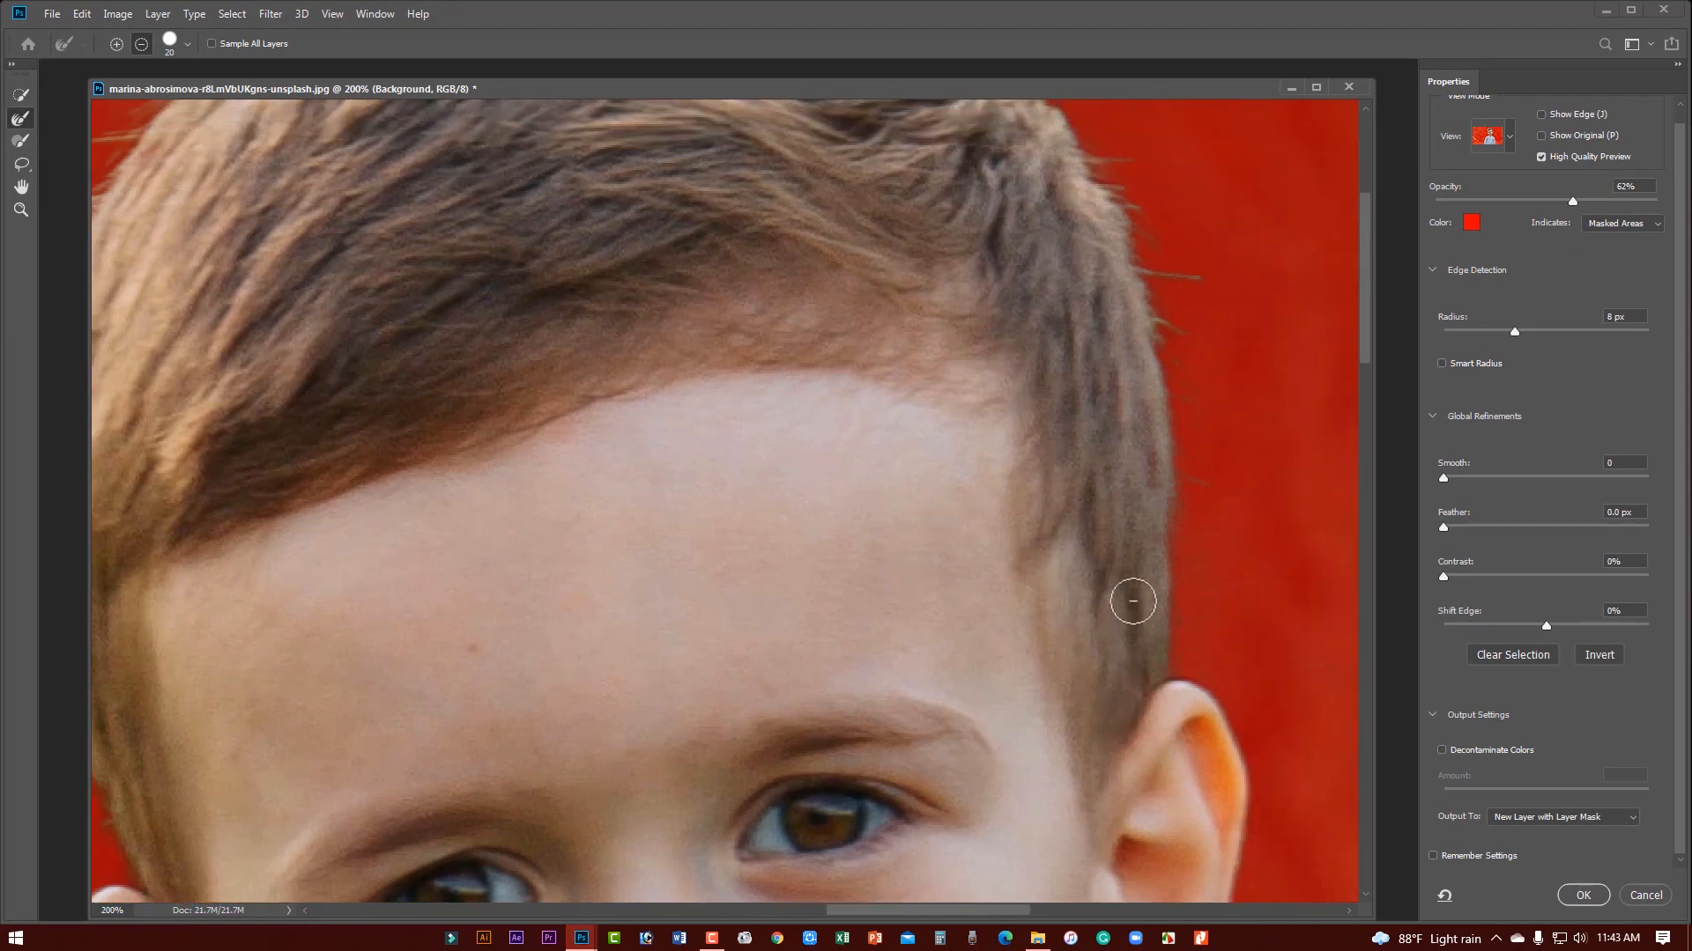
{"action": "left_click_drag", "start_coordinate": [1110, 663], "coordinate": [1207, 899]}
{"action": "key", "text": "ctrl+minus"}
{"action": "key", "text": "ctrl+minus"}
{"action": "left_click_drag", "start_coordinate": [772, 267], "coordinate": [767, 505]}
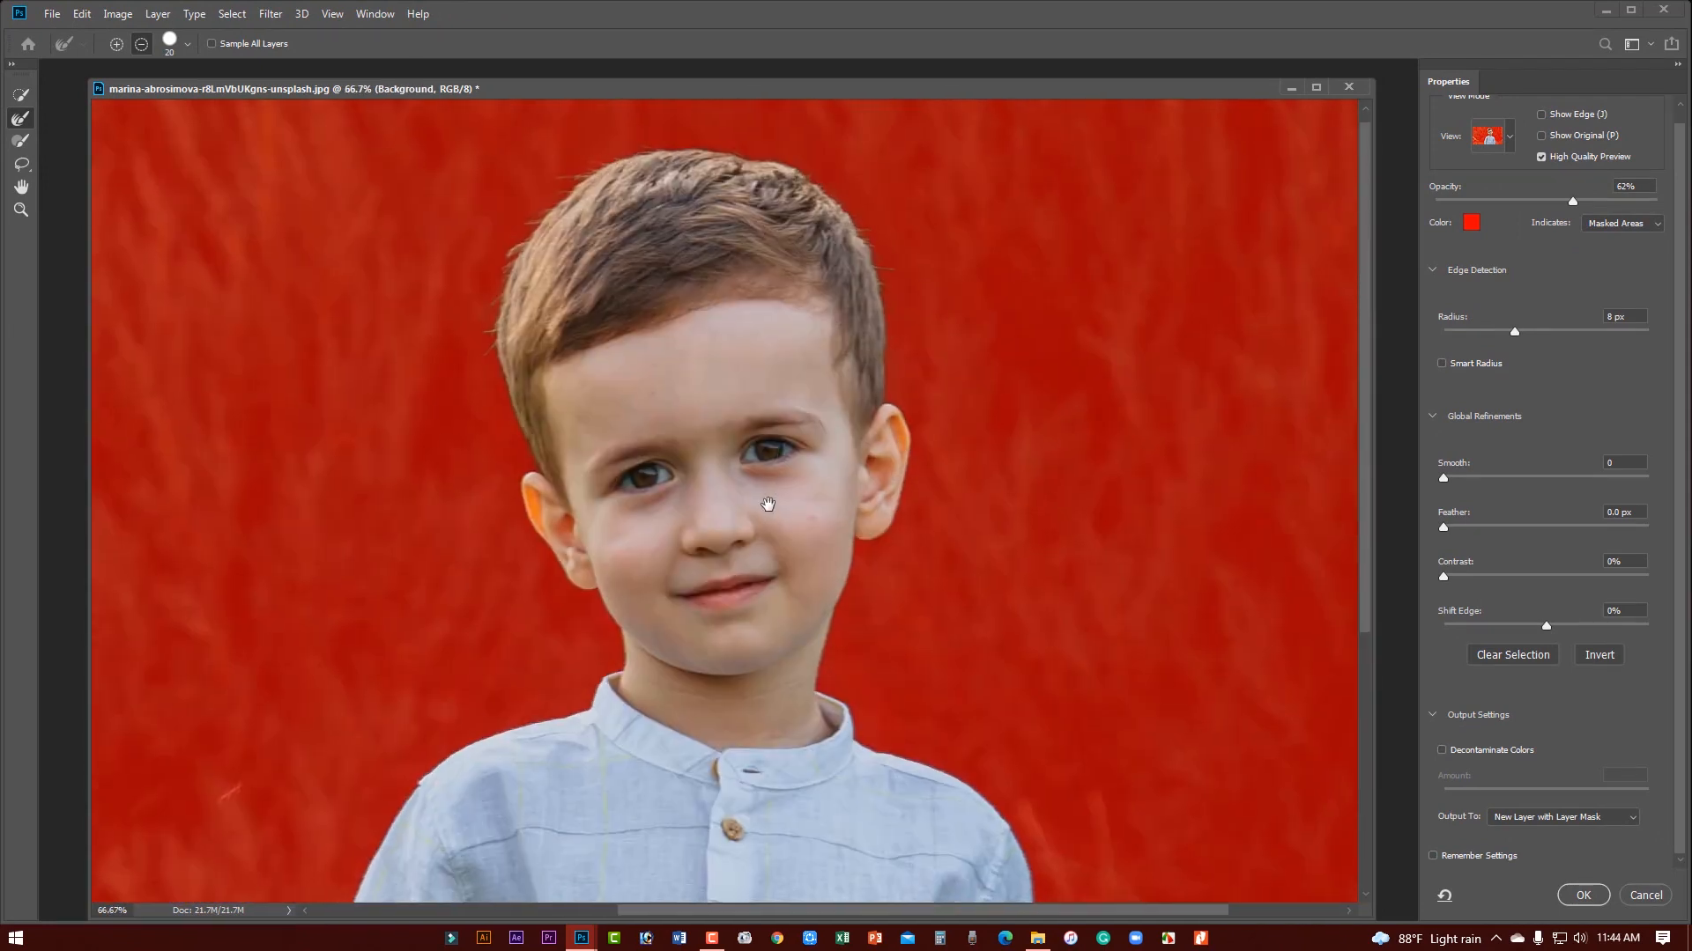
{"action": "left_click", "coordinate": [860, 430]}
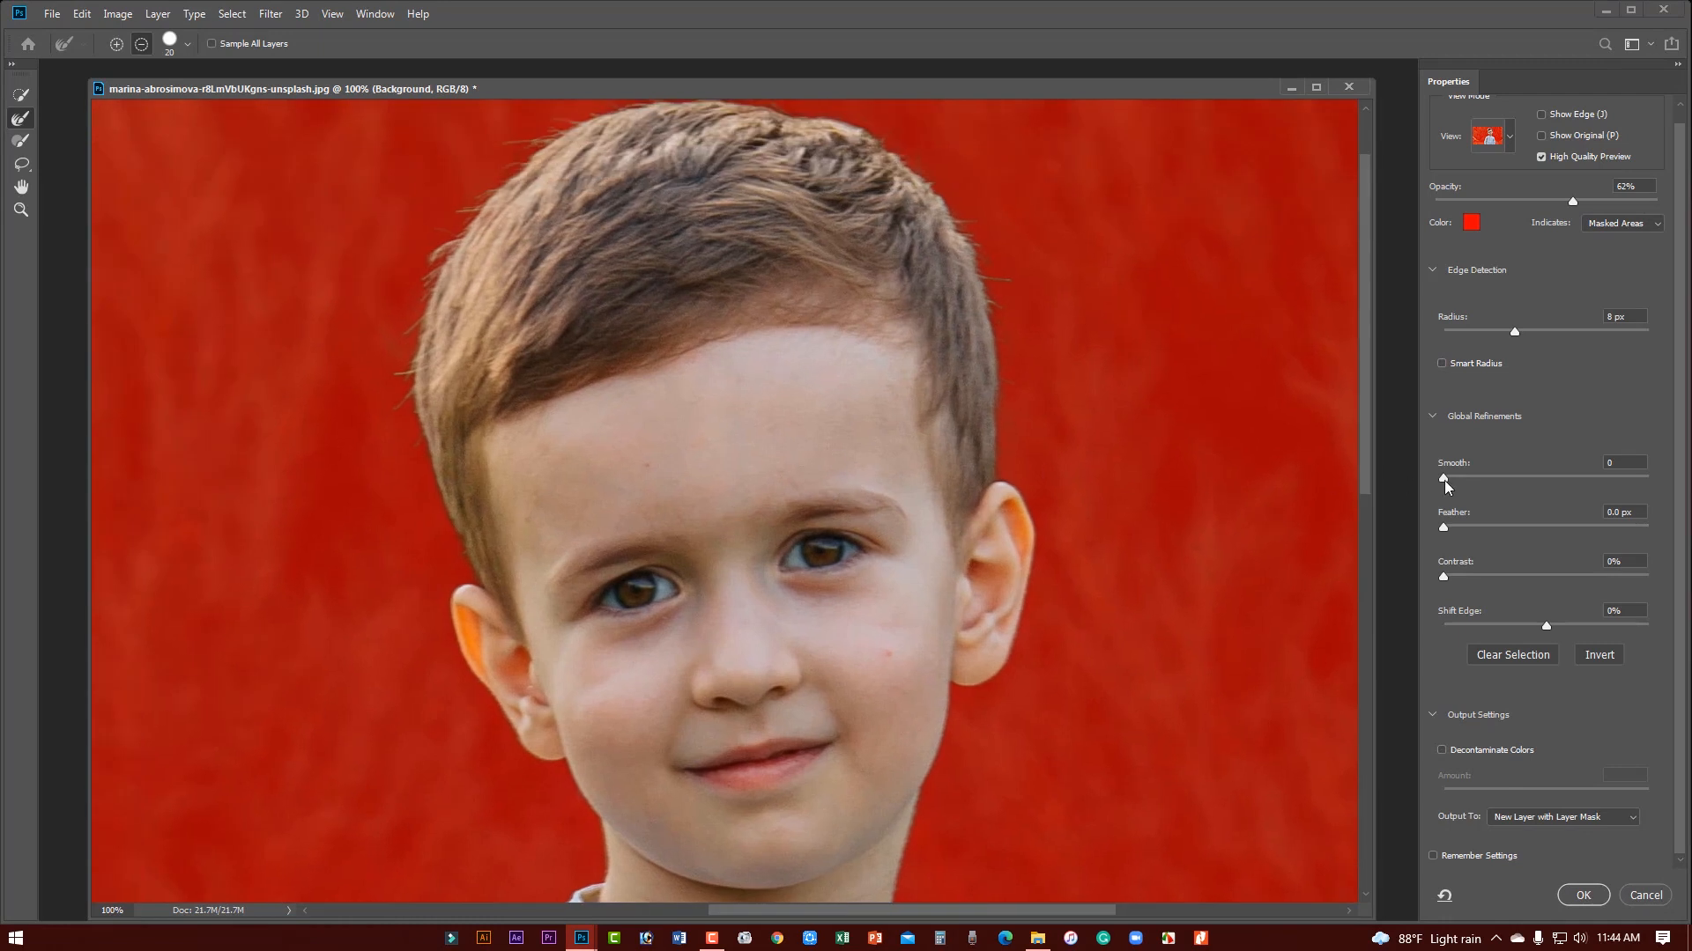
- Set the global refinements to Smooth 1 and Feather 0.5 px
{"action": "left_click_drag", "start_coordinate": [1444, 480], "coordinate": [1447, 481]}
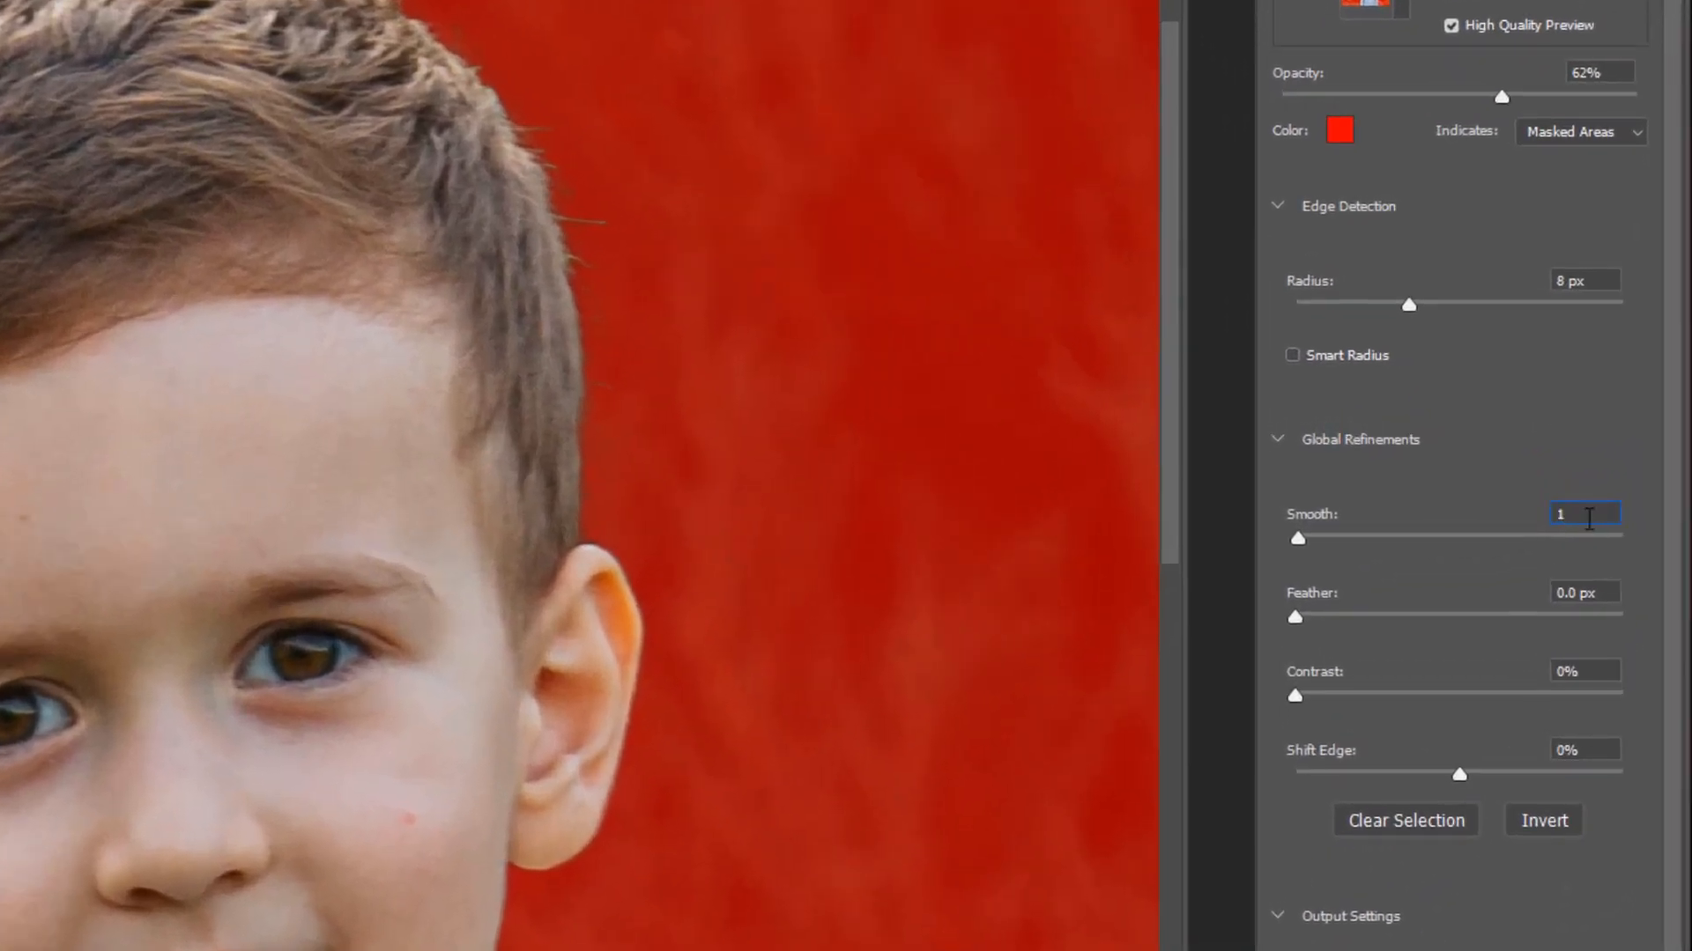
{"action": "left_click", "coordinate": [1572, 593]}
{"action": "key", "text": "Left"}
{"action": "type", "text": "5"}
{"action": "key", "text": "Return"}
{"action": "scroll", "coordinate": [581, 476], "scroll_direction": "down", "scroll_amount": 3}
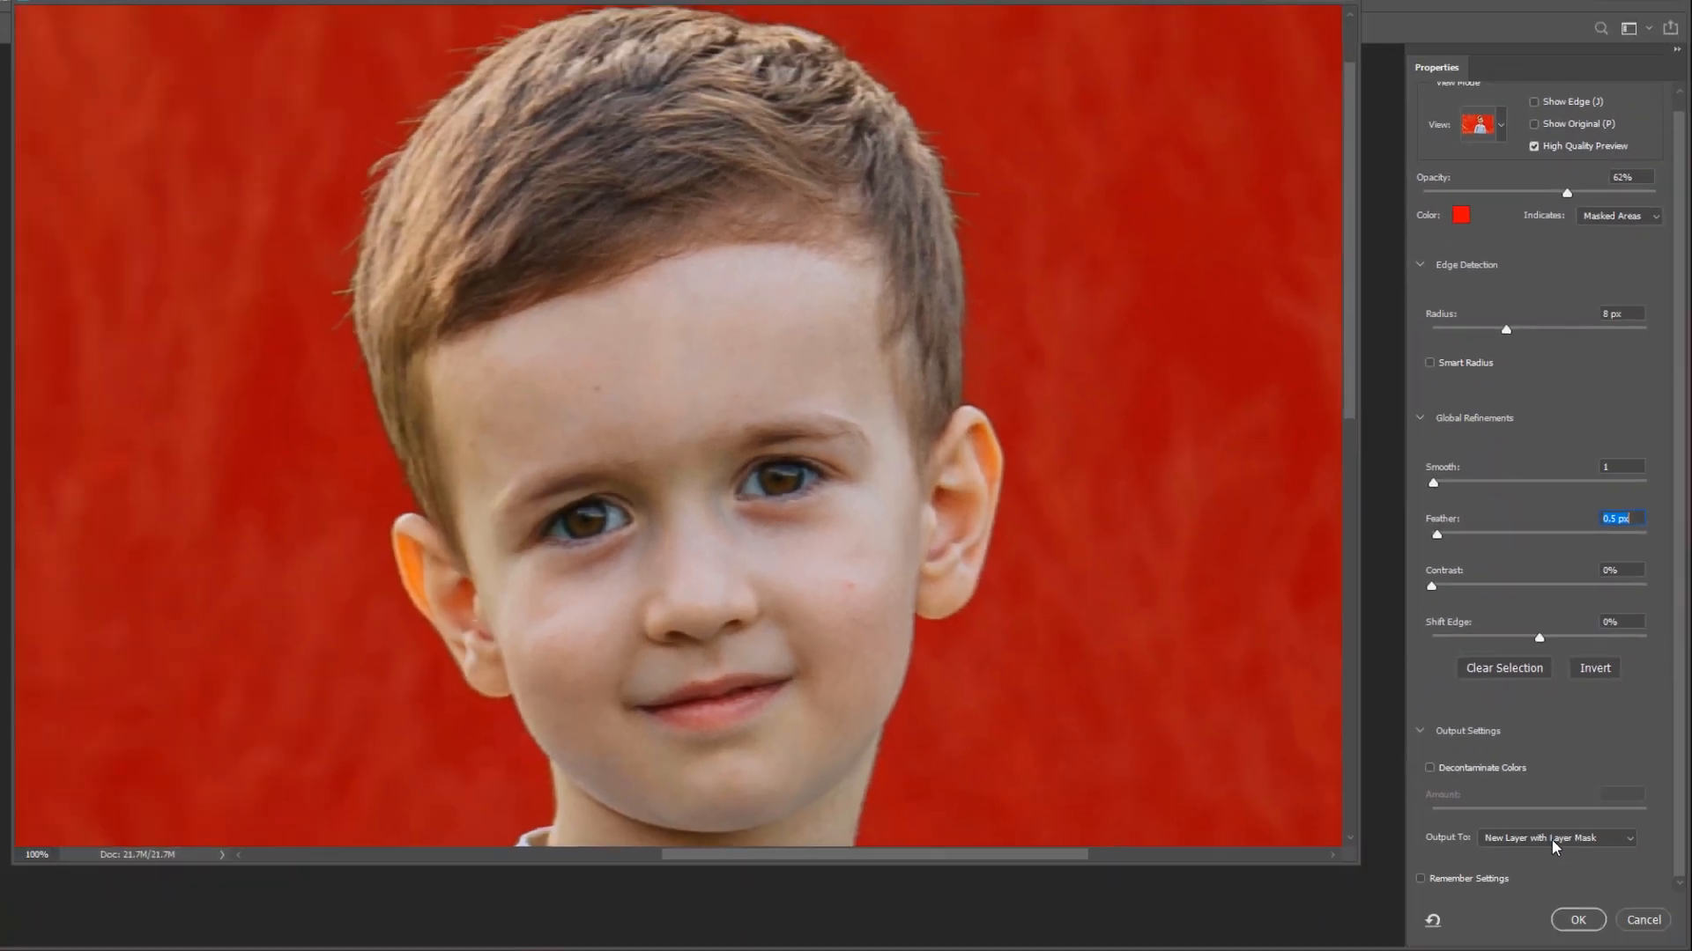
- Turn on Decontaminate Colors, try an amount of 58%, and set the amount to 100%
{"action": "left_click", "coordinate": [1552, 839]}
{"action": "left_click", "coordinate": [1517, 780]}
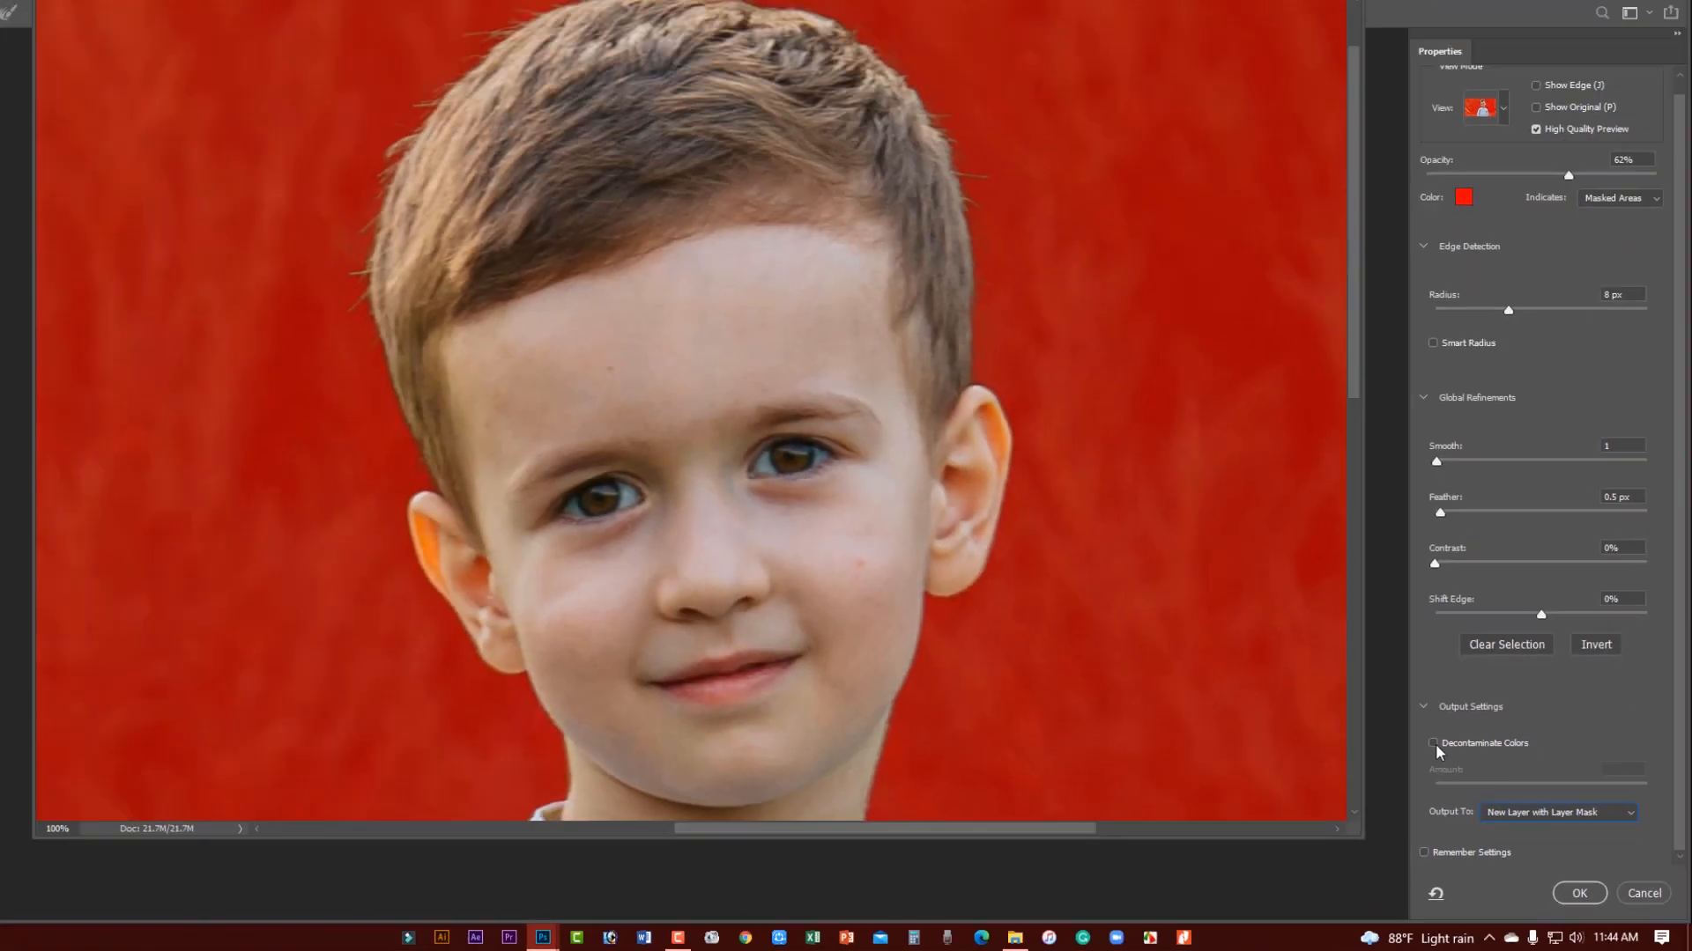
{"action": "left_click", "coordinate": [1006, 402]}
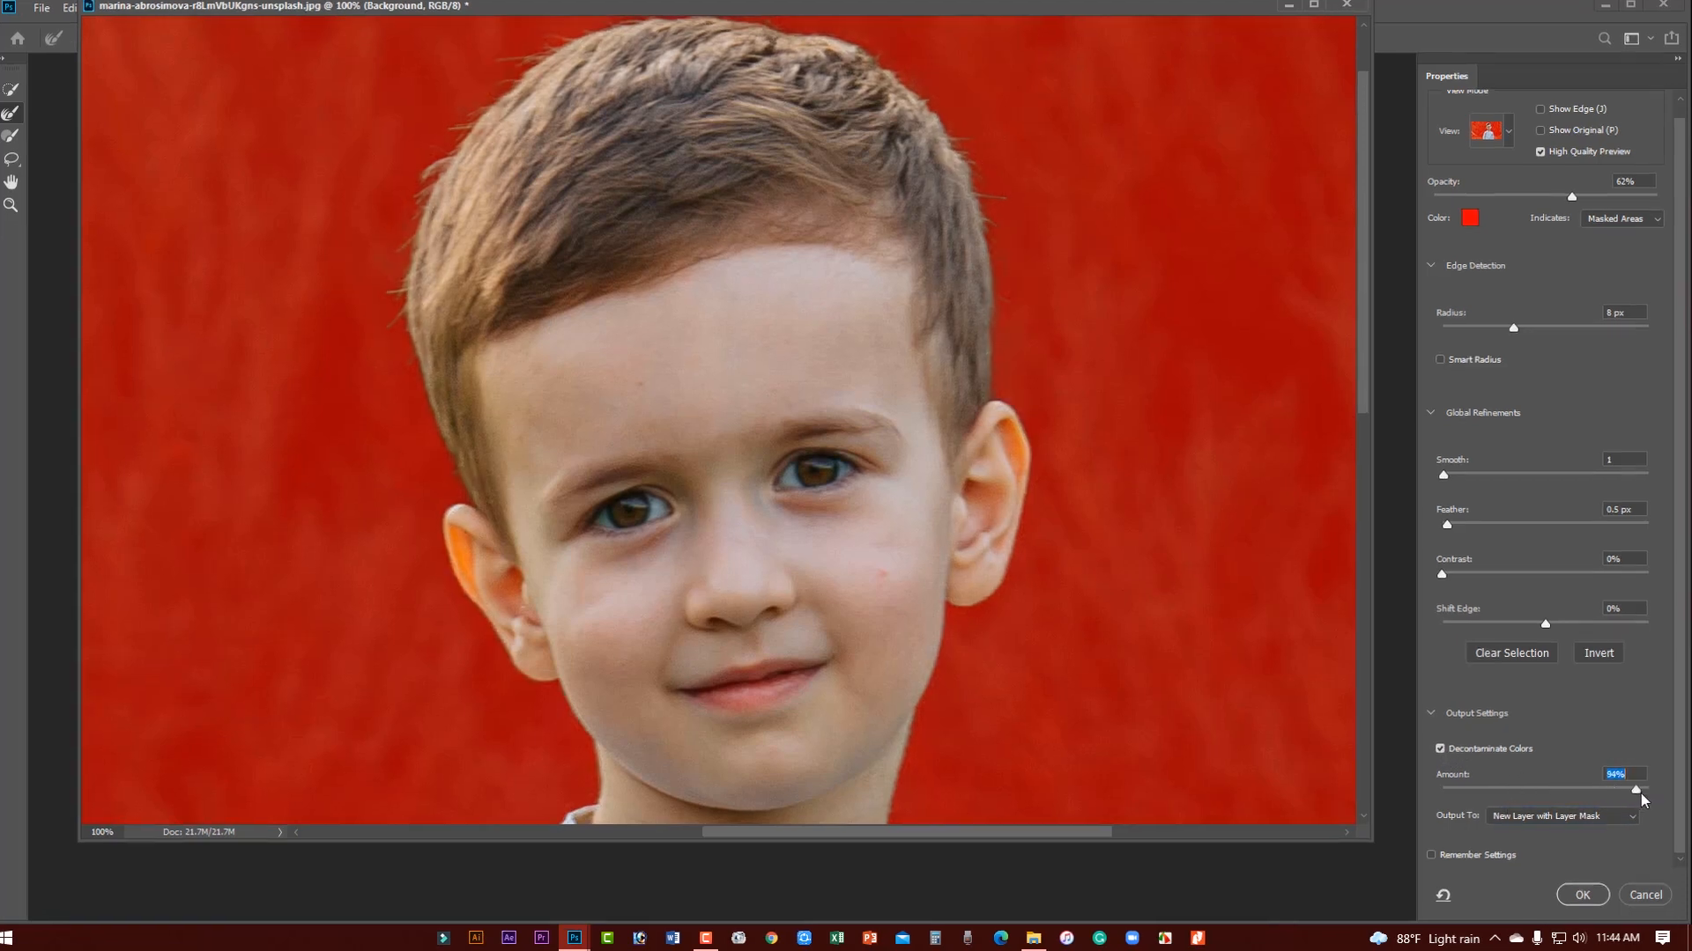
{"action": "left_click_drag", "start_coordinate": [1644, 791], "coordinate": [1563, 792]}
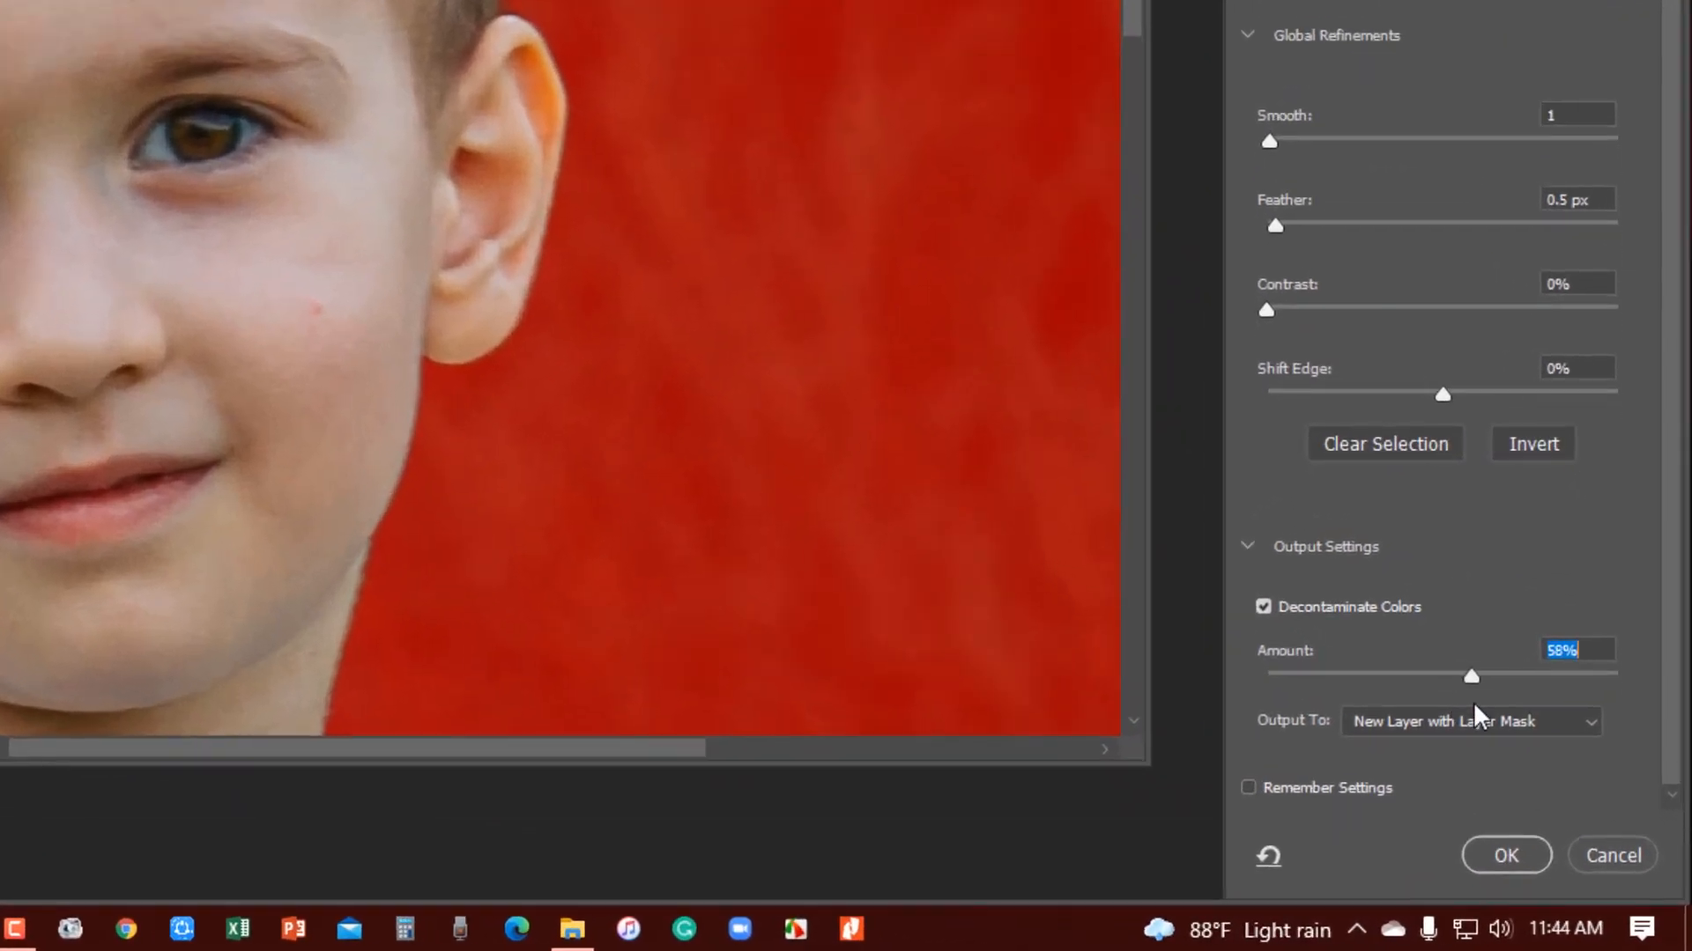
{"action": "left_click_drag", "start_coordinate": [1478, 680], "coordinate": [1619, 677]}
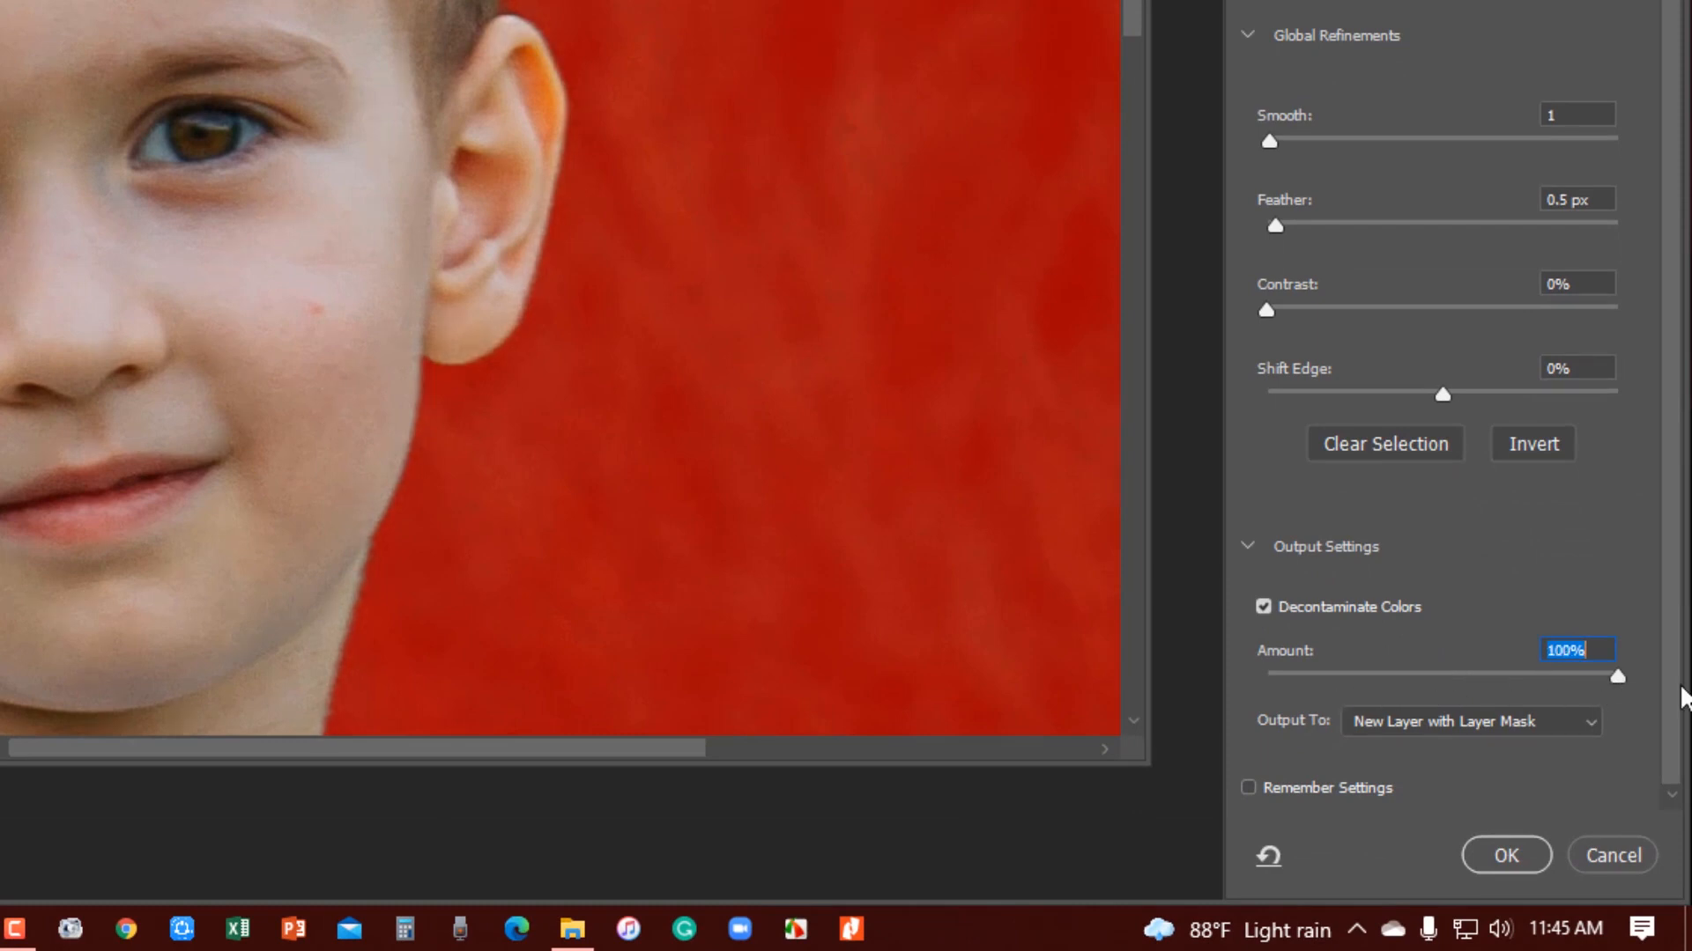
- Output the refined selection as a new layer with a layer mask
{"action": "left_click", "coordinate": [1537, 724]}
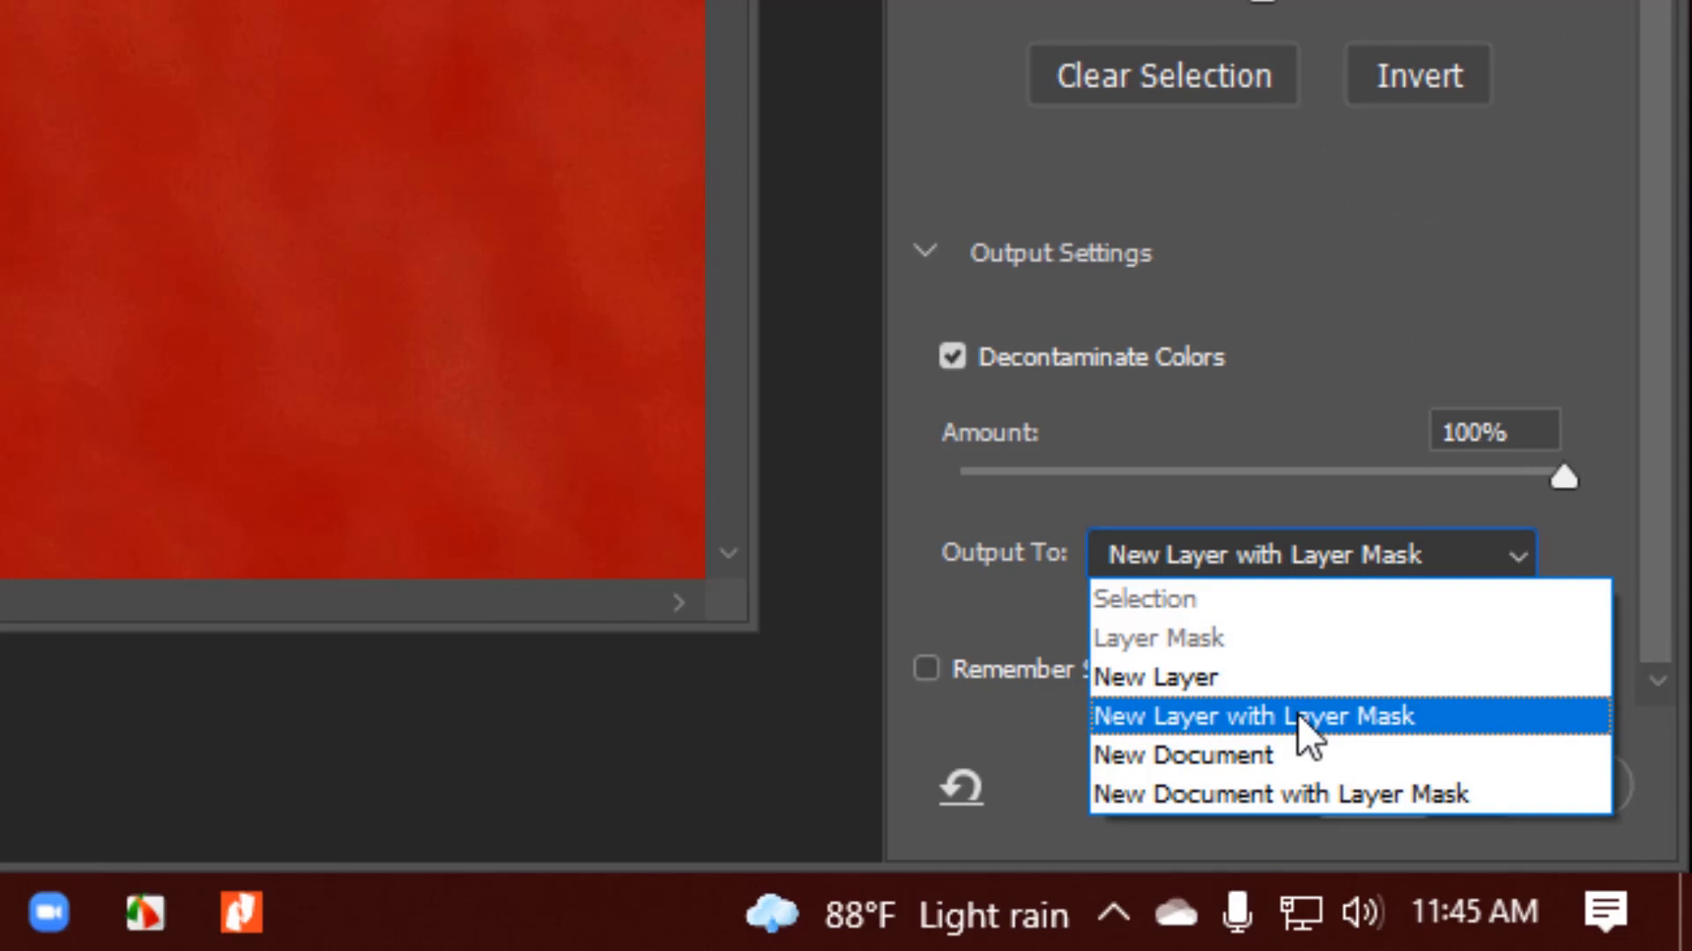
{"action": "left_click", "coordinate": [1299, 720]}
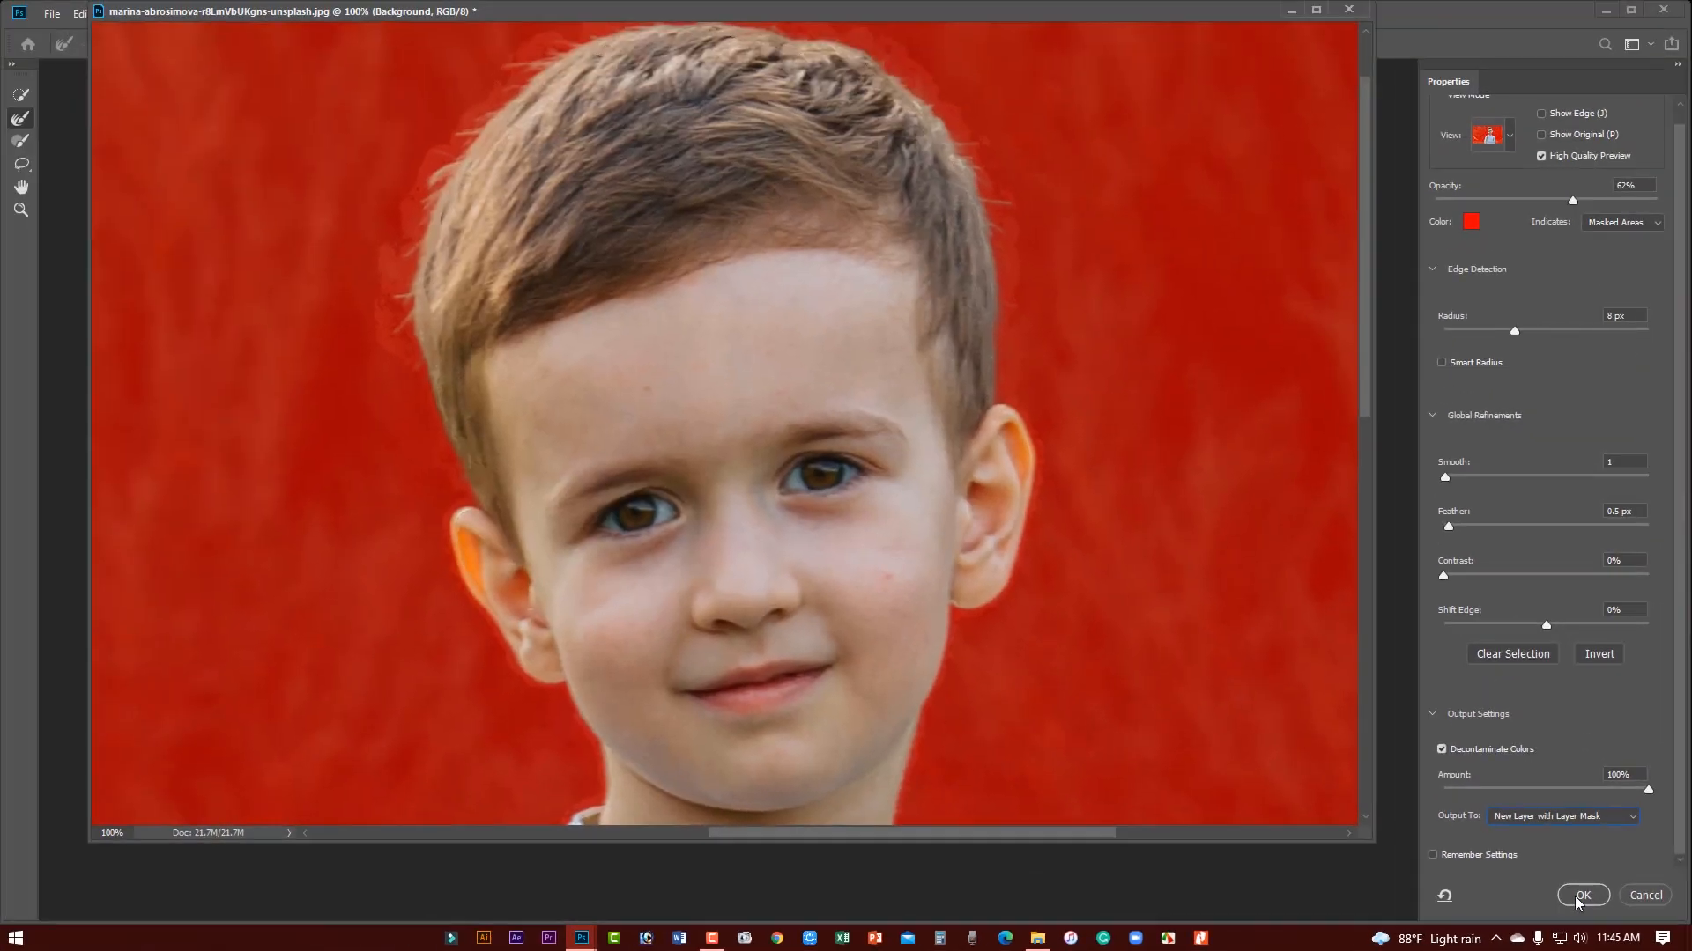
{"action": "left_click", "coordinate": [1572, 893]}
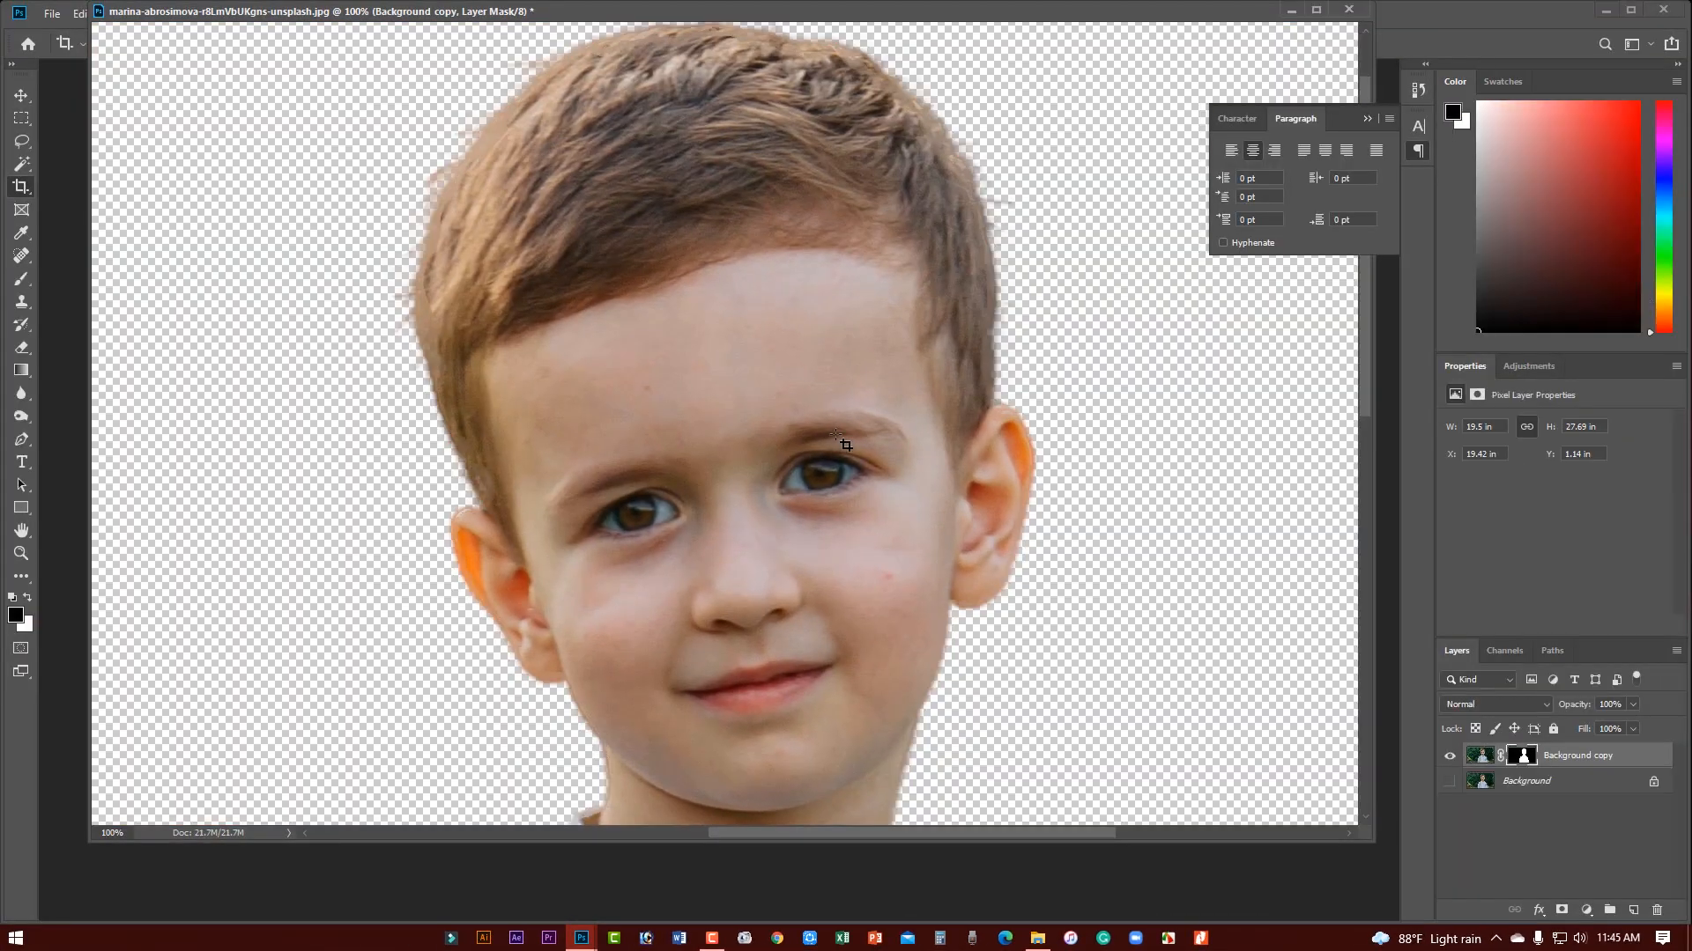
- Compare the cut-out with the original by toggling the Background layer, leave that layer visible, and move the document window down
{"action": "key", "text": "ctrl+minus"}
{"action": "key", "text": "ctrl+minus"}
{"action": "key", "text": "ctrl+minus"}
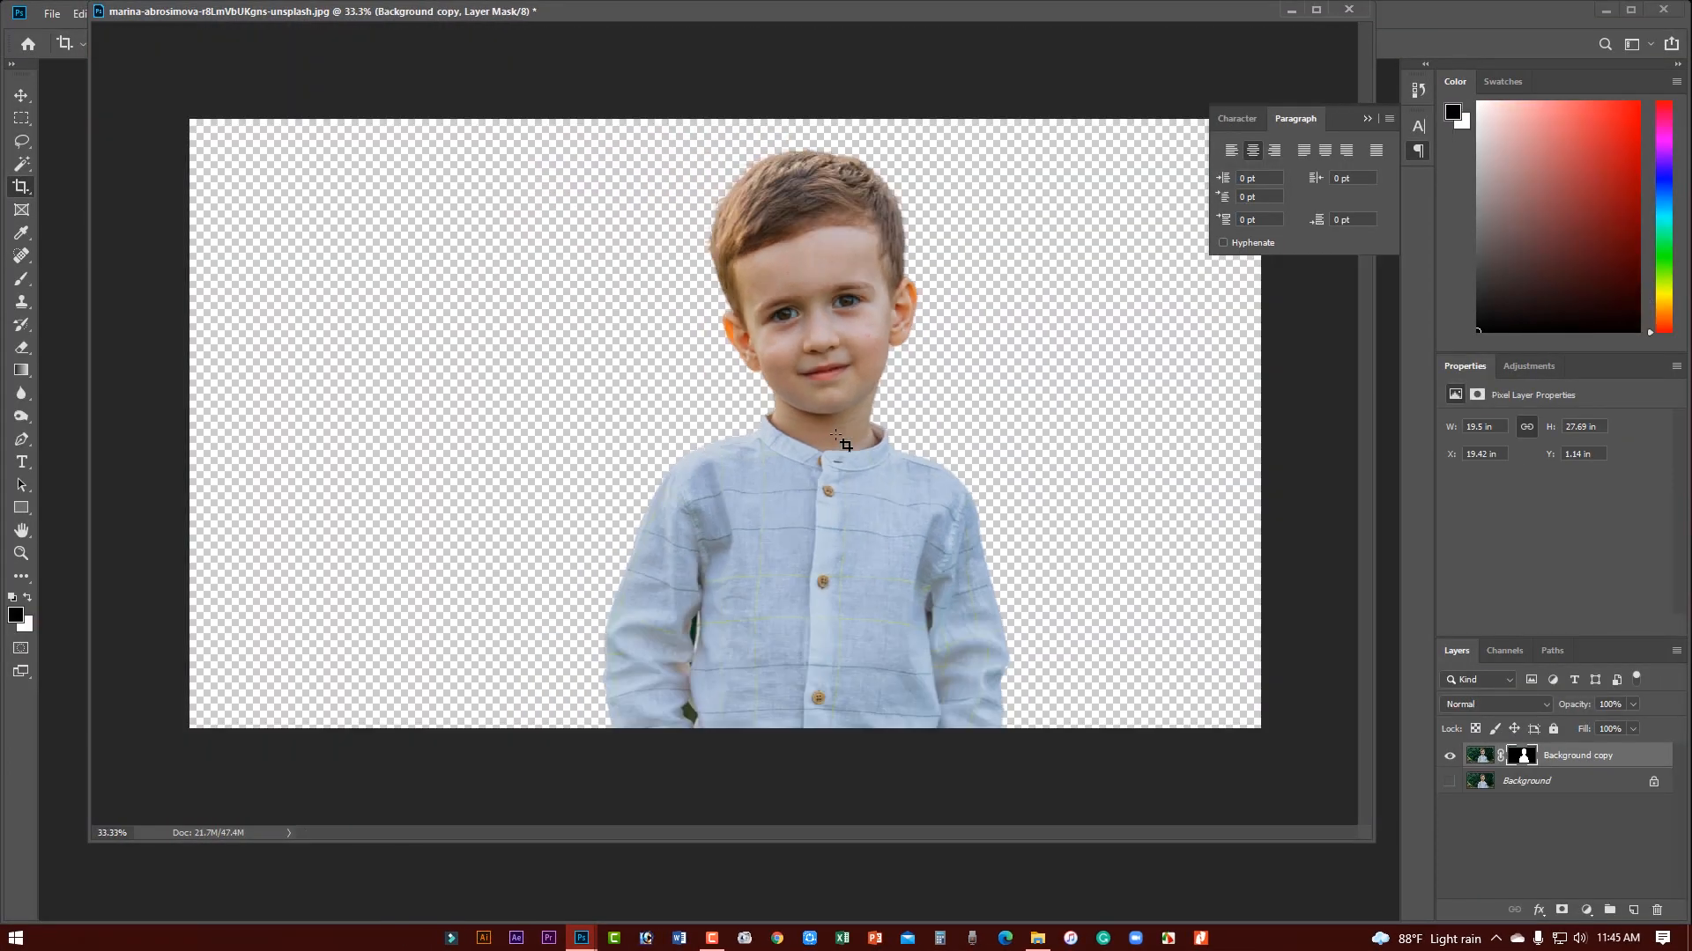
{"action": "key", "text": "ctrl+plus"}
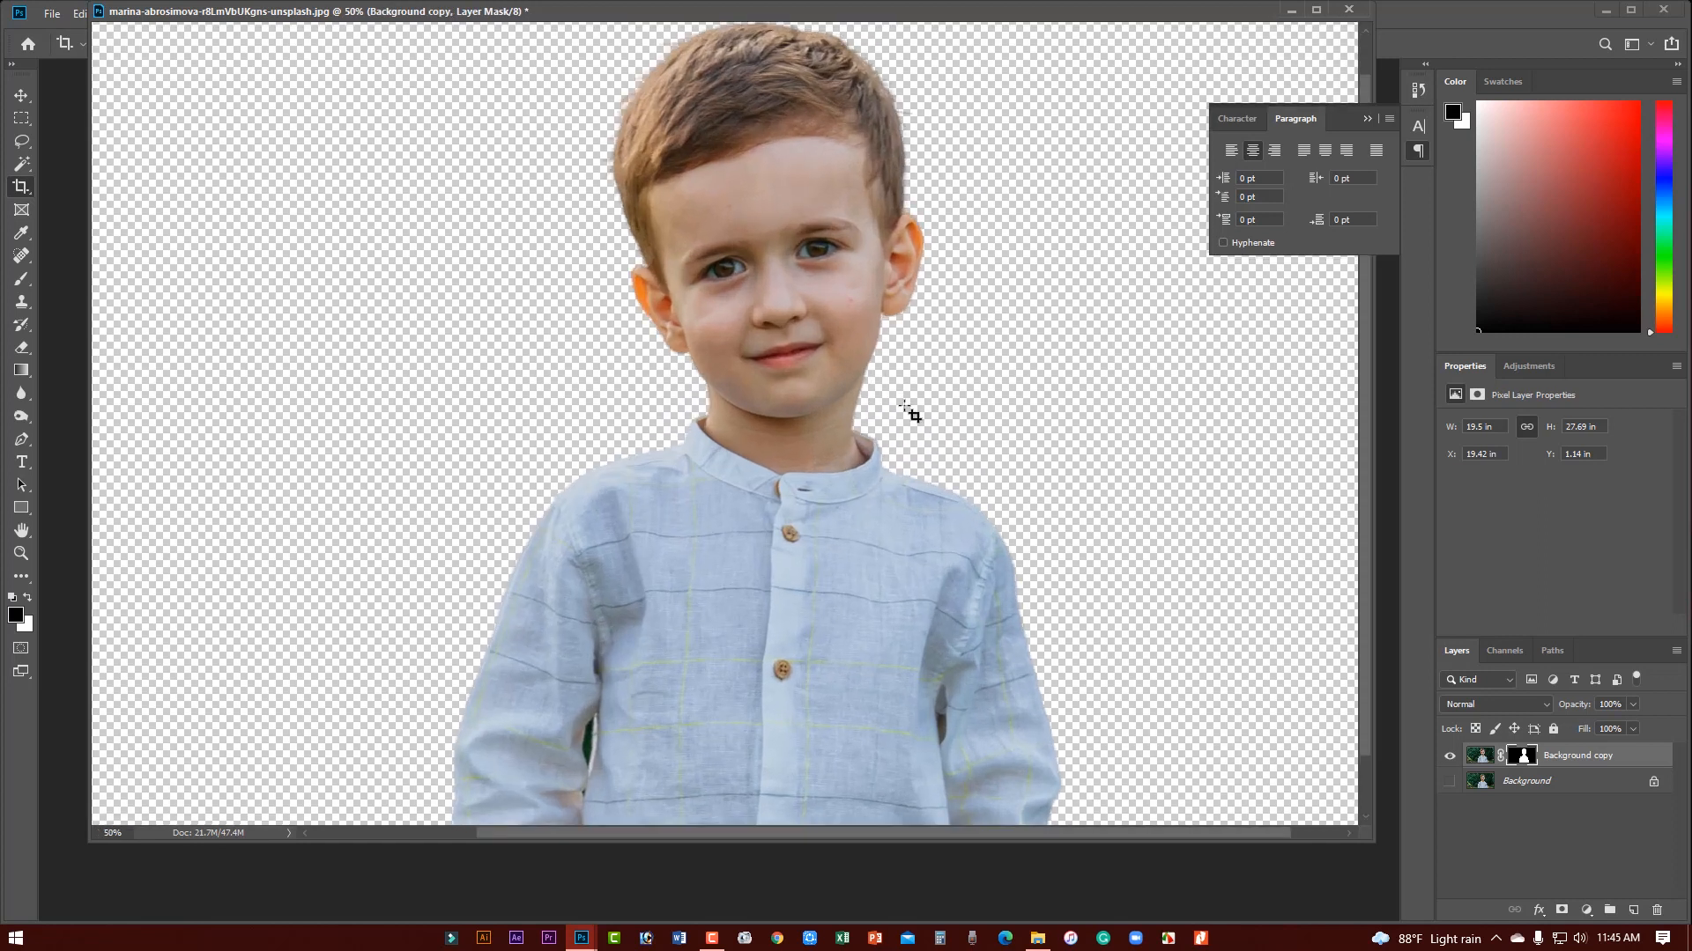
{"action": "key", "text": "ctrl+minus"}
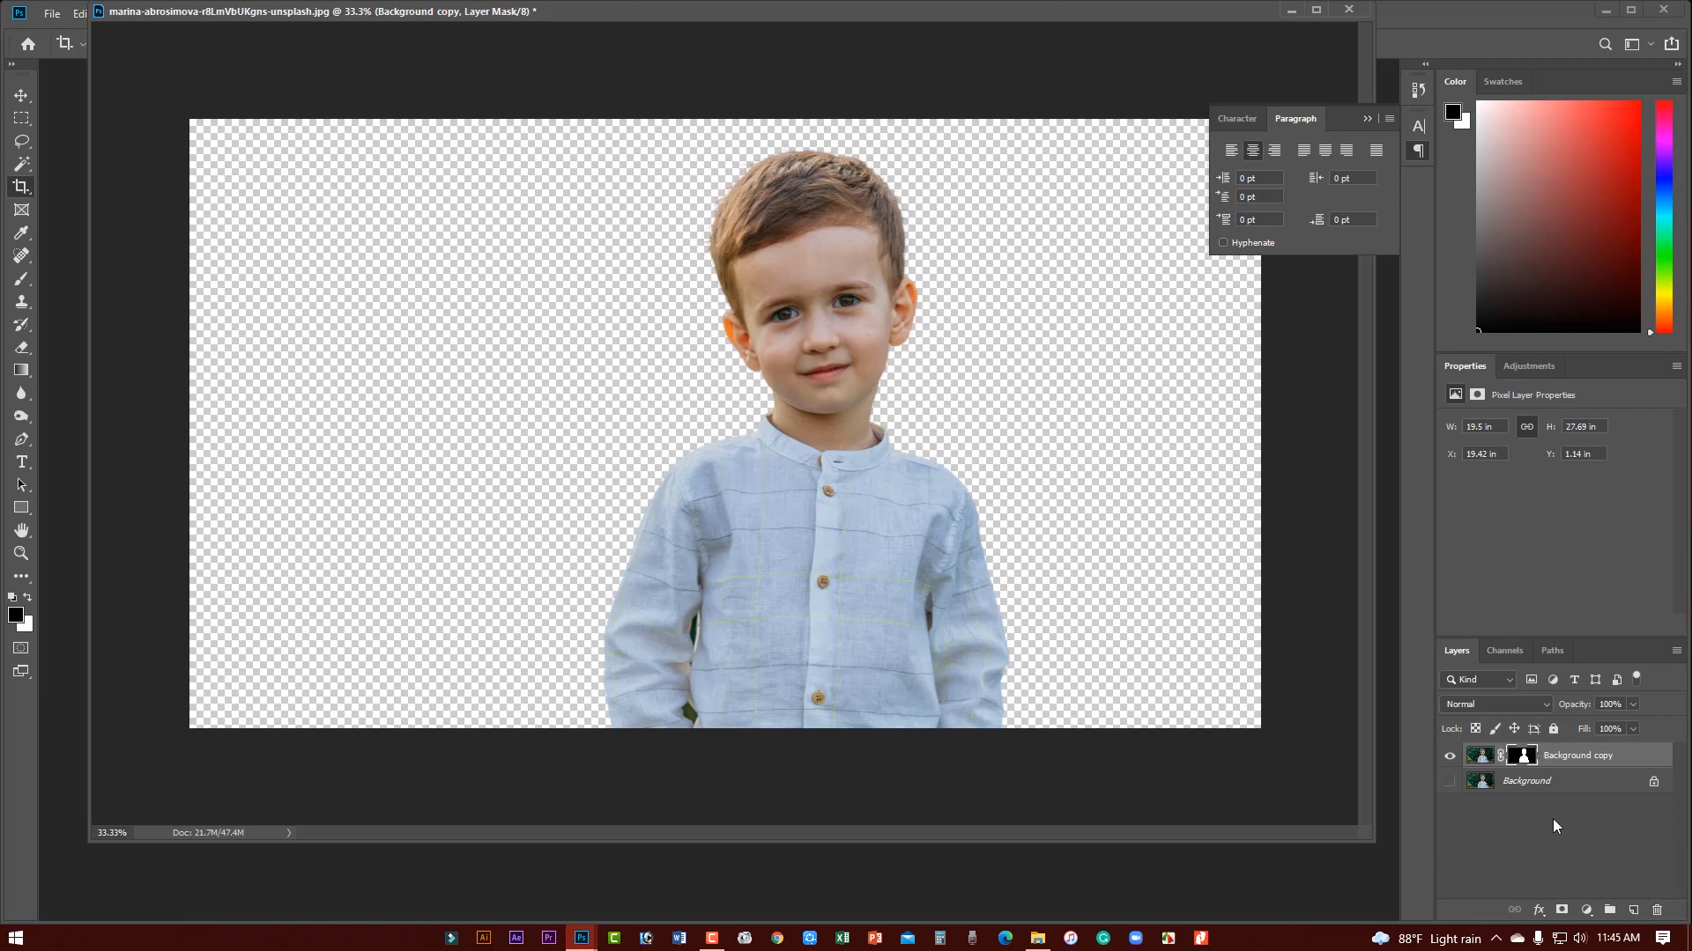
{"action": "left_click", "coordinate": [1449, 782]}
{"action": "left_click", "coordinate": [1448, 784]}
{"action": "left_click", "coordinate": [1447, 784]}
{"action": "left_click", "coordinate": [1448, 784]}
{"action": "left_click", "coordinate": [1449, 784]}
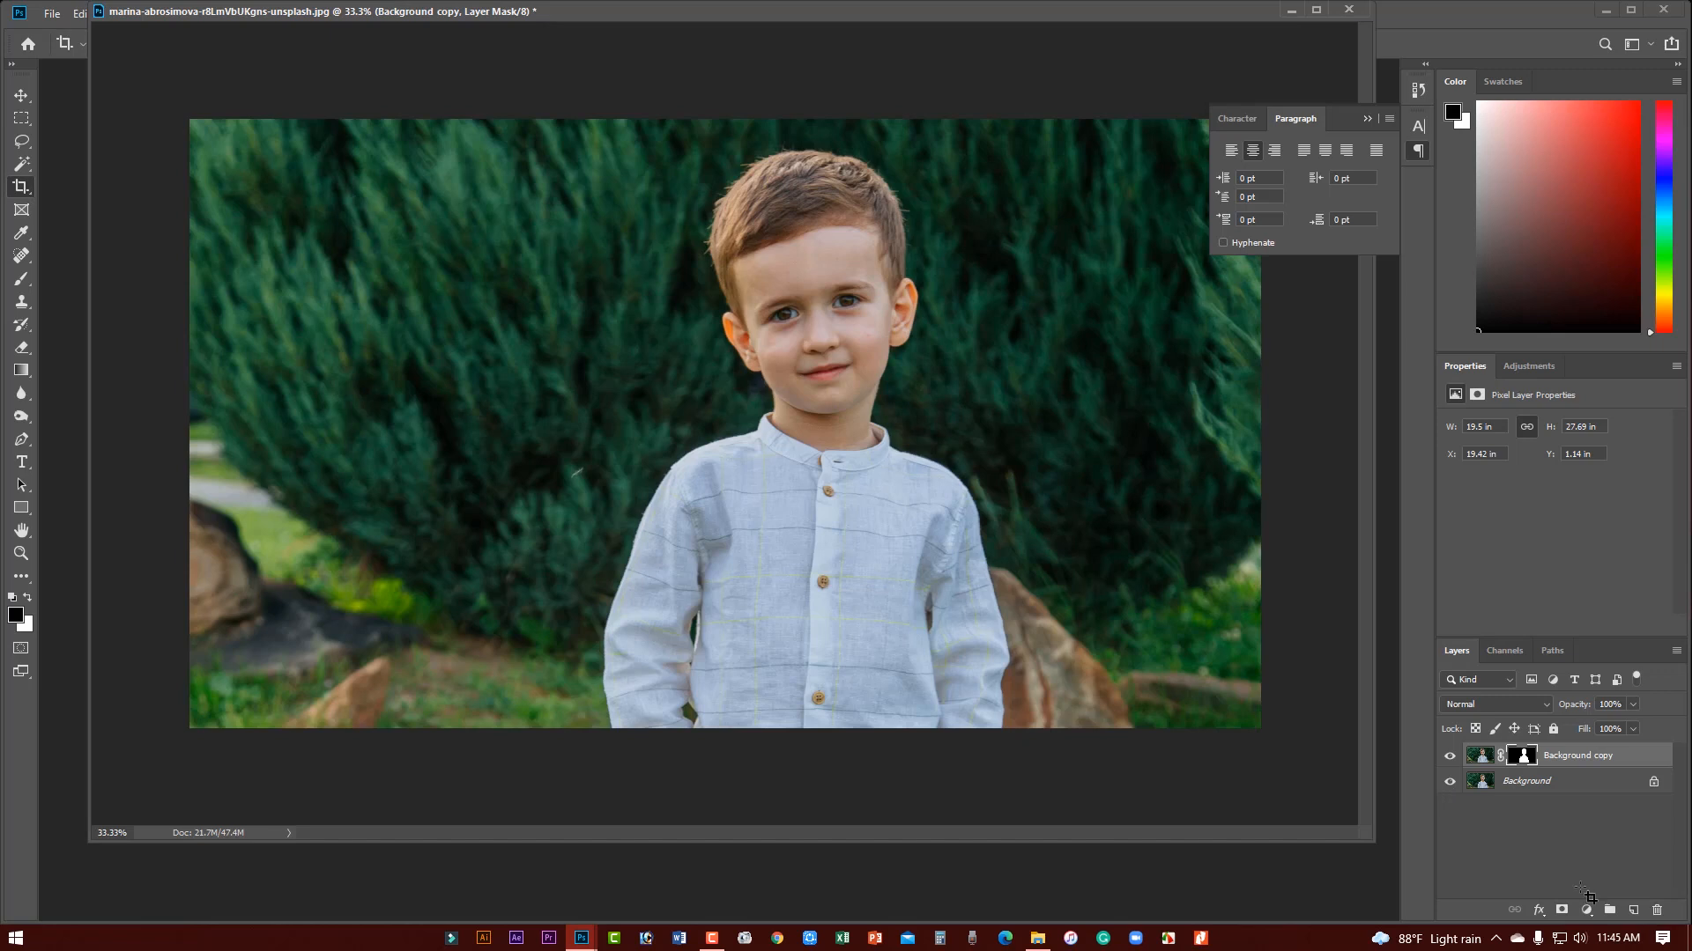
{"action": "left_click_drag", "start_coordinate": [622, 11], "coordinate": [605, 105]}
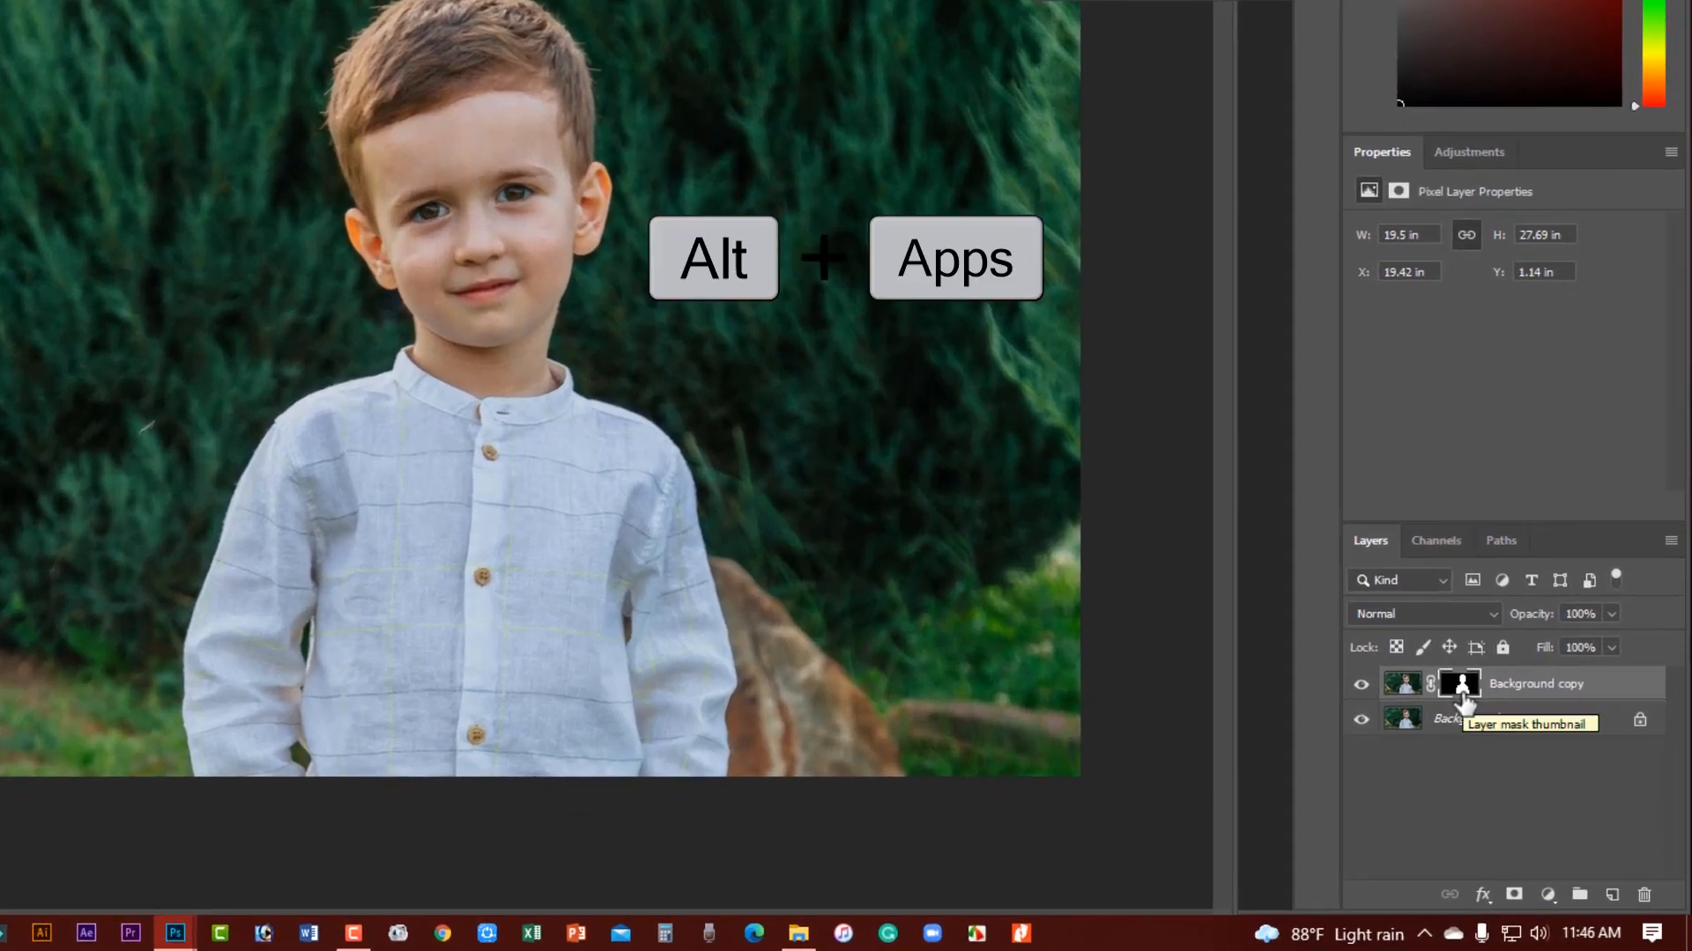
- Display the Background copy layer's mask on its own and examine its hair edges up close
{"action": "left_click", "coordinate": [1462, 692], "text": "alt"}
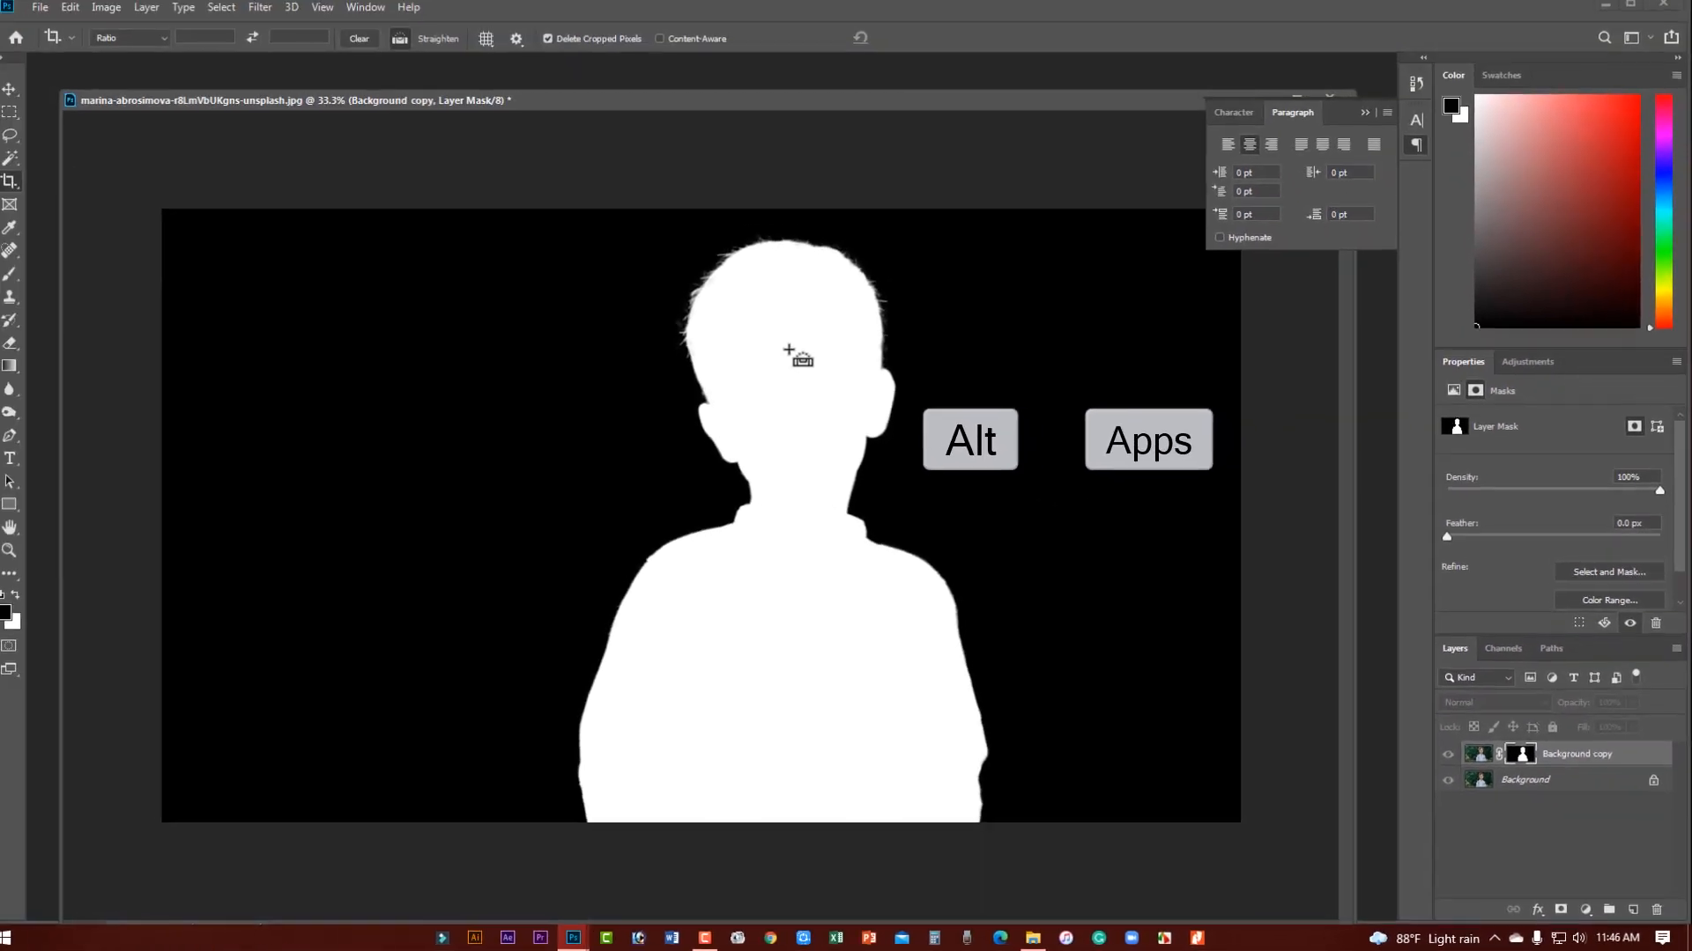
{"action": "left_click", "coordinate": [750, 474], "text": "ctrl"}
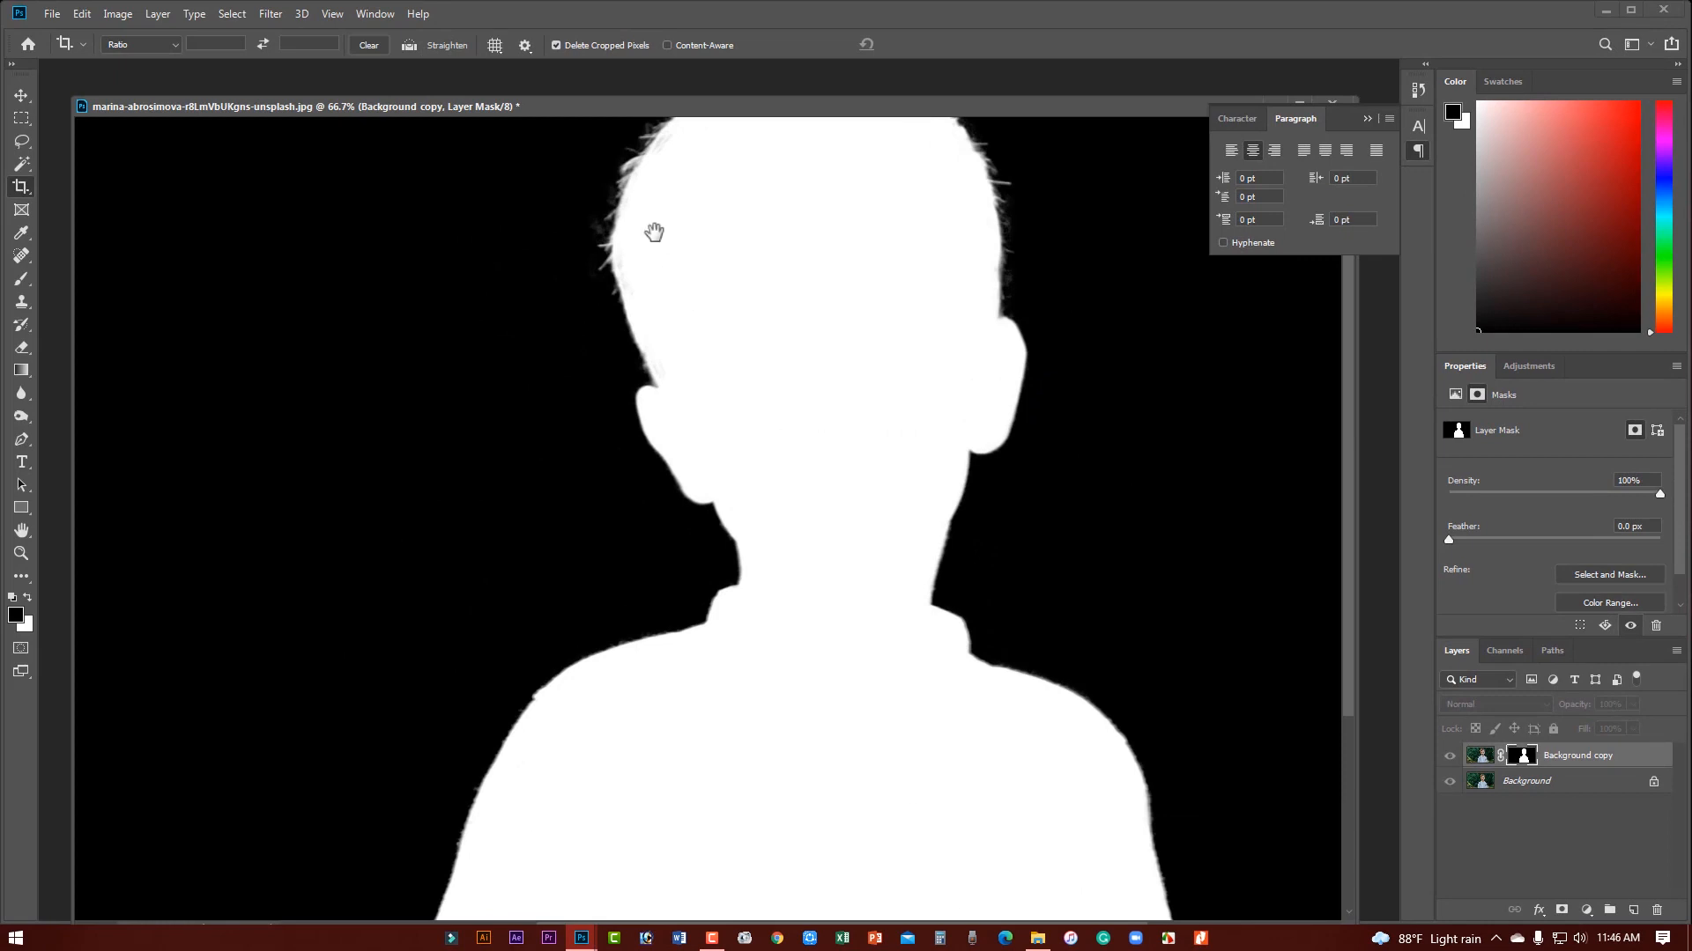
{"action": "left_click_drag", "start_coordinate": [660, 240], "coordinate": [652, 325]}
{"action": "left_click", "coordinate": [766, 268], "text": "ctrl"}
{"action": "left_click_drag", "start_coordinate": [564, 222], "coordinate": [514, 370]}
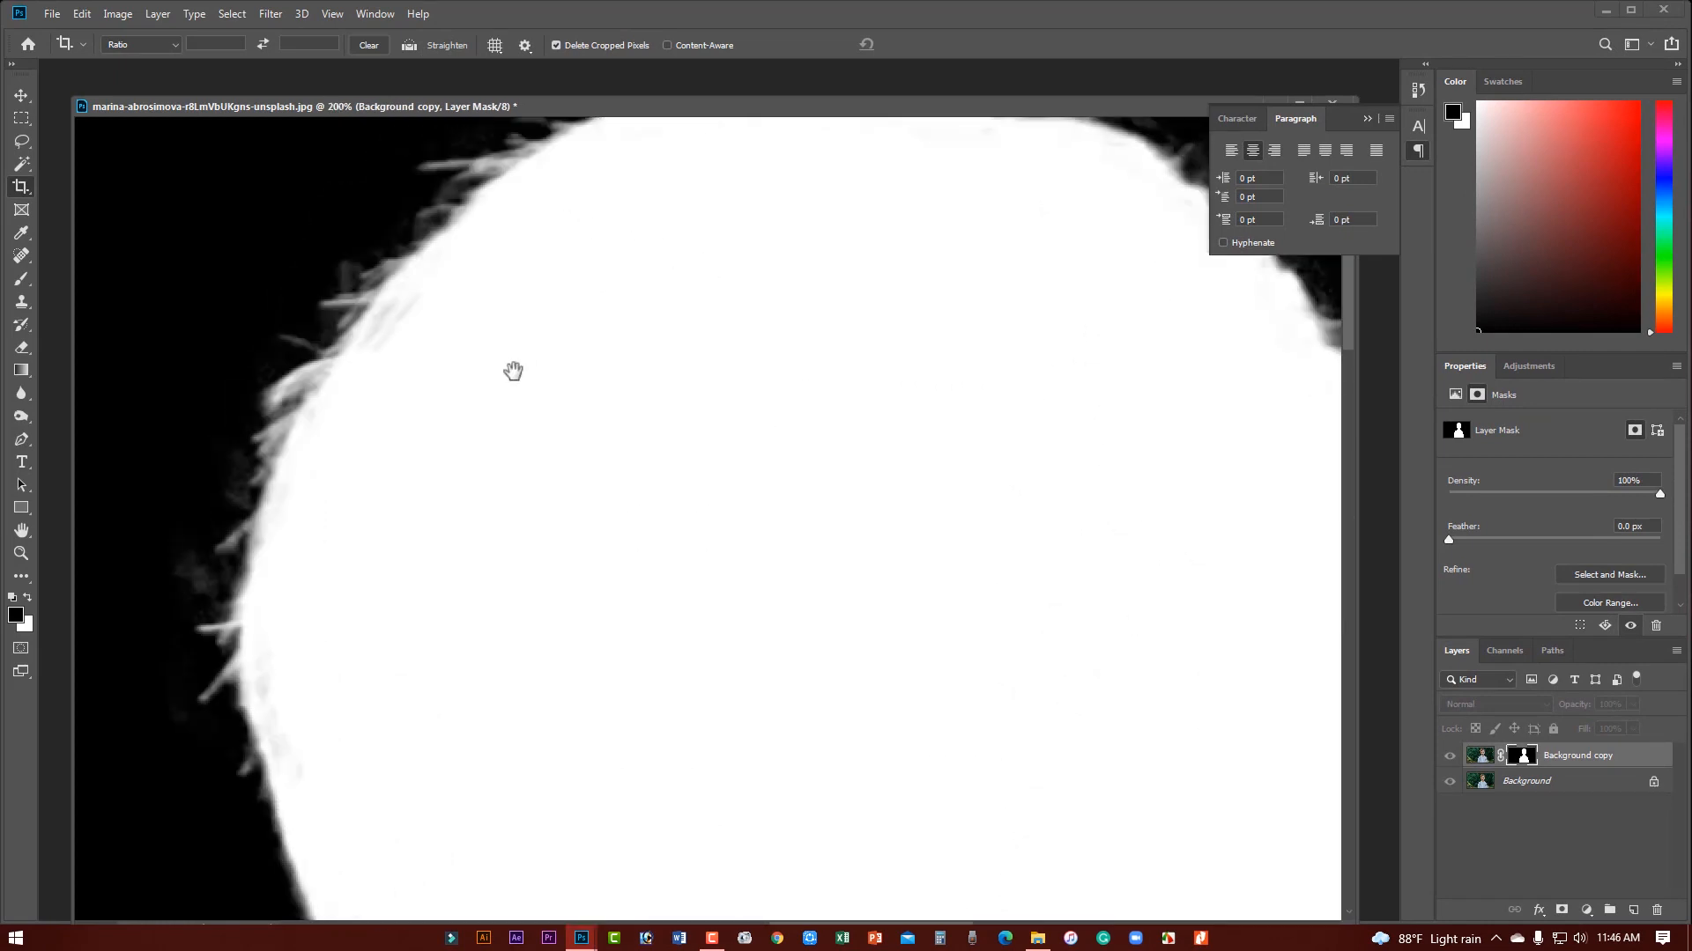
{"action": "key", "text": "ctrl+minus"}
{"action": "key", "text": "ctrl+minus"}
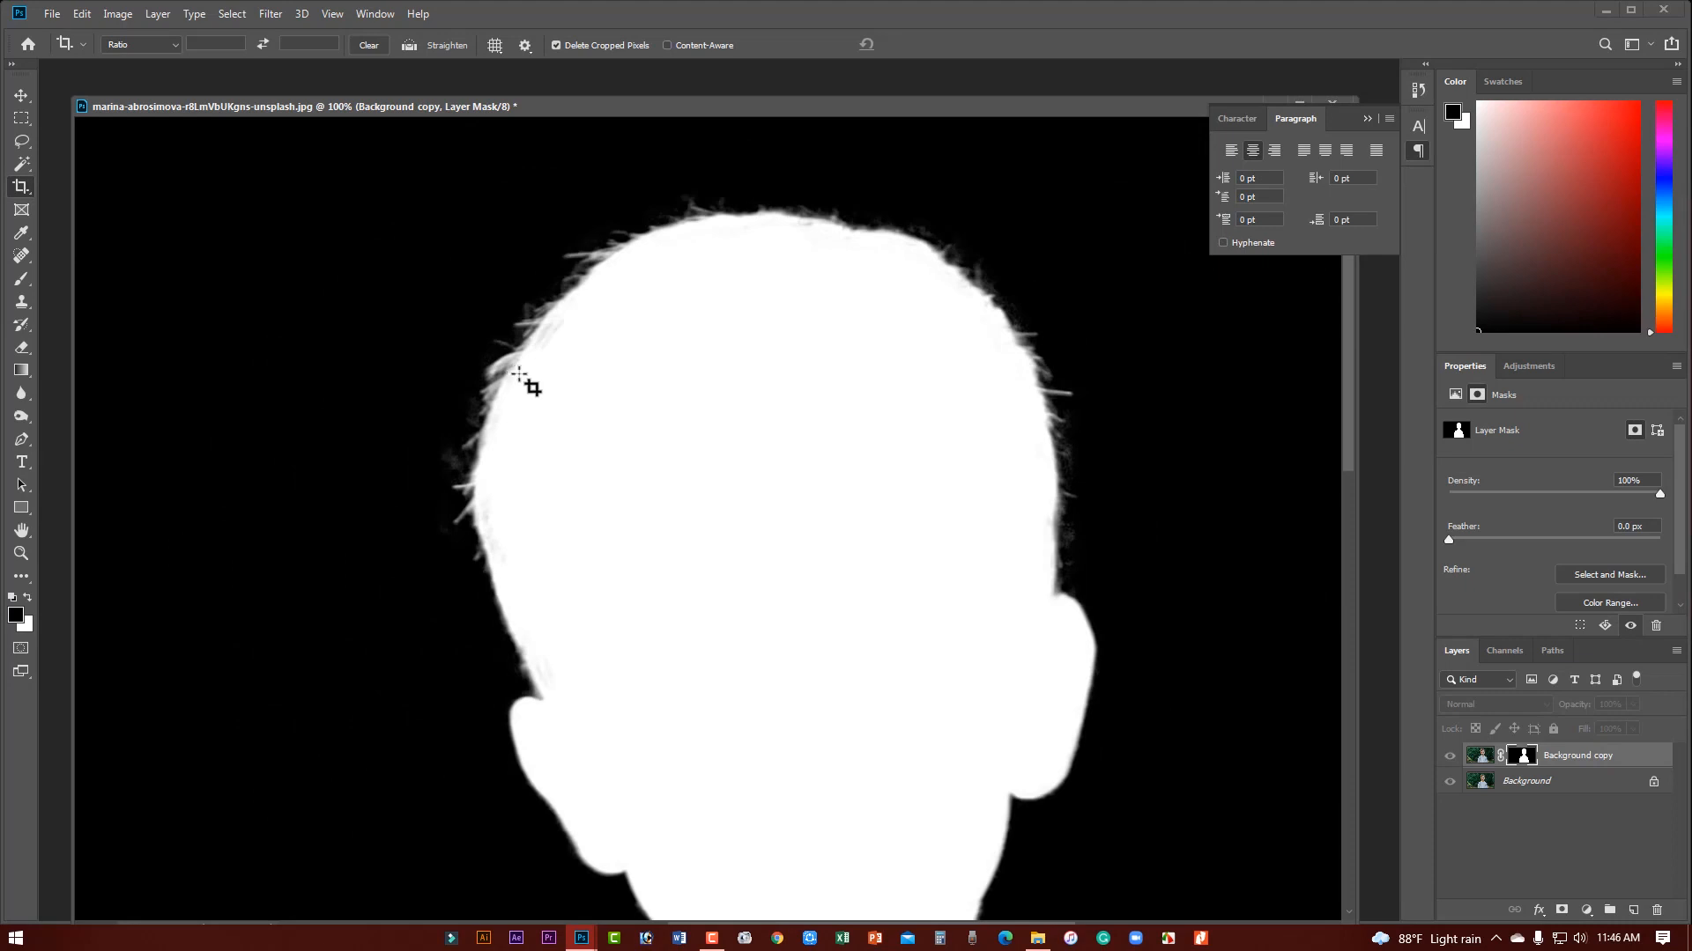
{"action": "left_click", "coordinate": [1072, 564], "text": "ctrl"}
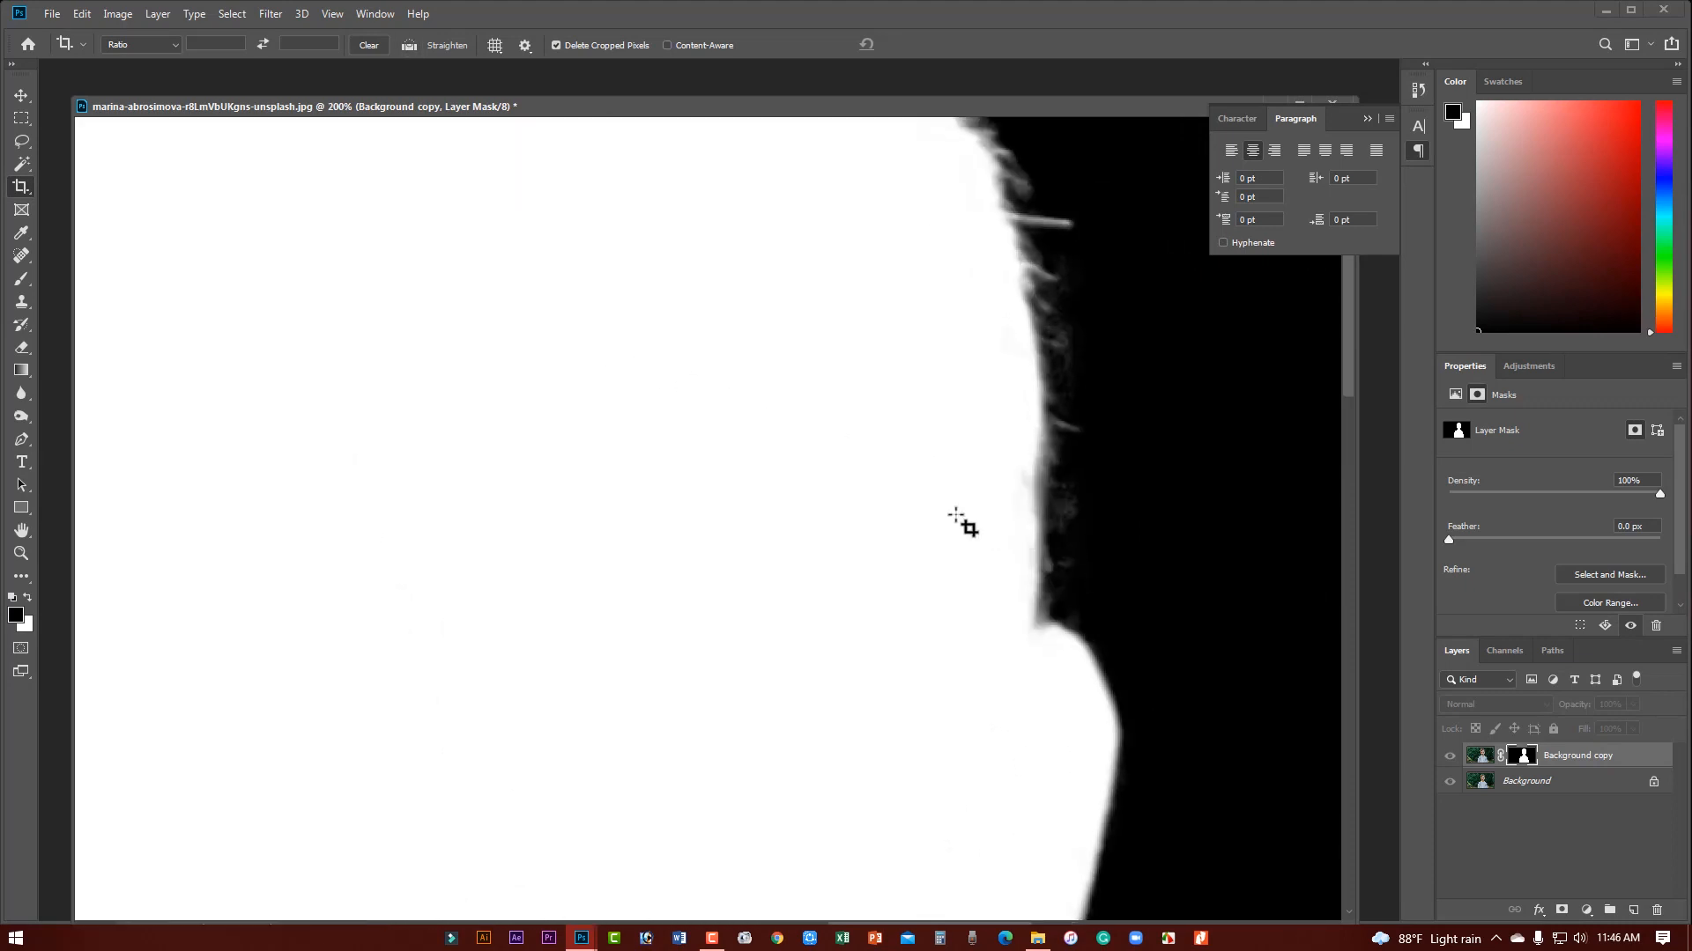
{"action": "left_click_drag", "start_coordinate": [585, 359], "coordinate": [853, 857]}
{"action": "left_click_drag", "start_coordinate": [833, 582], "coordinate": [806, 478]}
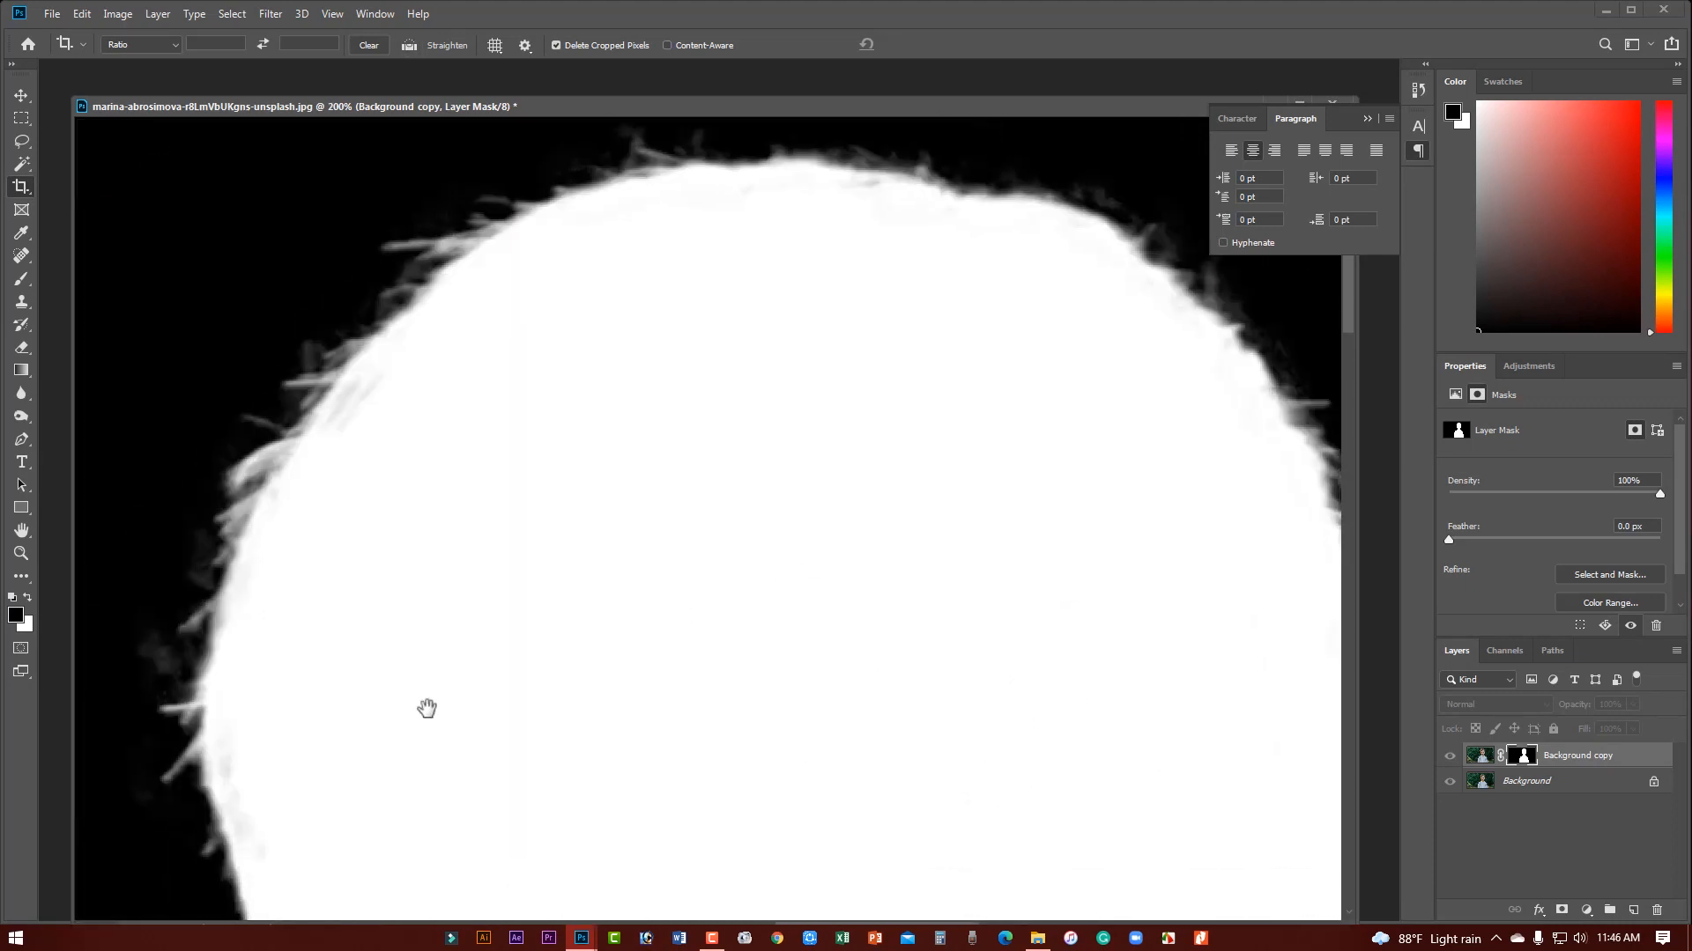
{"action": "left_click_drag", "start_coordinate": [426, 710], "coordinate": [429, 624]}
{"action": "key", "text": "ctrl+minus"}
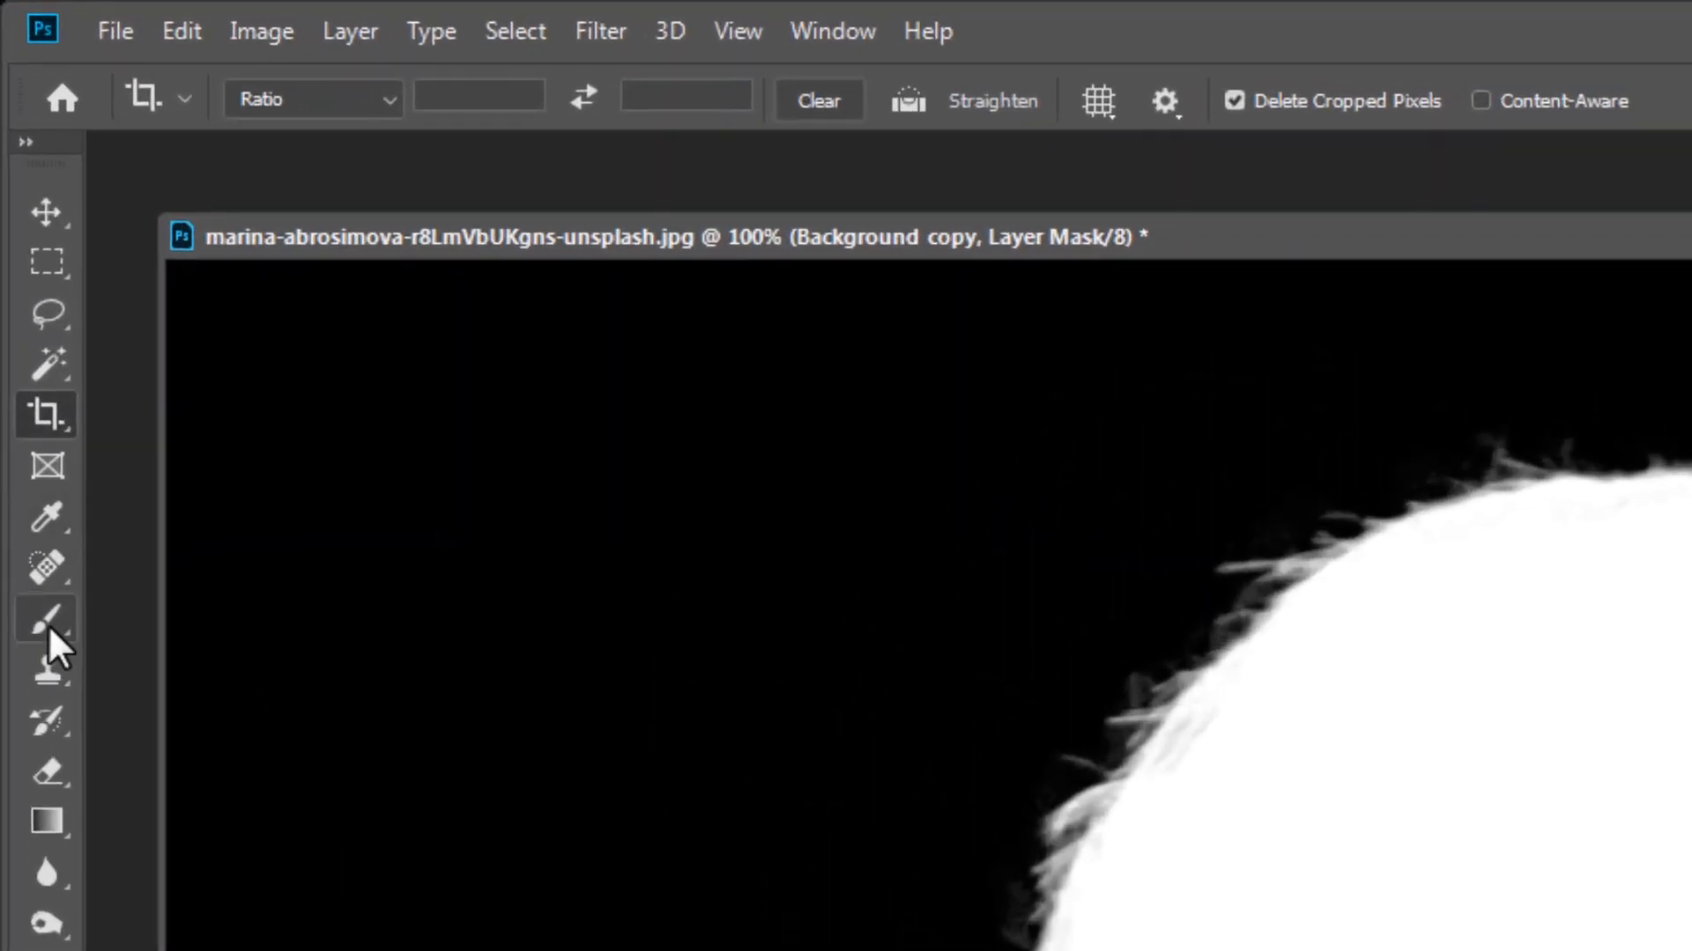
- Switch to the Brush tool and set its blending mode to Overlay
{"action": "left_click", "coordinate": [48, 624]}
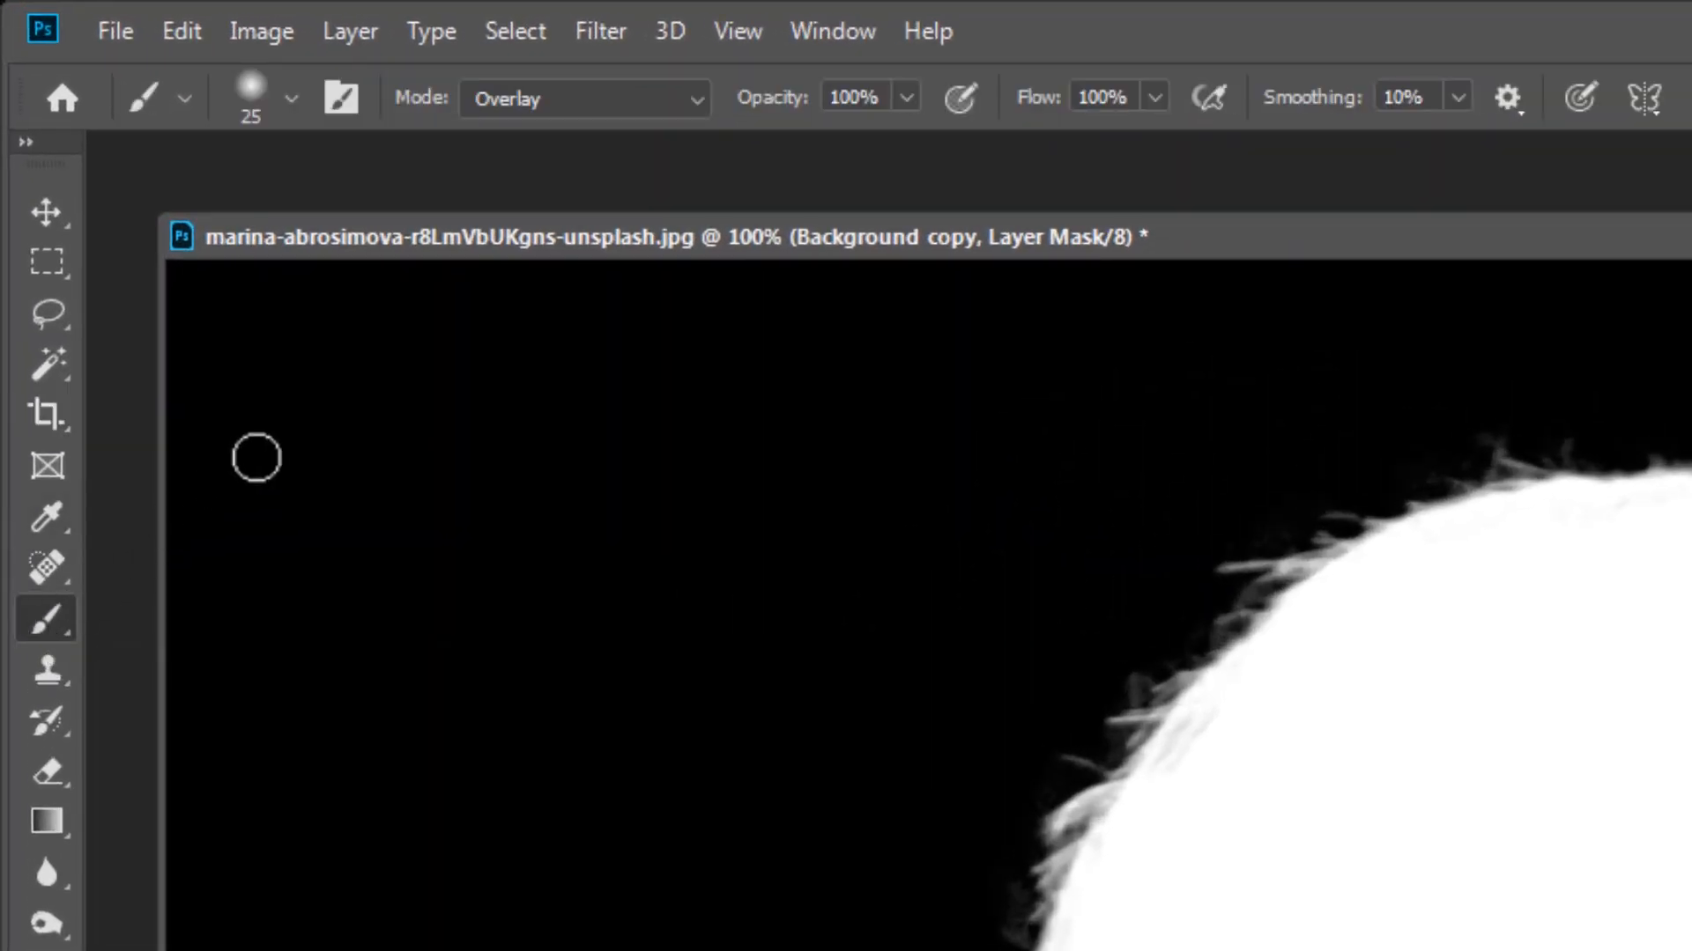
{"action": "left_click", "coordinate": [695, 99]}
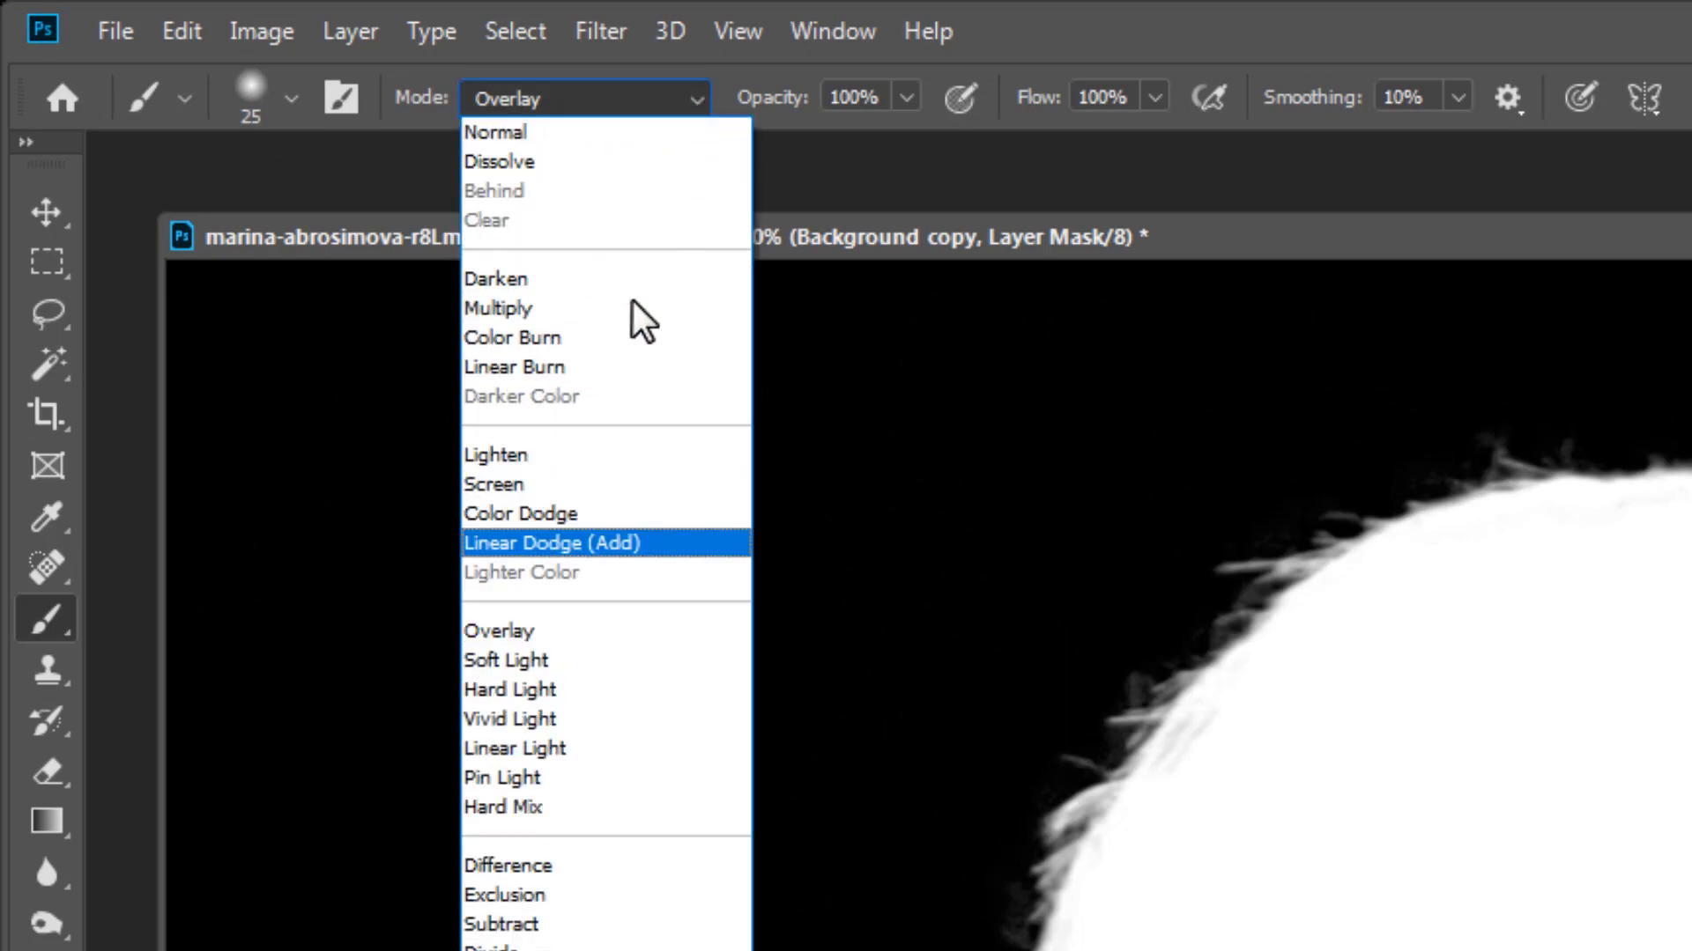
{"action": "left_click", "coordinate": [528, 635]}
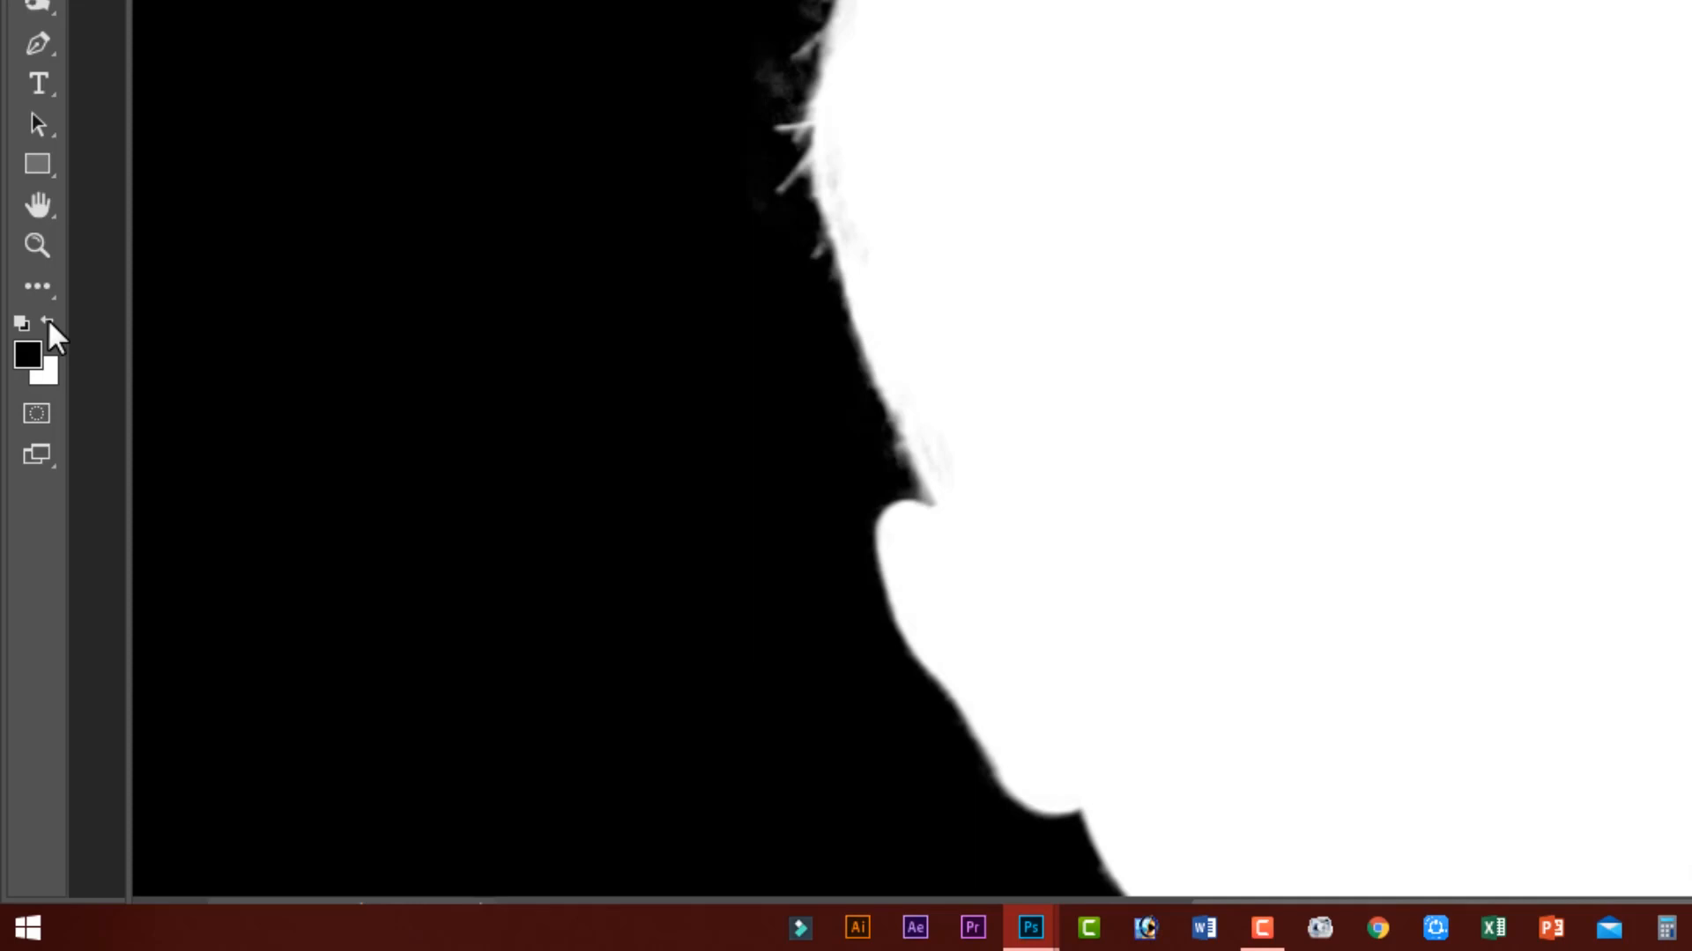
- Paint black in Overlay mode along the outer hair edges of the mask, from the side of the head up over the crown
{"action": "left_click", "coordinate": [826, 180], "text": "ctrl"}
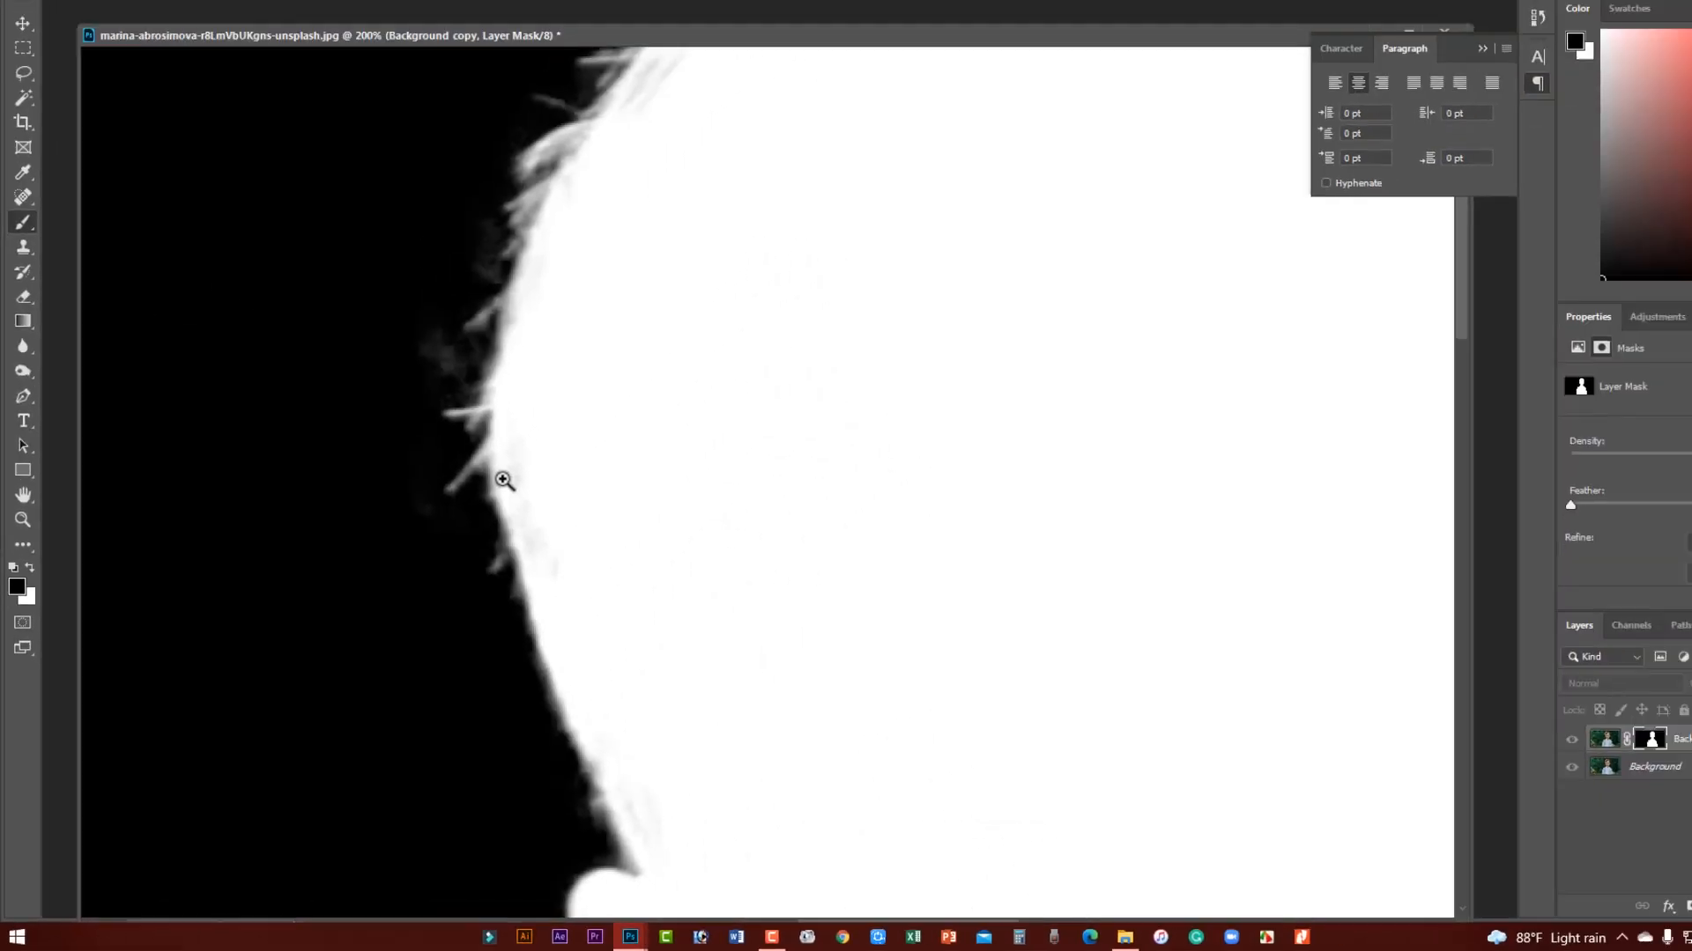
{"action": "left_click", "coordinate": [503, 480], "text": "ctrl"}
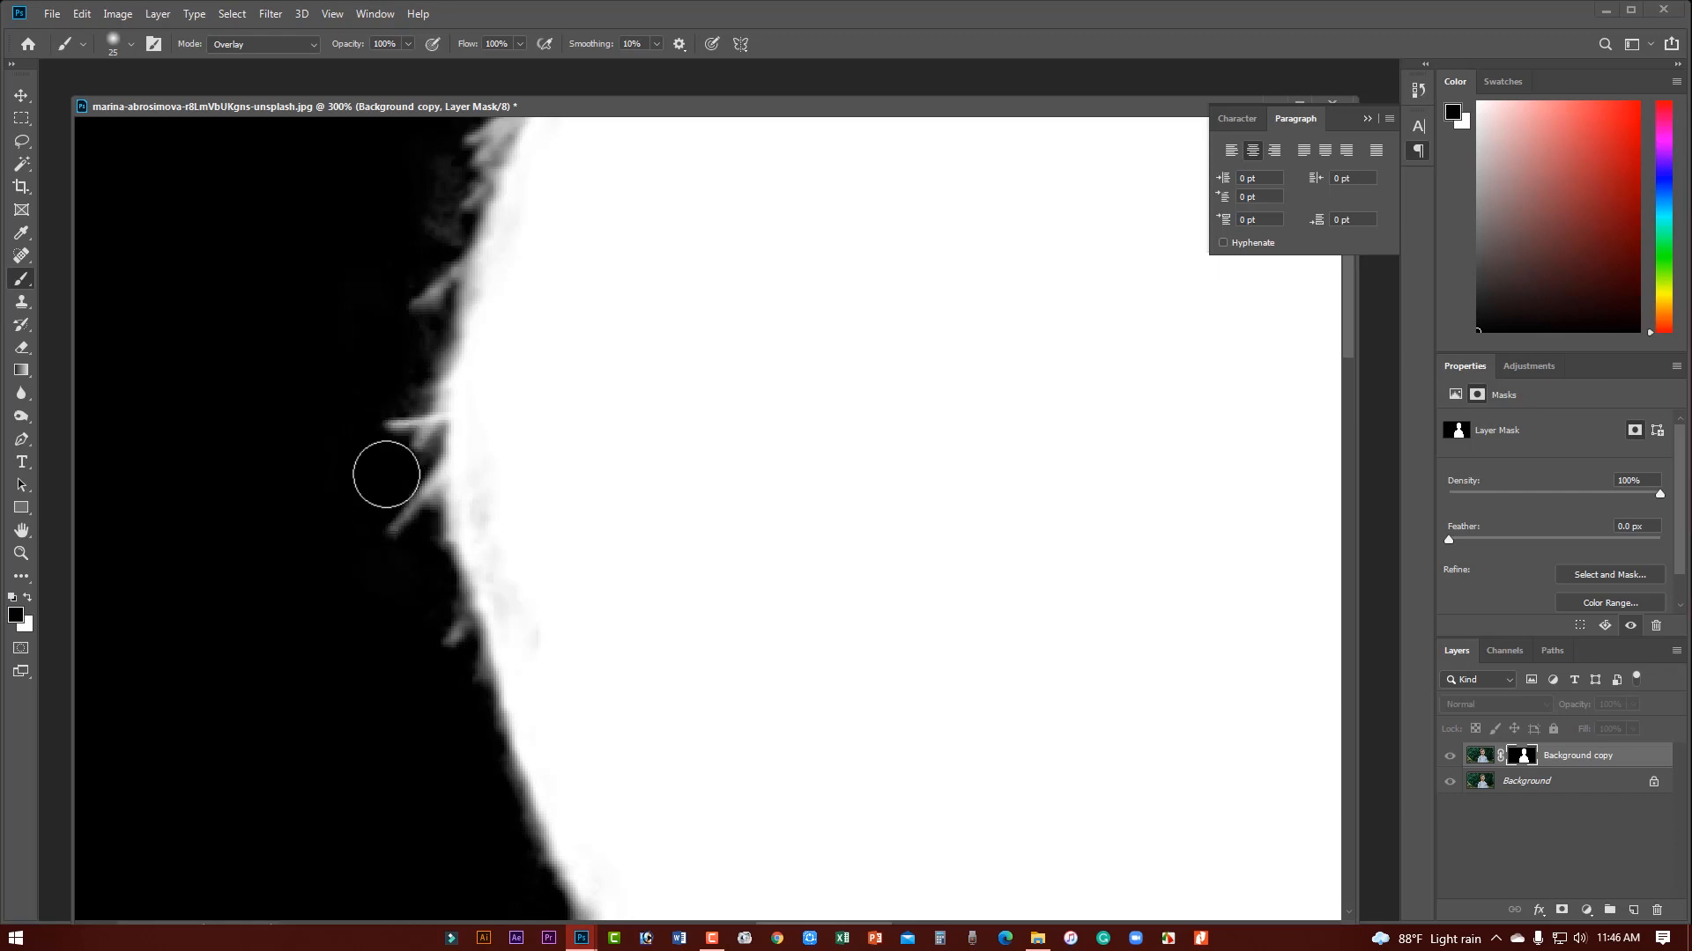
{"action": "left_click_drag", "start_coordinate": [417, 609], "coordinate": [362, 355]}
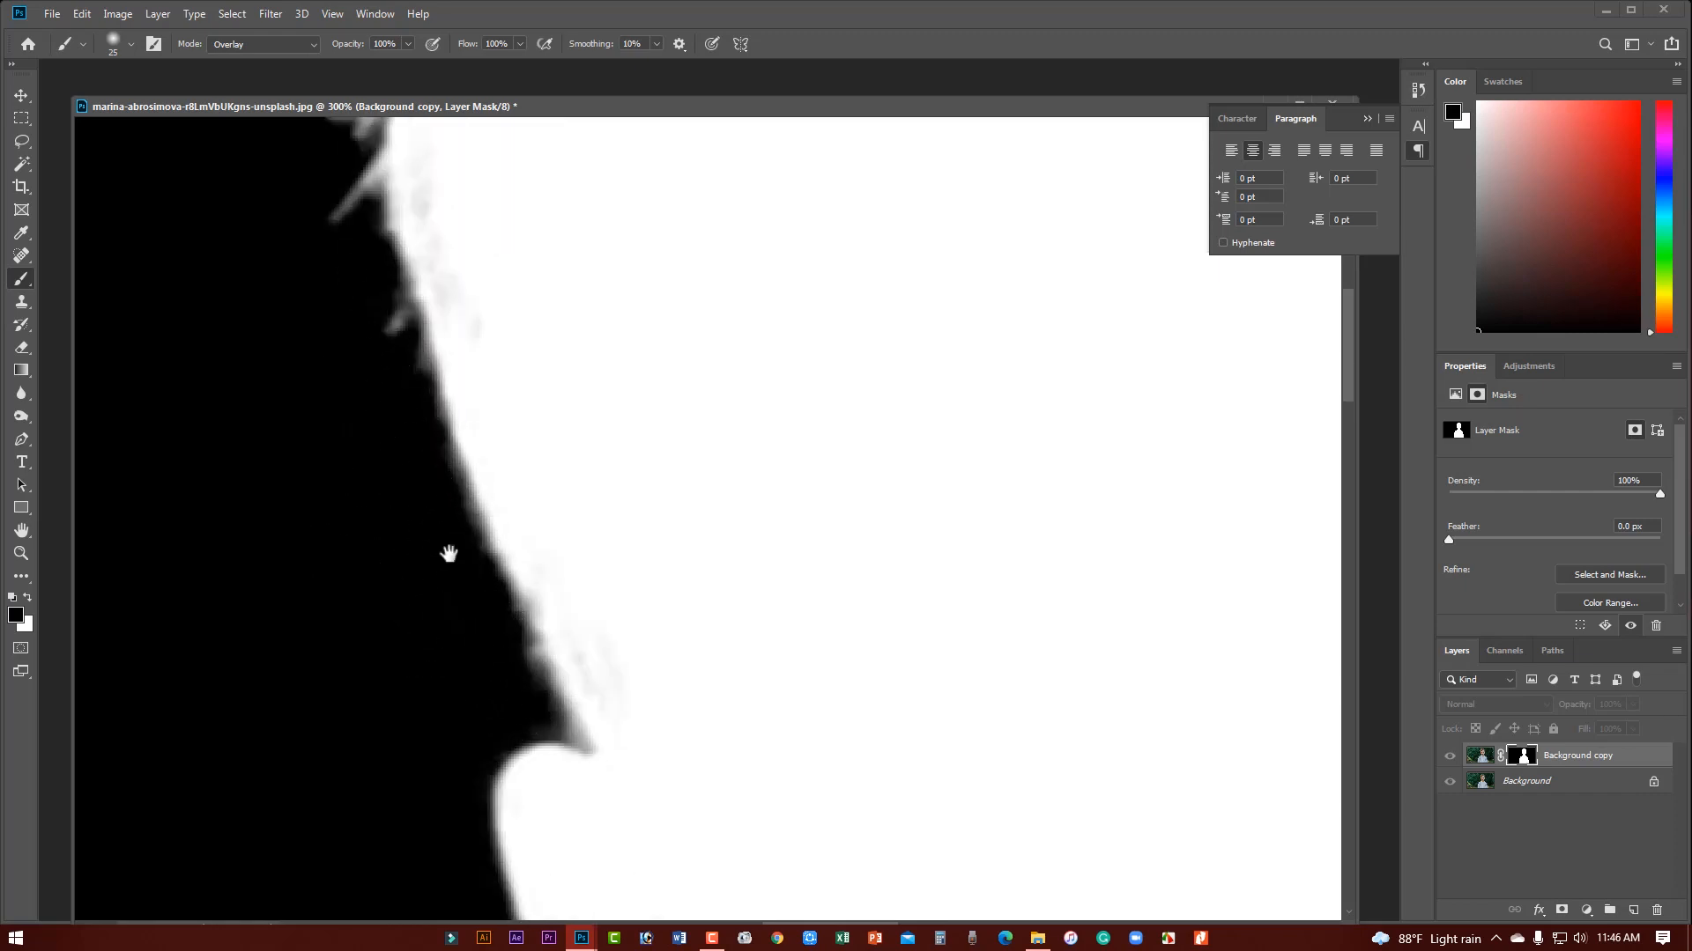
{"action": "left_click_drag", "start_coordinate": [373, 332], "coordinate": [494, 675]}
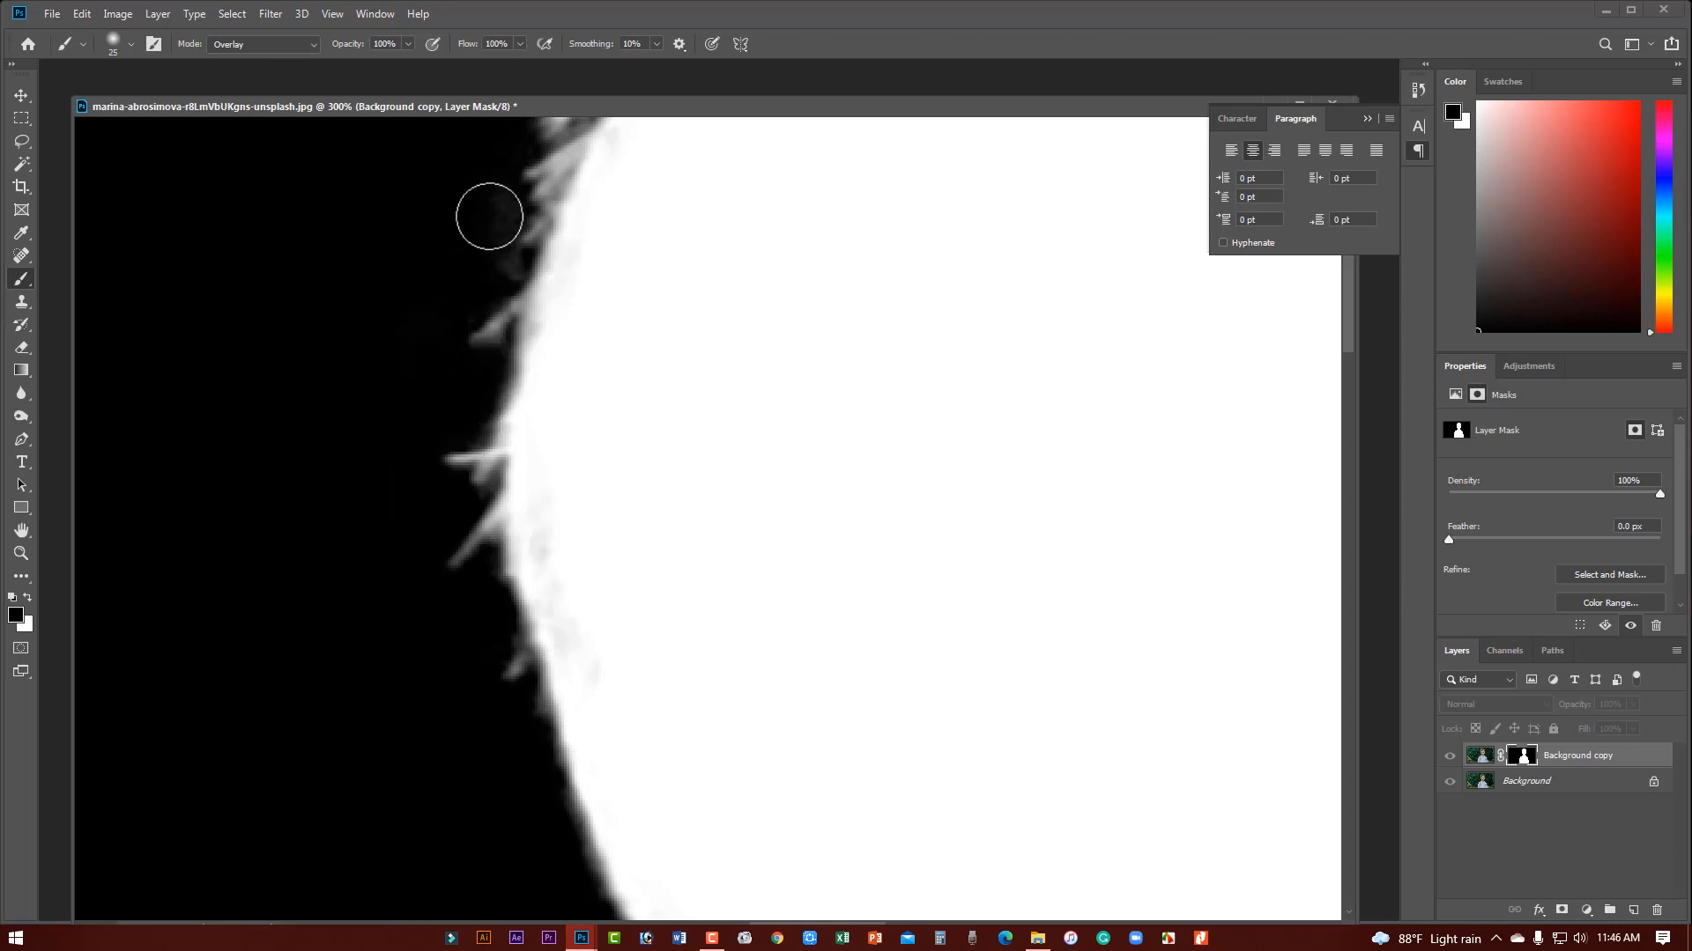
{"action": "mouse_move", "coordinate": [546, 227]}
{"action": "left_mouse_down"}
{"action": "mouse_move", "coordinate": [529, 479]}
{"action": "mouse_move", "coordinate": [607, 572]}
{"action": "left_mouse_up"}
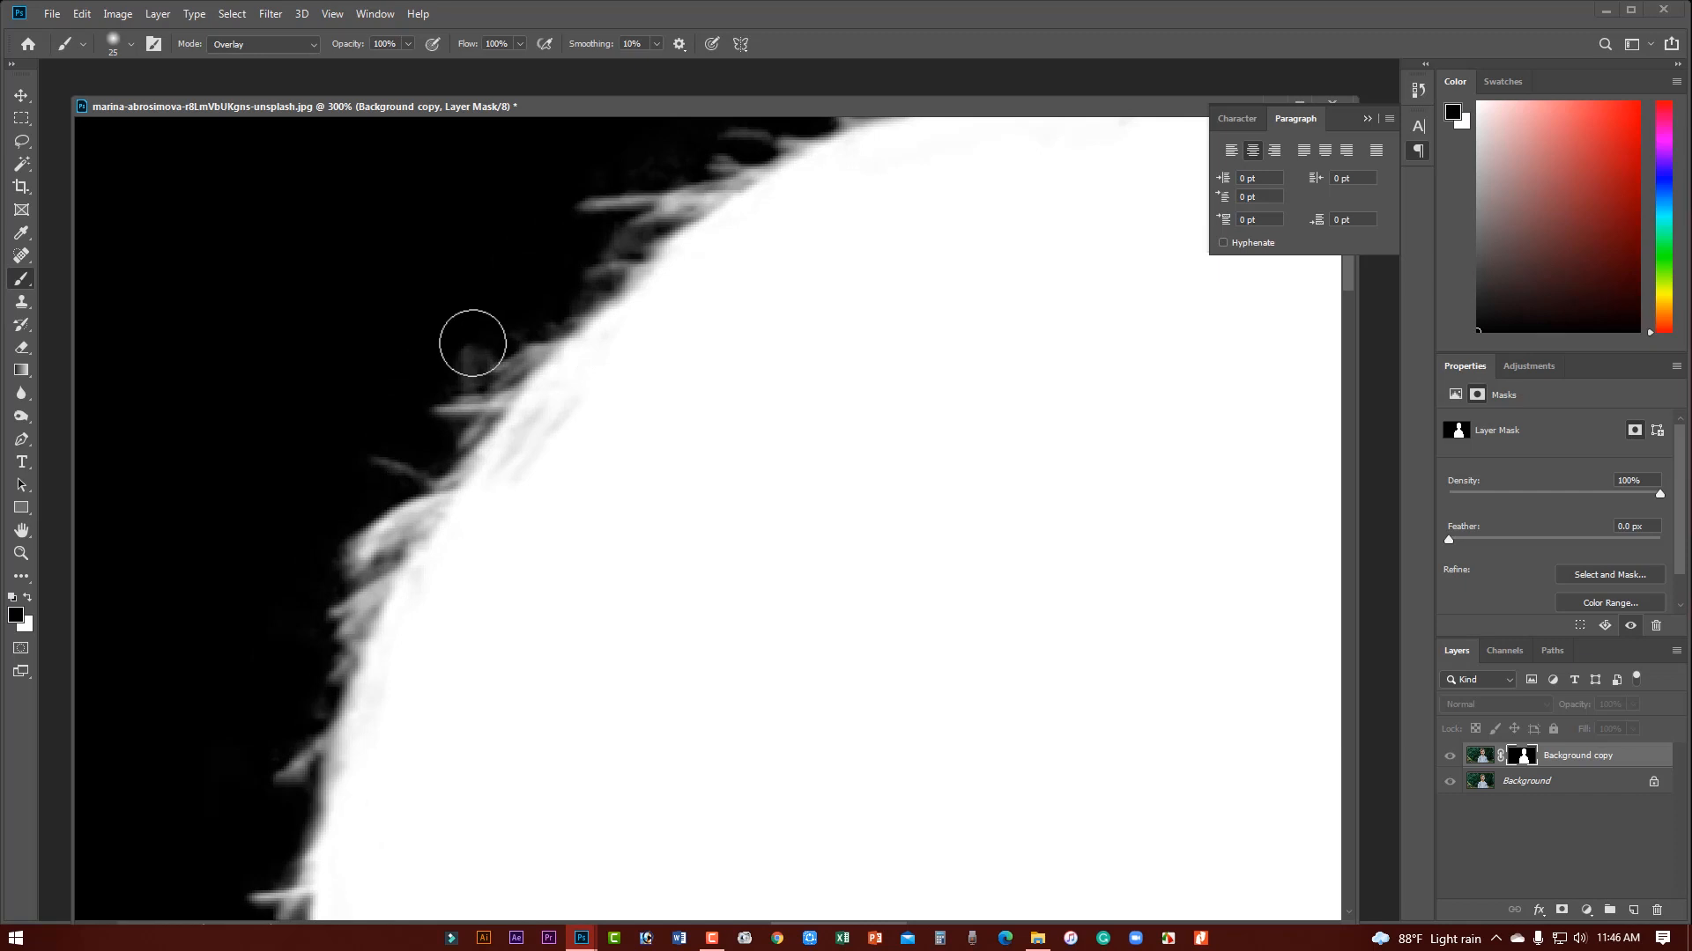
{"action": "mouse_move", "coordinate": [729, 230]}
{"action": "left_mouse_down"}
{"action": "mouse_move", "coordinate": [475, 426]}
{"action": "mouse_move", "coordinate": [362, 381]}
{"action": "mouse_move", "coordinate": [279, 405]}
{"action": "mouse_move", "coordinate": [355, 457]}
{"action": "mouse_move", "coordinate": [394, 432]}
{"action": "left_mouse_up"}
{"action": "left_click_drag", "start_coordinate": [546, 358], "coordinate": [387, 456]}
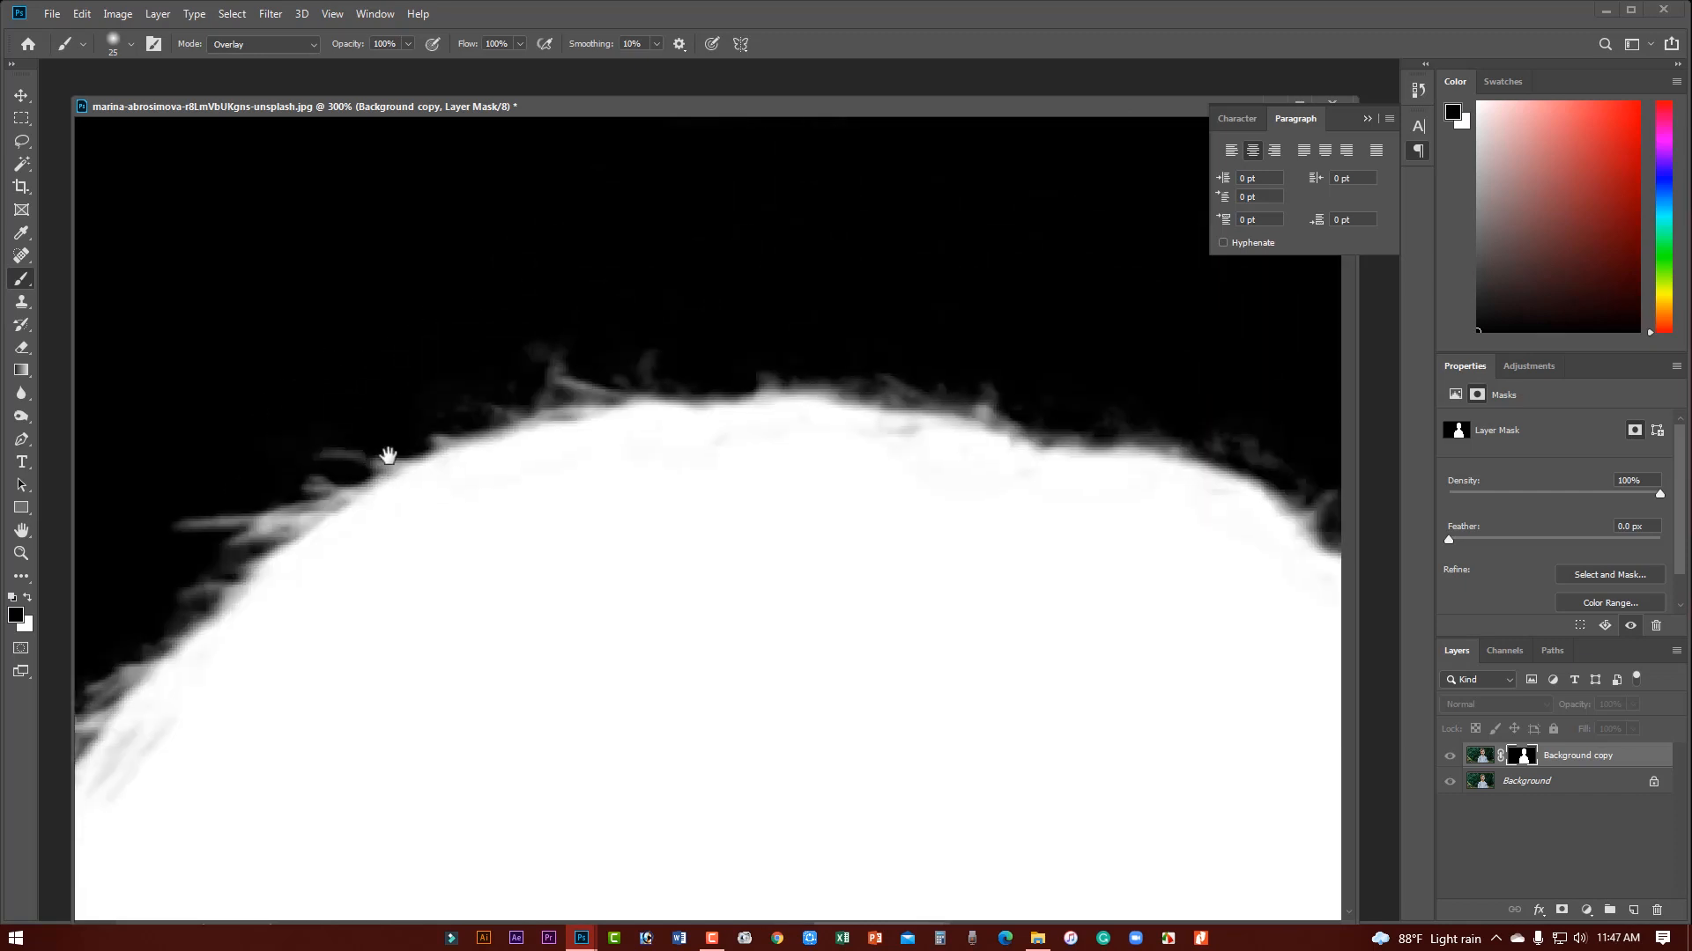
{"action": "left_click_drag", "start_coordinate": [494, 381], "coordinate": [252, 431]}
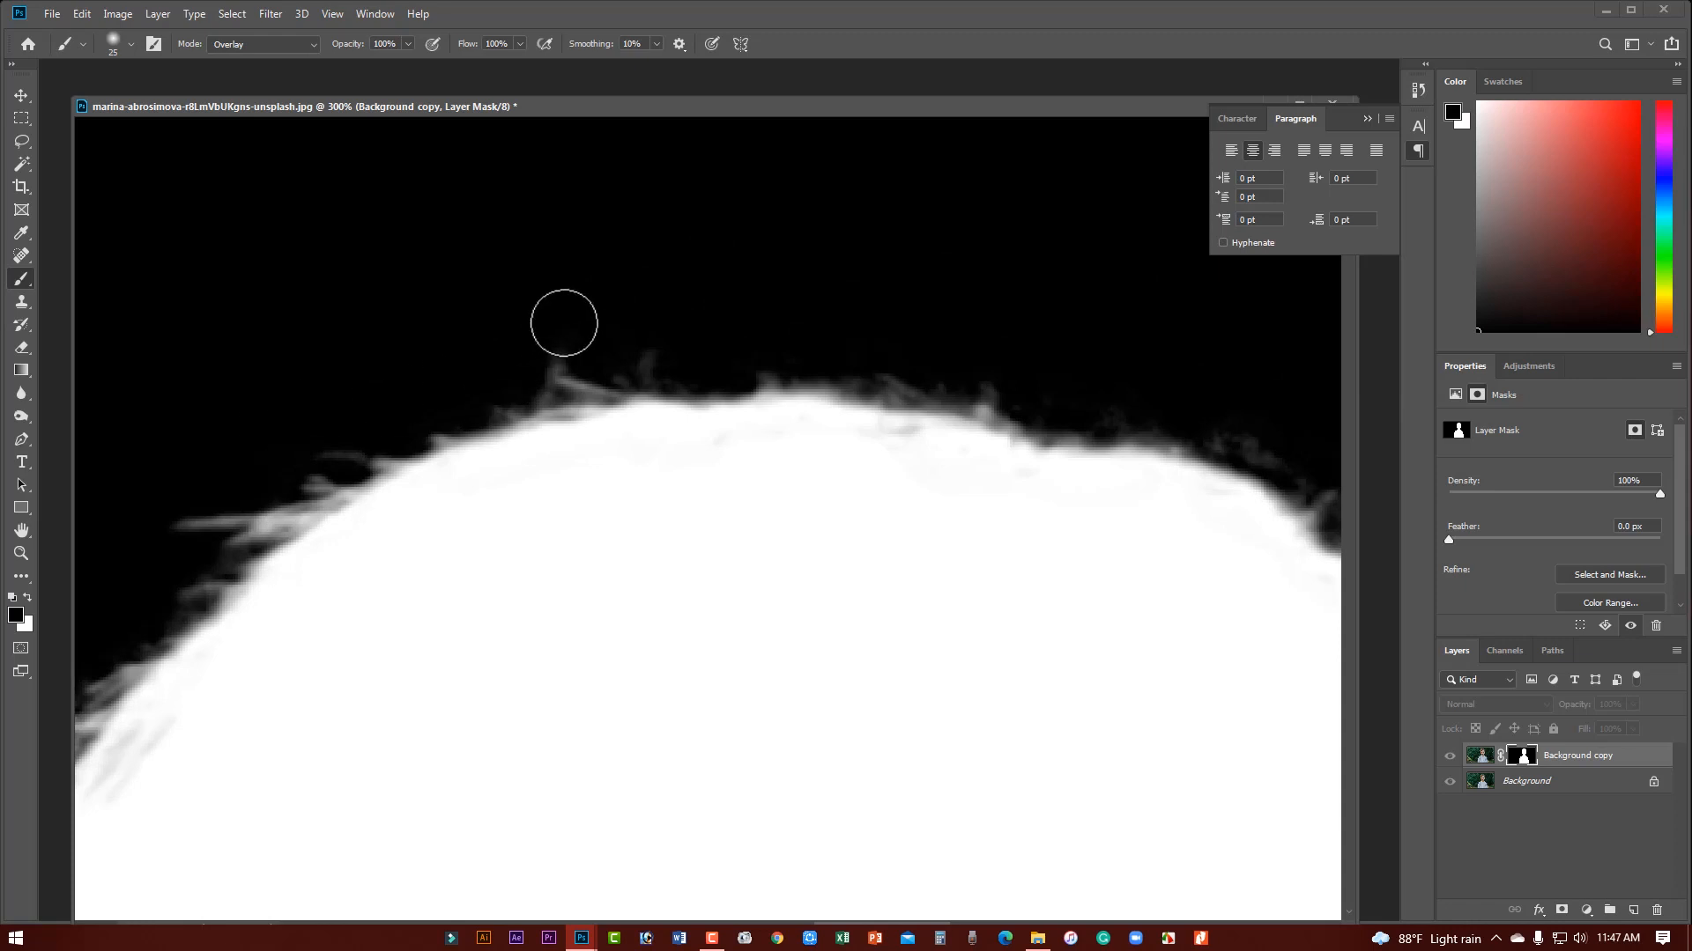
{"action": "left_click_drag", "start_coordinate": [785, 366], "coordinate": [617, 158]}
- Return from the mask-only view to the full photo and deselect all layers
{"action": "key", "text": "ctrl+minus"}
{"action": "key", "text": "ctrl+minus"}
{"action": "key", "text": "ctrl+minus"}
{"action": "key", "text": "ctrl+minus"}
{"action": "key", "text": "ctrl+minus"}
{"action": "key", "text": "ctrl+minus"}
{"action": "key", "text": "ctrl+minus"}
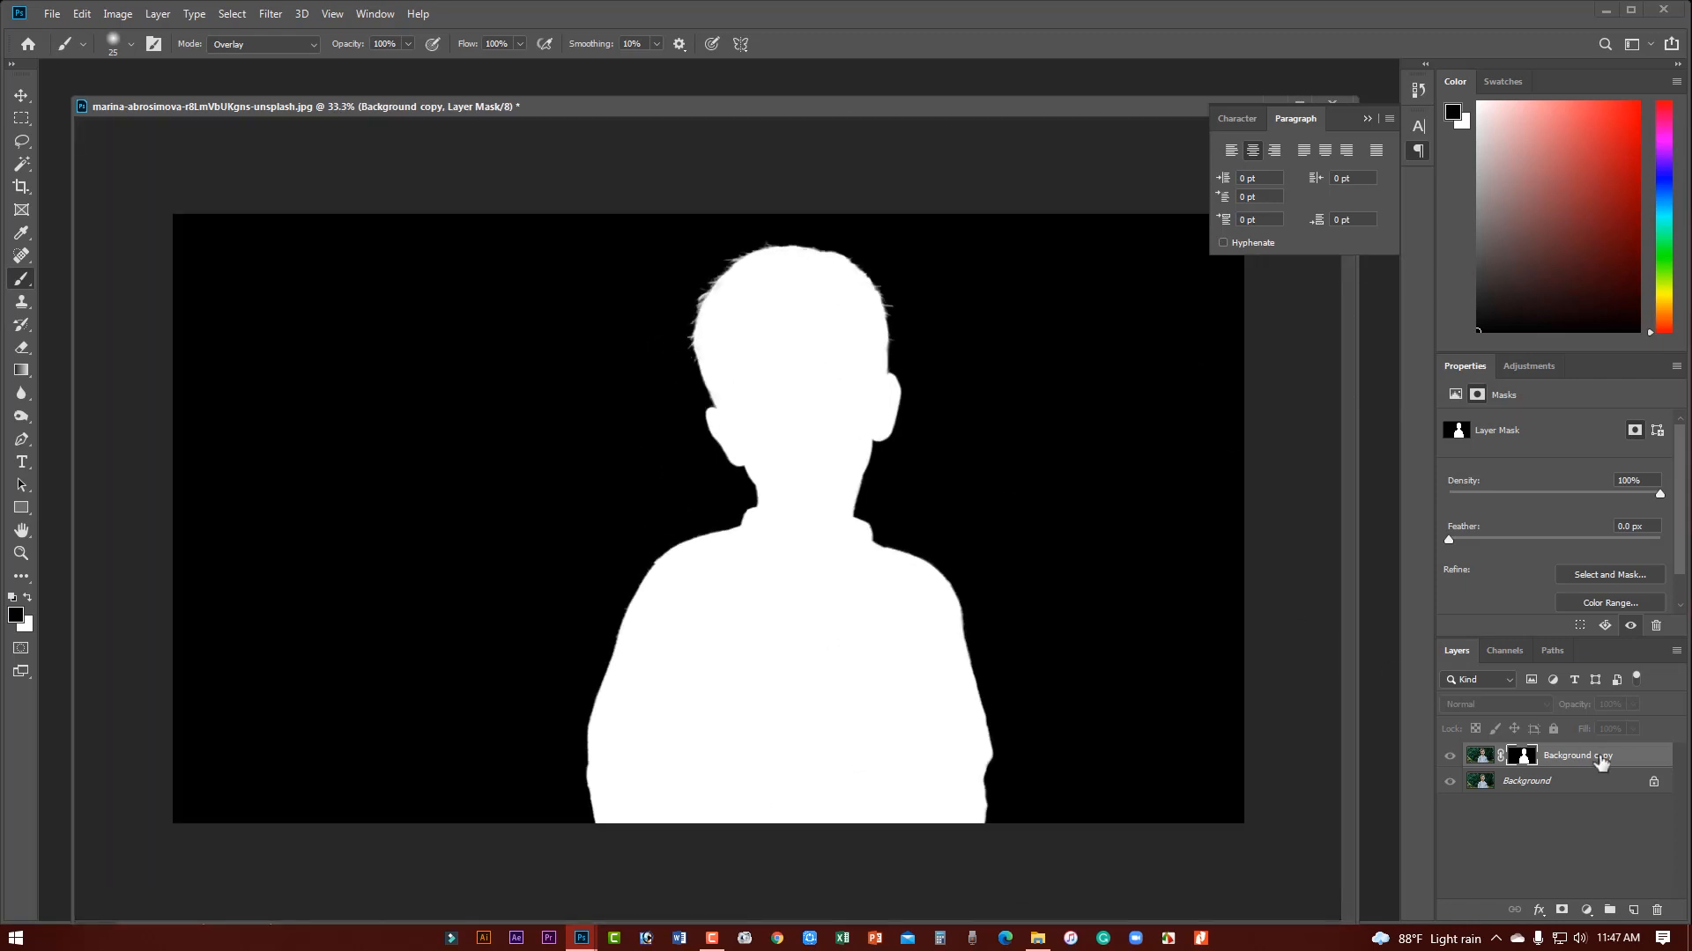
{"action": "double_click", "coordinate": [1598, 758]}
{"action": "left_click", "coordinate": [1605, 813]}
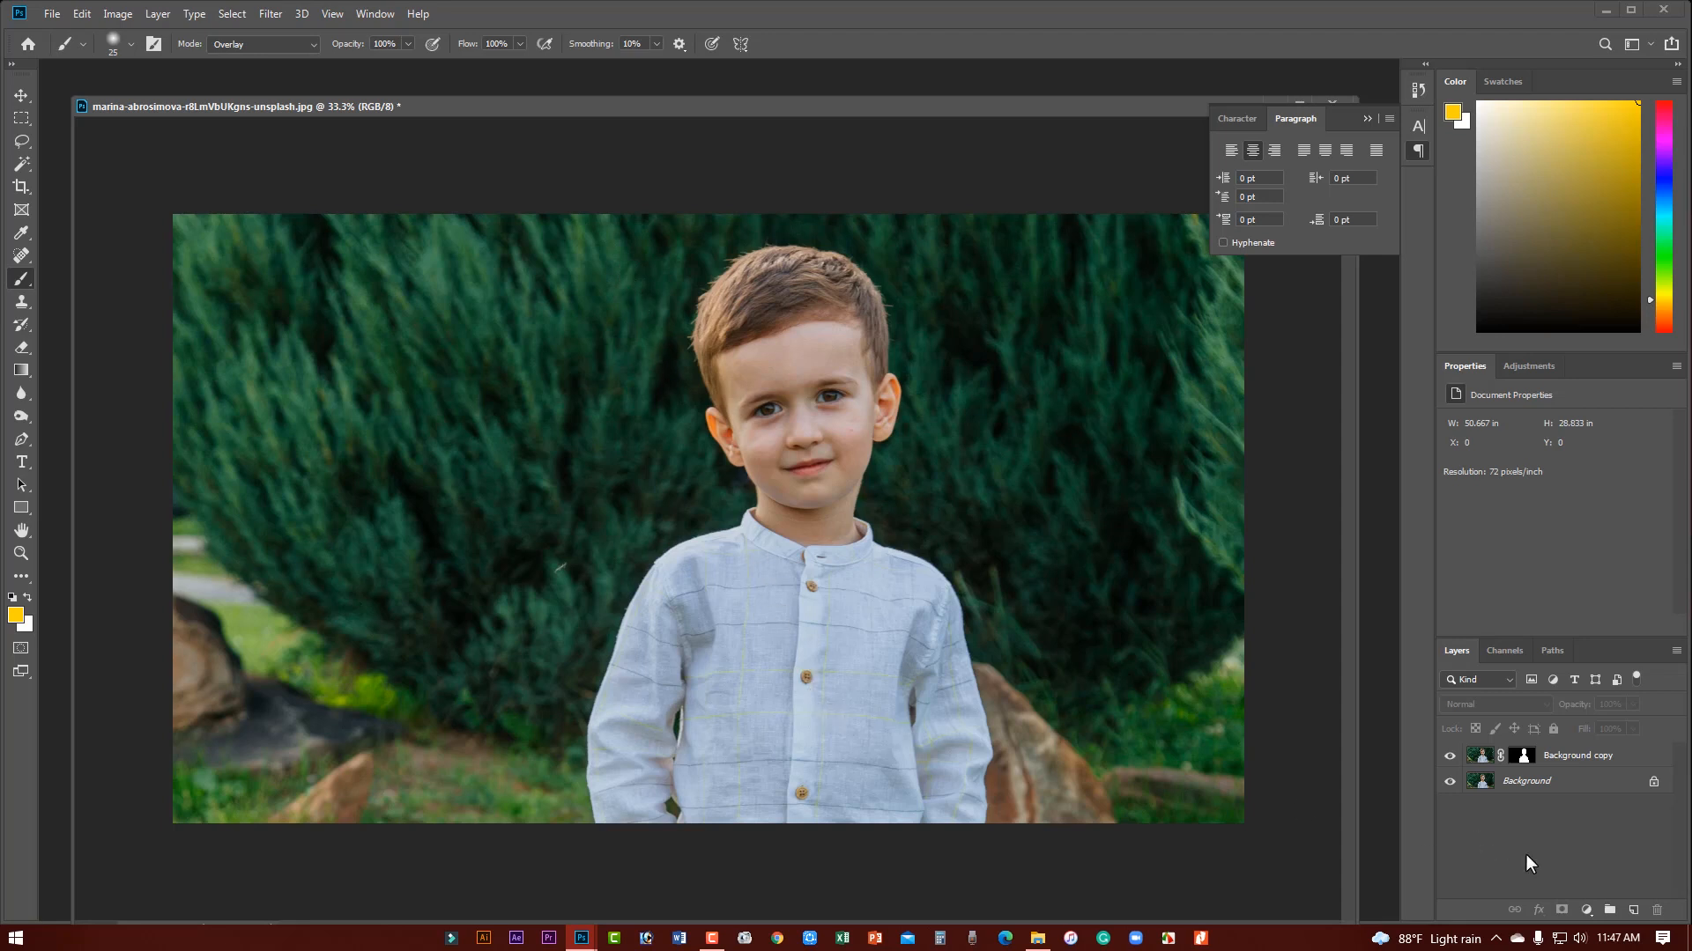
- Duplicate the Background layer, then toggle the visibility of the duplicate and the original, leaving both visible
{"action": "left_click", "coordinate": [1532, 783]}
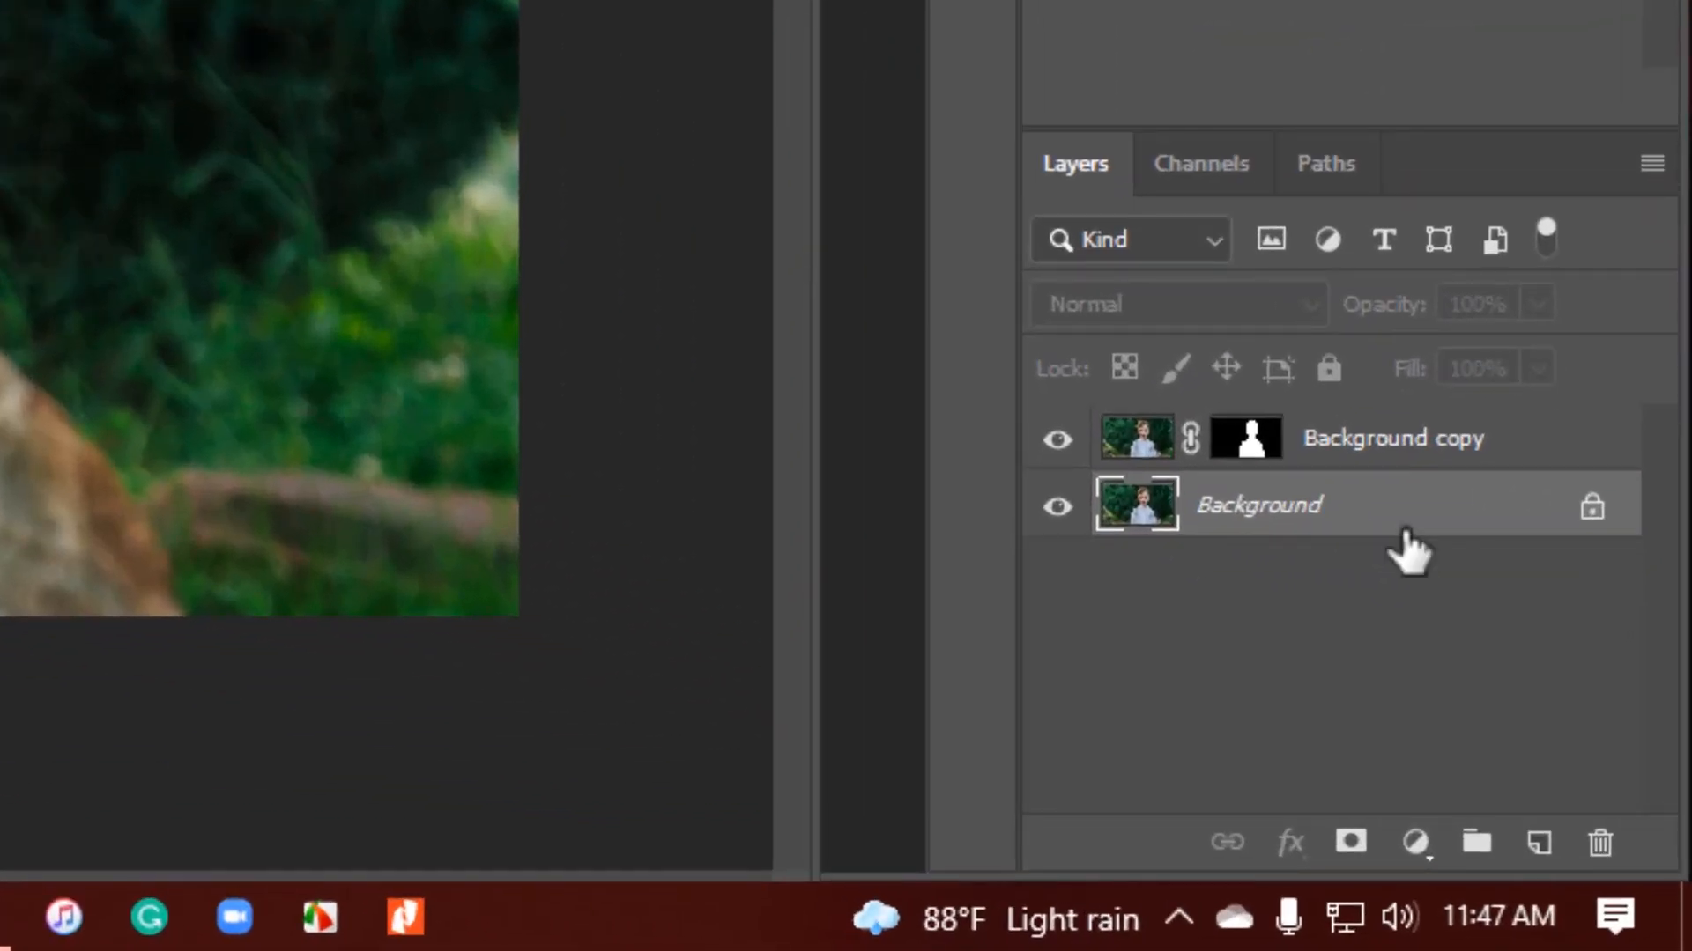
{"action": "key", "text": "ctrl+j"}
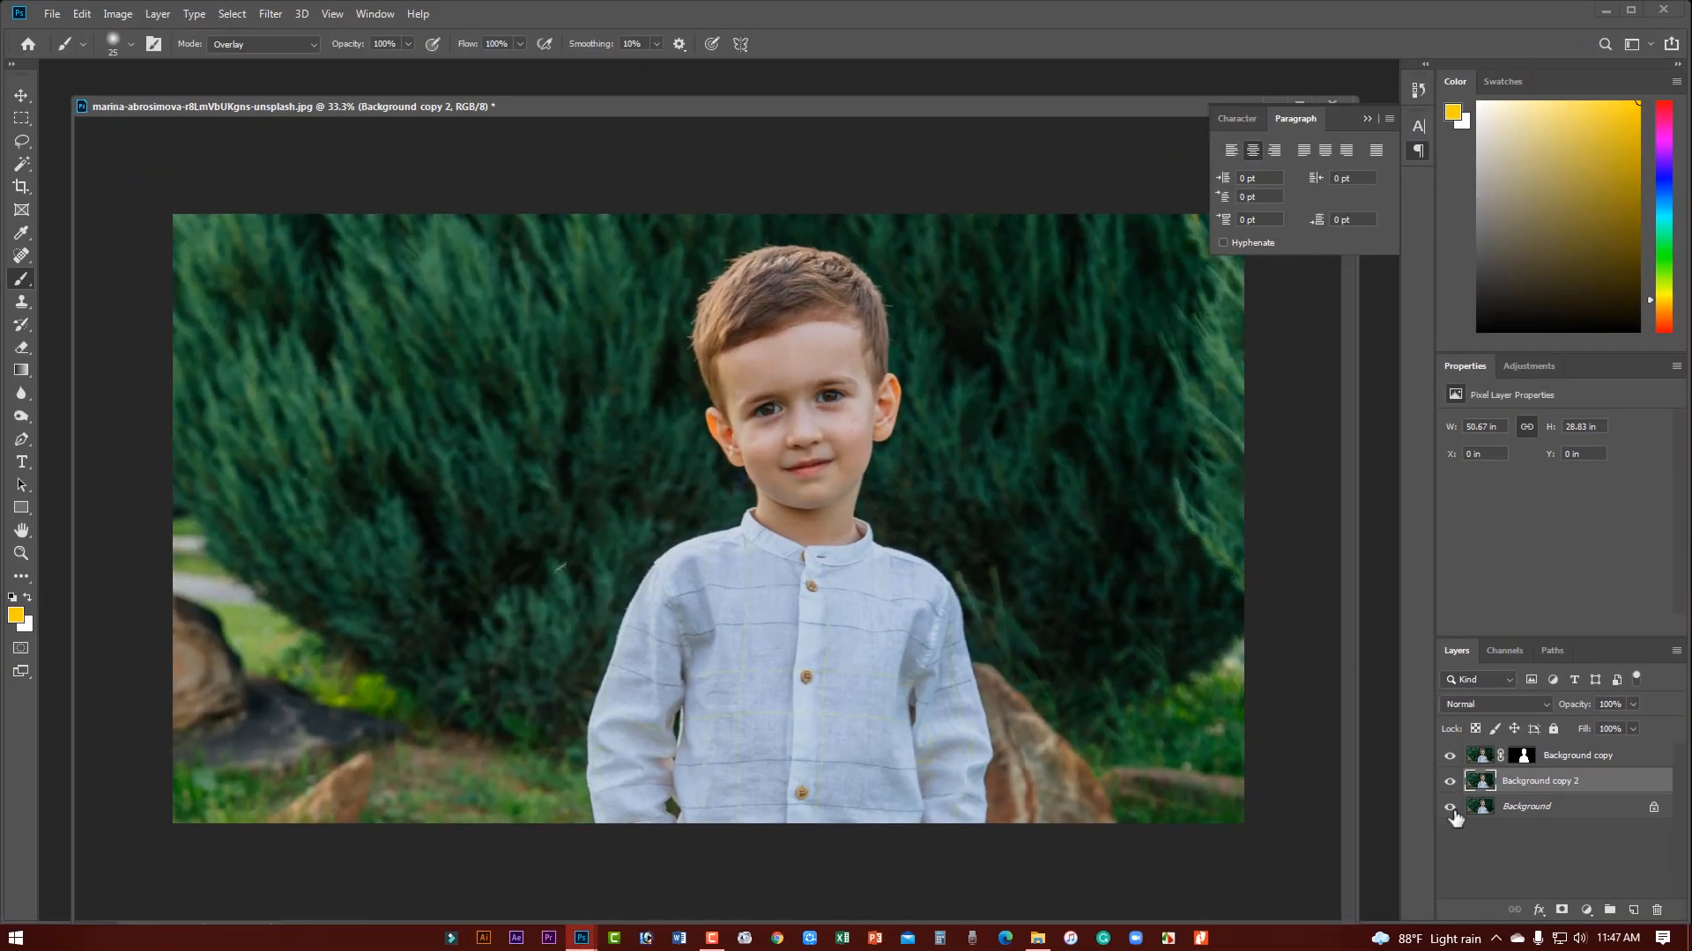
{"action": "left_click", "coordinate": [1057, 574]}
{"action": "left_click", "coordinate": [1449, 782]}
{"action": "left_click", "coordinate": [1449, 807]}
{"action": "left_click", "coordinate": [1449, 782]}
- Draw a loose Lasso selection around the whole boy on the Background copy 2 layer
{"action": "left_click", "coordinate": [22, 148]}
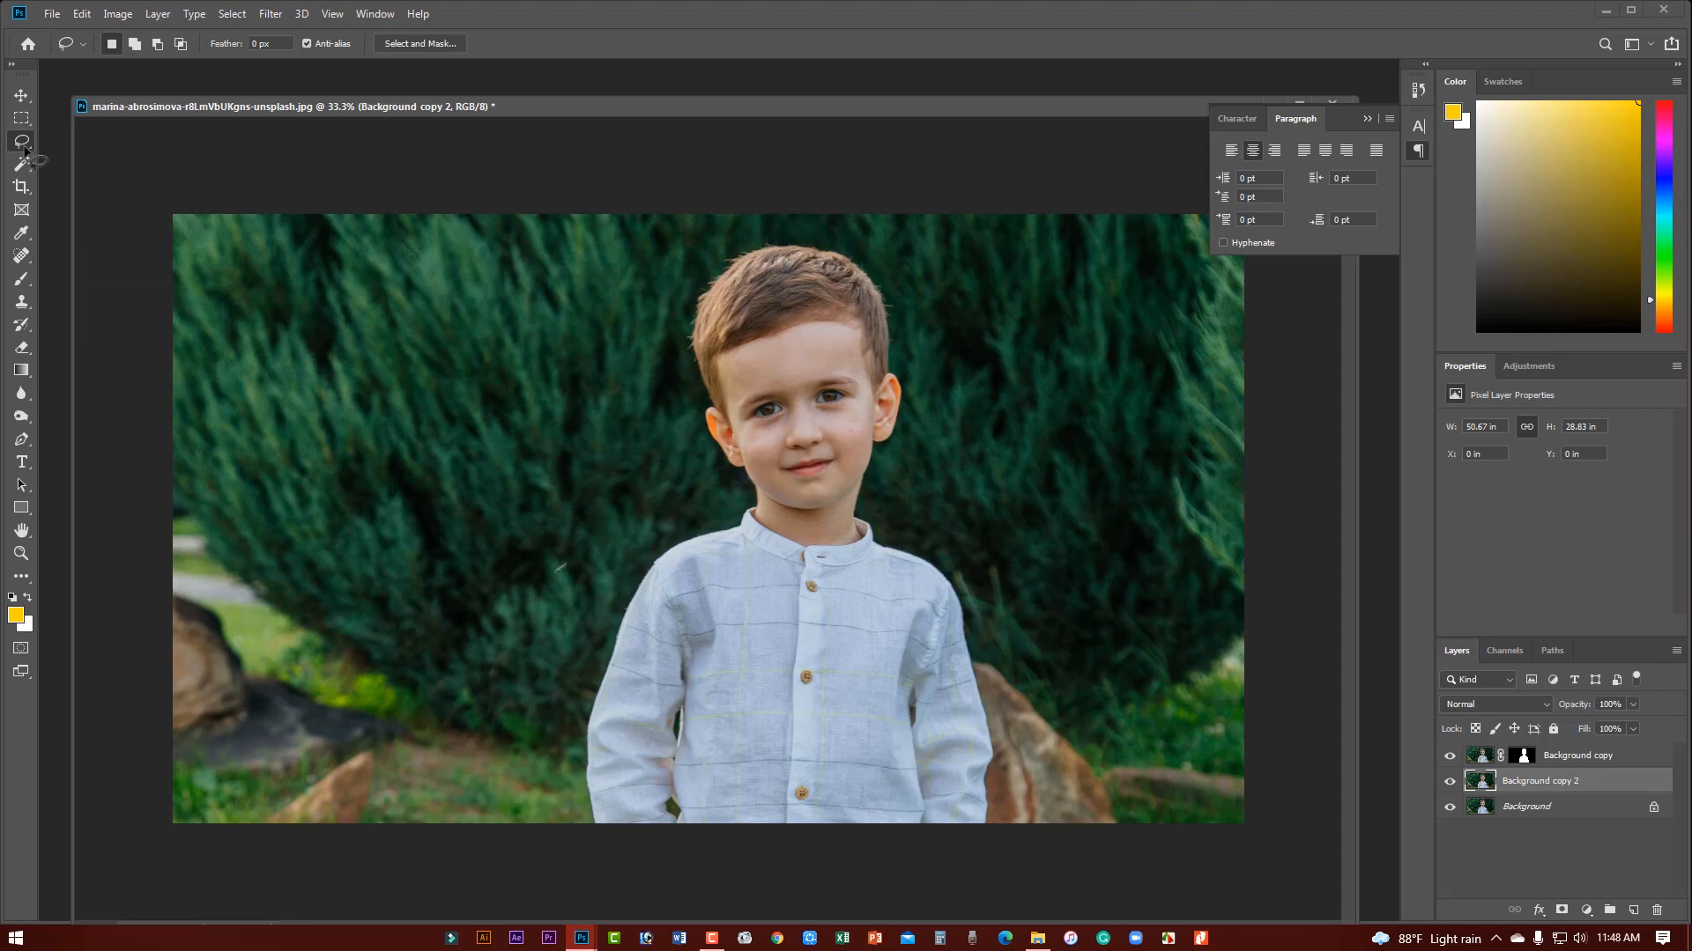
{"action": "left_click", "coordinate": [722, 351]}
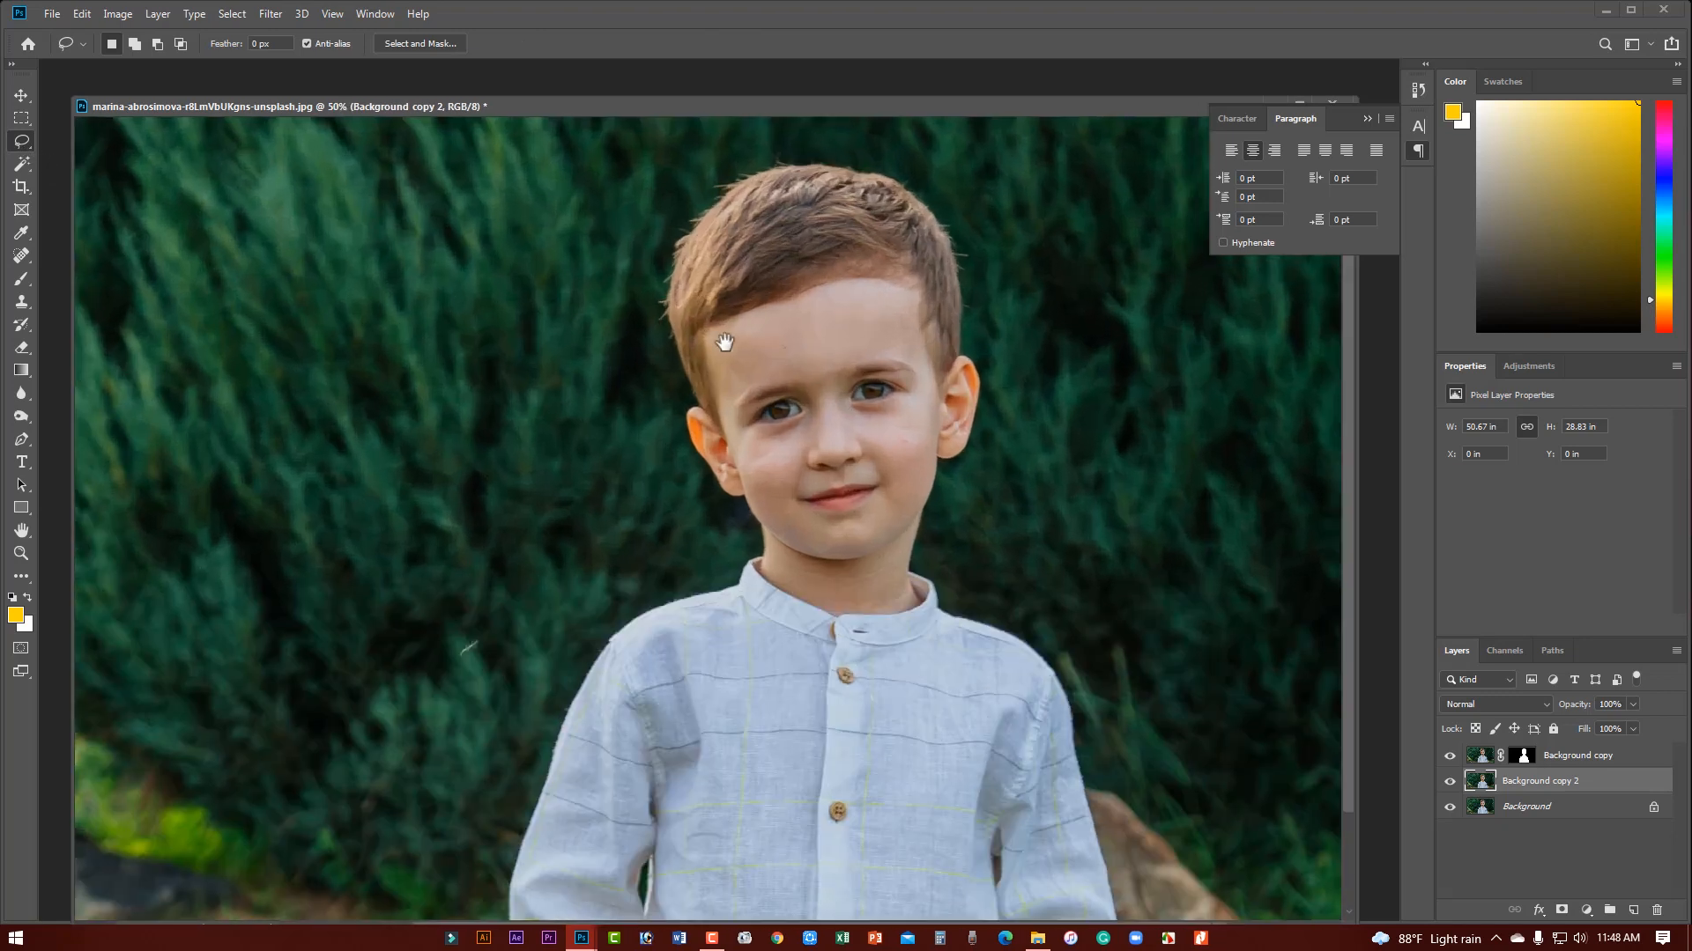
{"action": "key", "text": "ctrl+minus"}
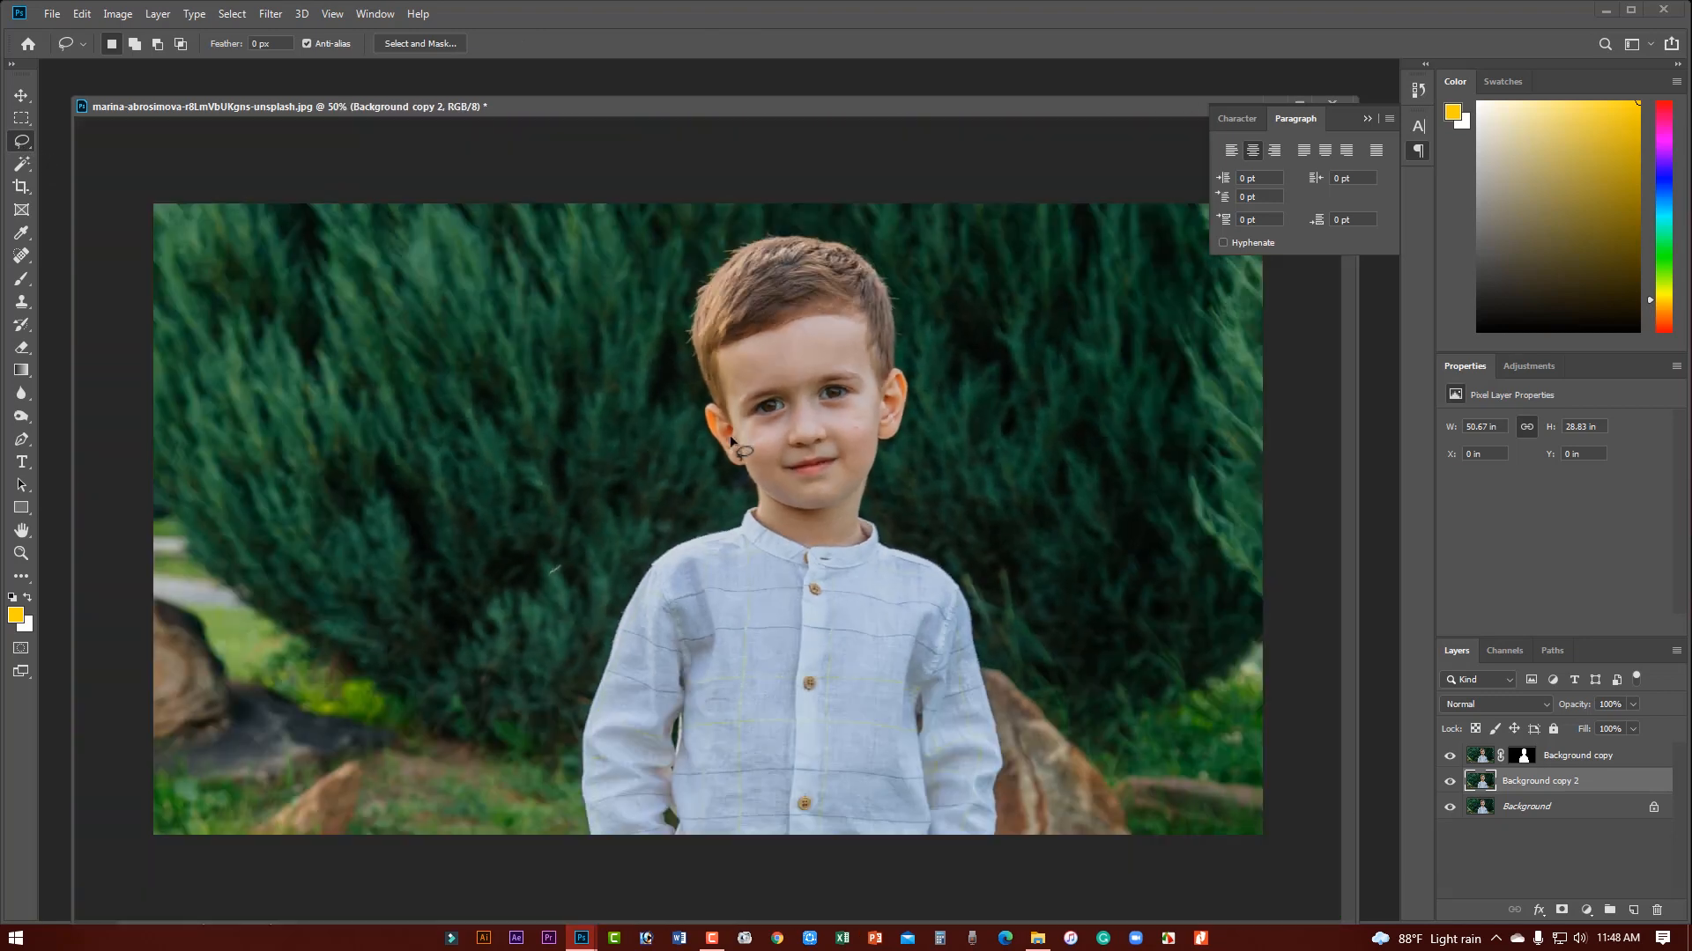
{"action": "mouse_move", "coordinate": [687, 331]}
{"action": "left_mouse_down"}
{"action": "mouse_move", "coordinate": [708, 445]}
{"action": "mouse_move", "coordinate": [757, 502]}
{"action": "mouse_move", "coordinate": [629, 574]}
{"action": "mouse_move", "coordinate": [595, 667]}
{"action": "mouse_move", "coordinate": [581, 842]}
{"action": "left_mouse_up"}
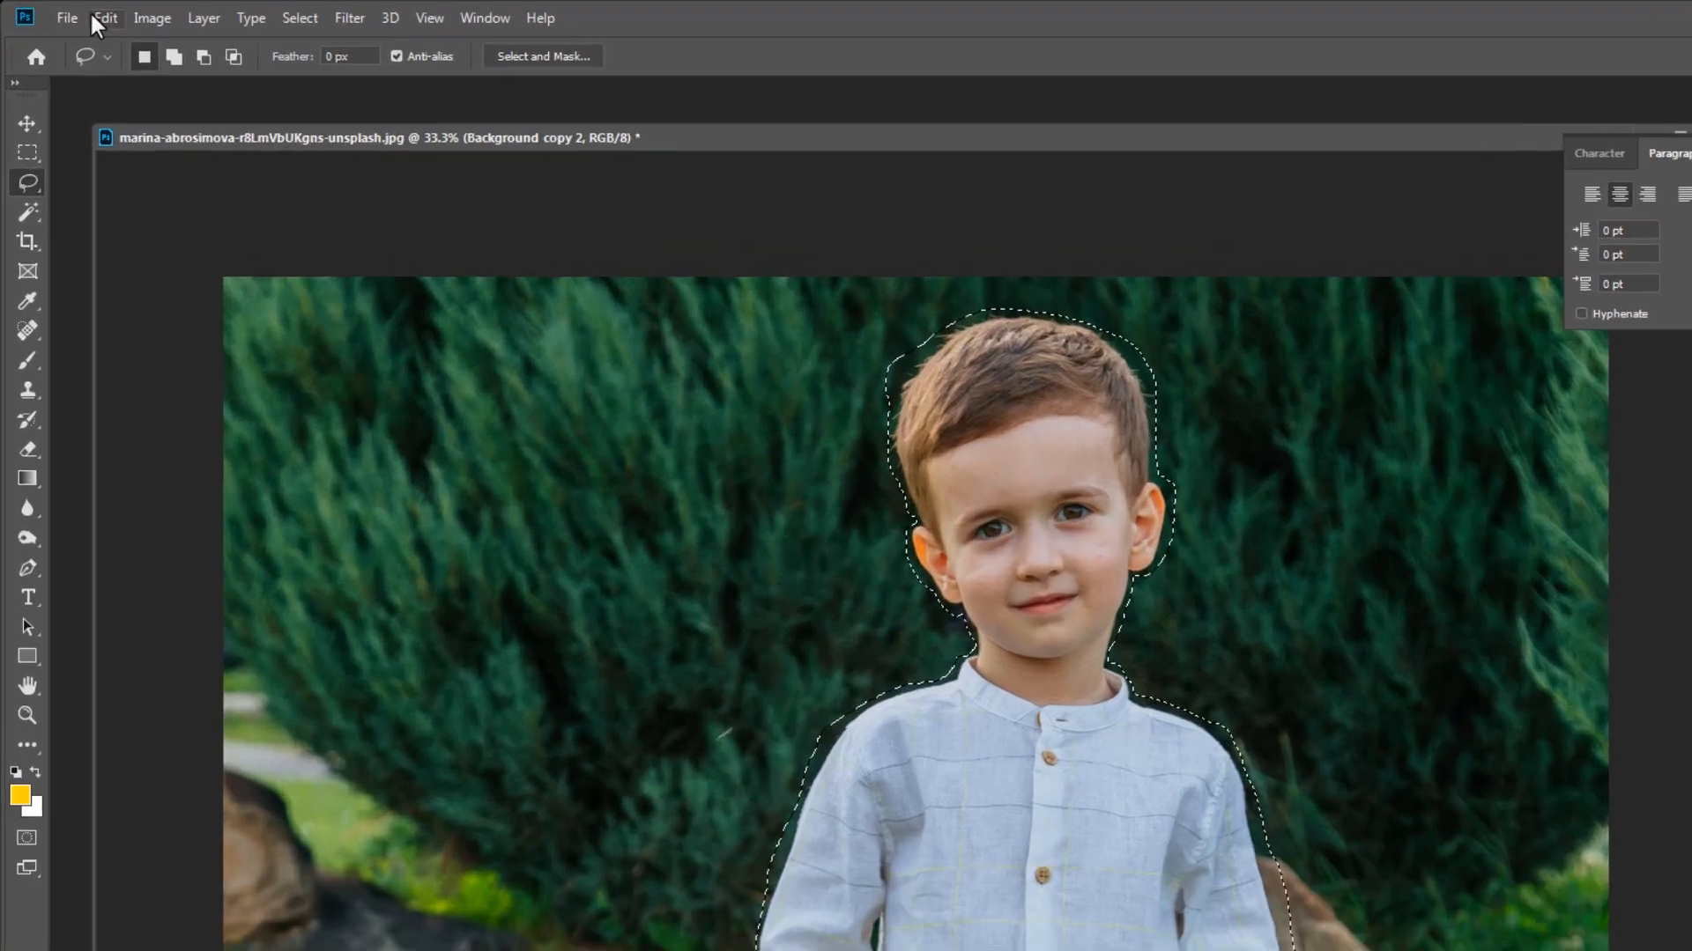
- Fill the selected boy area on Background copy 2 using Content-Aware contents
{"action": "left_click", "coordinate": [74, 14]}
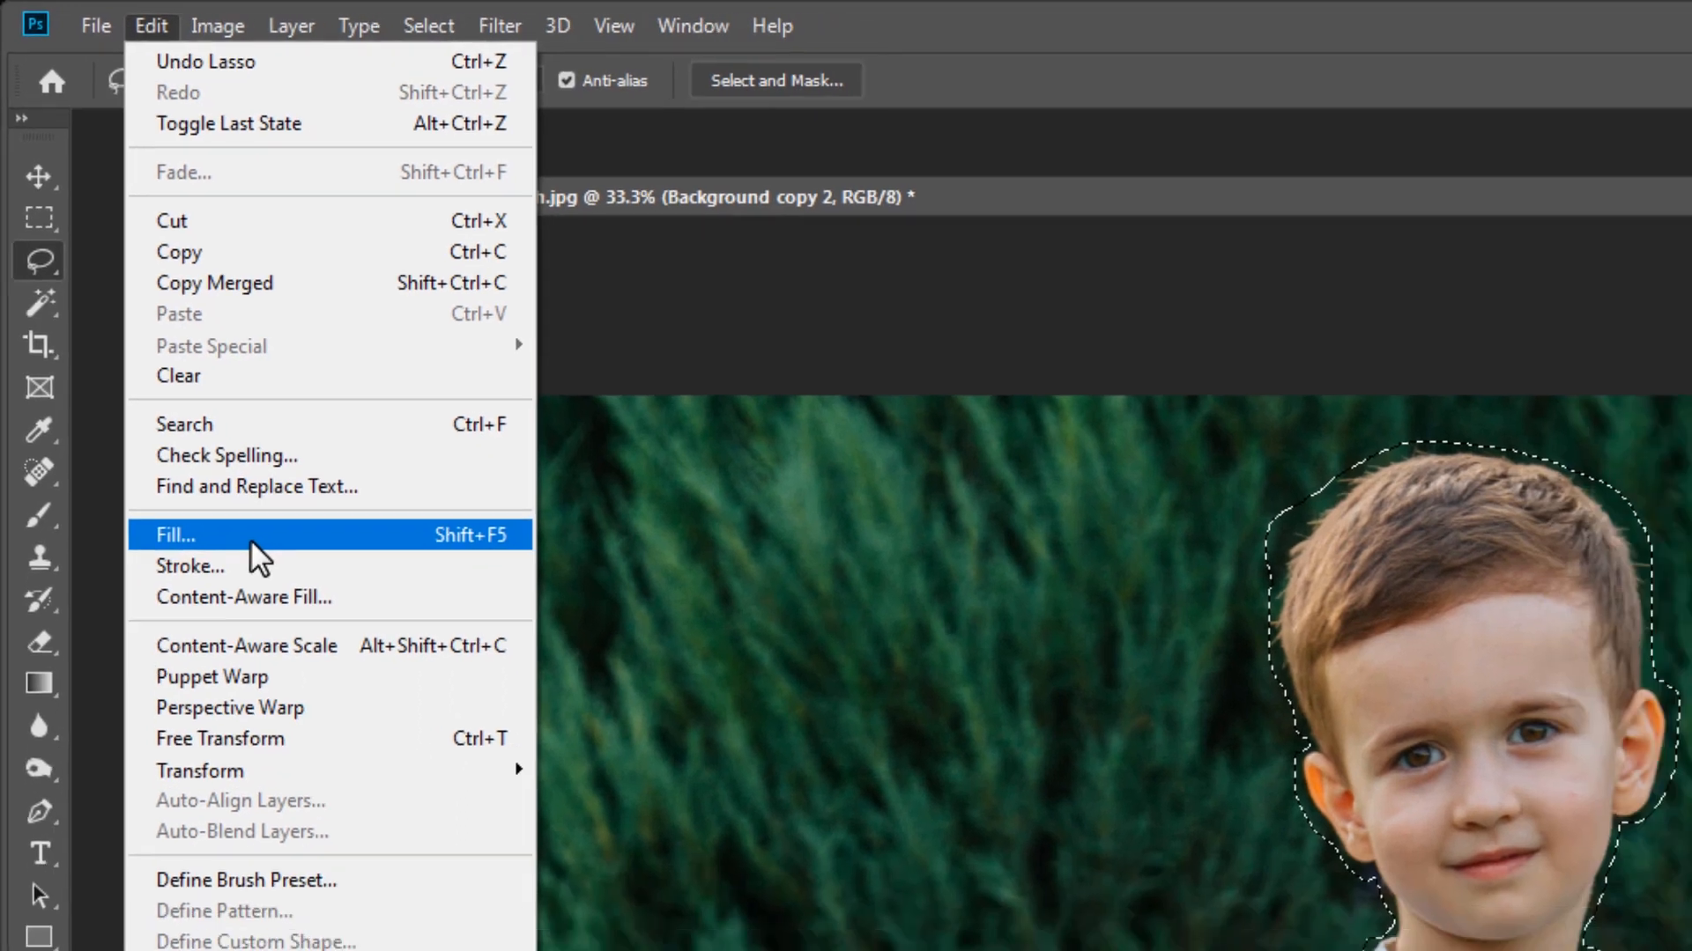
{"action": "left_click", "coordinate": [212, 605]}
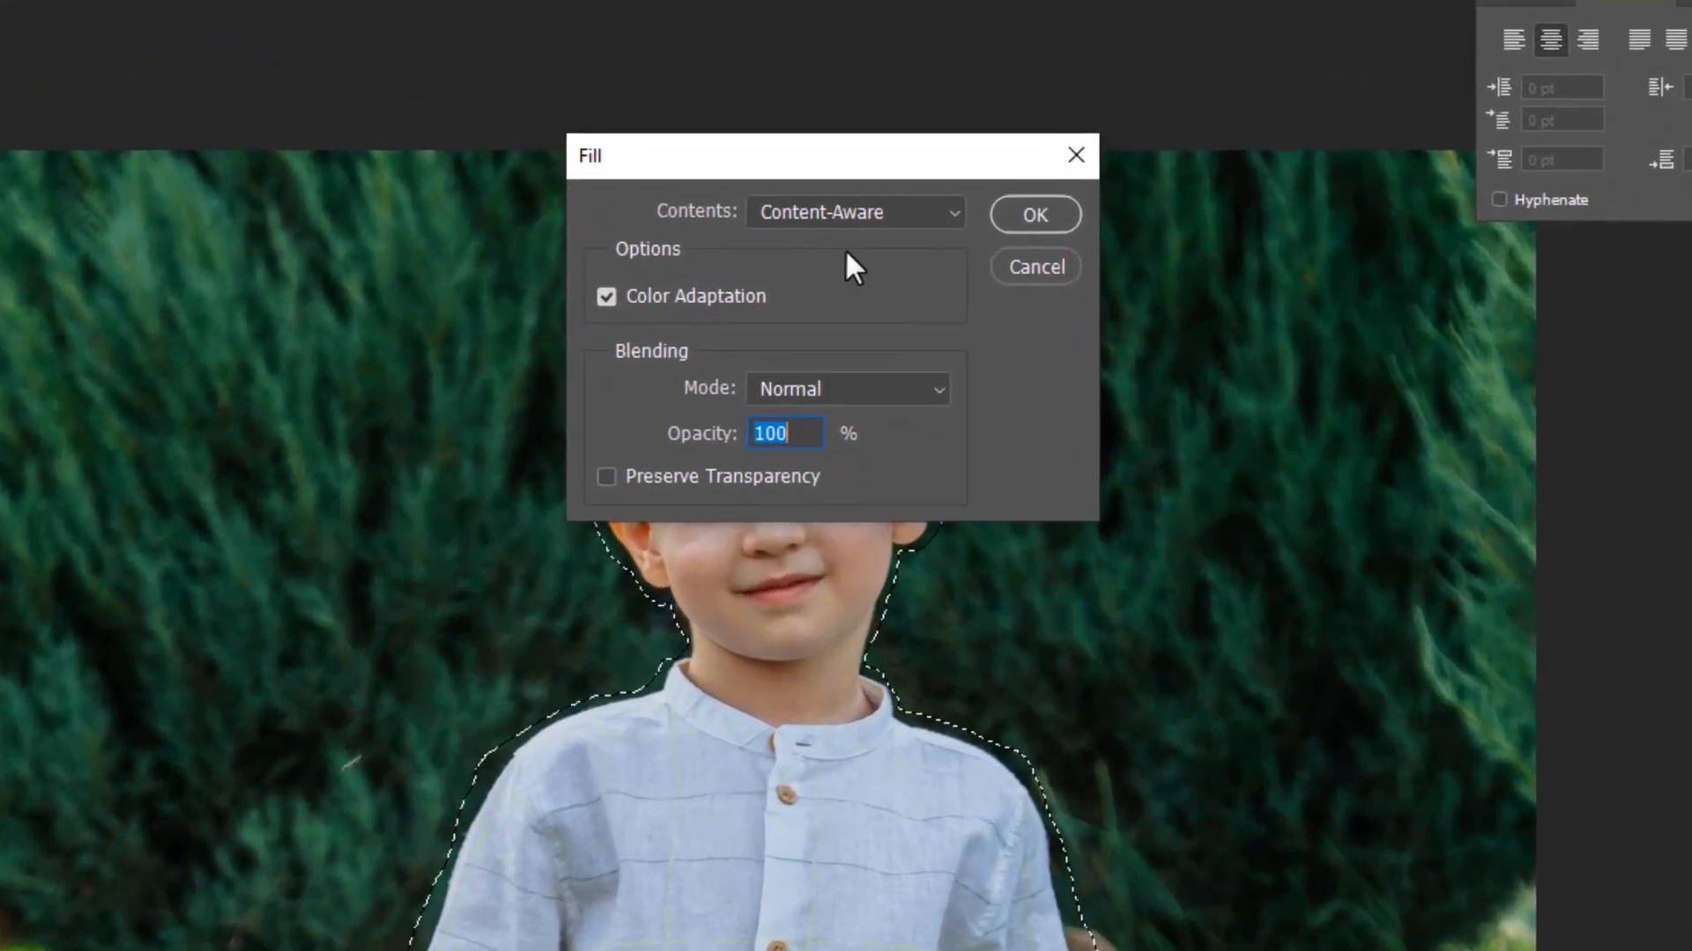
{"action": "left_click", "coordinate": [921, 212]}
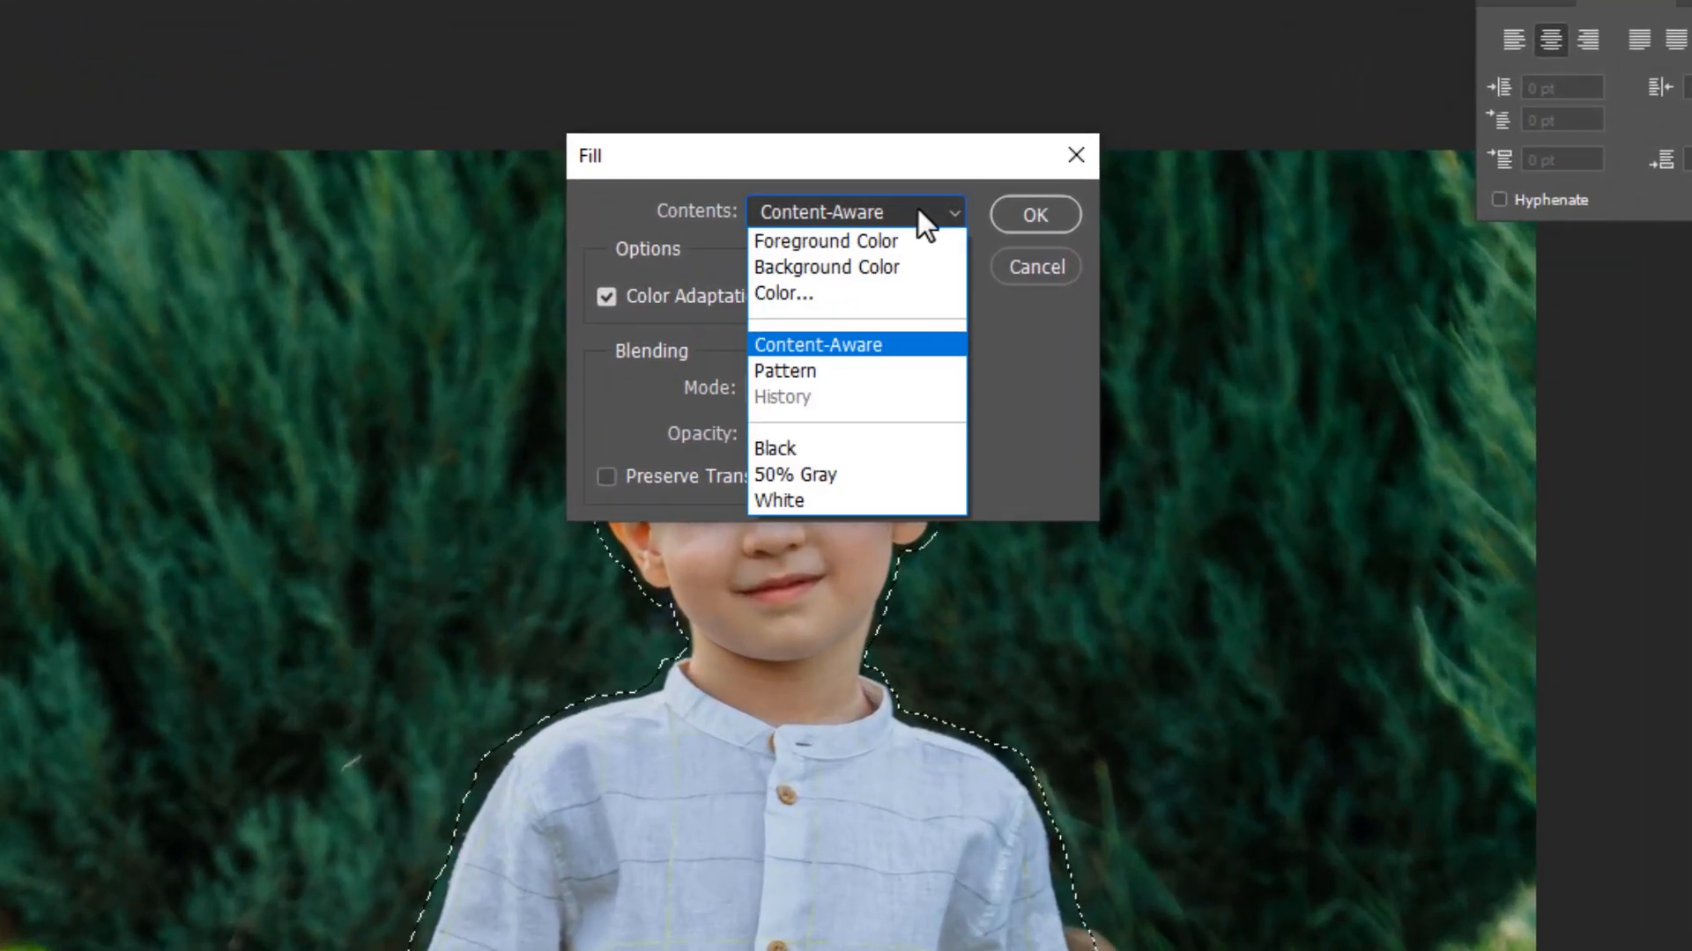
{"action": "left_click", "coordinate": [856, 156]}
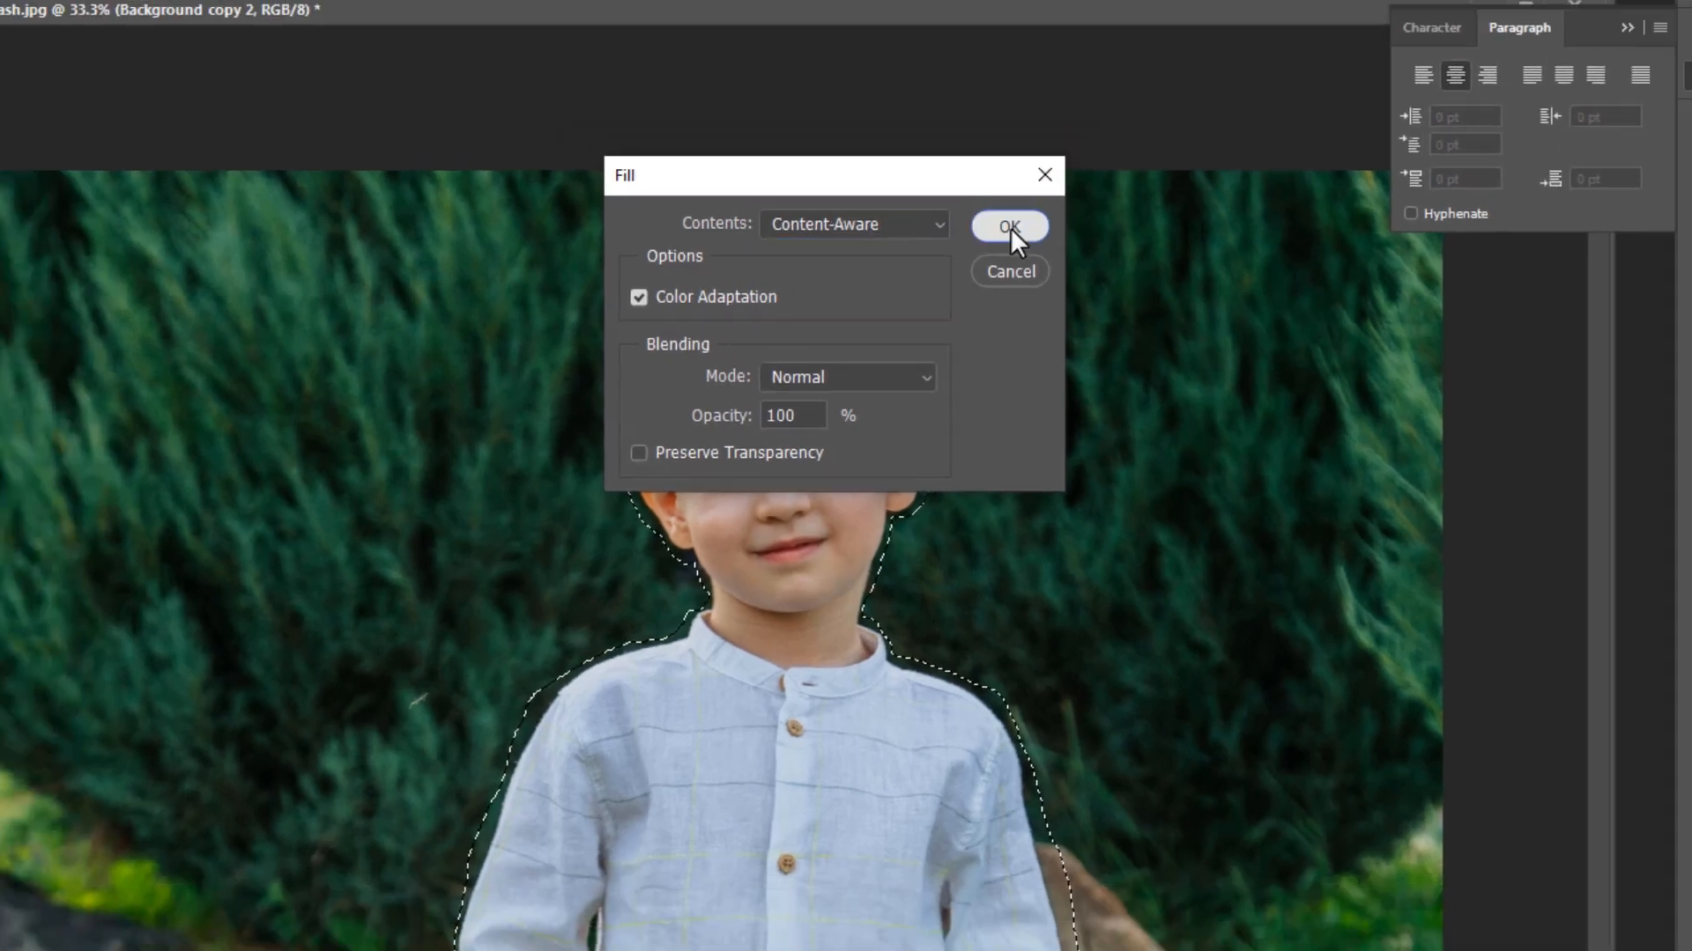
{"action": "left_click", "coordinate": [1010, 227]}
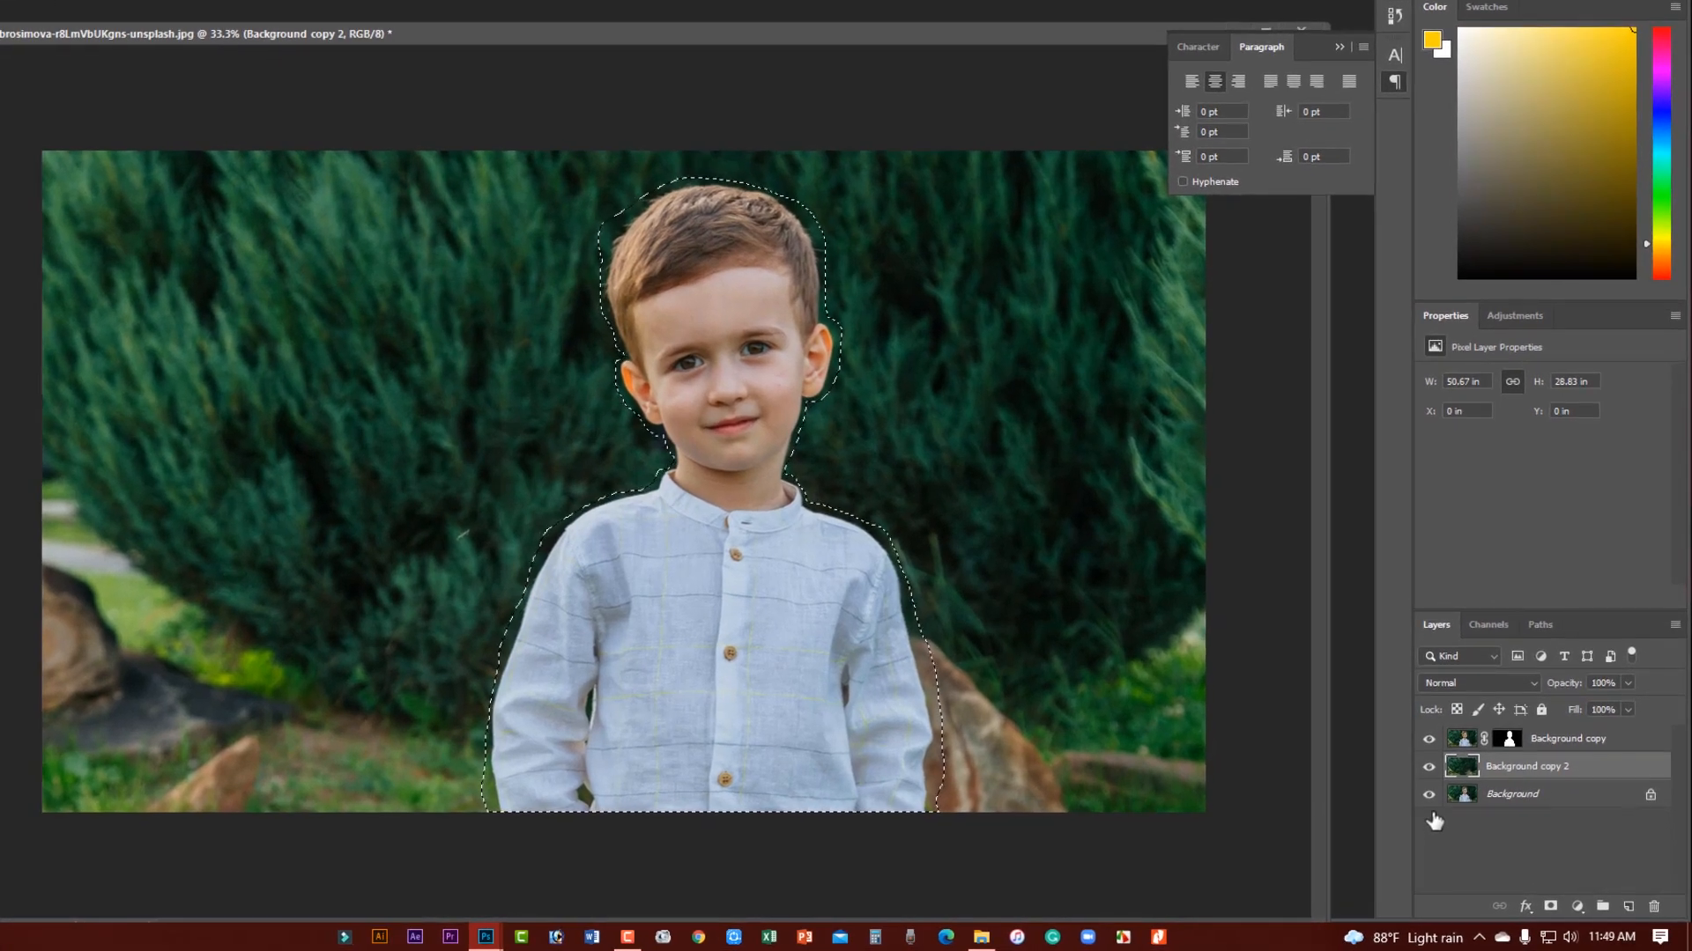
- Hide the masked boy layer to inspect the filled background, keep Background copy 2 selected, and show the boy again
{"action": "left_click", "coordinate": [1428, 738]}
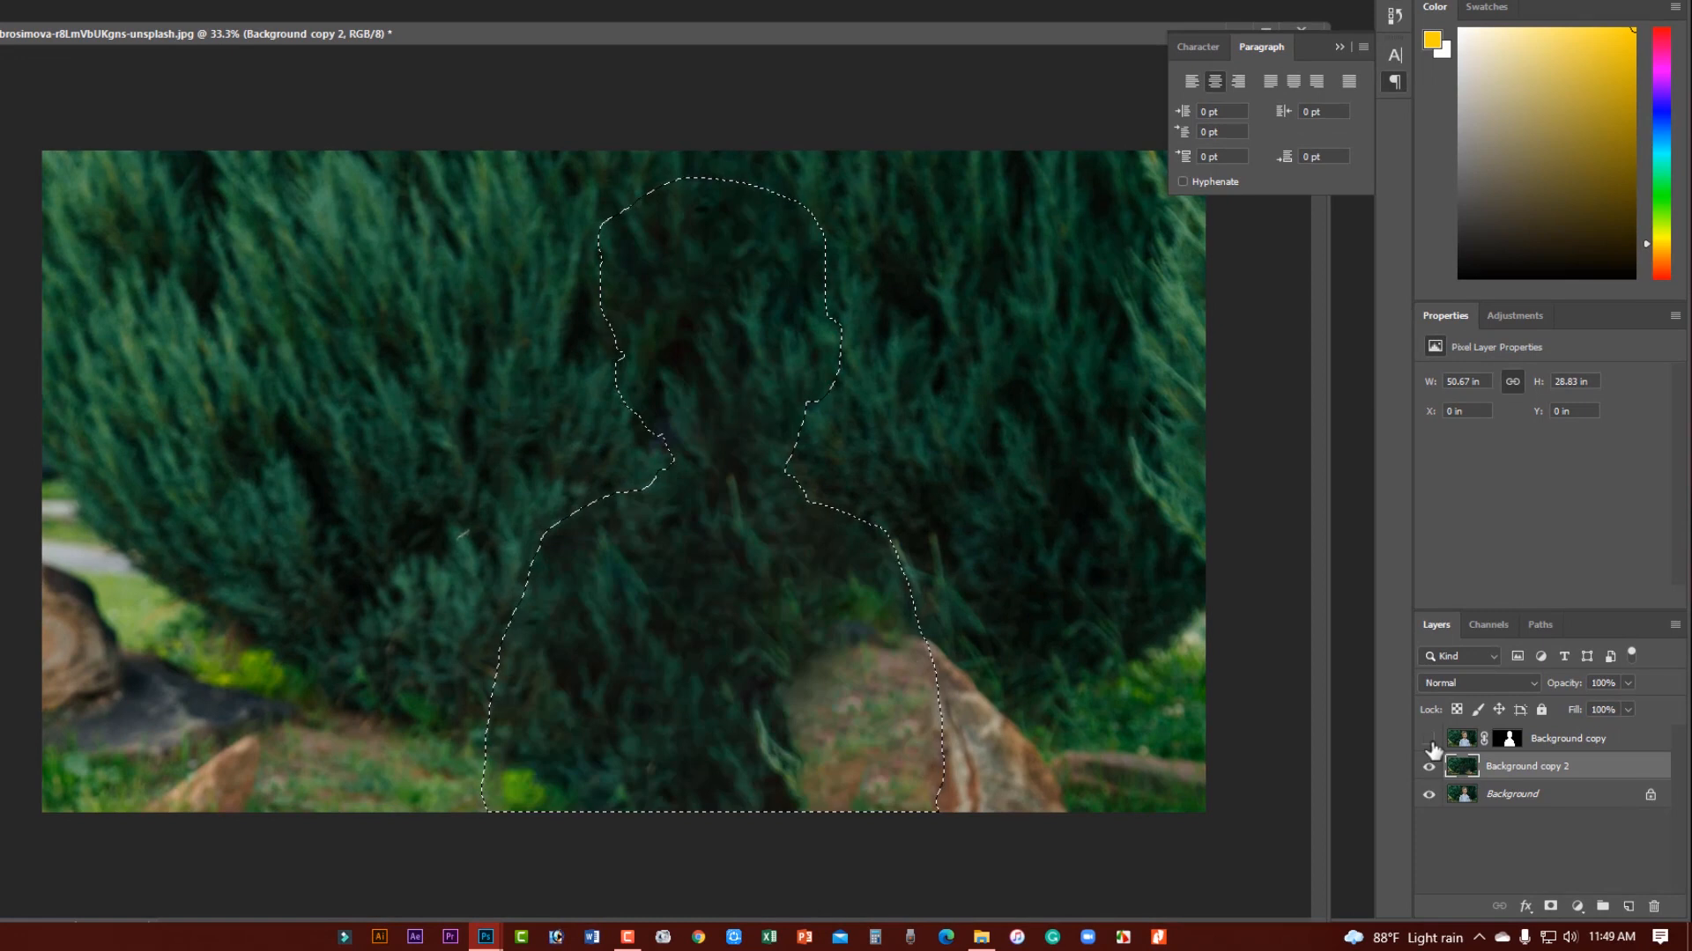
{"action": "left_click", "coordinate": [1510, 797]}
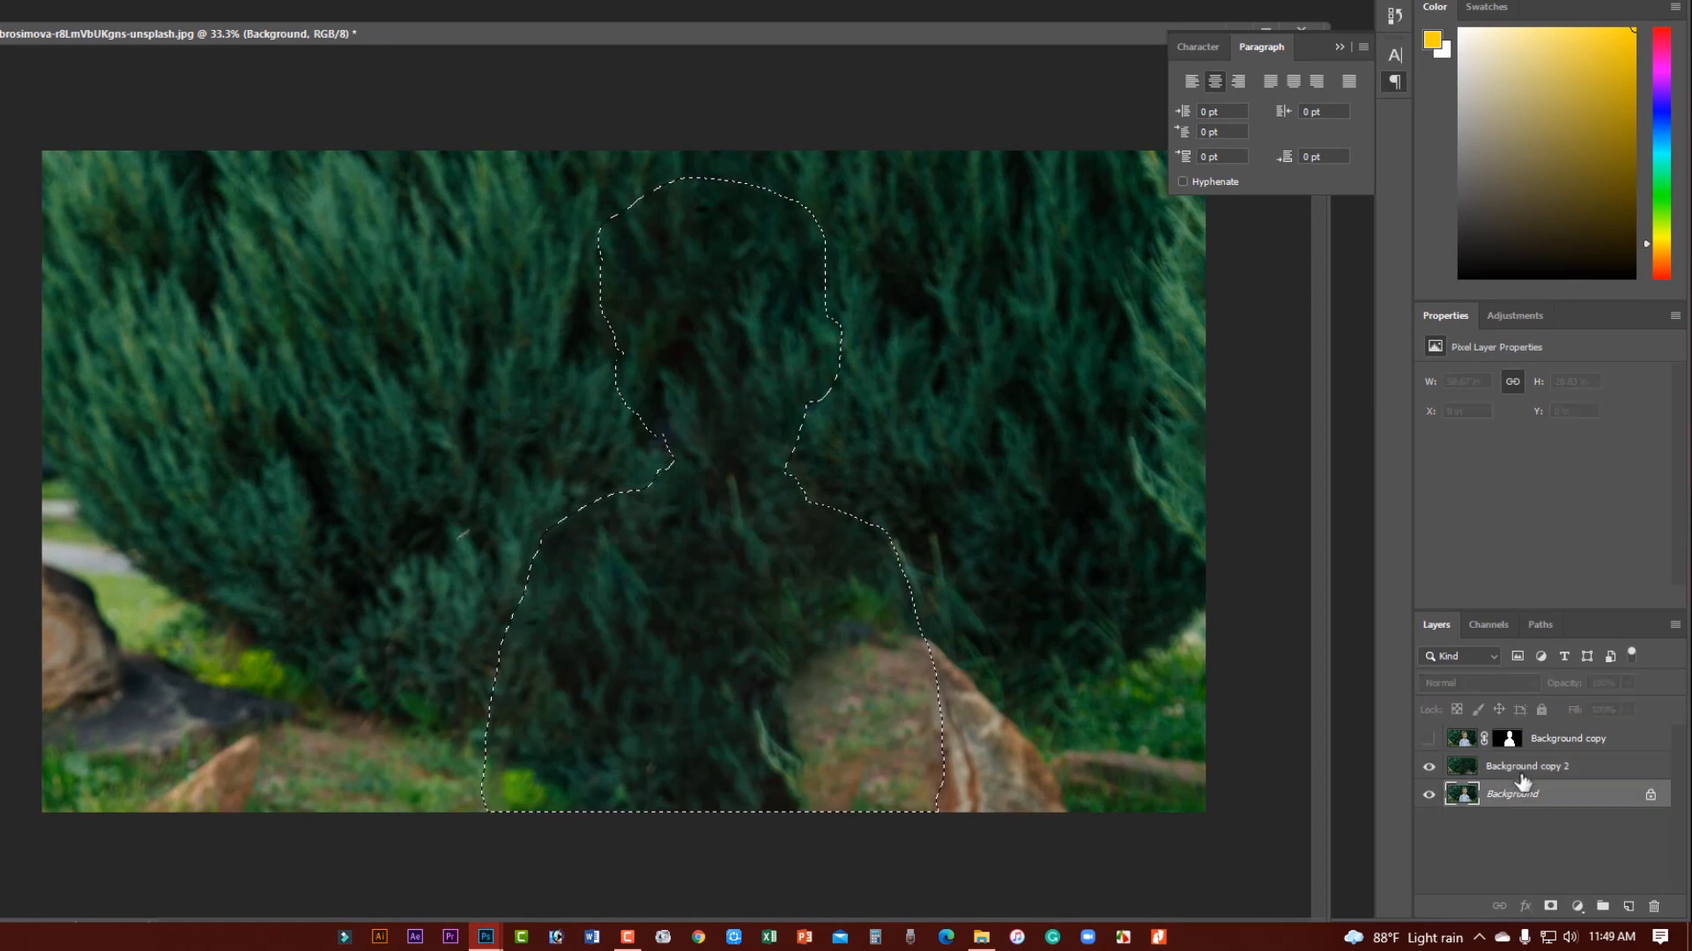
{"action": "left_click", "coordinate": [1519, 775]}
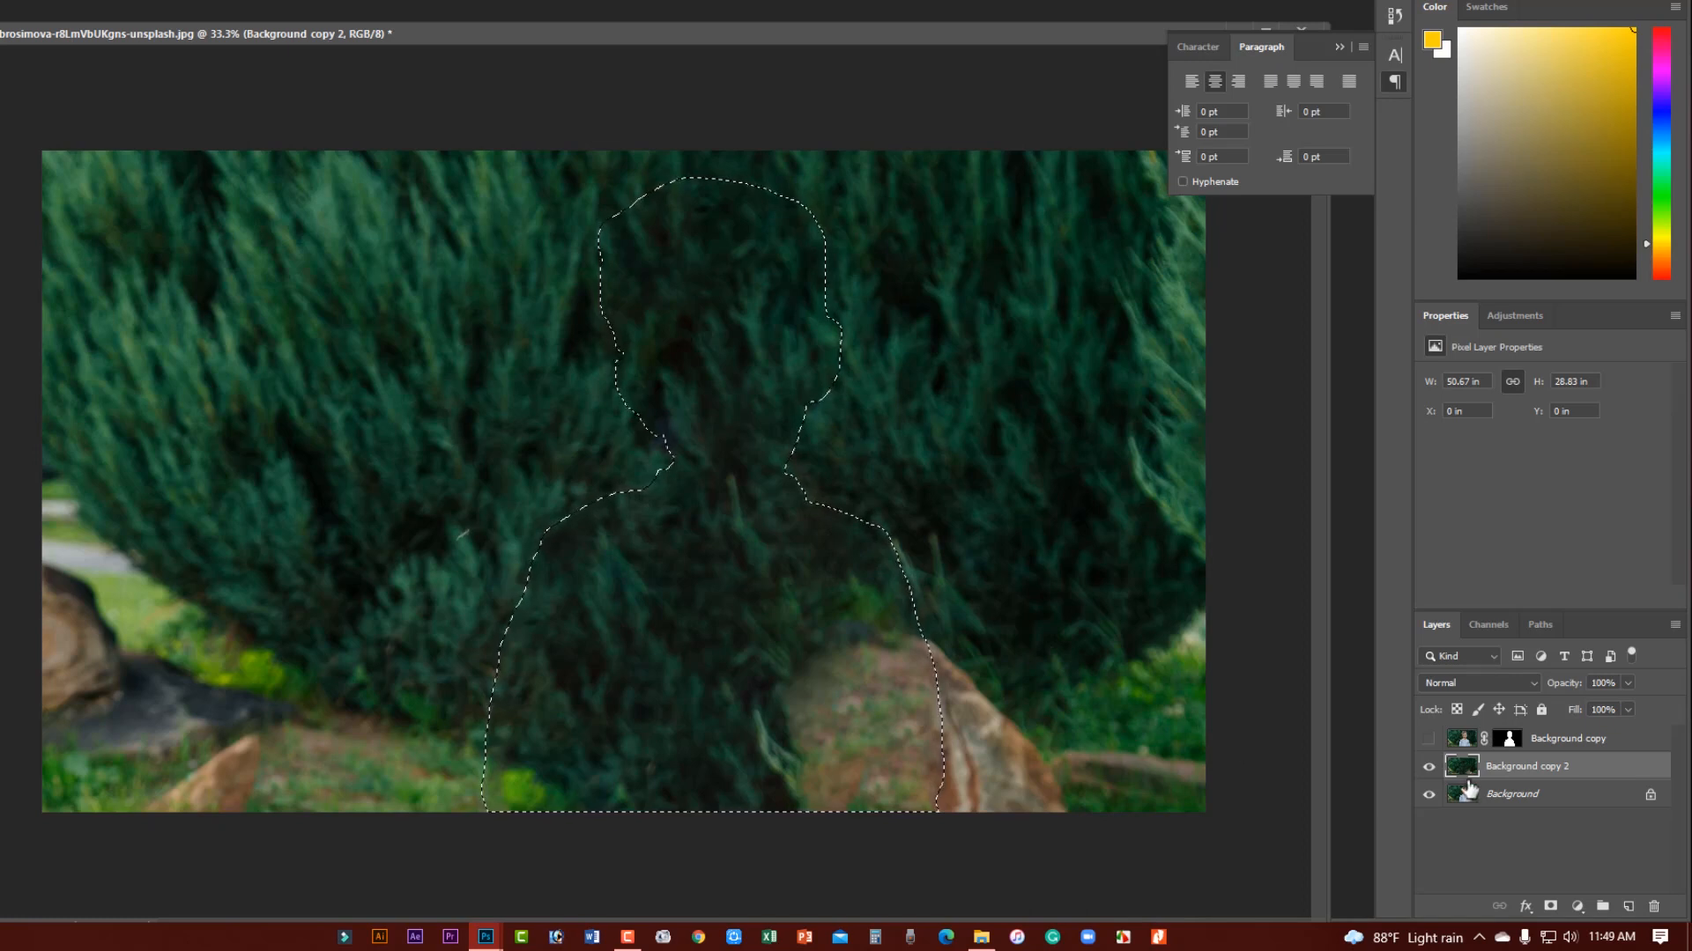
{"action": "left_click", "coordinate": [1428, 738]}
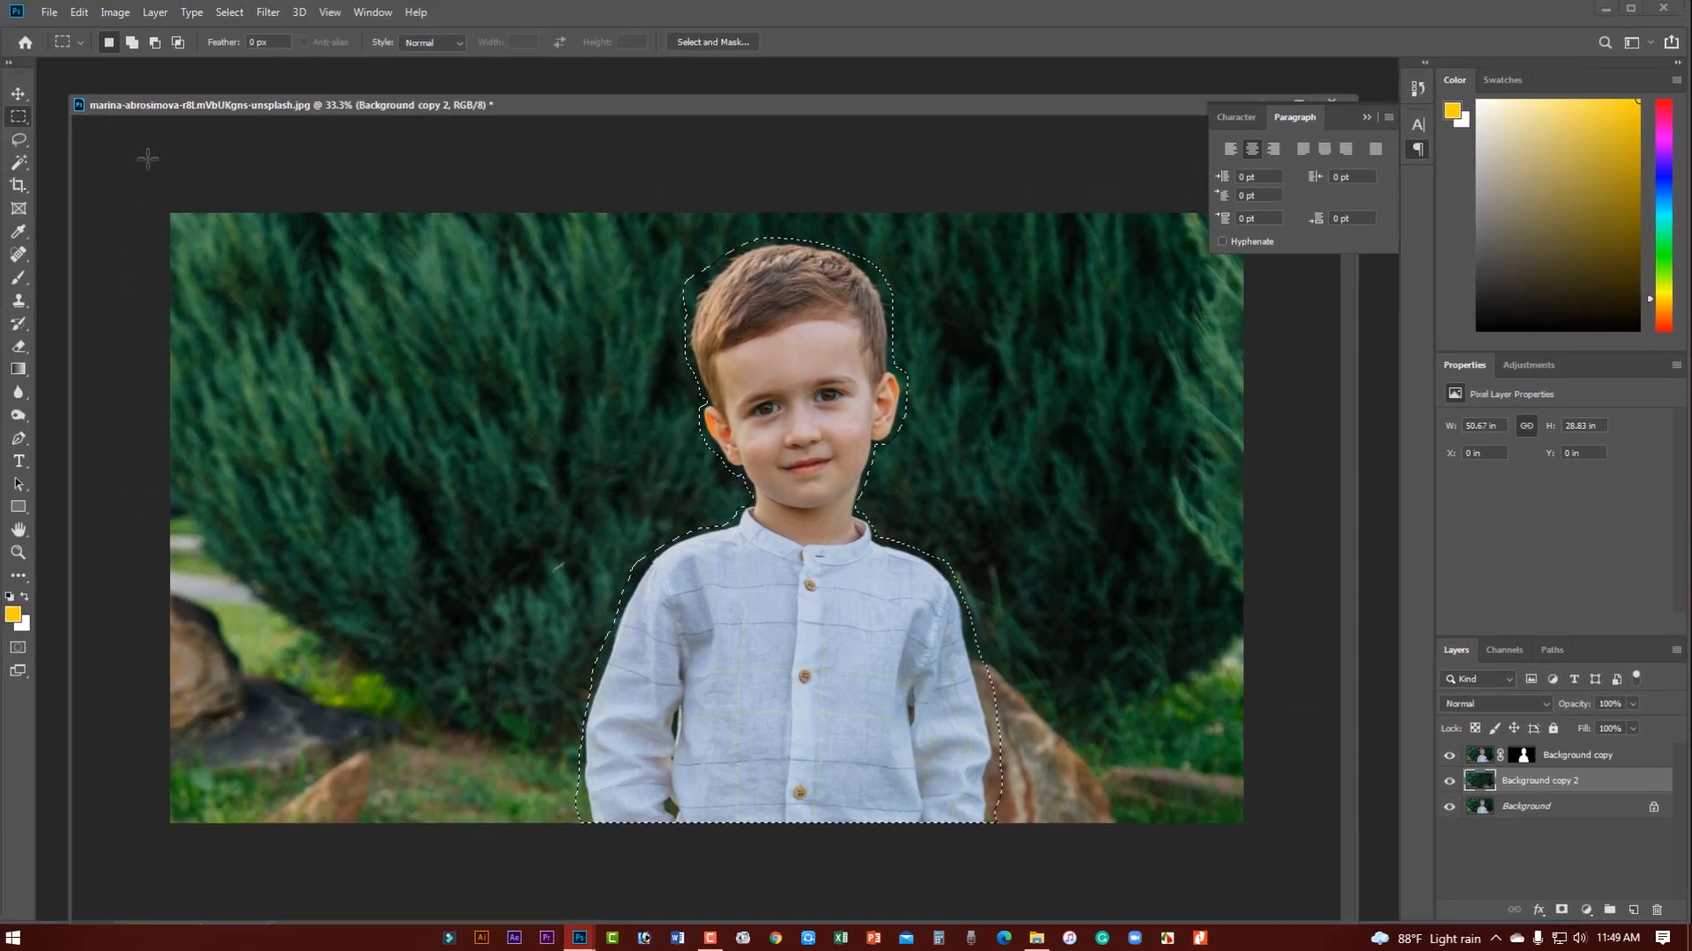
- Clear the selection around the boy
{"action": "key", "text": "ctrl+d"}
{"action": "right_click", "coordinate": [1016, 424], "text": "ctrl"}
{"action": "left_click", "coordinate": [1033, 435]}
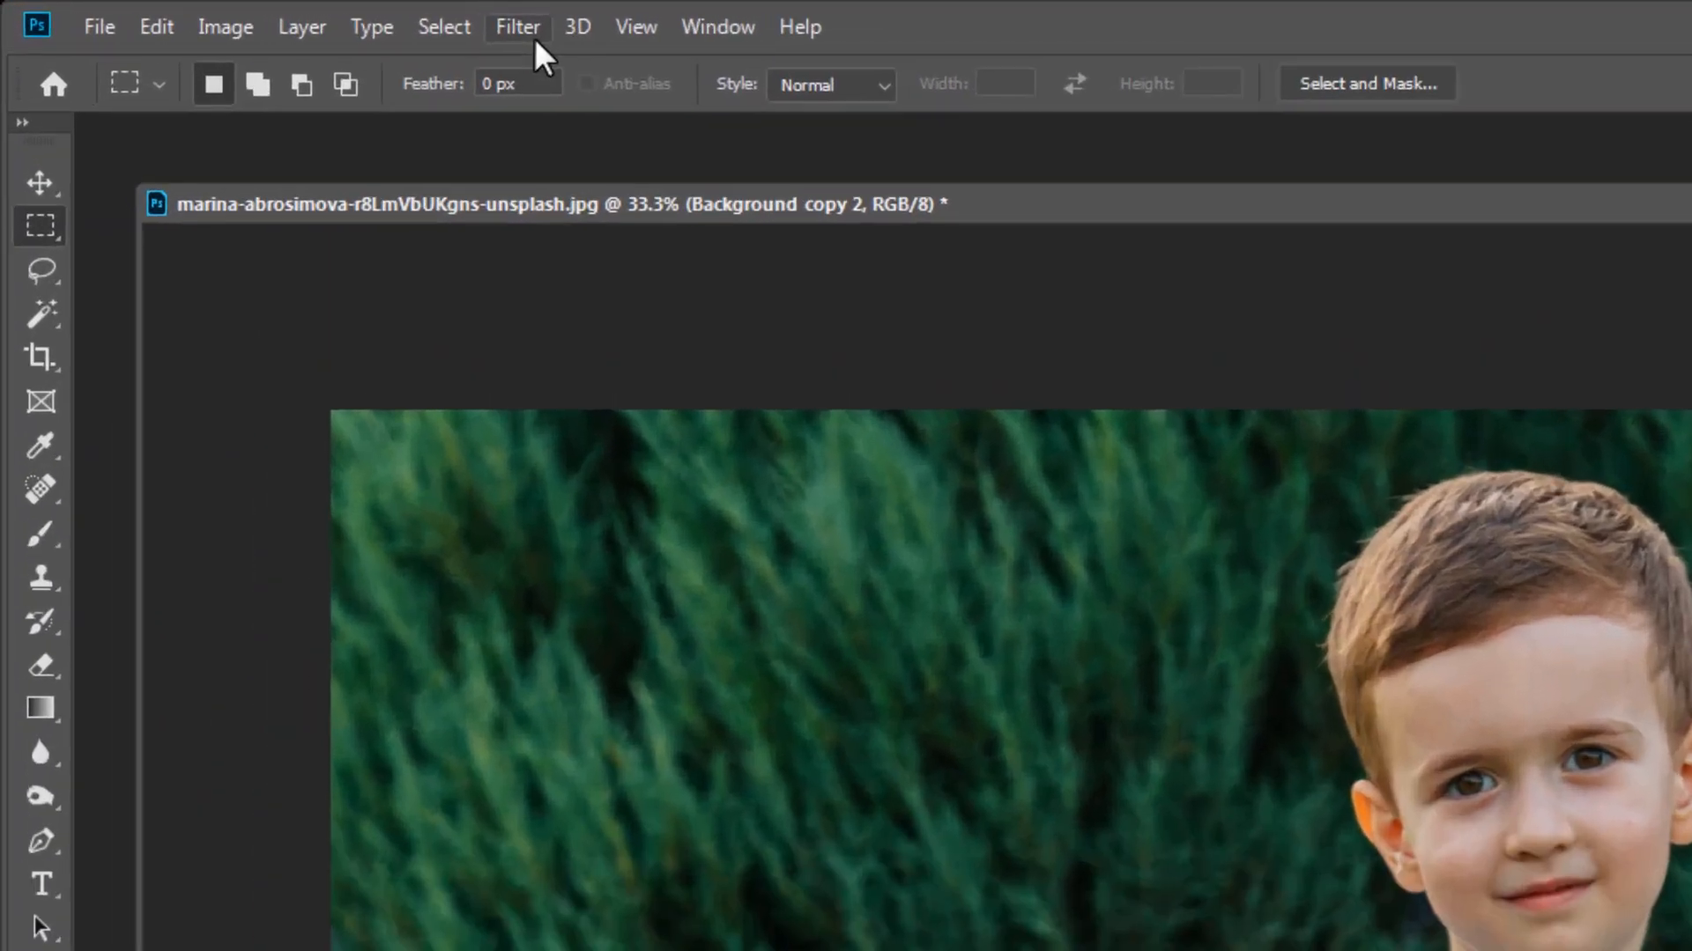
- Apply a Lens Blur with a radius of 100 to the Background copy 2 layer
{"action": "left_click", "coordinate": [274, 16]}
{"action": "left_click", "coordinate": [590, 44]}
{"action": "mouse_move", "coordinate": [722, 452]}
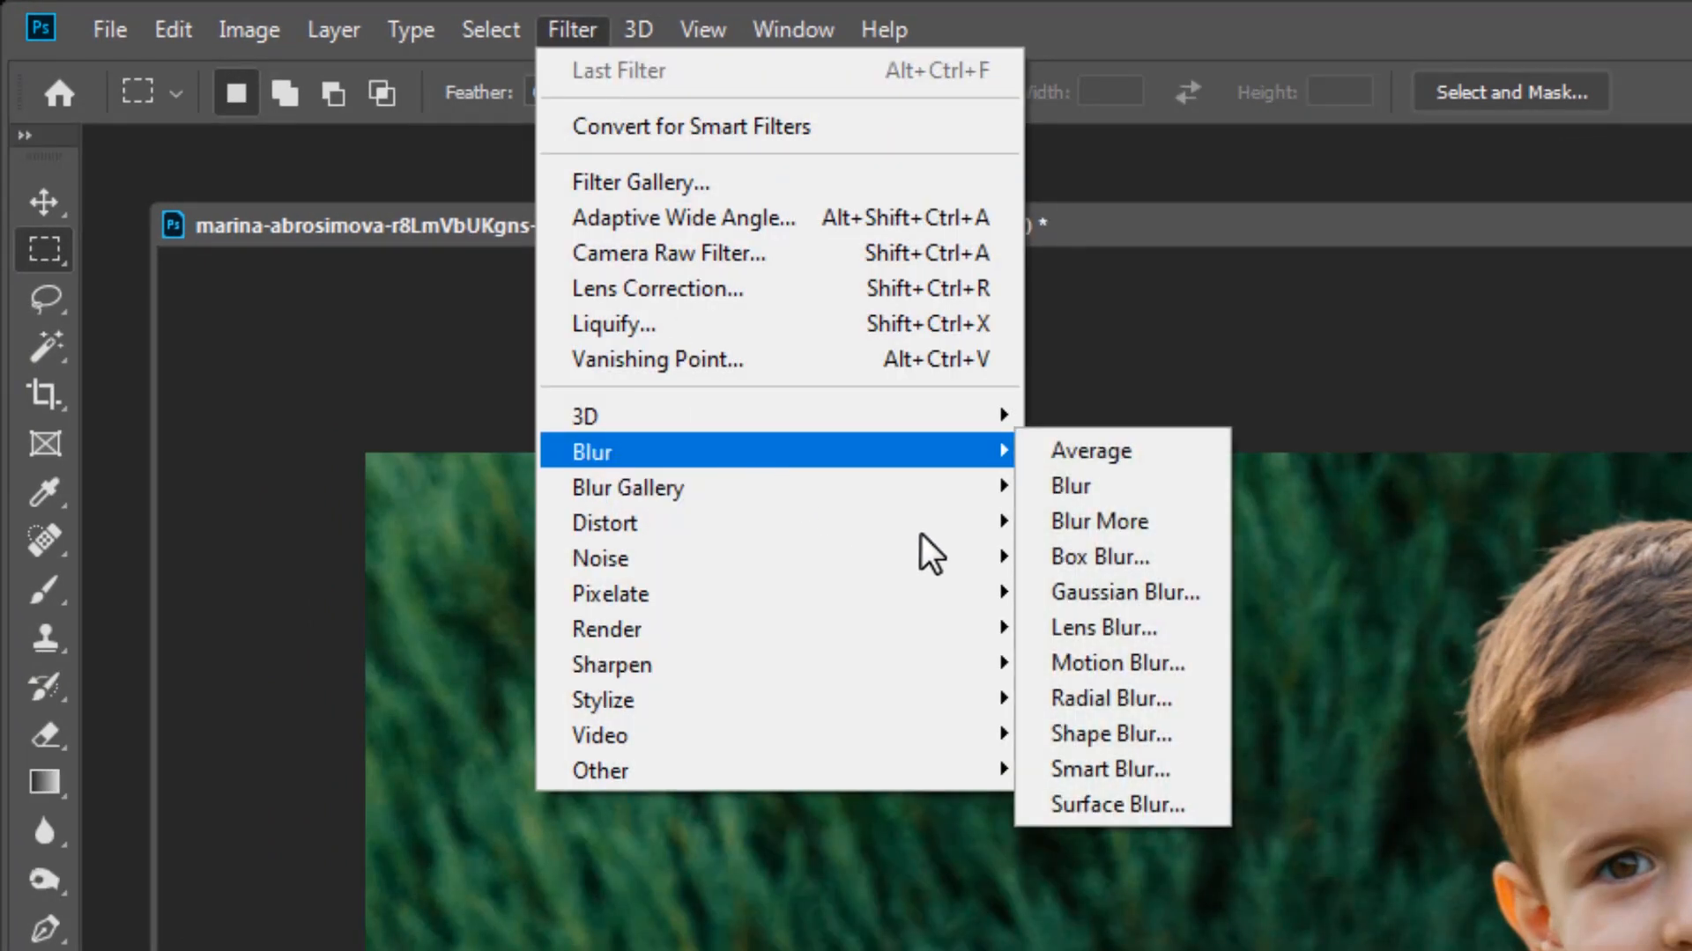
{"action": "left_click", "coordinate": [1137, 627]}
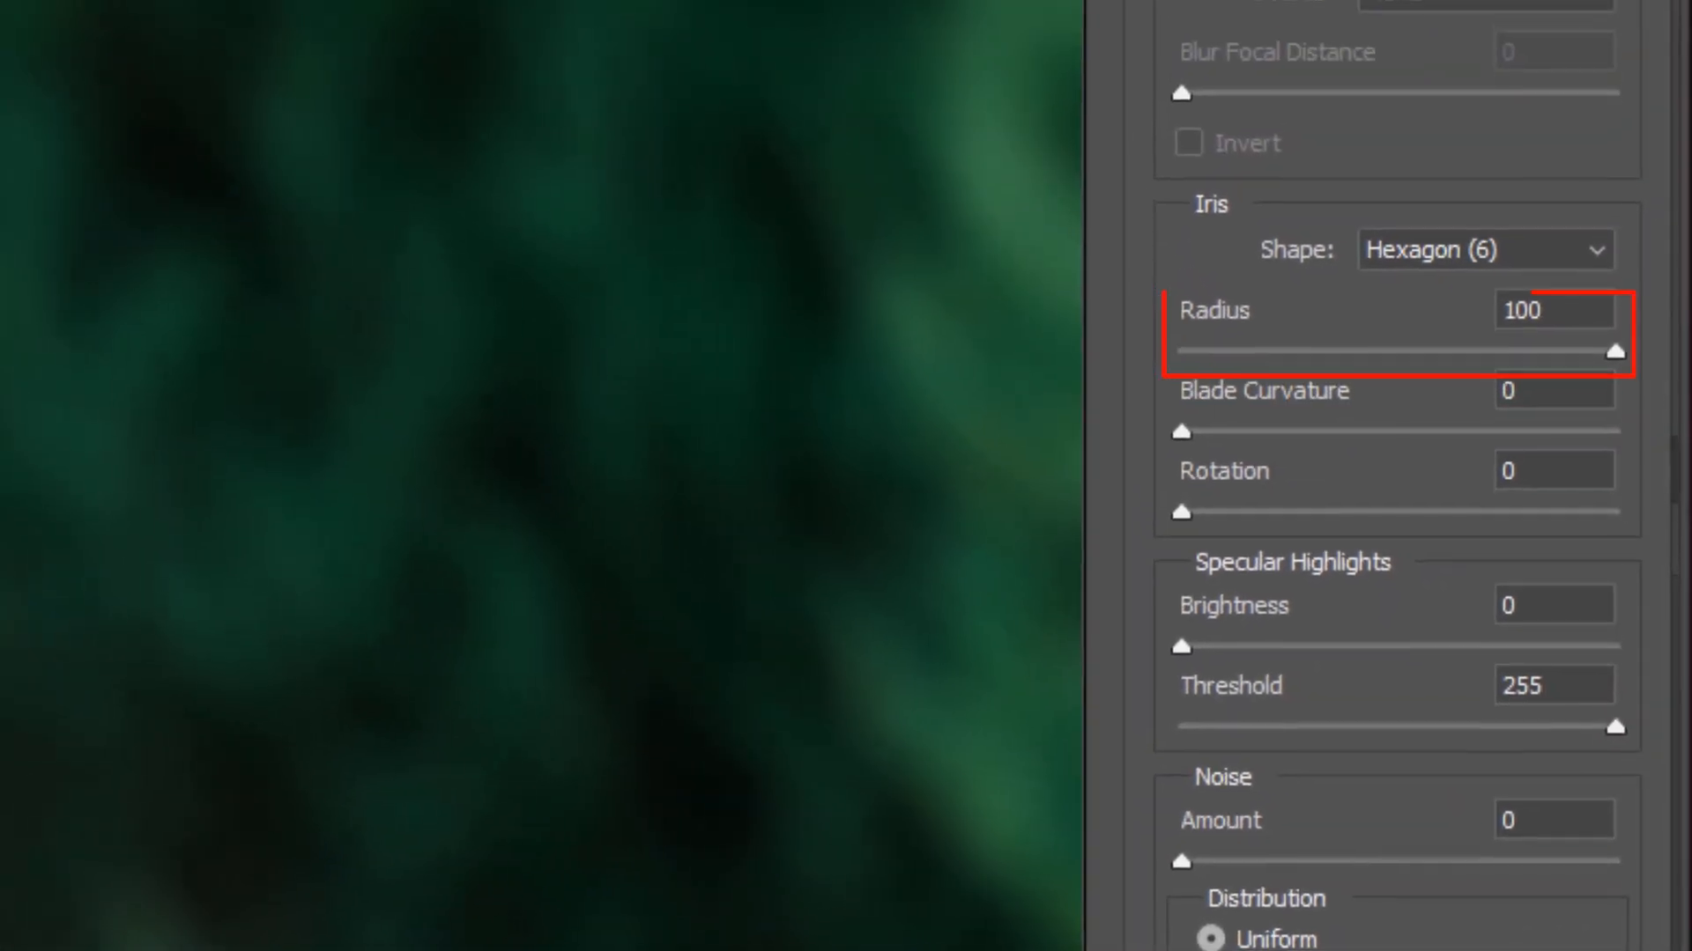
{"action": "left_click", "coordinate": [1558, 17]}
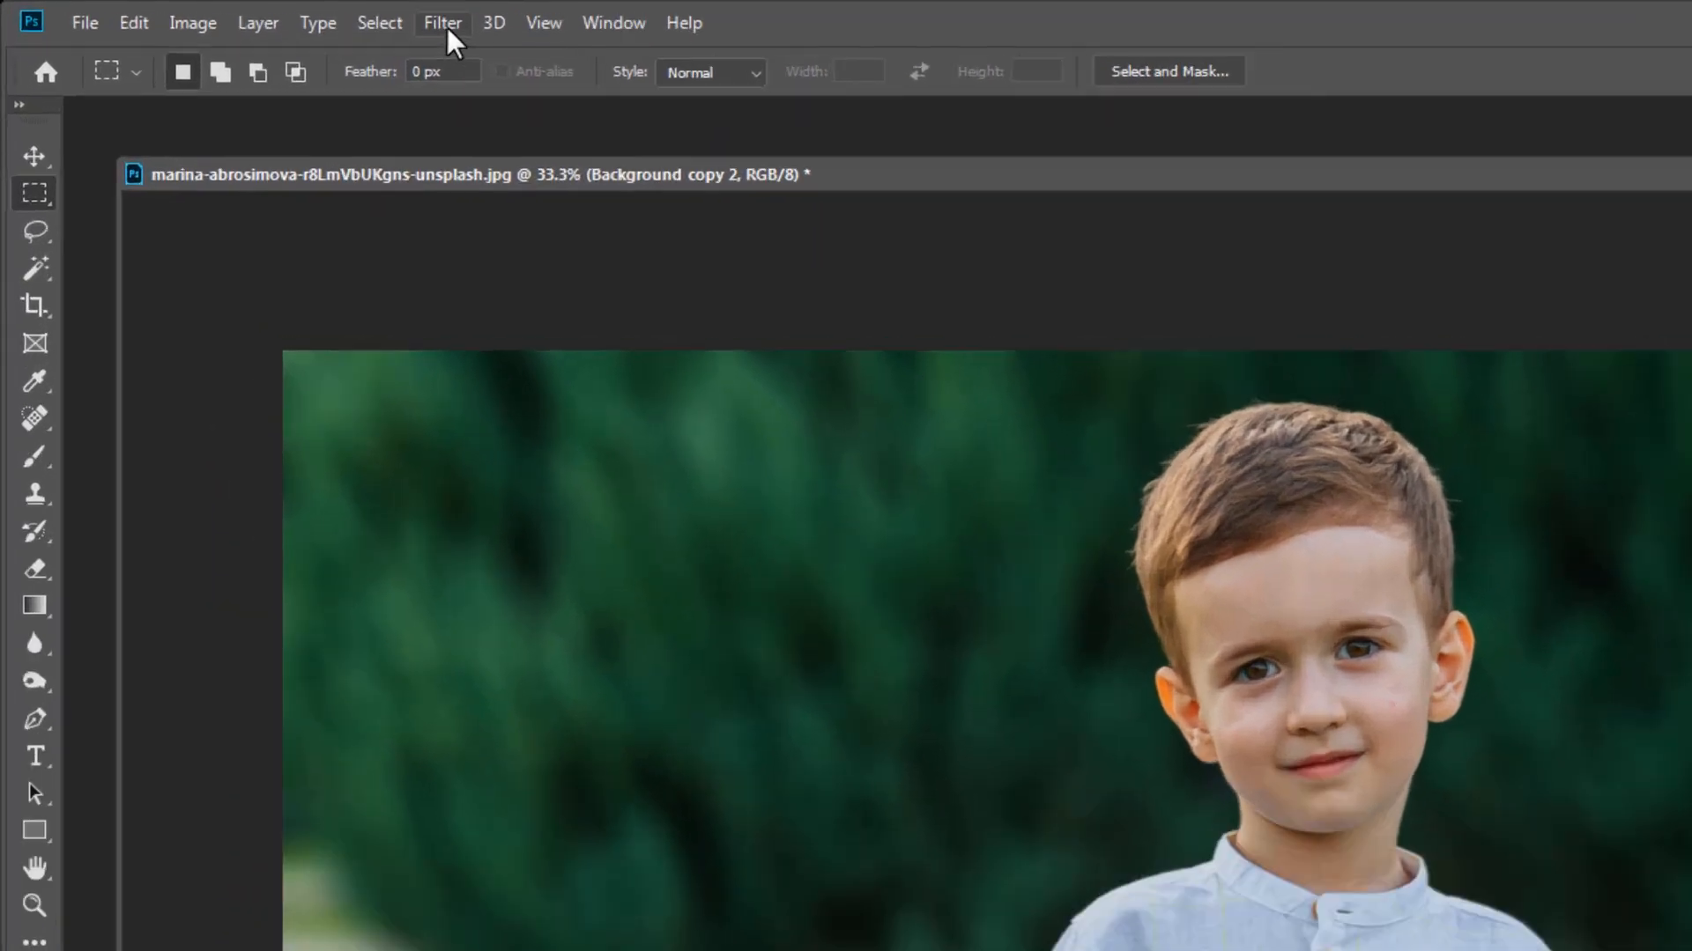
- Apply a Gaussian Blur with a radius of 58.2 pixels to the Background copy 2 layer
{"action": "left_click", "coordinate": [275, 14]}
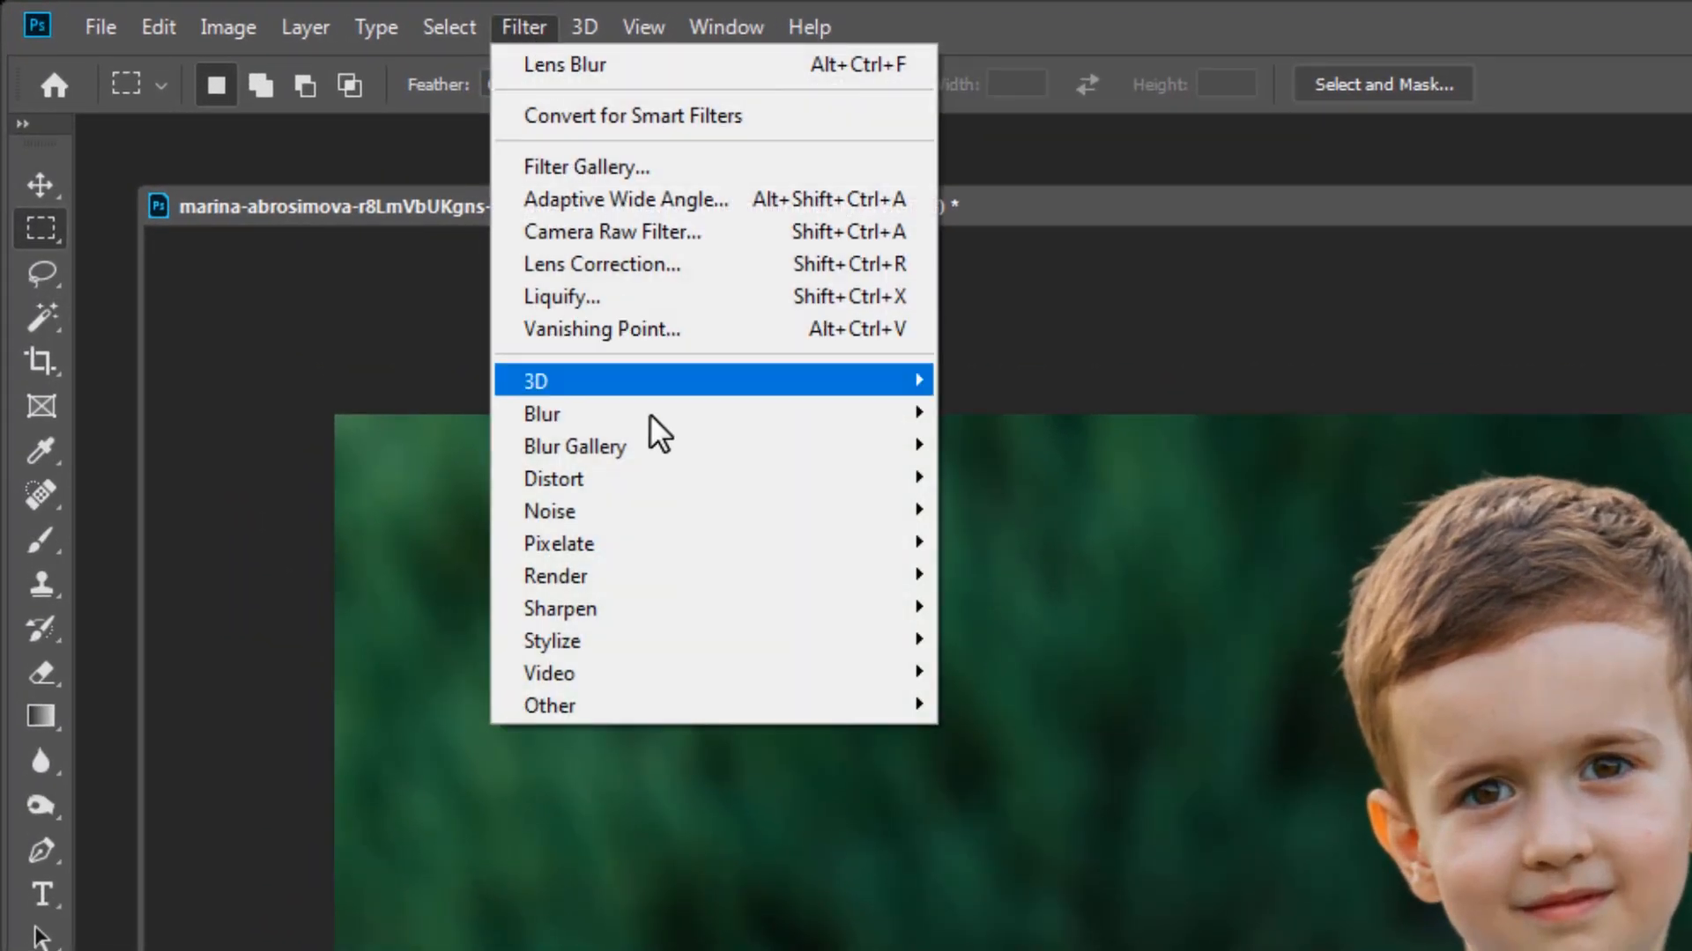
{"action": "mouse_move", "coordinate": [342, 222]}
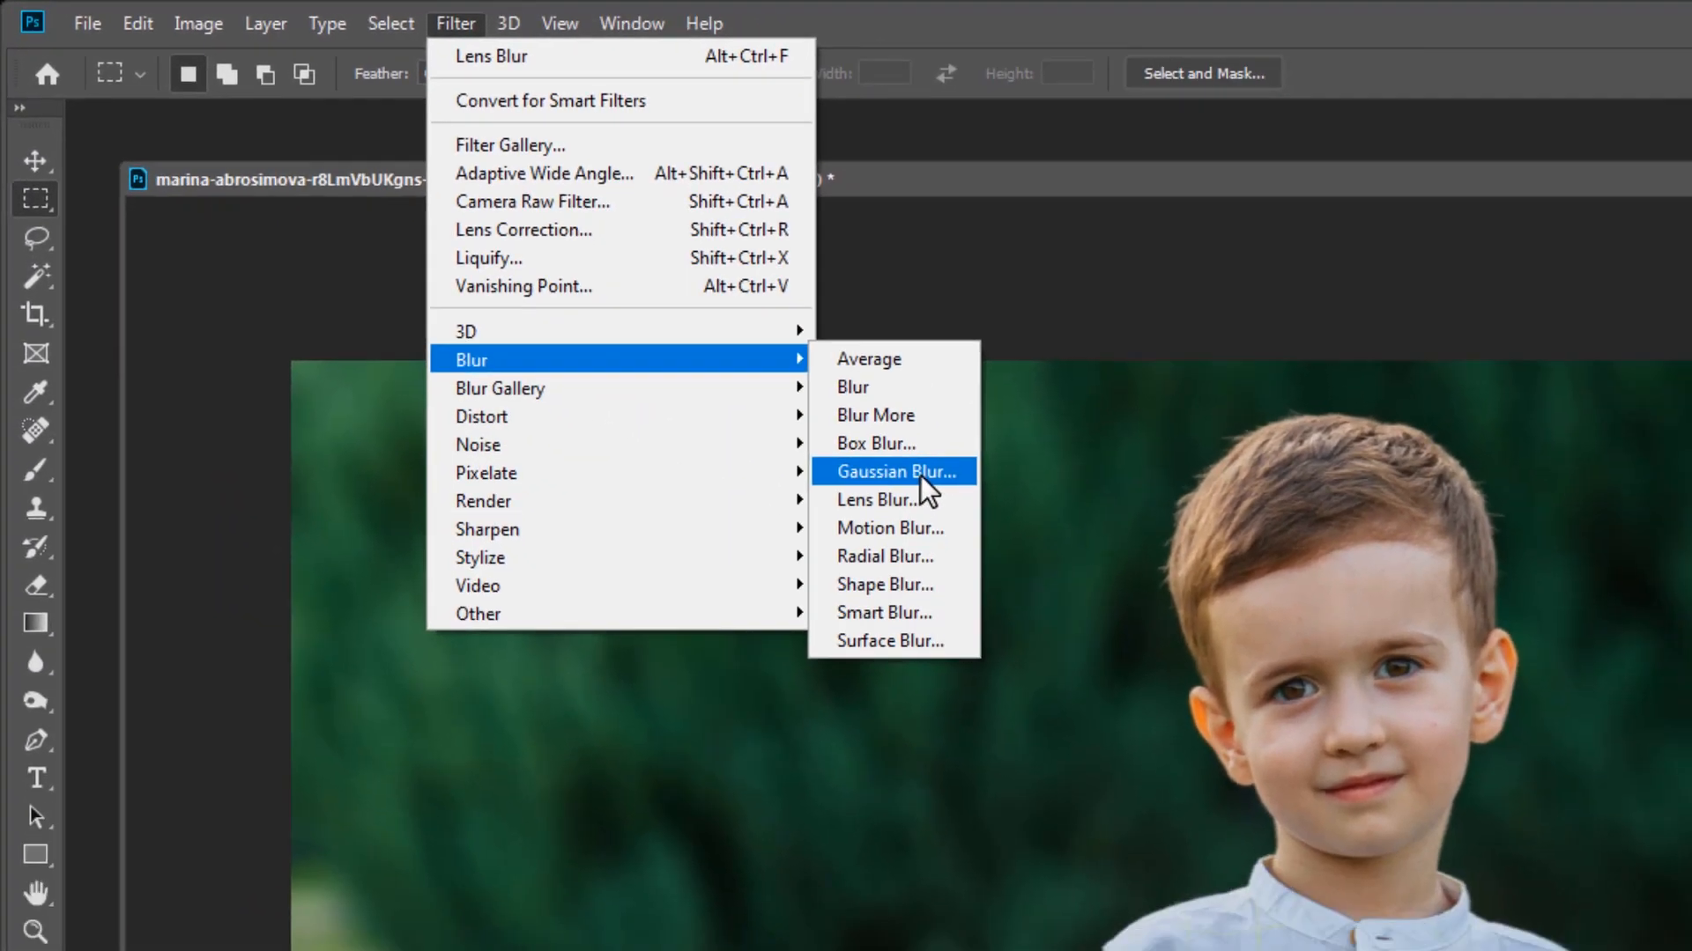
{"action": "left_click", "coordinate": [1027, 542]}
{"action": "left_click_drag", "start_coordinate": [1239, 467], "coordinate": [1339, 543]}
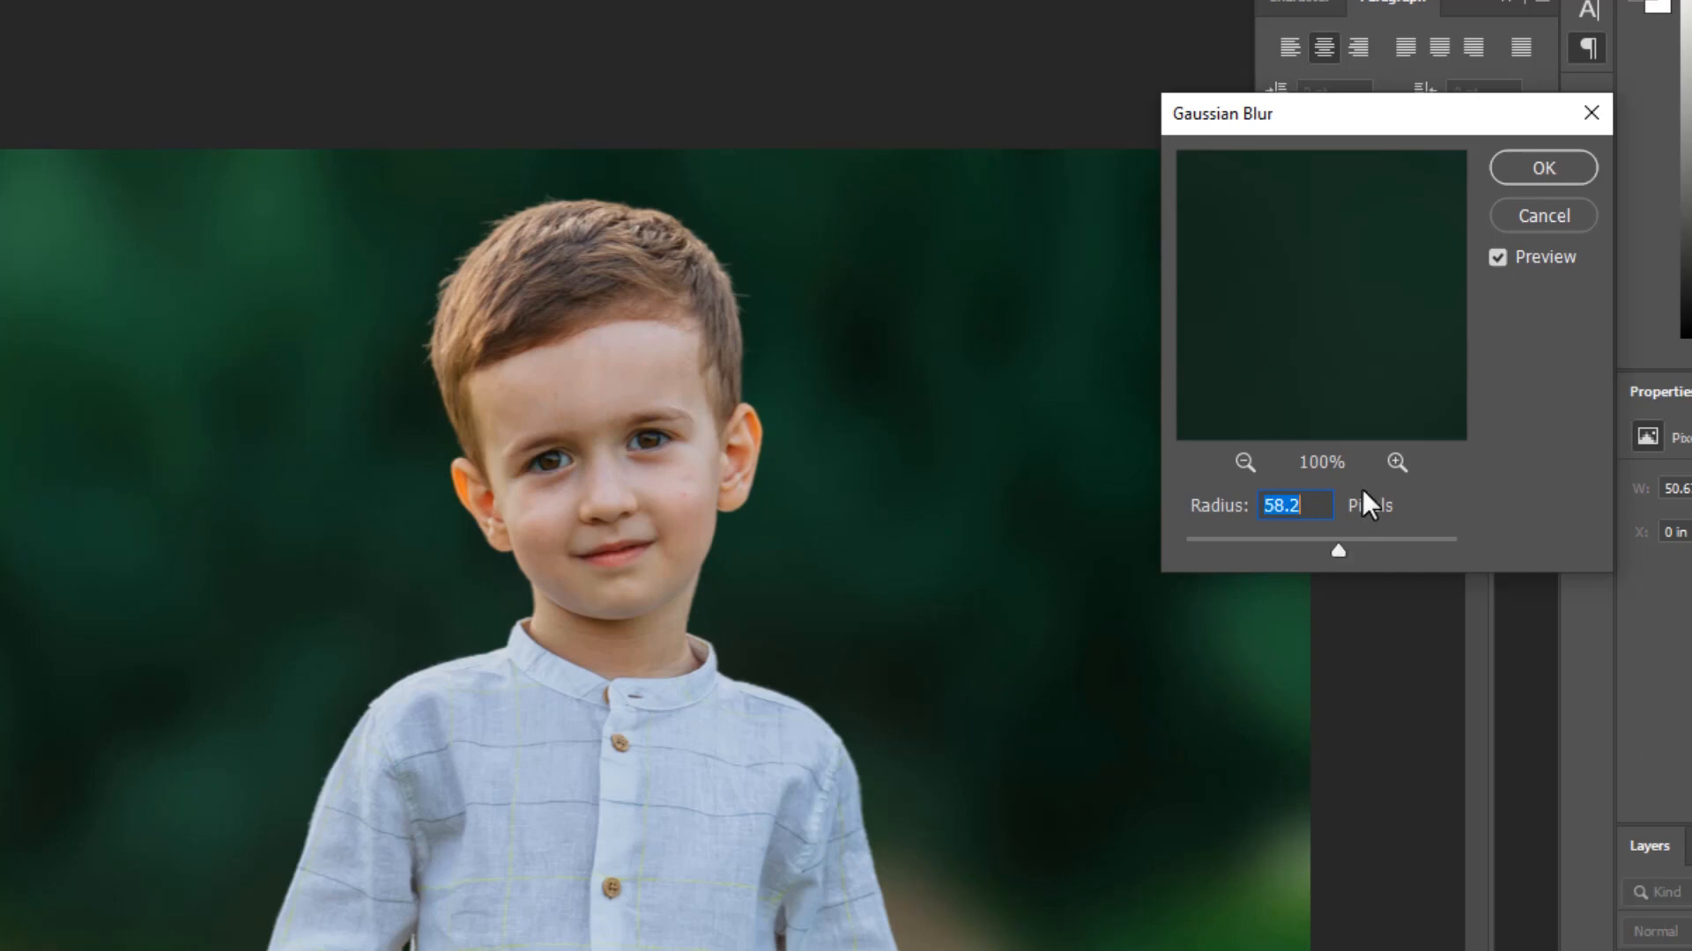
{"action": "left_click", "coordinate": [1510, 165]}
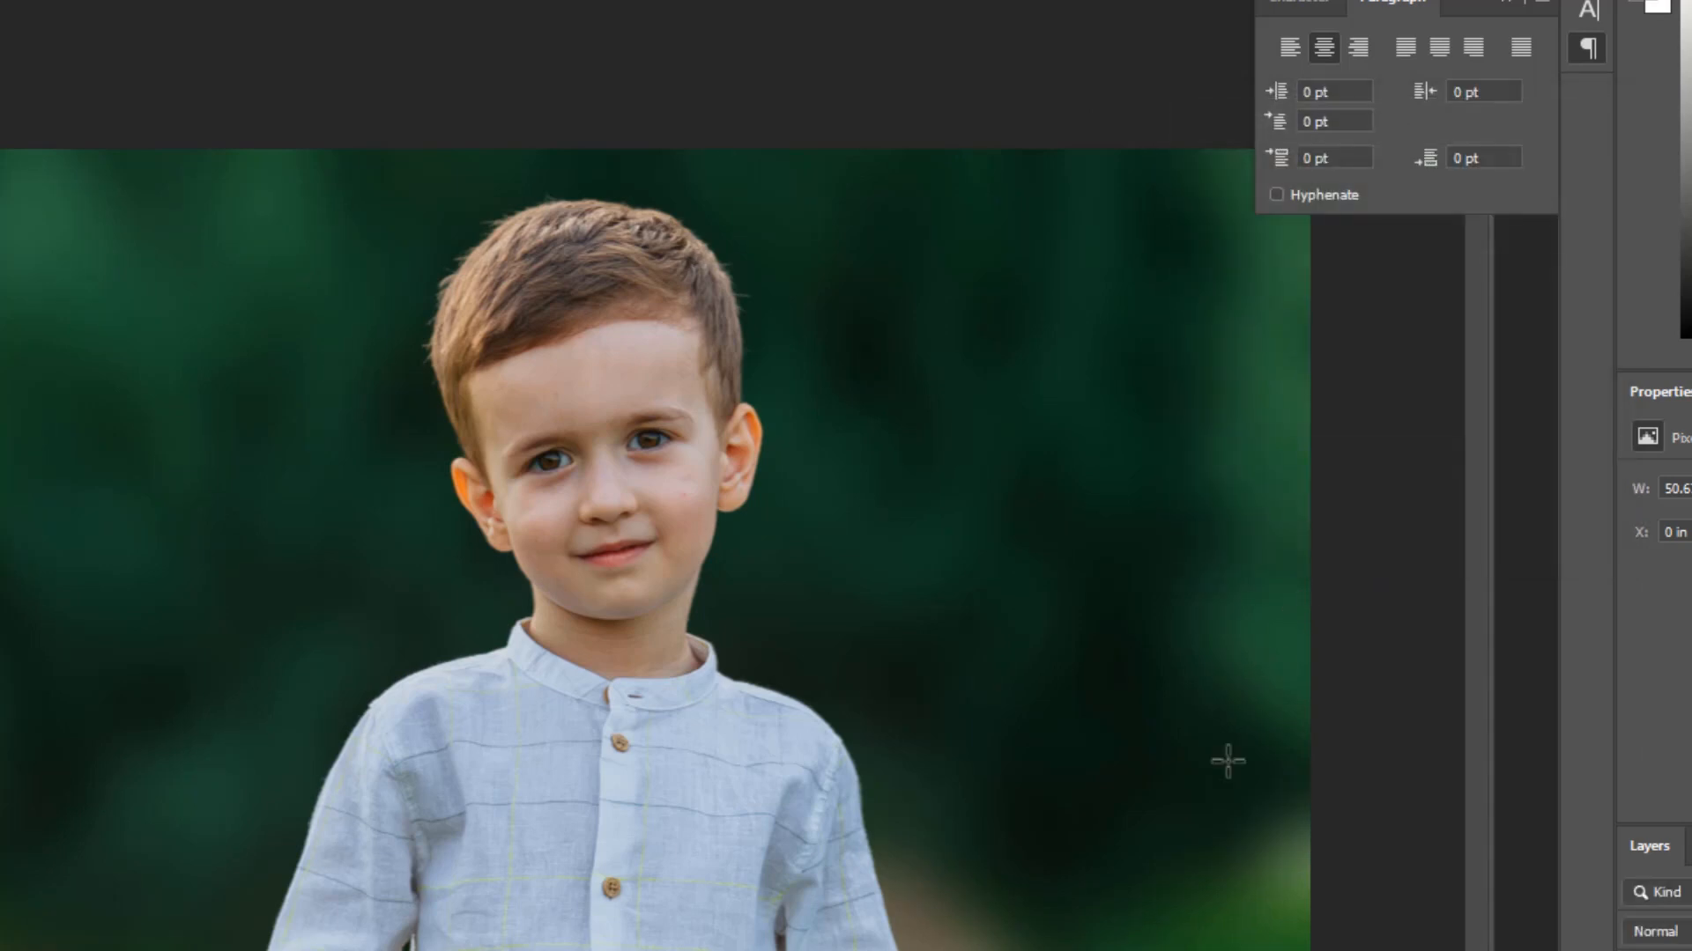
- Add a Color Lookup adjustment layer above the masked boy layer
{"action": "scroll", "coordinate": [687, 256], "scroll_direction": "up", "scroll_amount": 3}
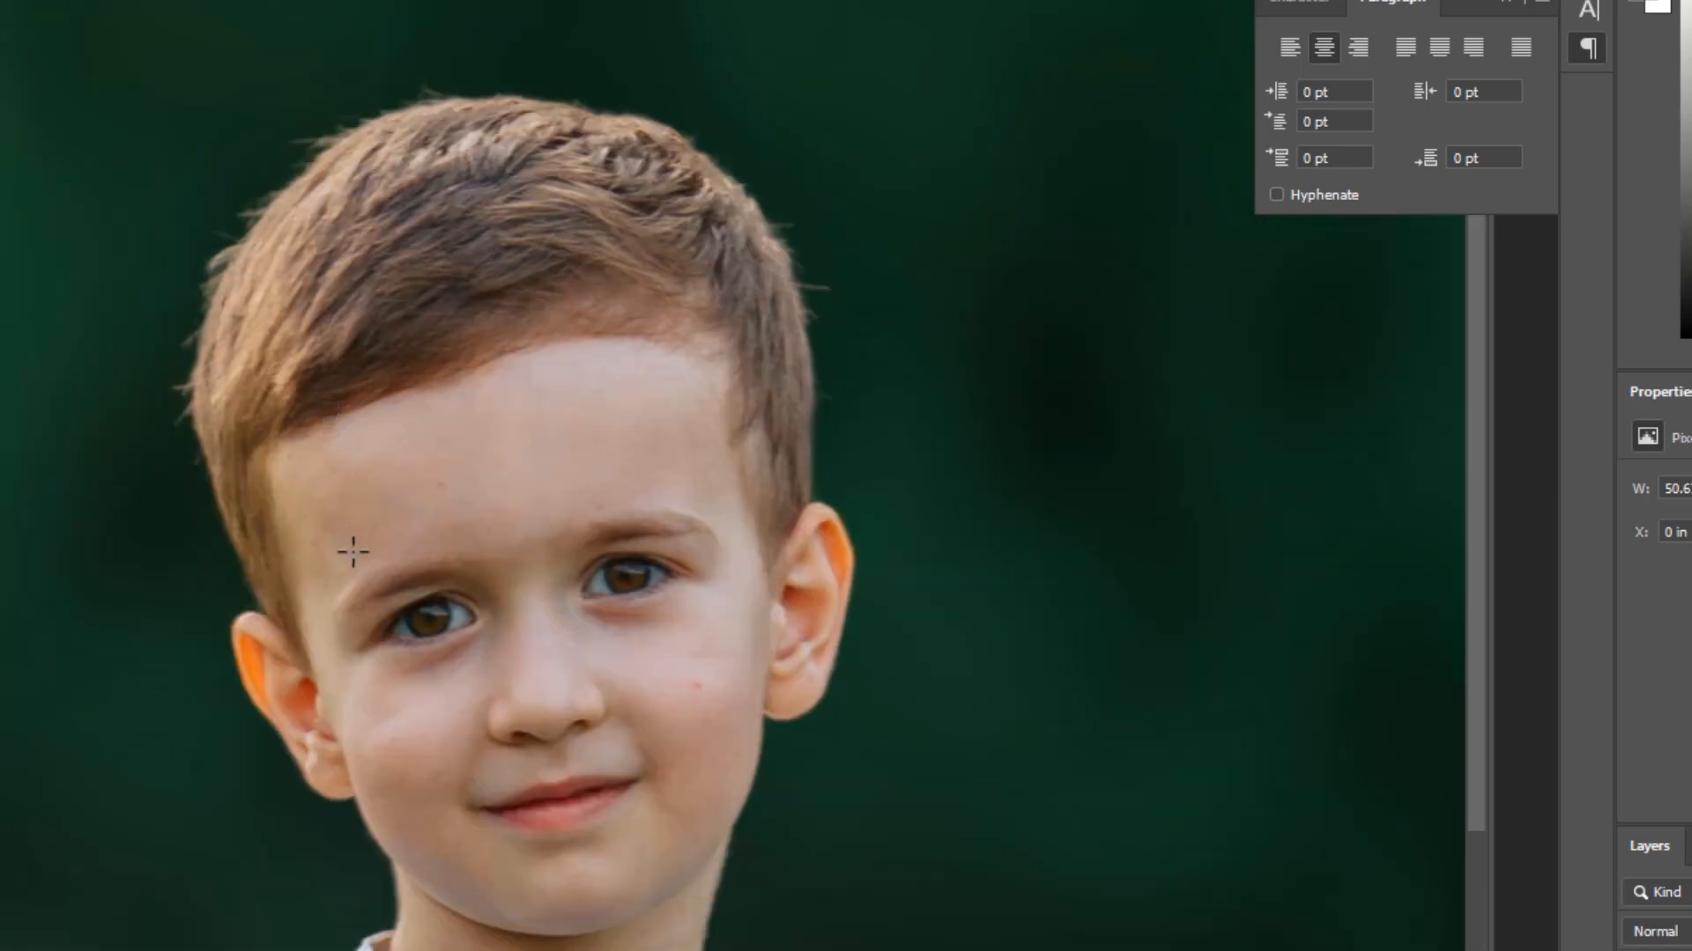
{"action": "scroll", "coordinate": [353, 552], "scroll_direction": "down", "scroll_amount": 3}
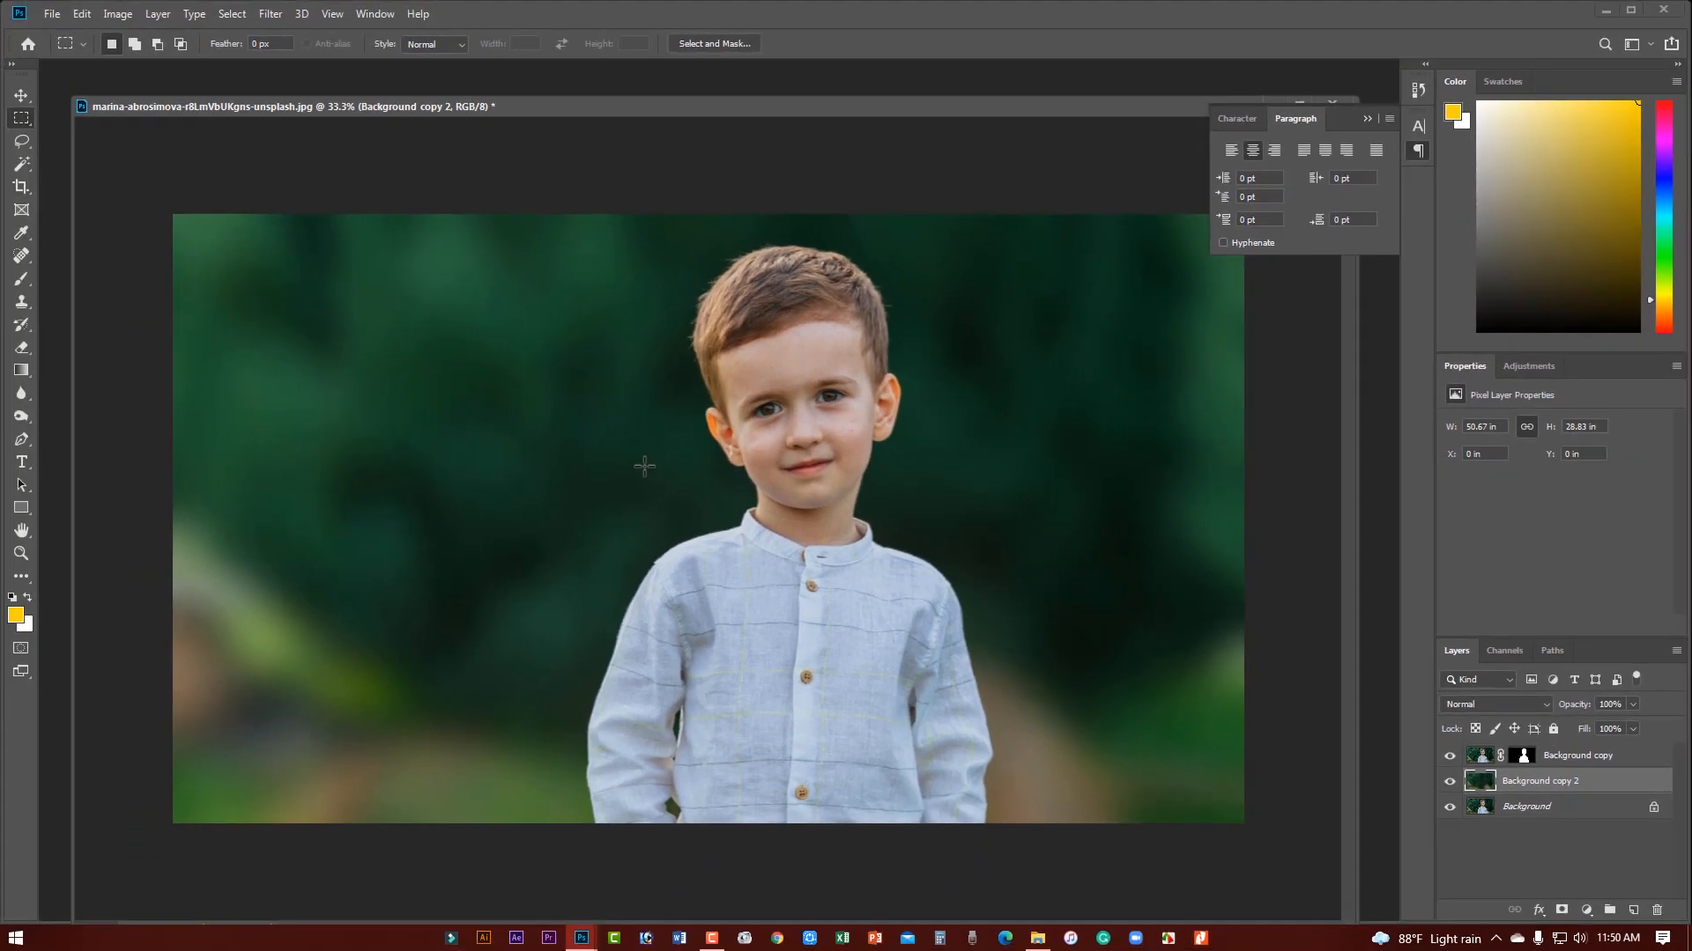
{"action": "left_click", "coordinate": [1568, 865]}
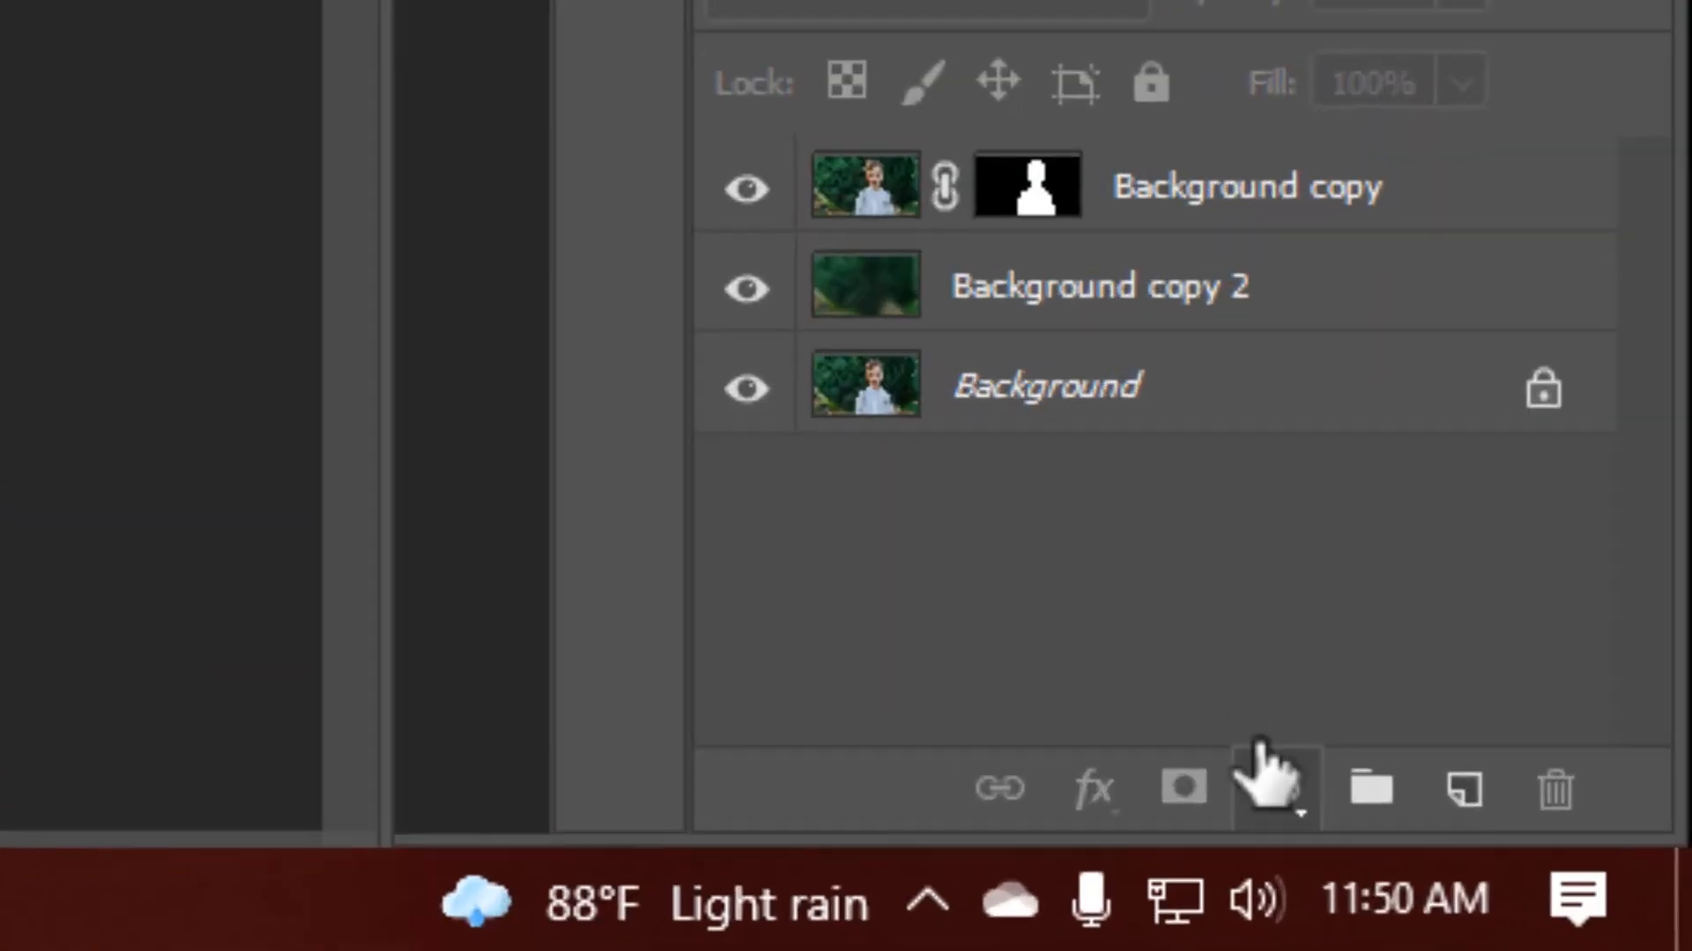
{"action": "left_click", "coordinate": [1586, 909]}
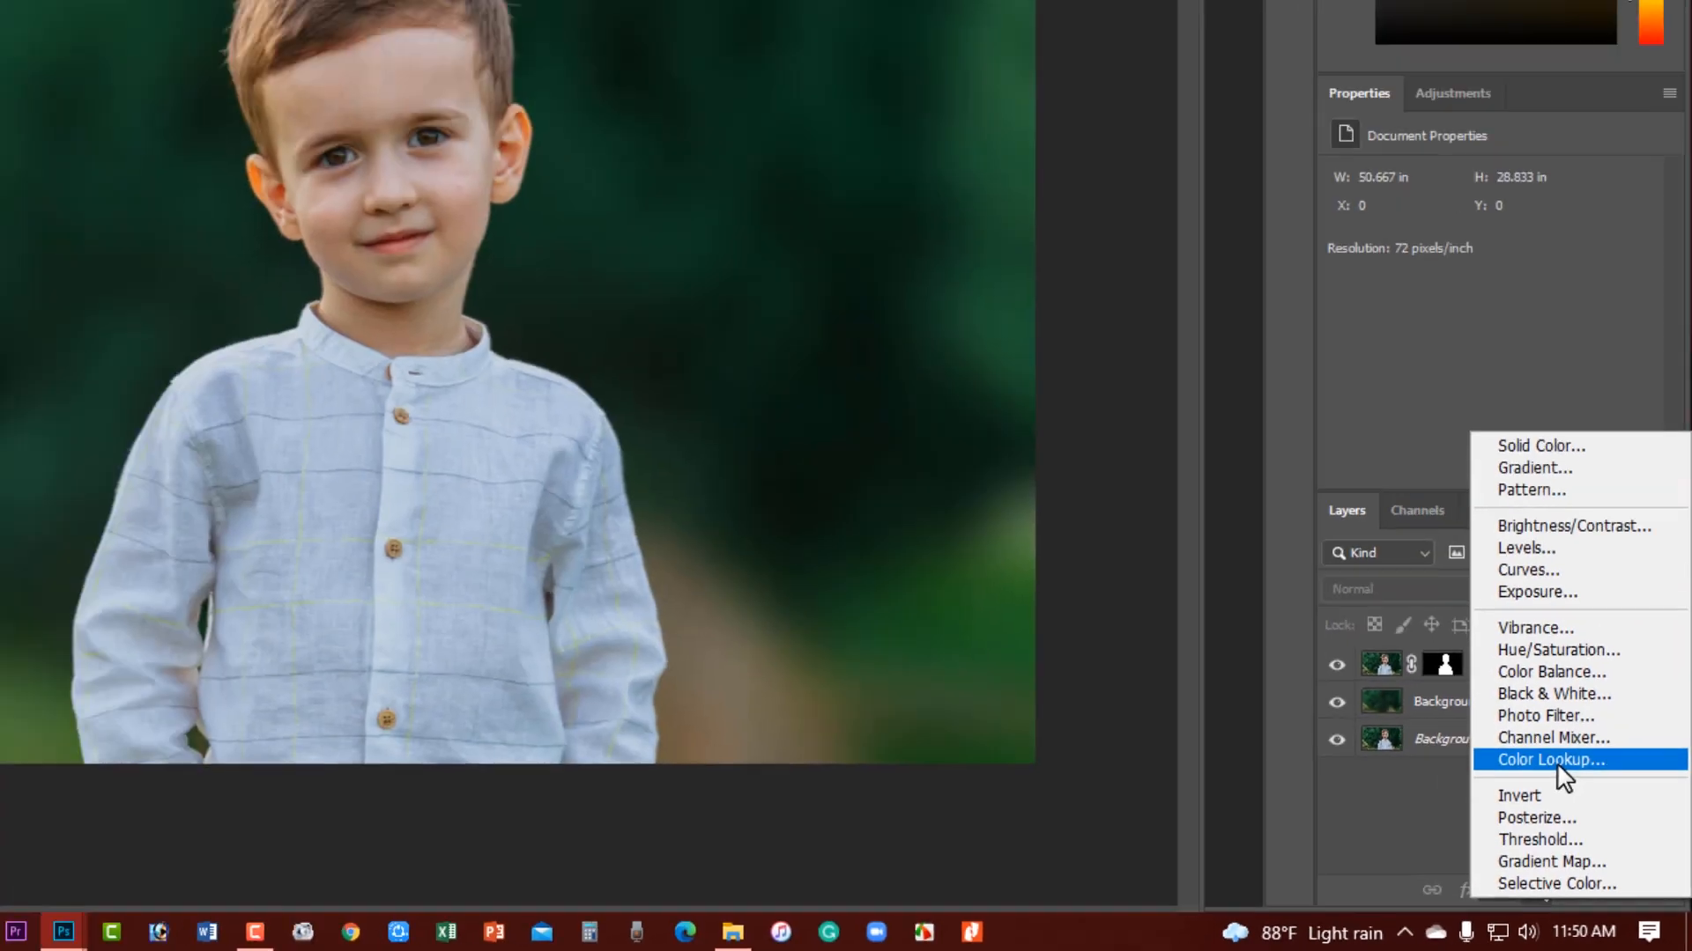
{"action": "left_click", "coordinate": [1583, 801]}
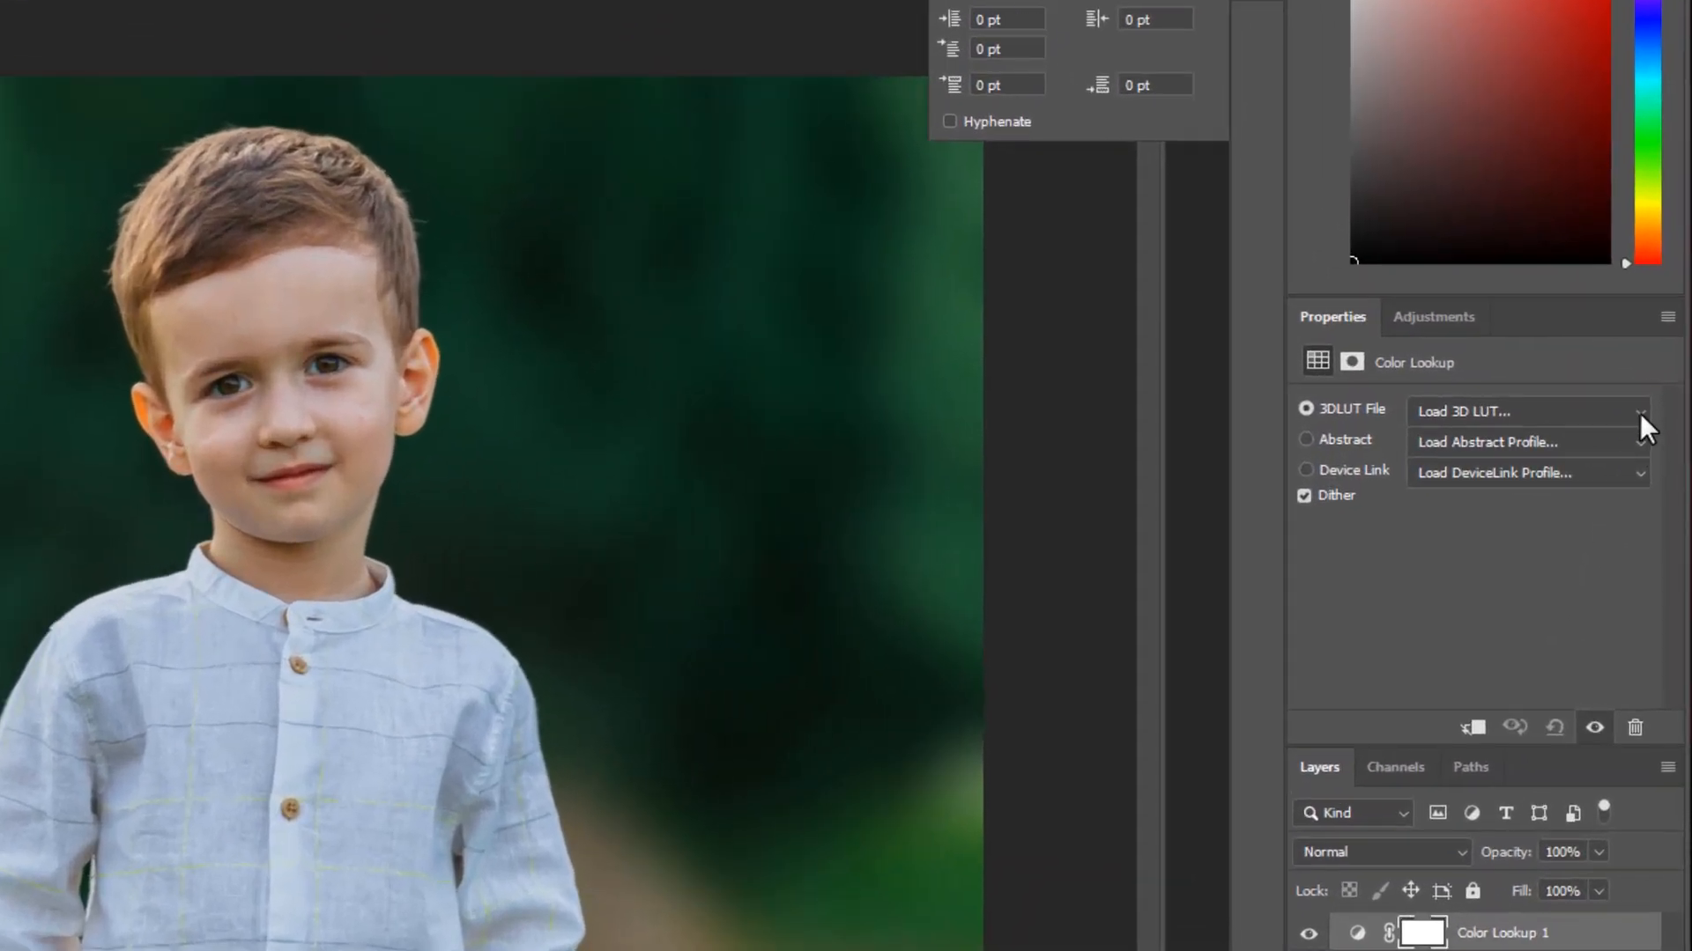
- Try the Crisp_Winter, FallColors, filmstock_50, Crisp_Warm and Bleach Bypass 3D LUTs on the Color Lookup layer
{"action": "left_click", "coordinate": [1640, 414]}
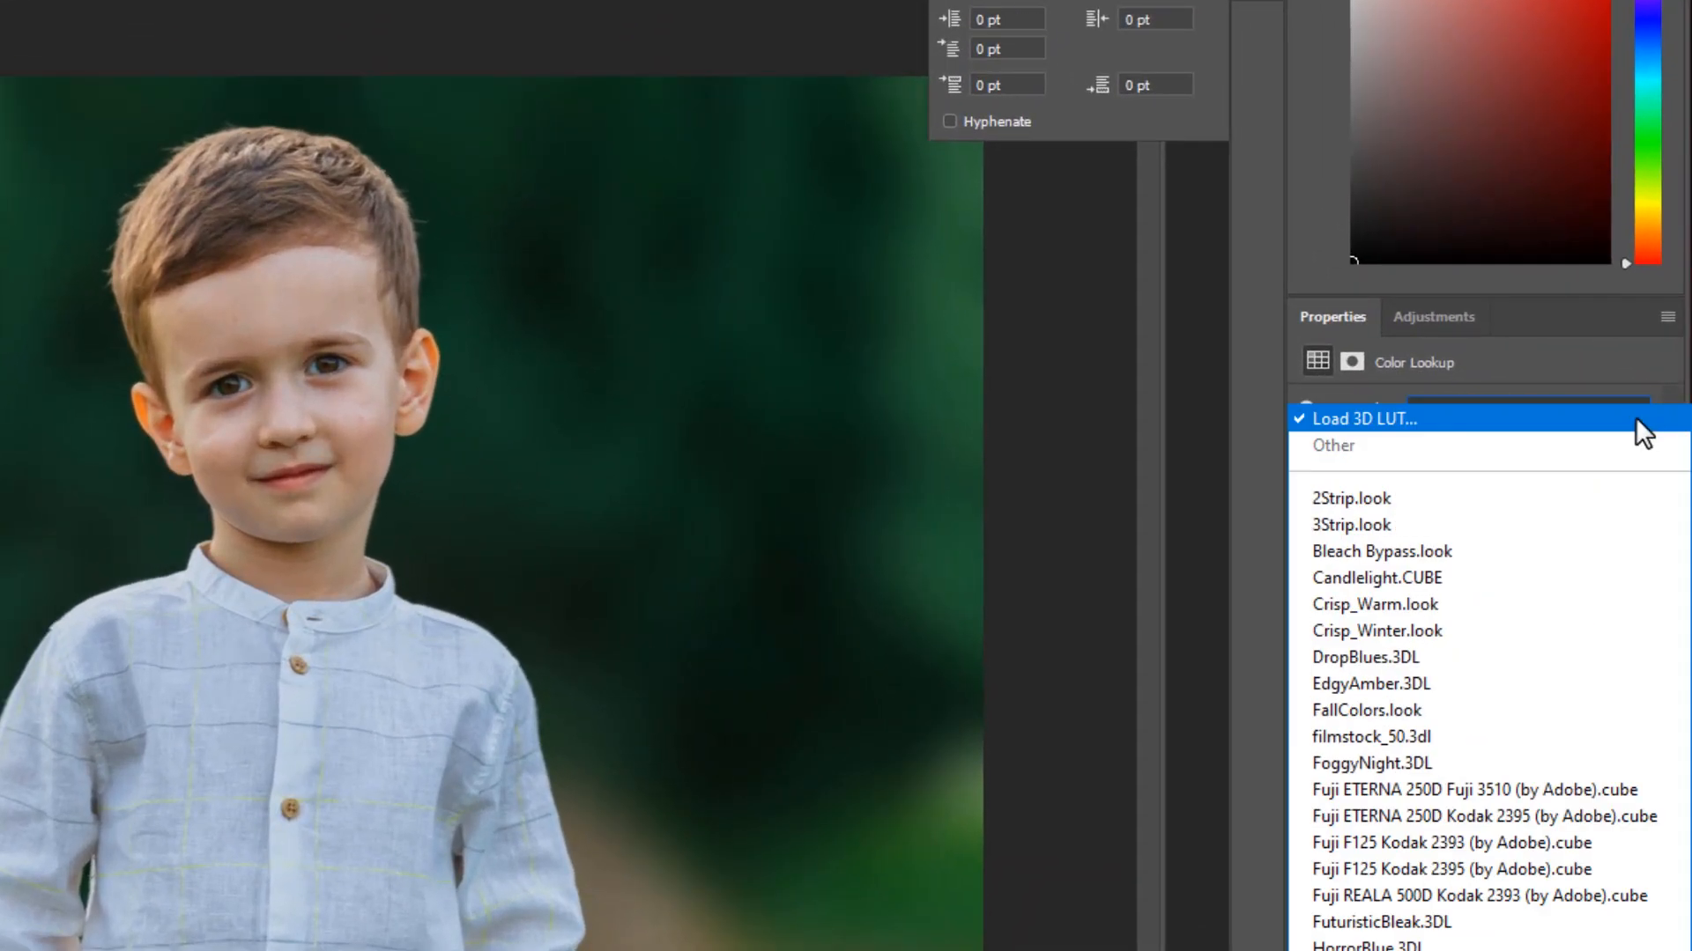
{"action": "left_click", "coordinate": [1402, 626]}
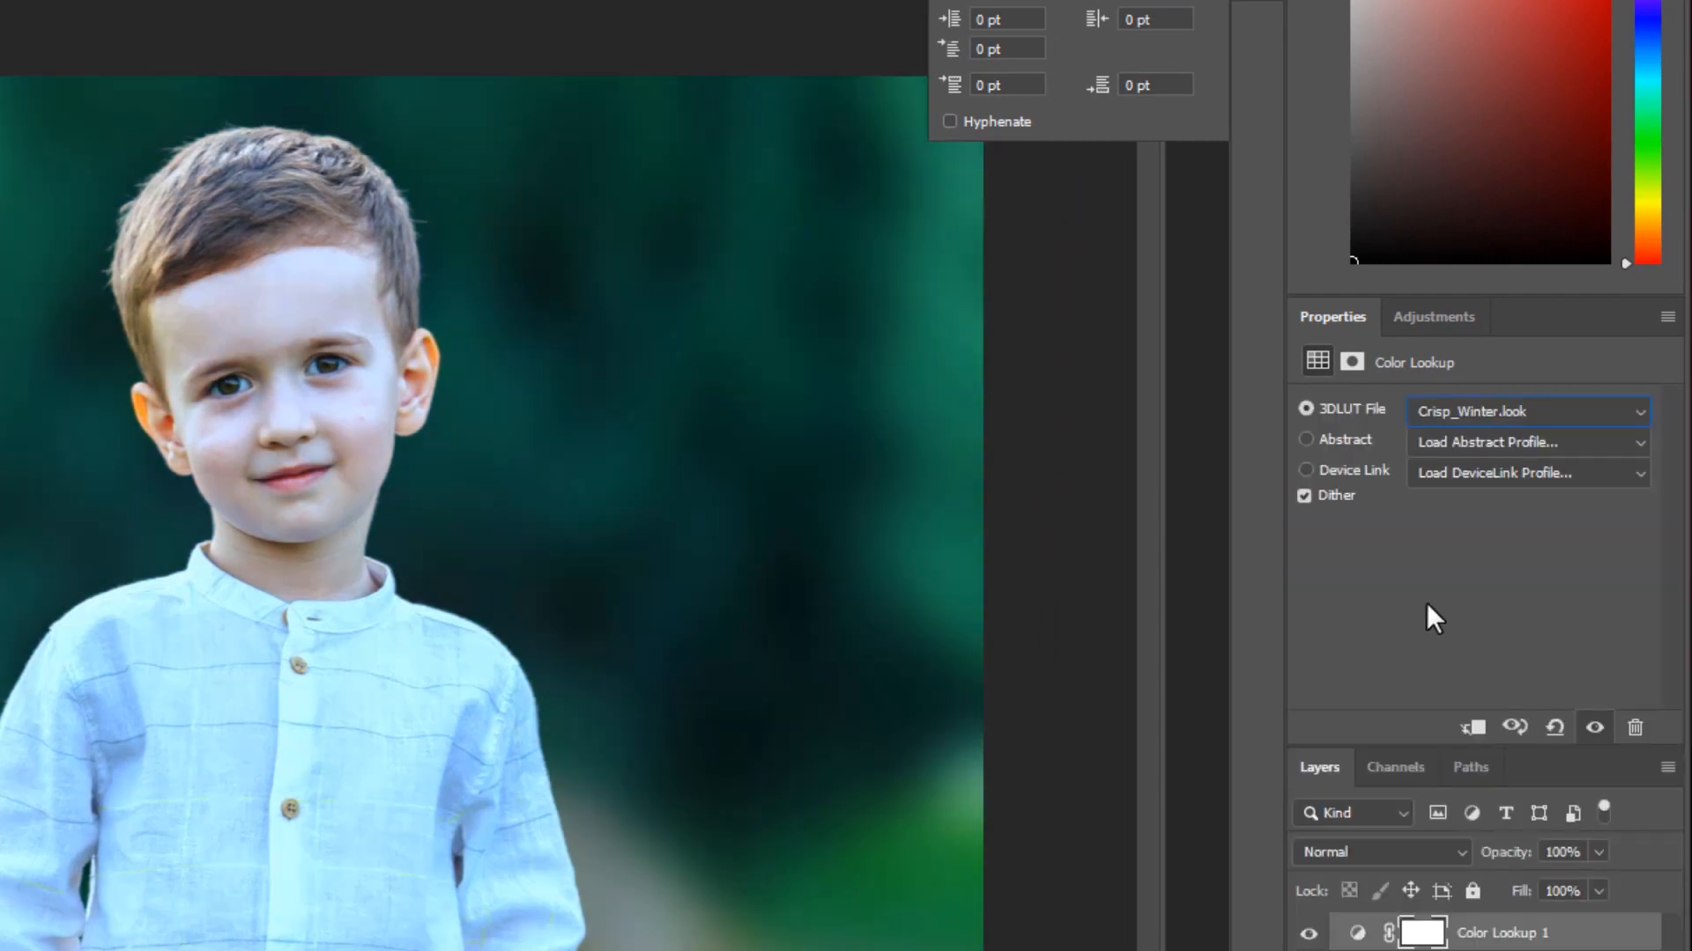
{"action": "left_click", "coordinate": [1618, 408]}
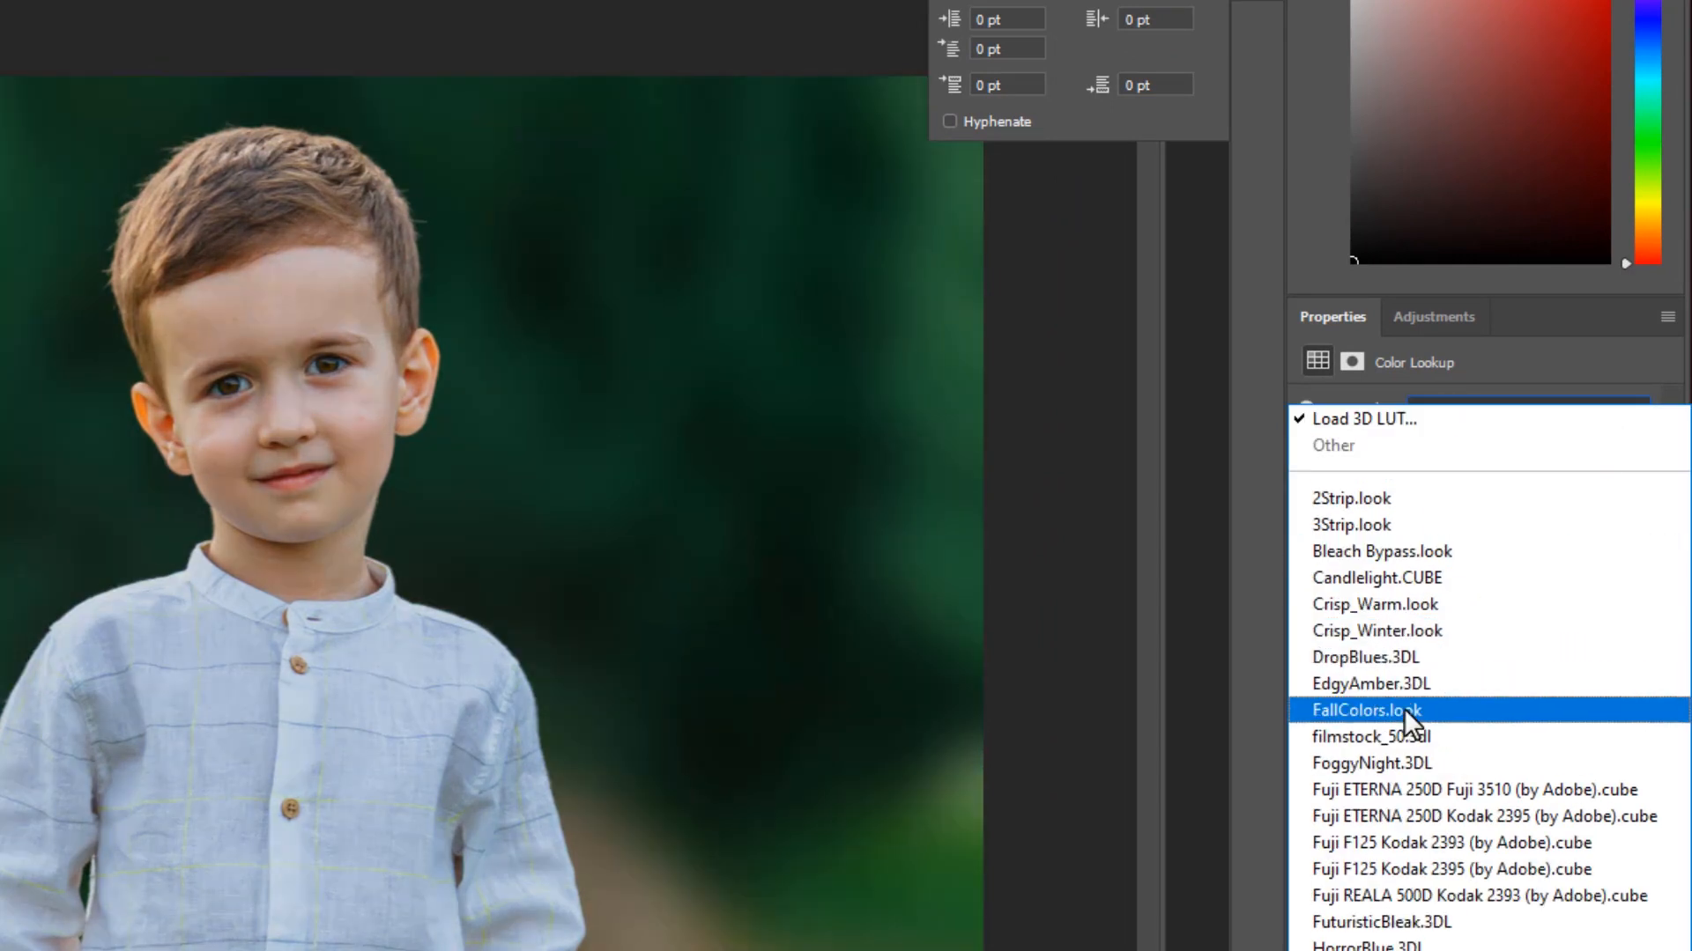
{"action": "left_click", "coordinate": [1404, 708]}
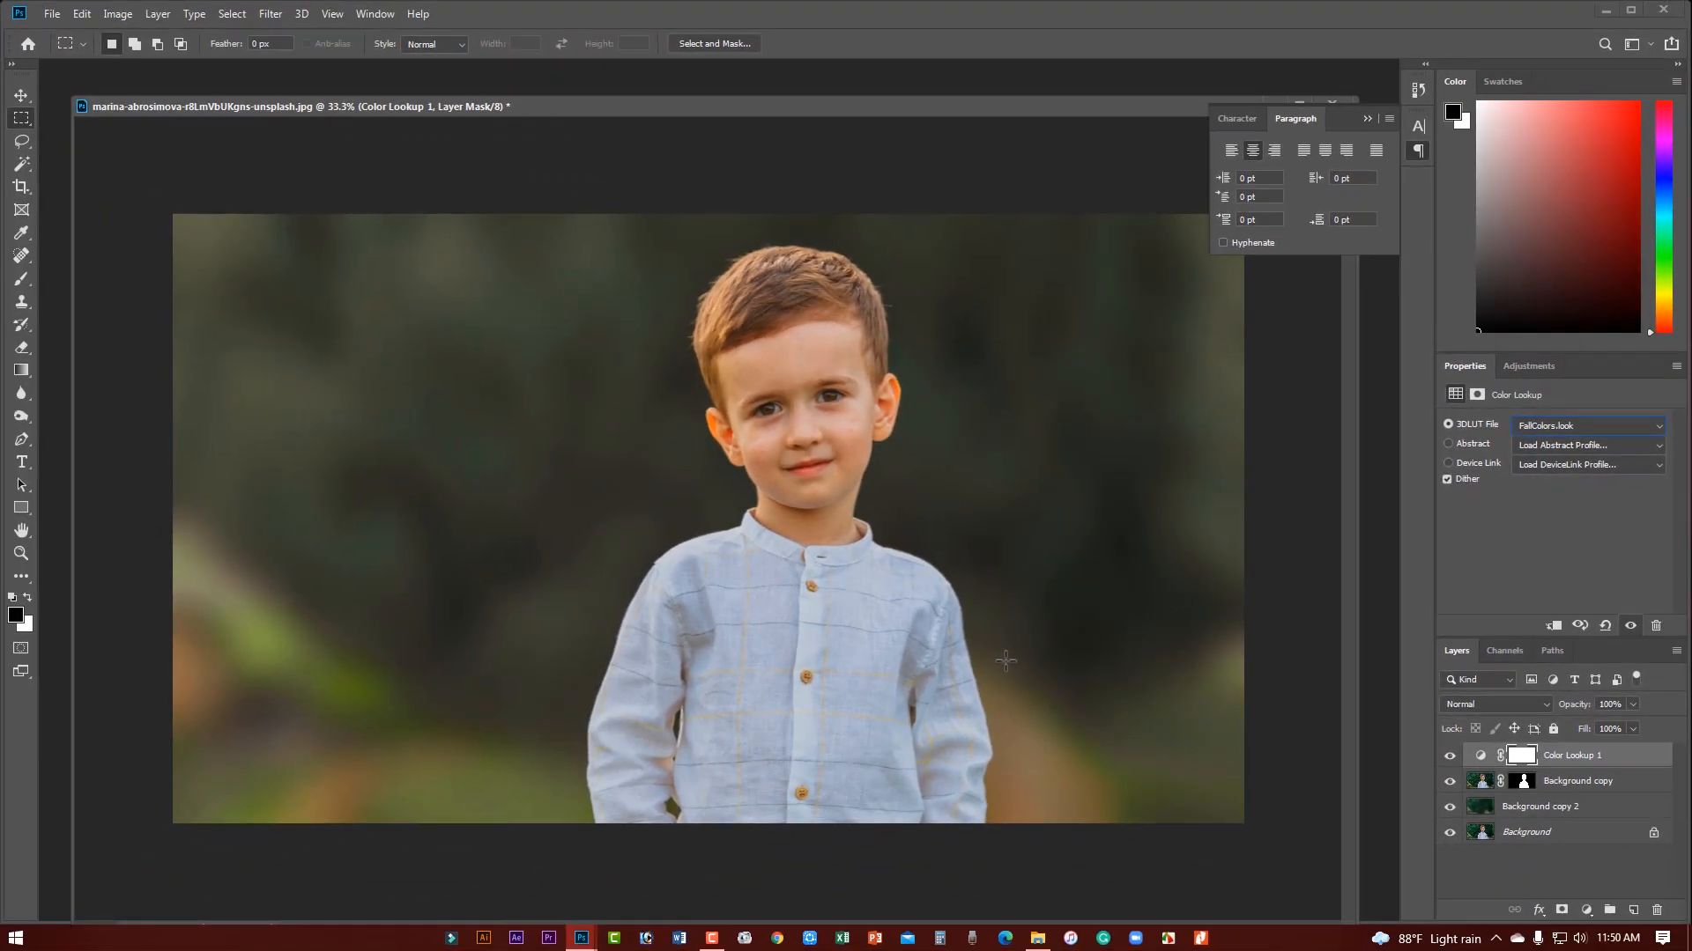
{"action": "left_click", "coordinate": [1657, 426]}
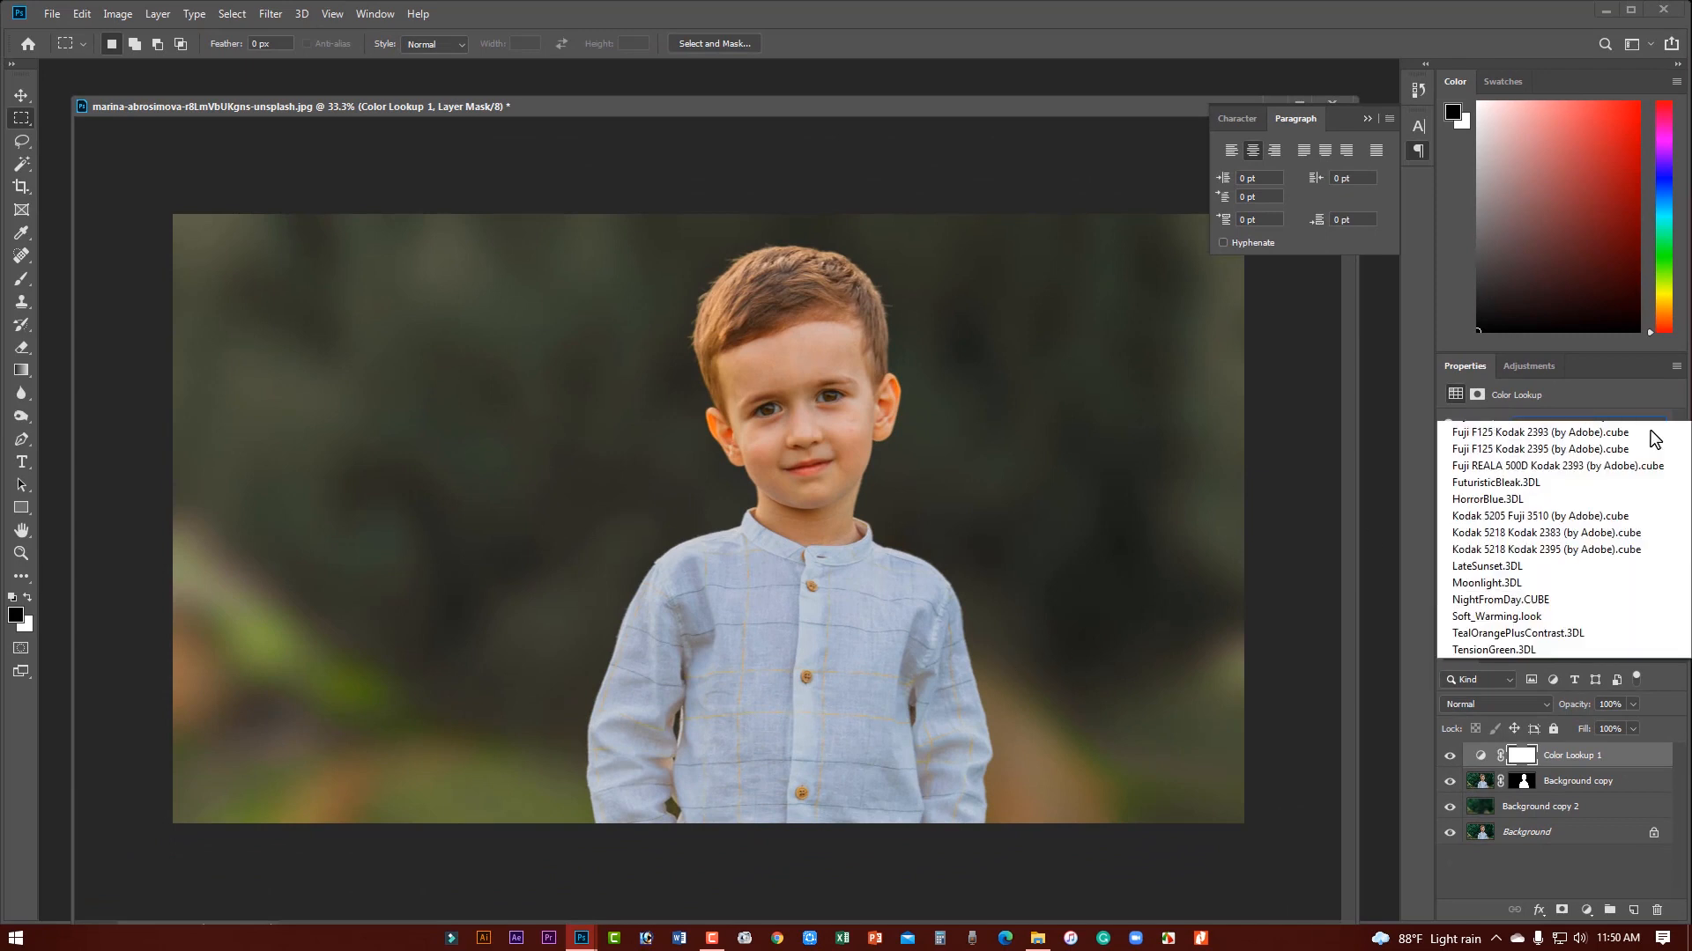
{"action": "left_click", "coordinate": [1497, 625]}
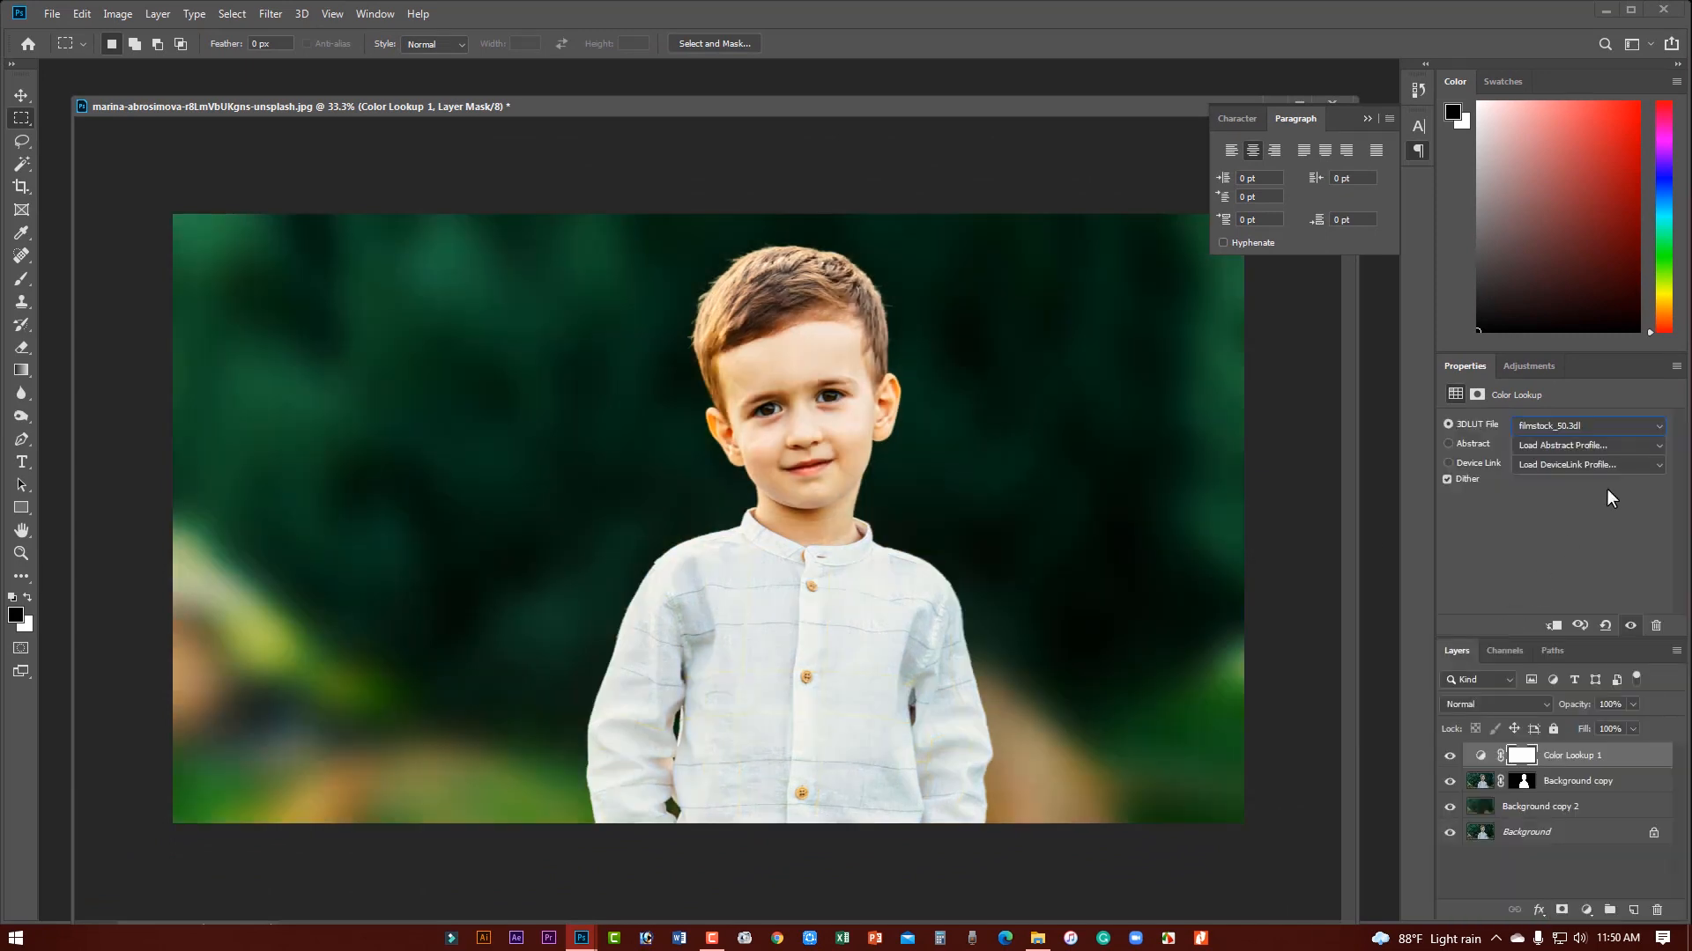
{"action": "left_click", "coordinate": [1656, 428]}
{"action": "left_click", "coordinate": [1533, 547]}
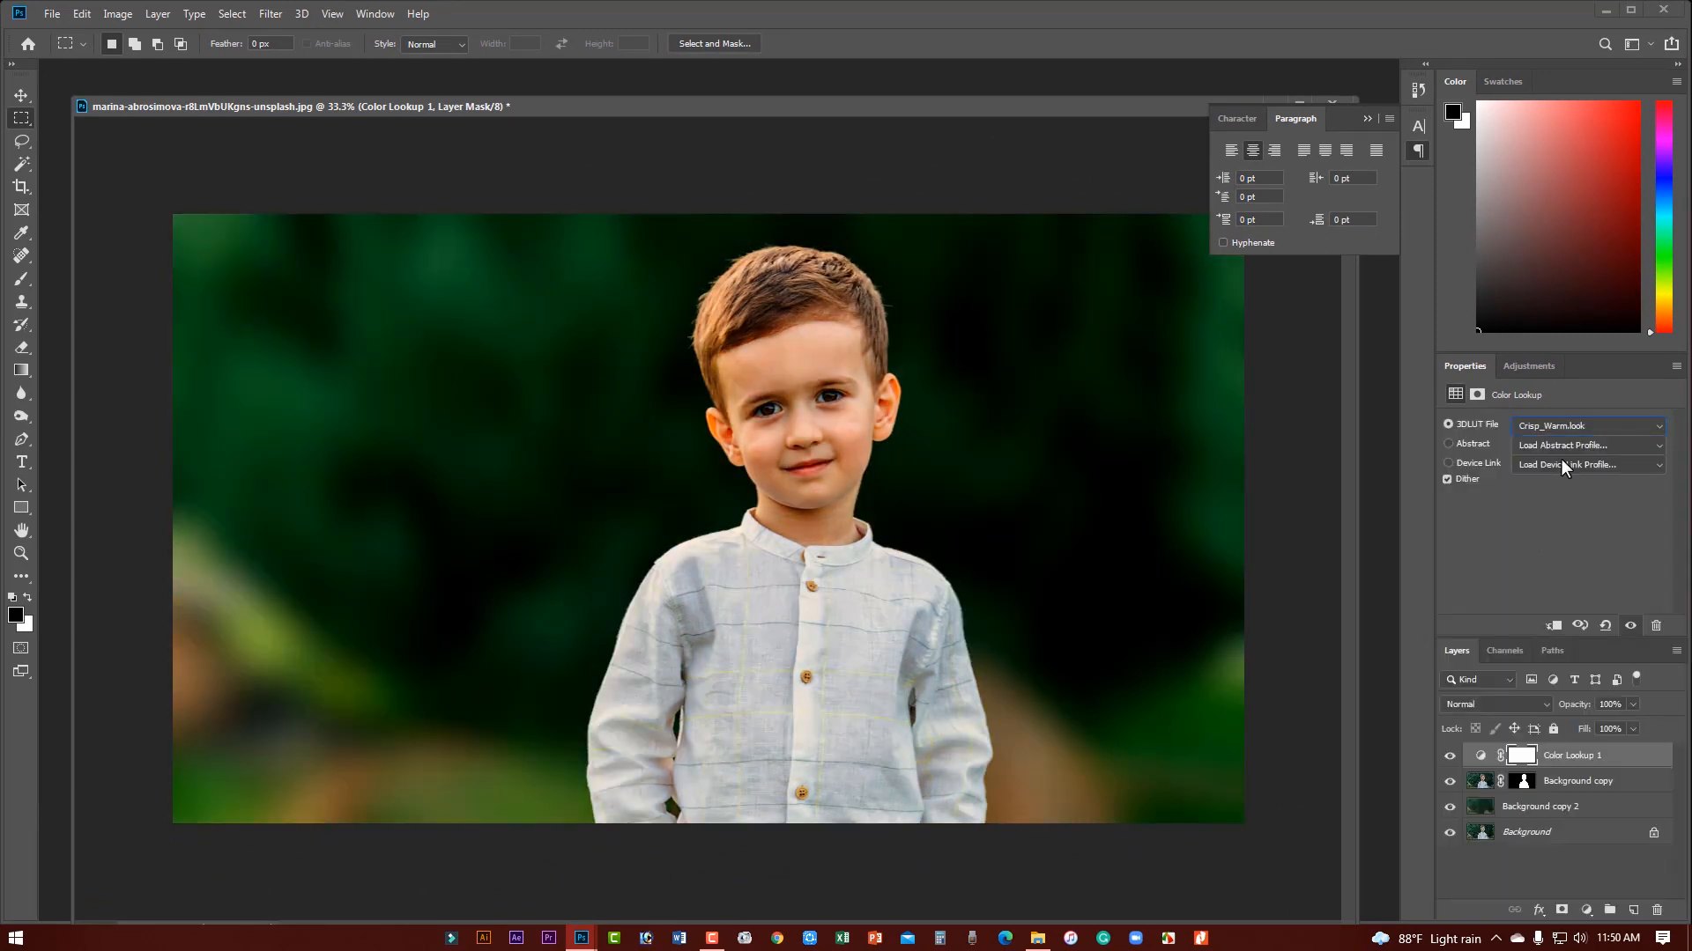
{"action": "left_click", "coordinate": [1577, 430]}
{"action": "left_click", "coordinate": [1513, 511]}
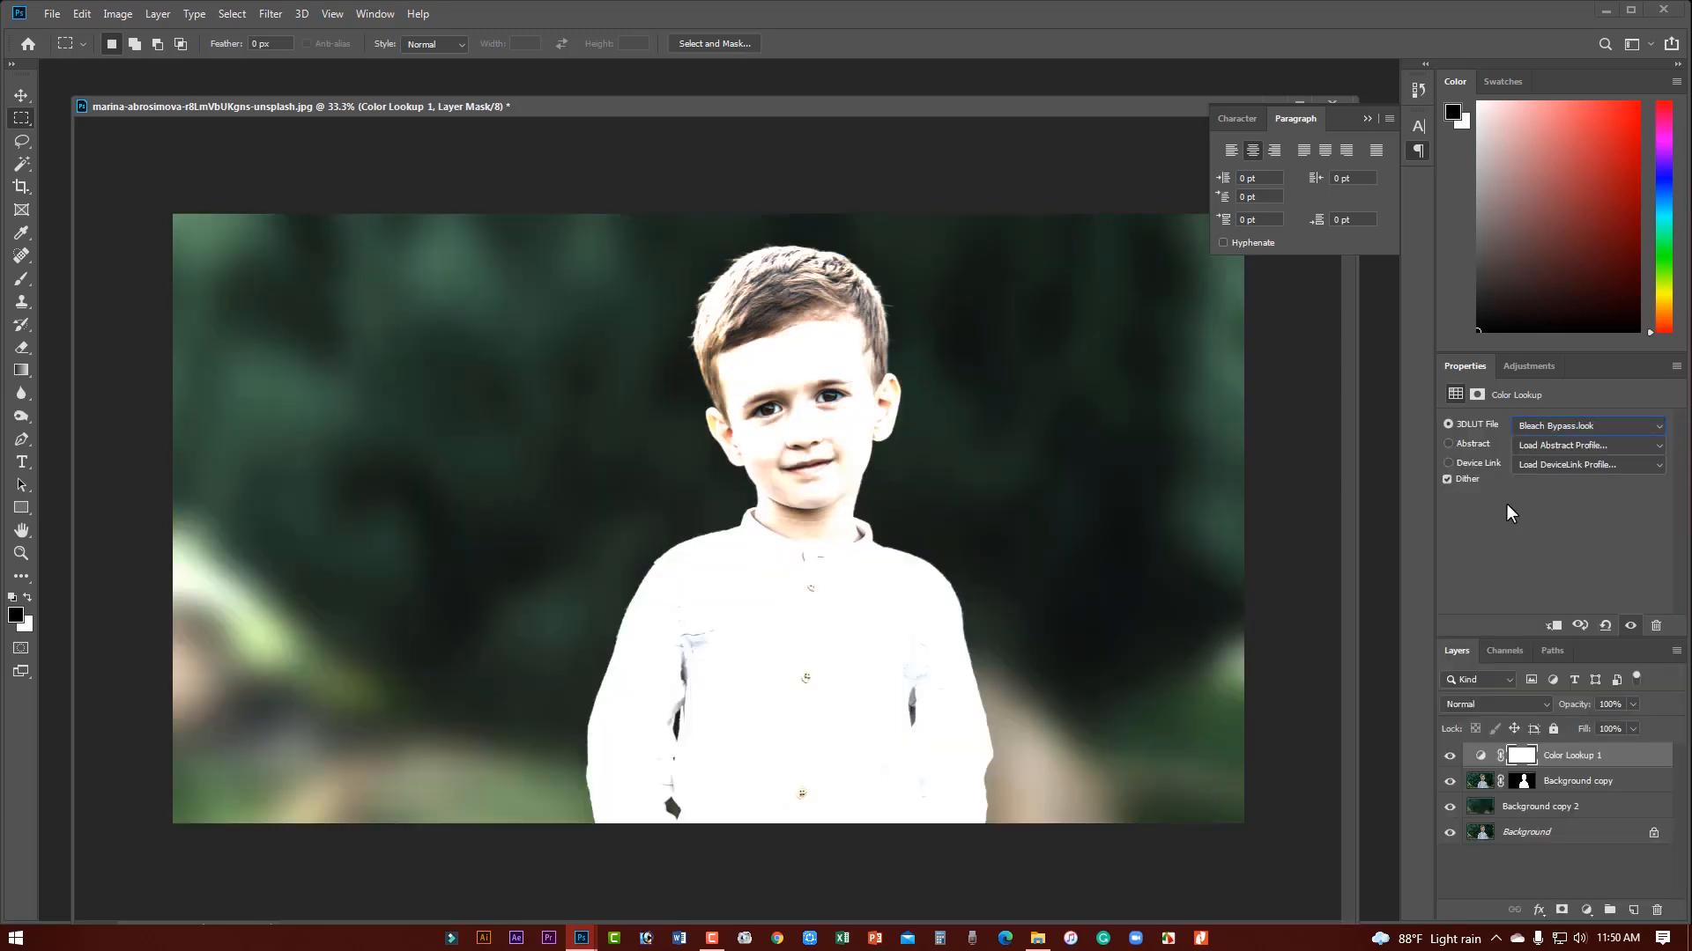
- Set the Color Lookup layer's 3D LUT file to FallColors.look
{"action": "left_click", "coordinate": [1577, 423]}
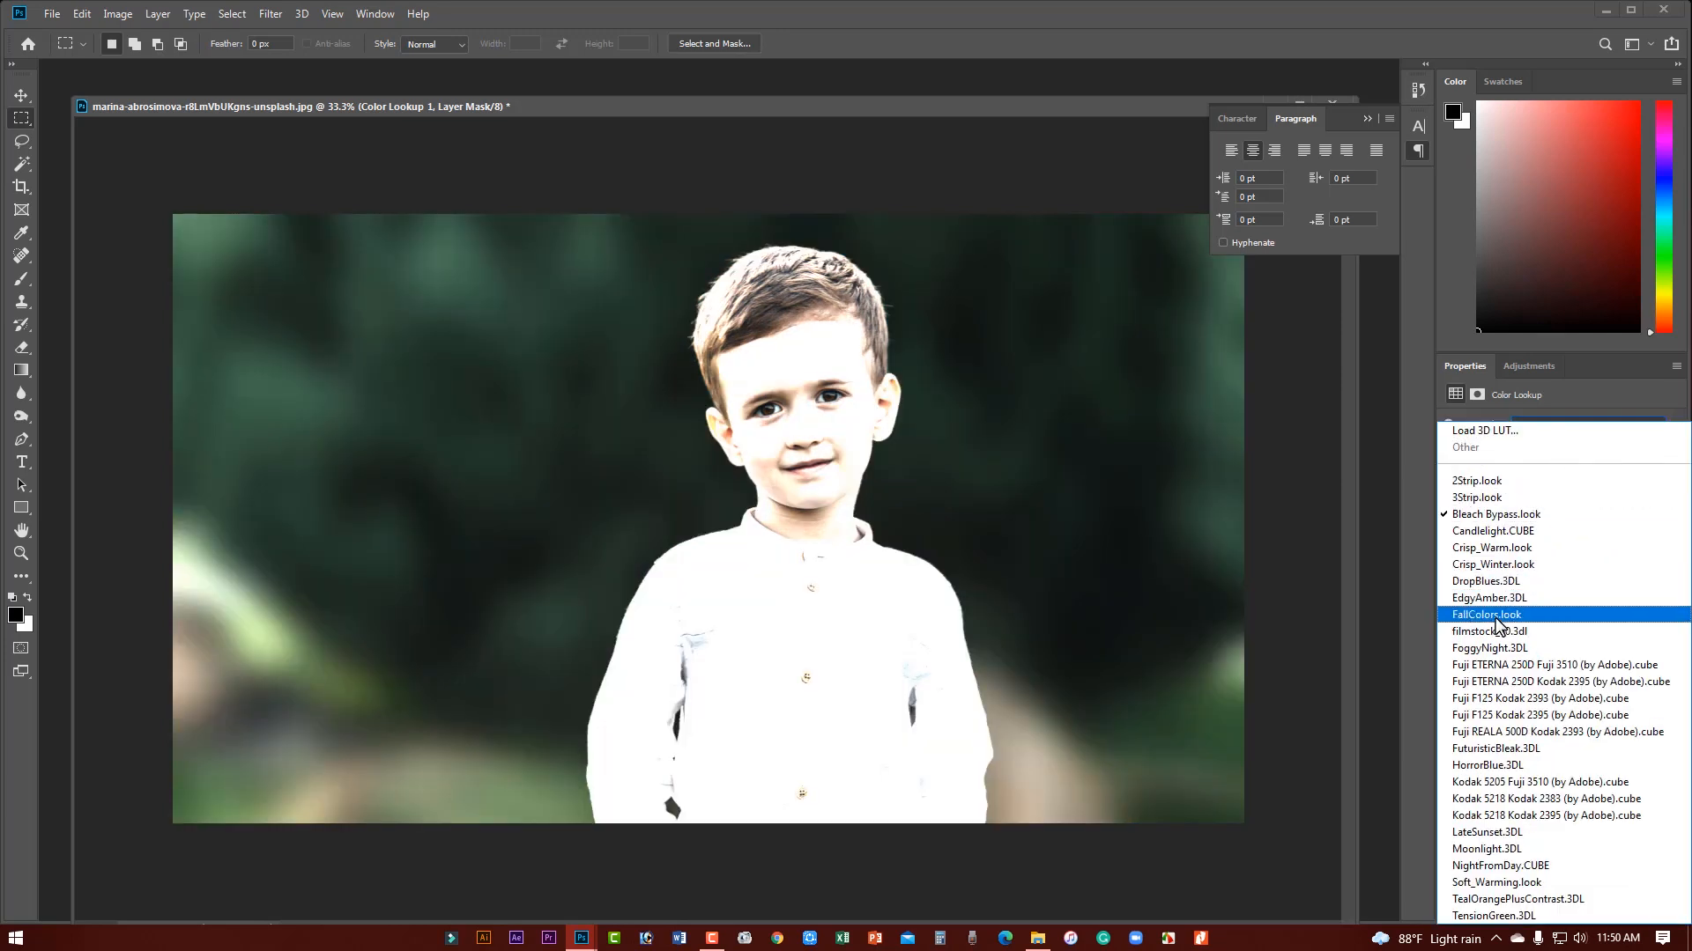
{"action": "left_click", "coordinate": [1498, 615]}
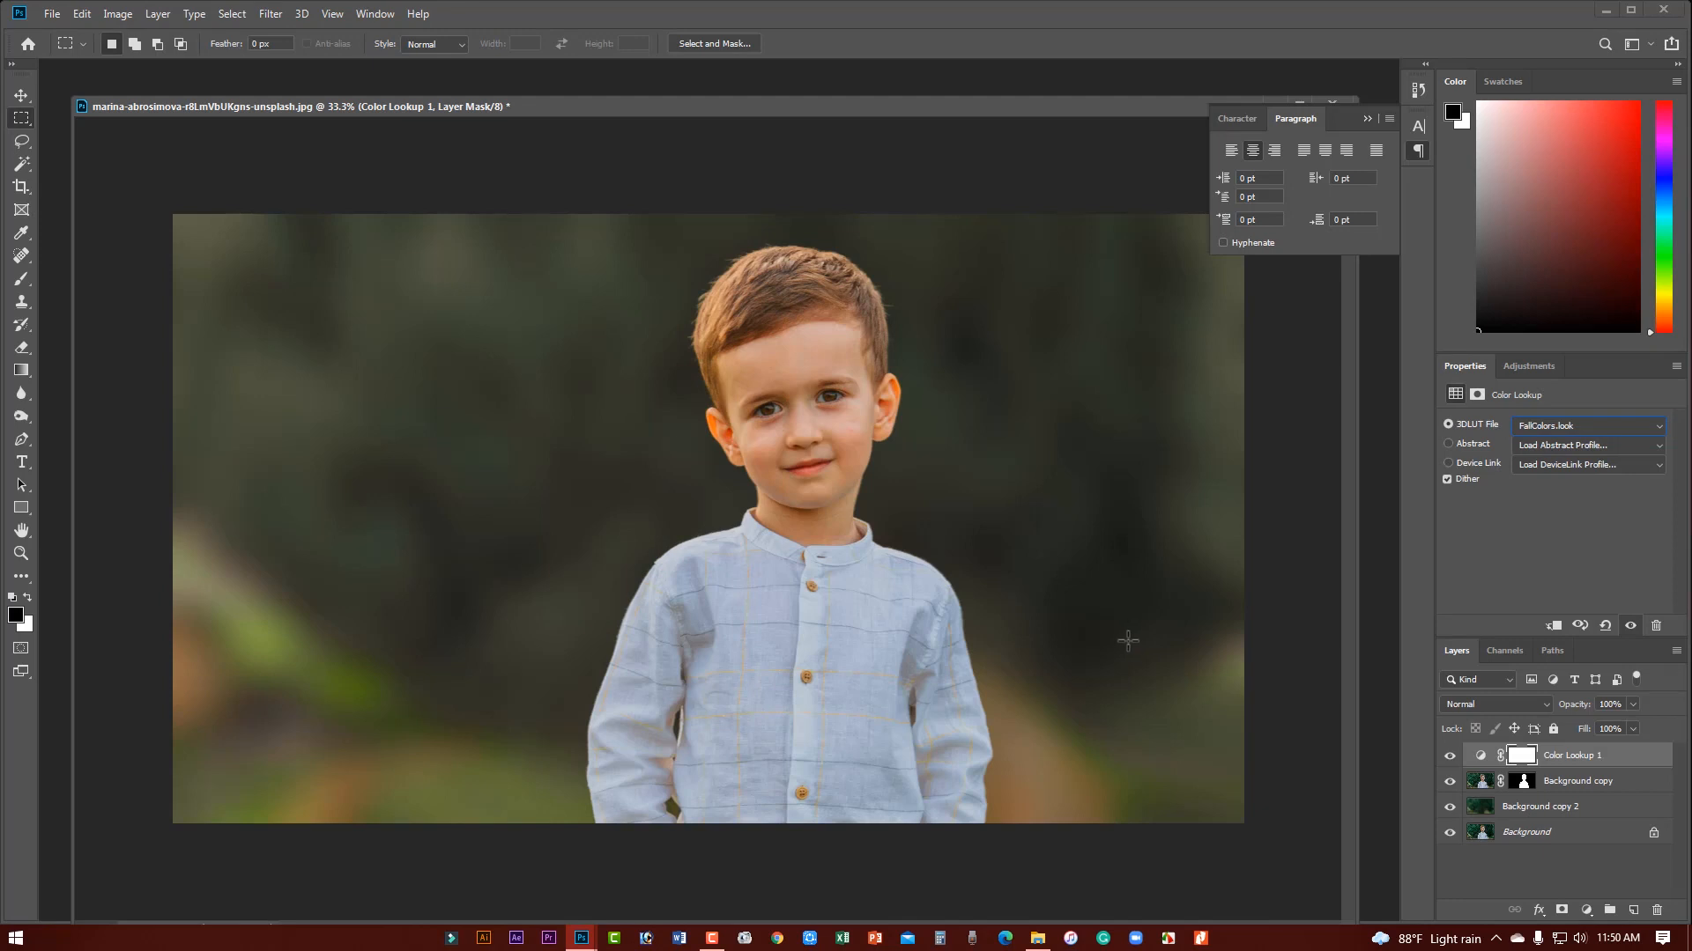
{"action": "scroll", "coordinate": [656, 410], "scroll_direction": "up", "scroll_amount": 1}
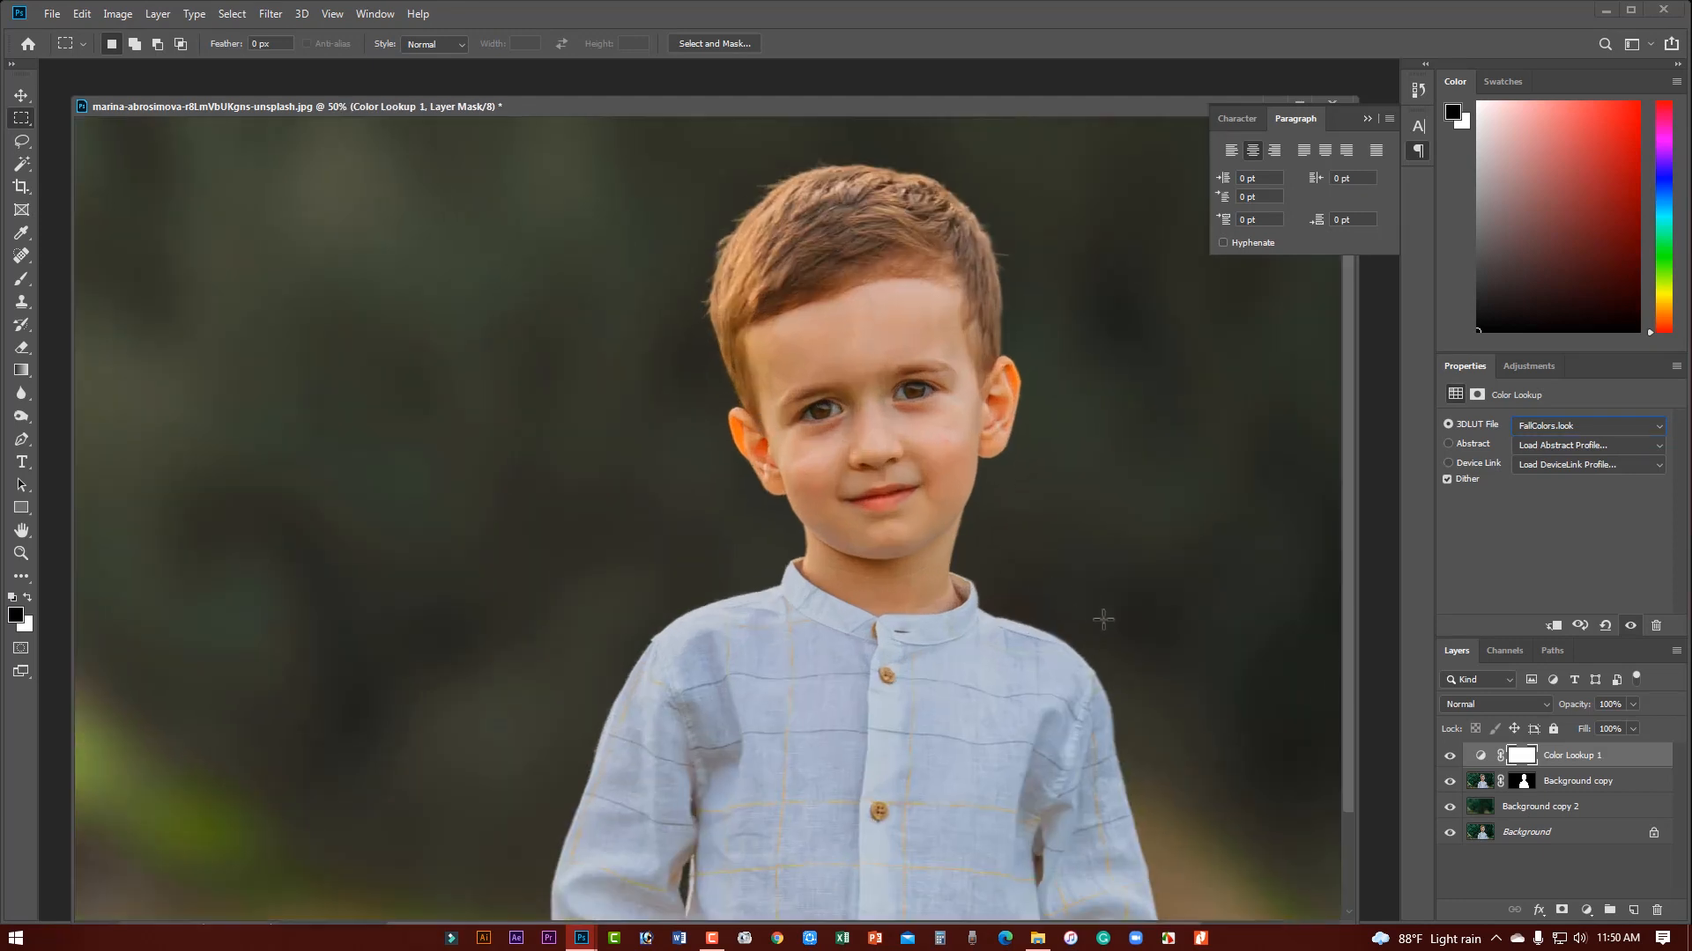
{"action": "key", "text": "ctrl+0"}
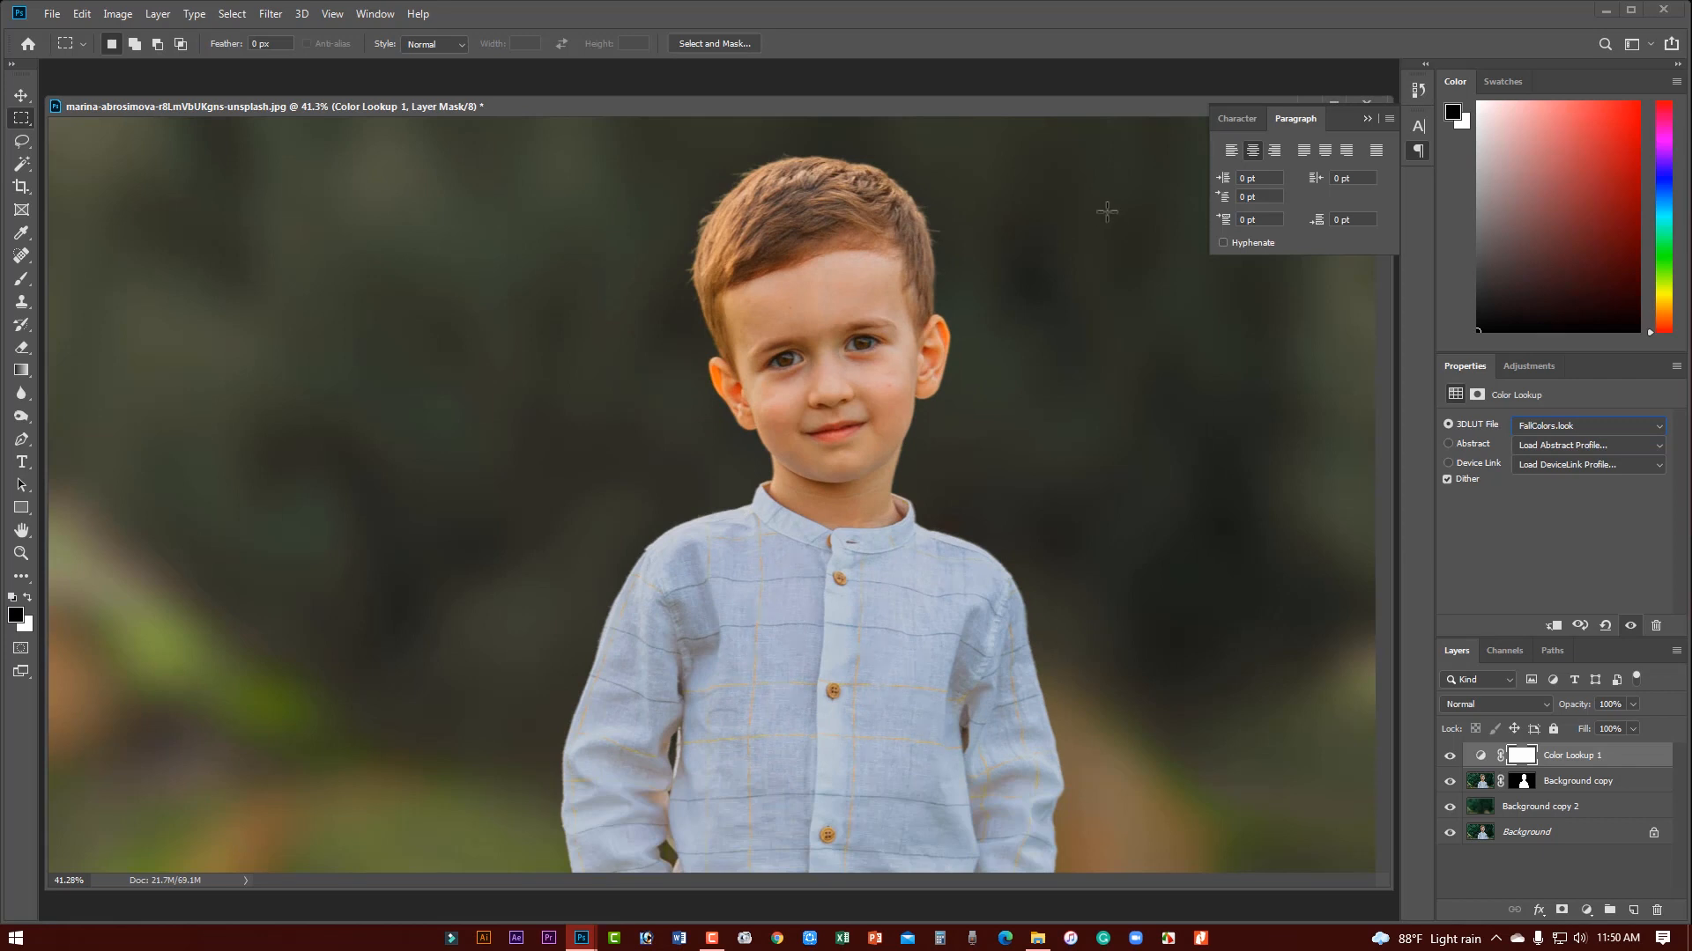
{"action": "key", "text": "ctrl+minus"}
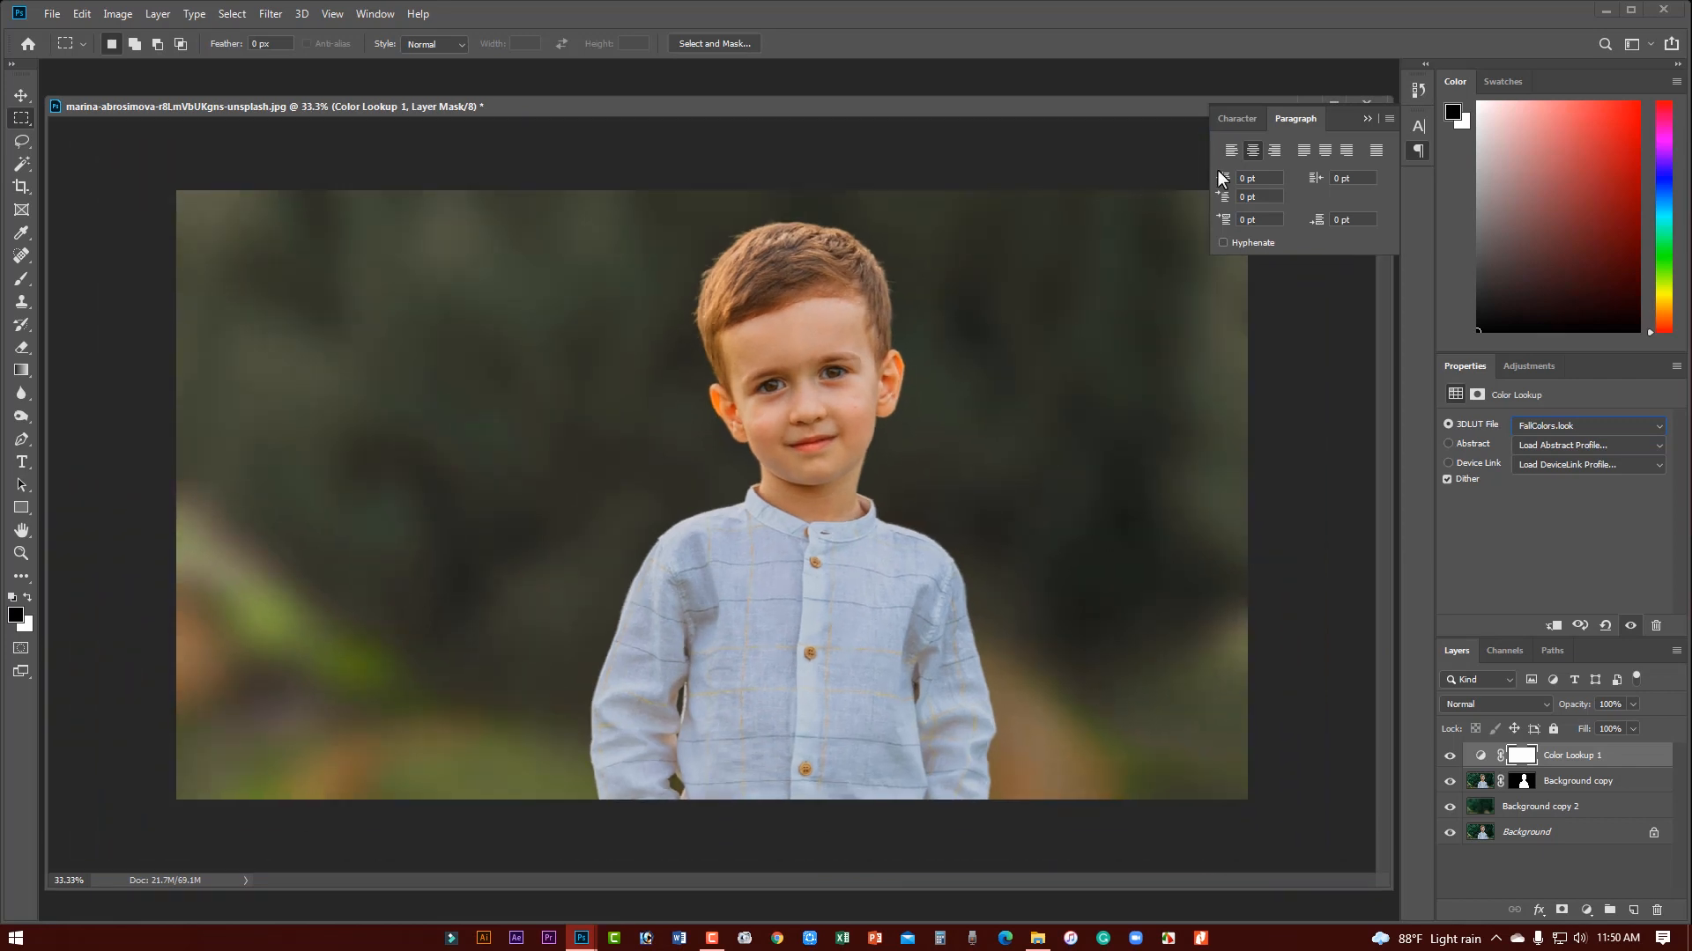
- Collapse the Paragraph panel, view the graded photo in a maximized document window and restore the window
{"action": "left_click", "coordinate": [1365, 118]}
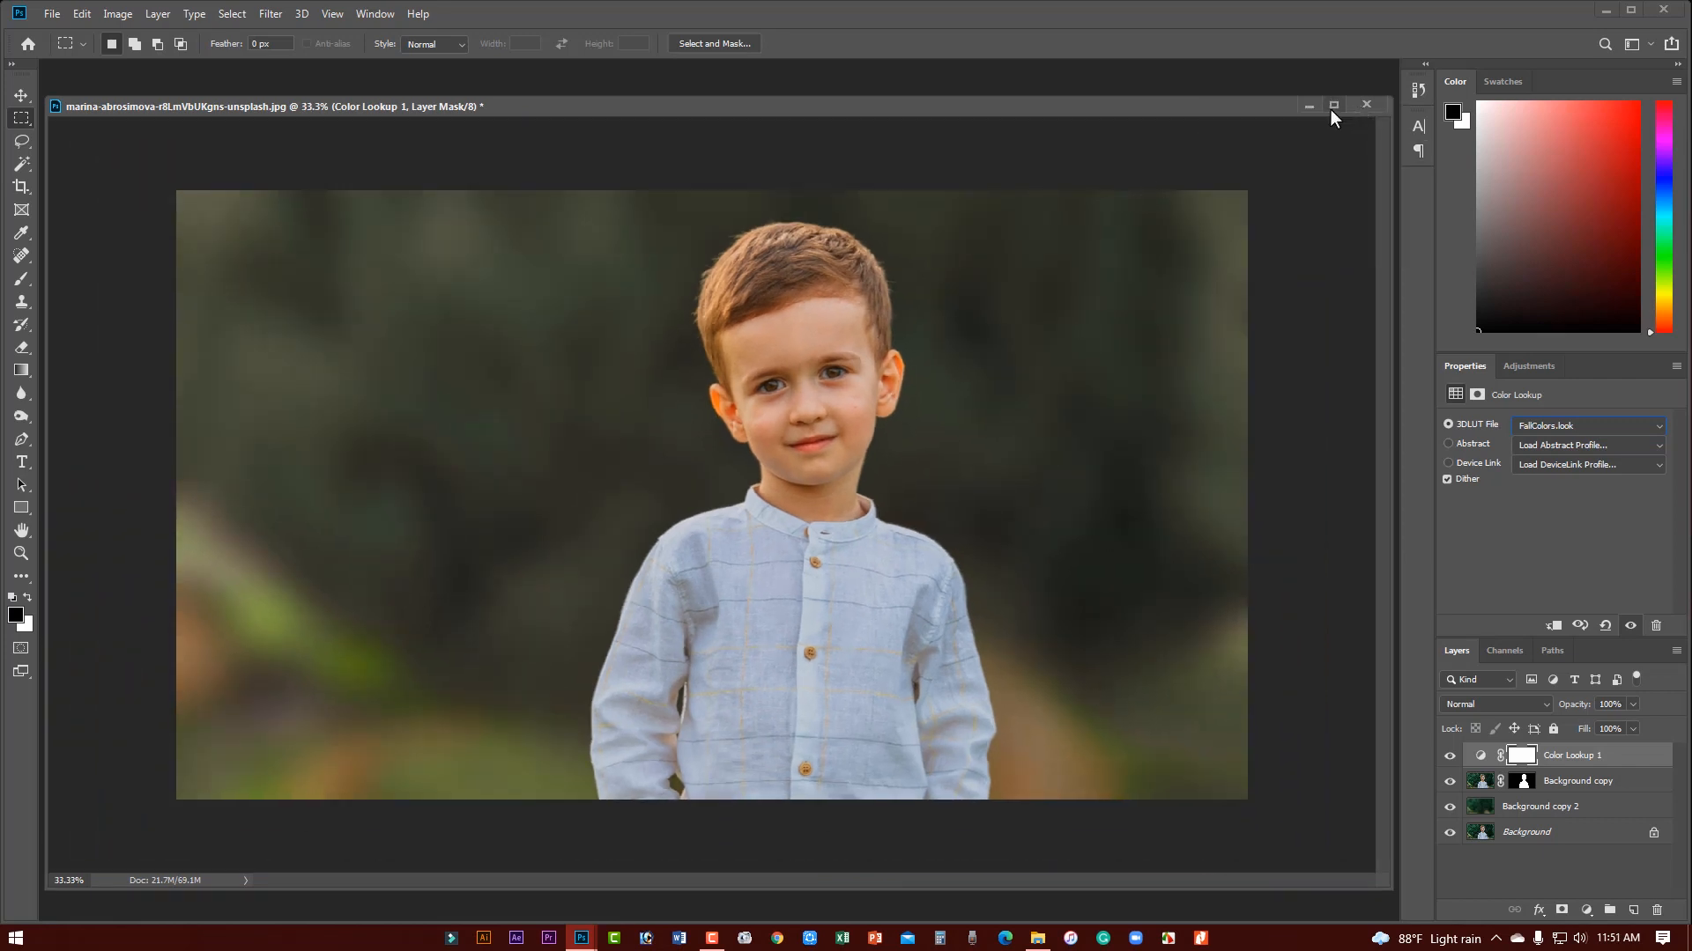
{"action": "left_click", "coordinate": [1333, 106]}
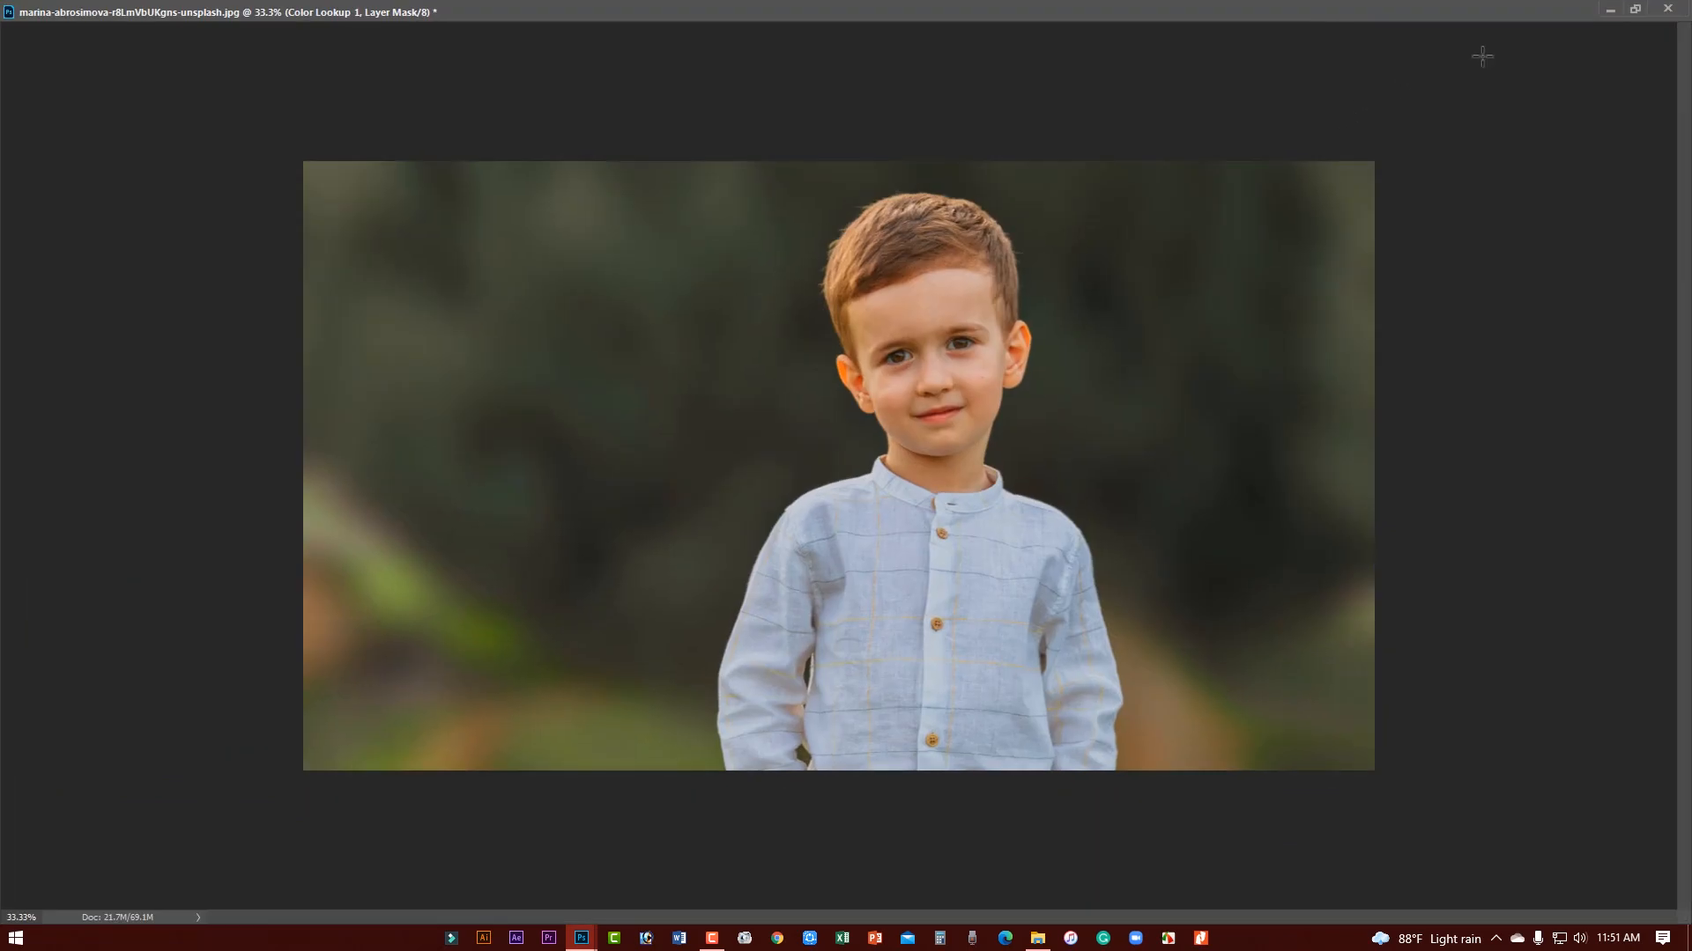
{"action": "left_click", "coordinate": [1635, 9]}
- Save a PNG copy of the image to the Desktop with 1 appended to the file name, using the large file size option
{"action": "left_click", "coordinate": [52, 13]}
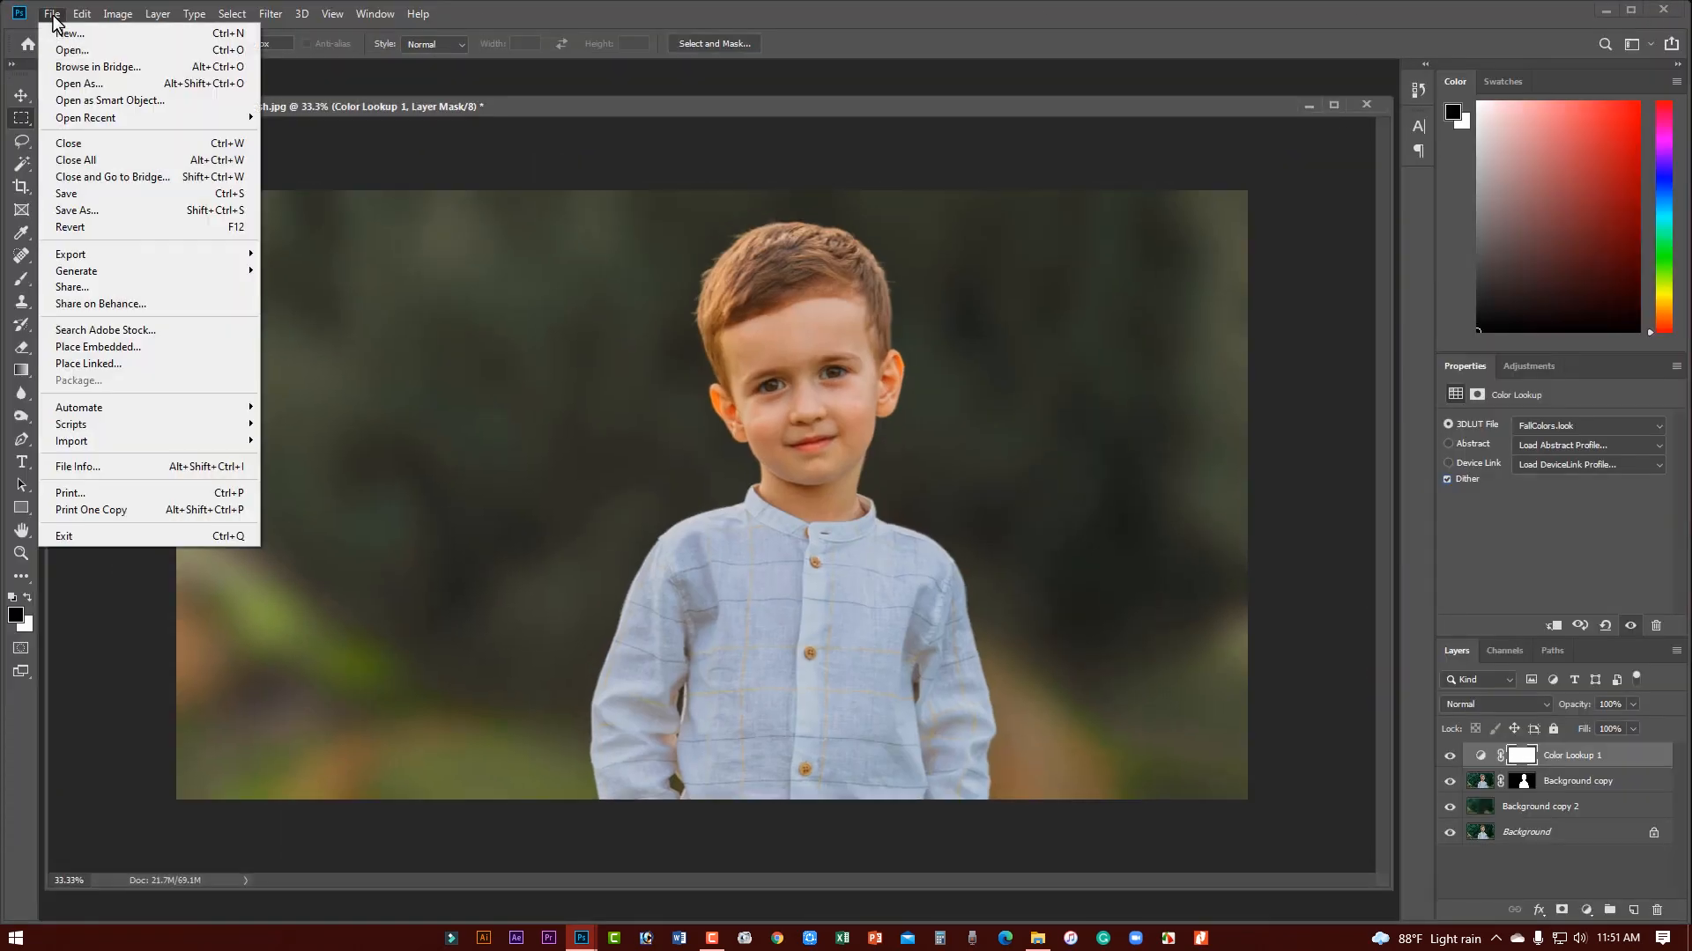
{"action": "left_click", "coordinate": [123, 210]}
{"action": "left_click", "coordinate": [332, 740]}
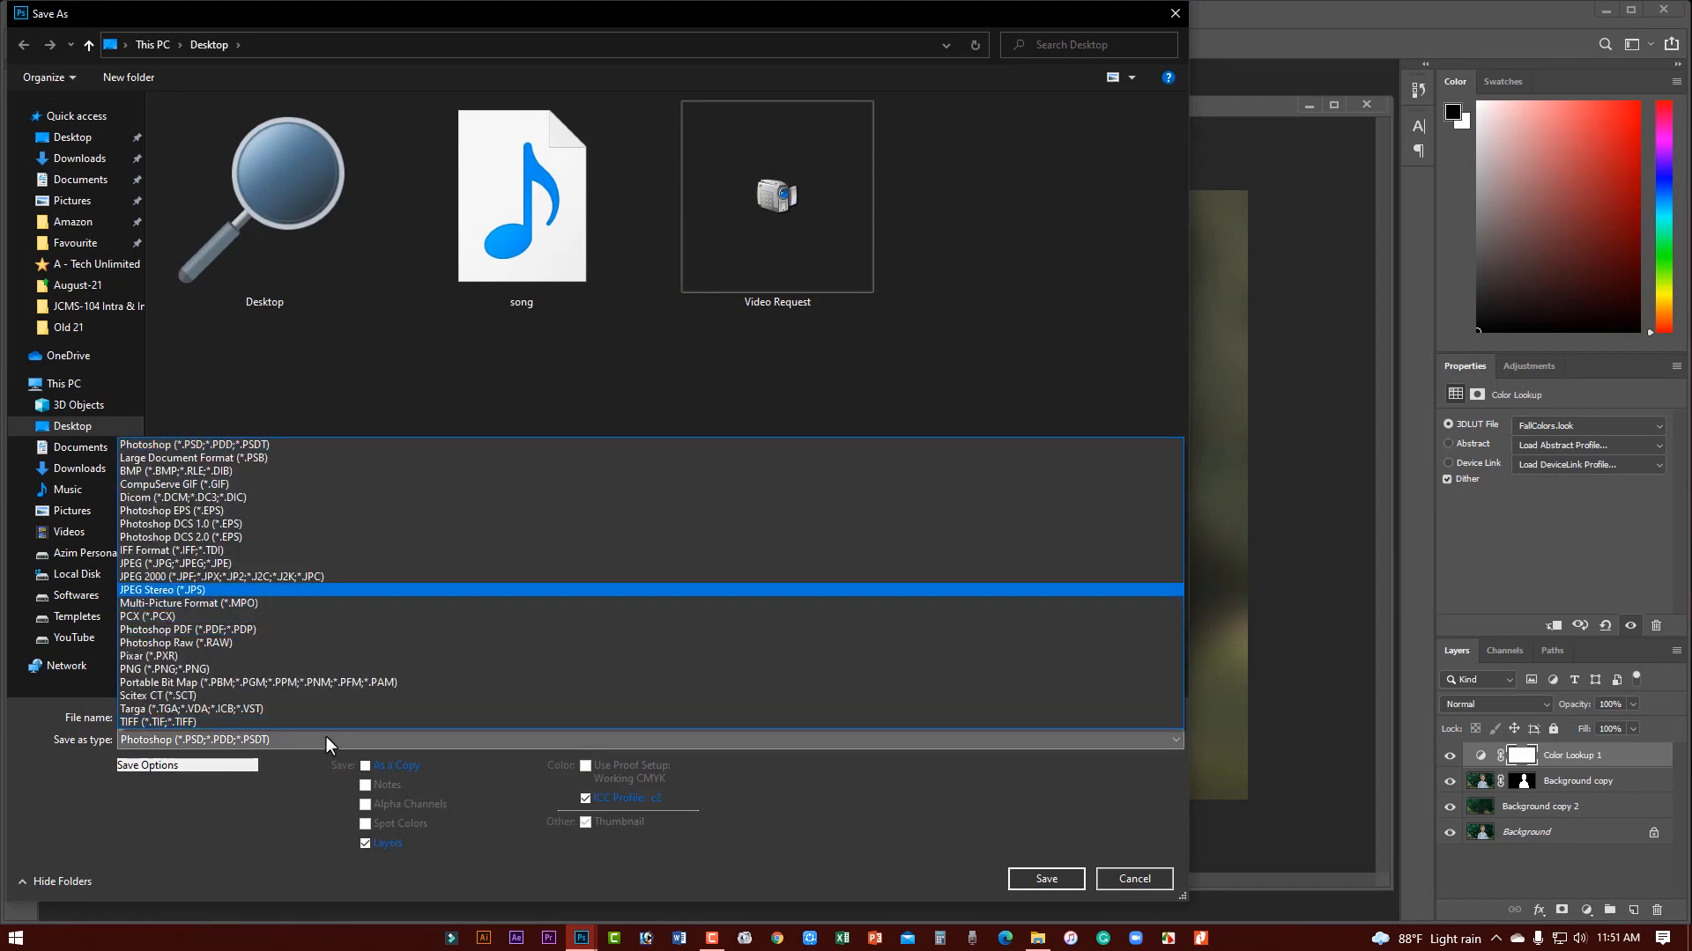
{"action": "left_click", "coordinate": [189, 670]}
{"action": "left_click", "coordinate": [326, 718]}
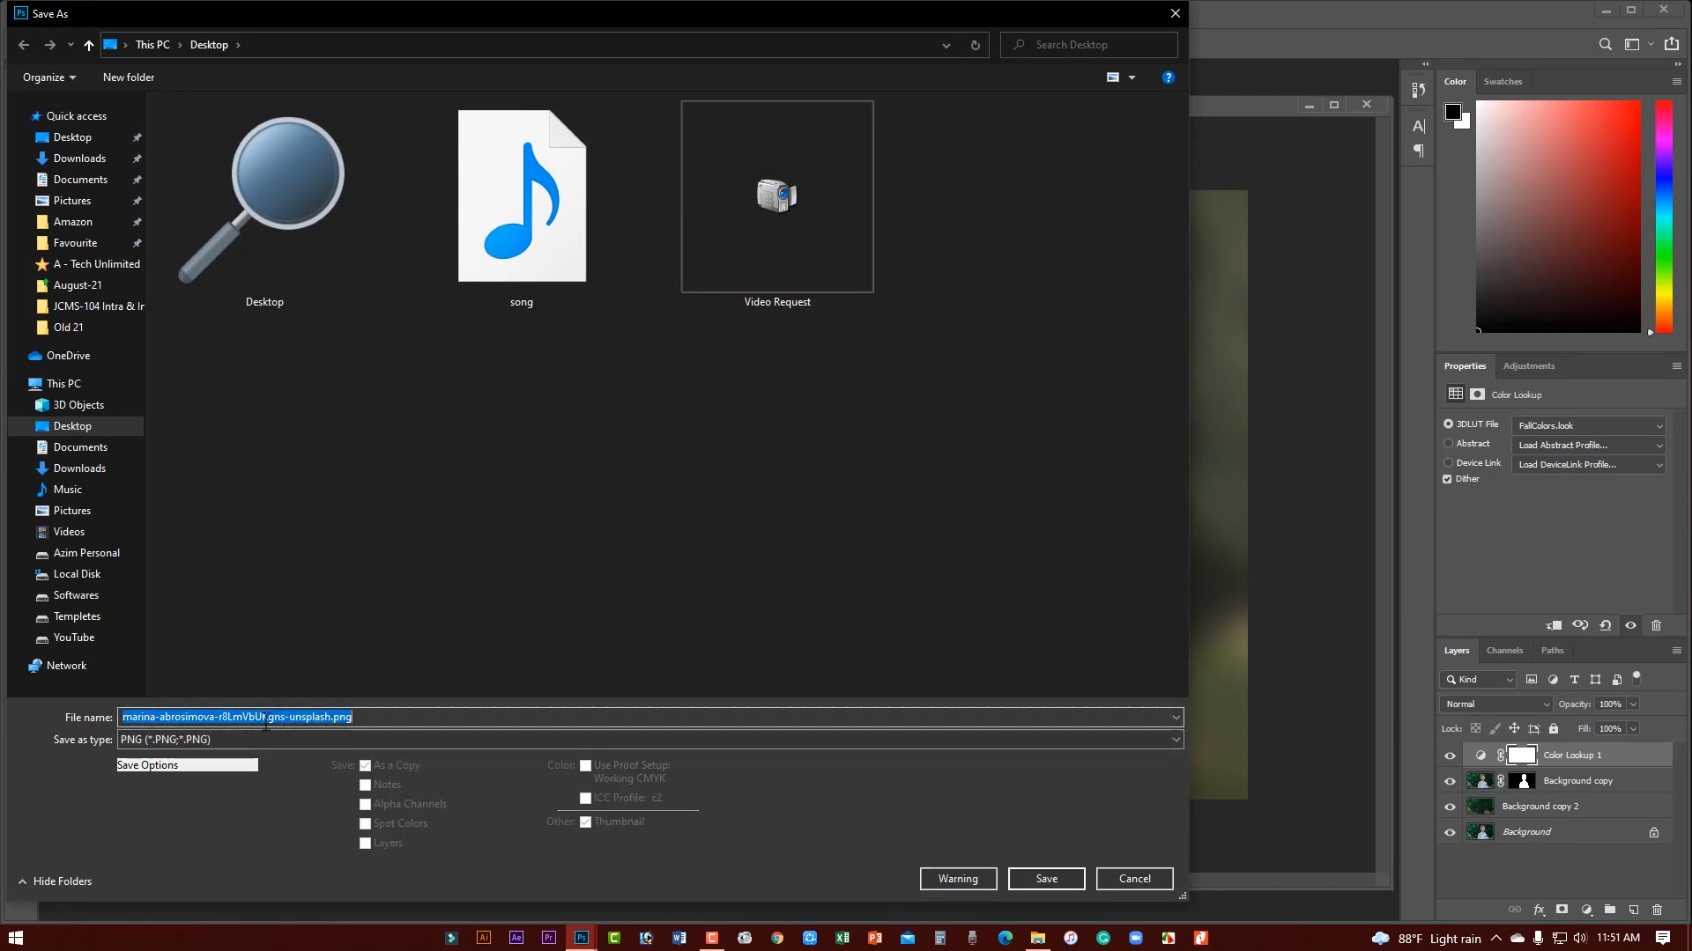
{"action": "left_click", "coordinate": [1047, 878]}
{"action": "left_click", "coordinate": [966, 273]}
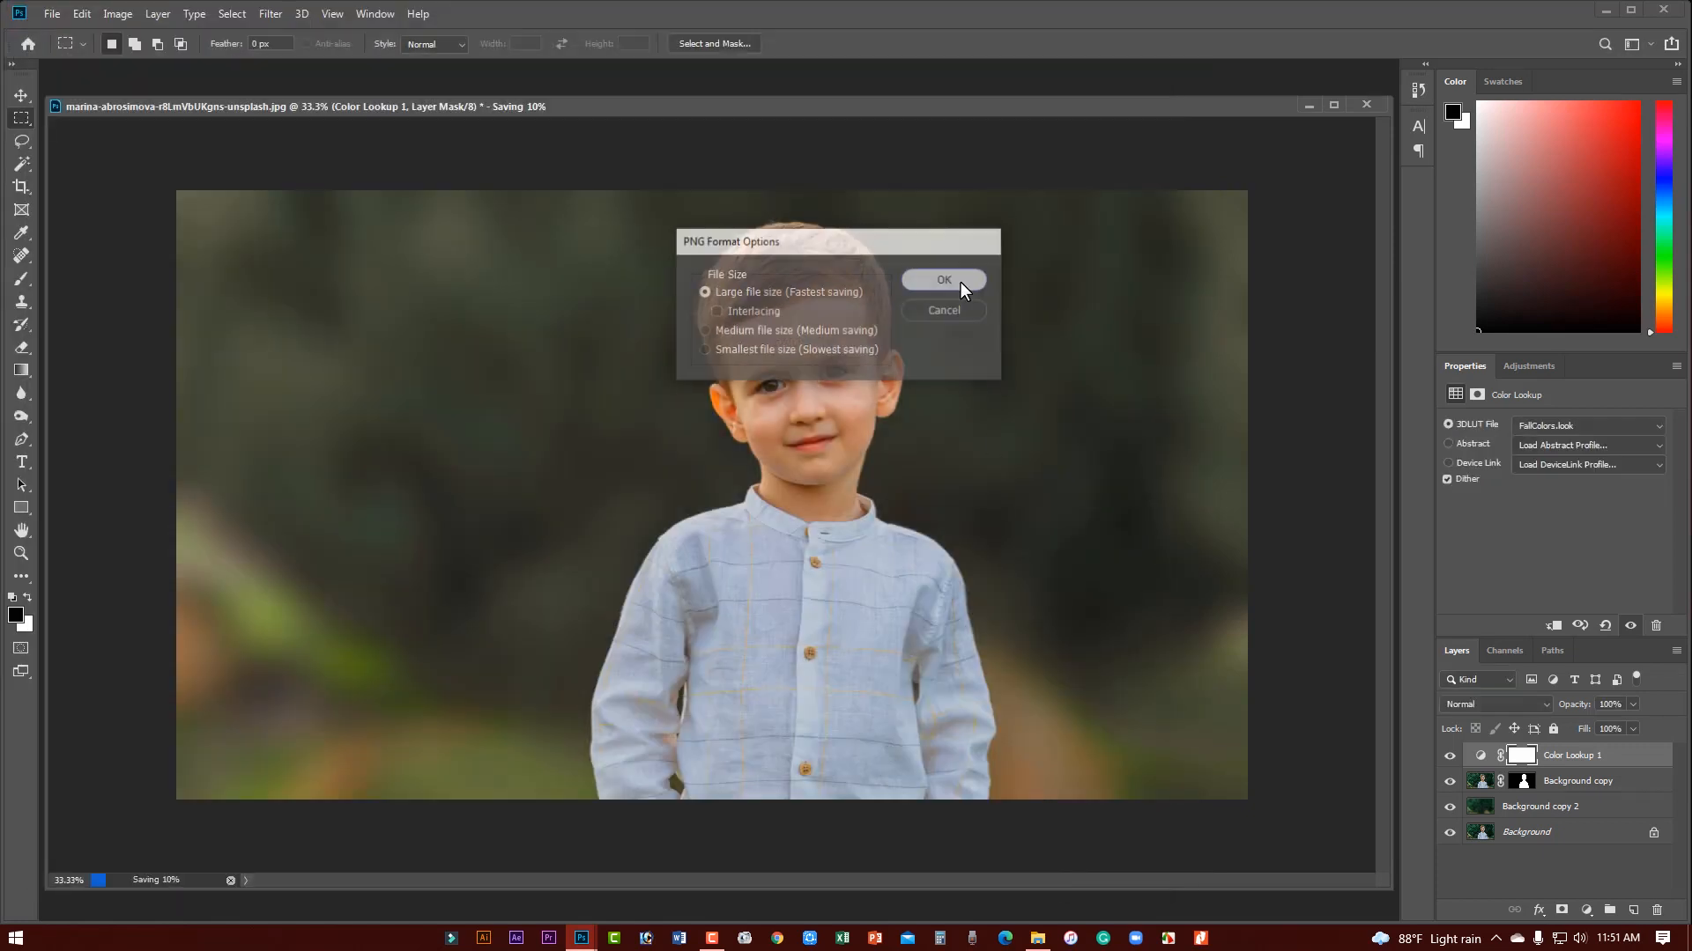
- Compare the sharp and blurred backgrounds by repeatedly hiding and showing the Background copy 2 layer, leaving it shown
{"action": "left_click", "coordinate": [1332, 106]}
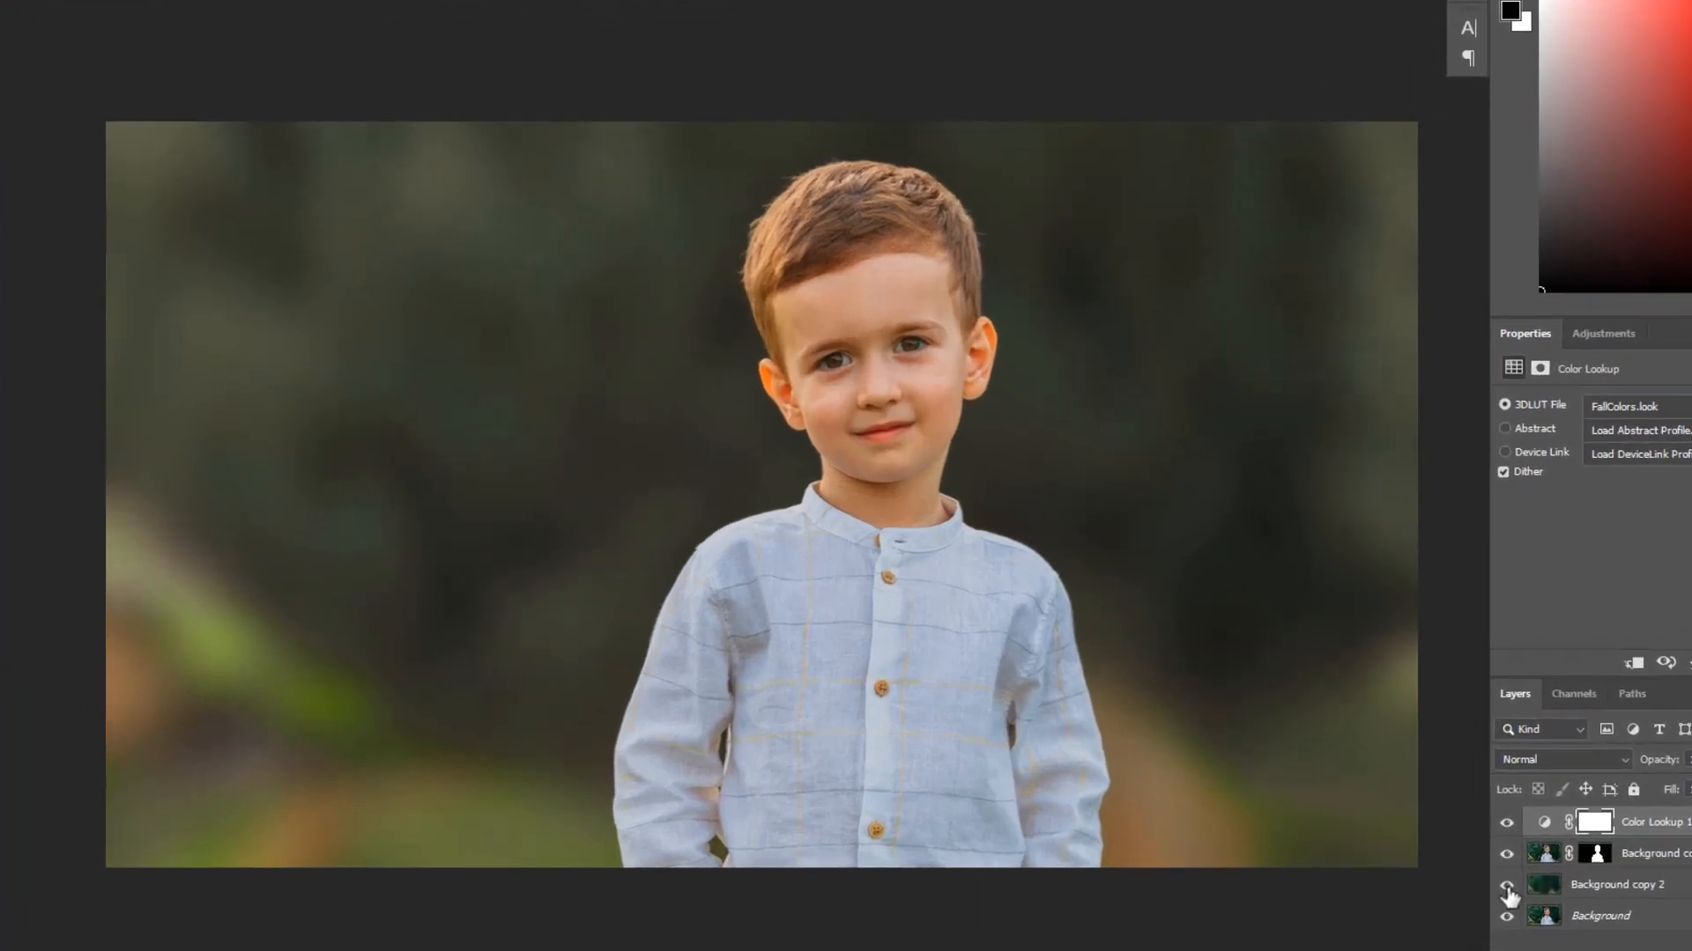
{"action": "left_click", "coordinate": [1454, 819]}
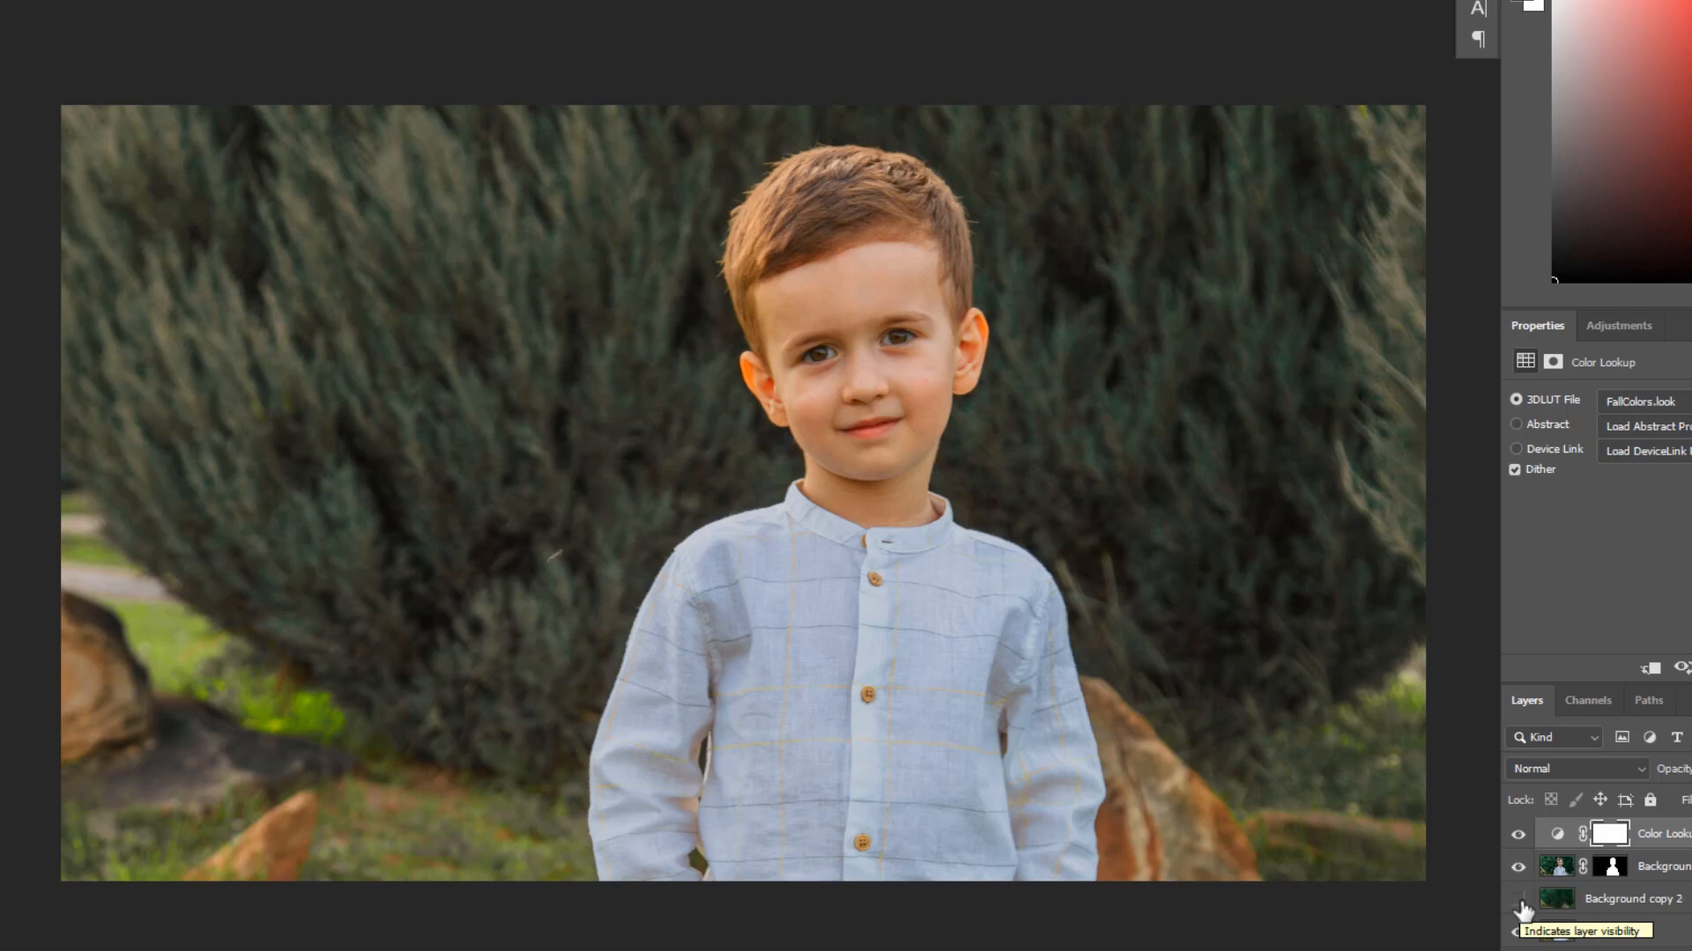
{"action": "left_click", "coordinate": [1519, 900]}
{"action": "left_click", "coordinate": [1519, 899]}
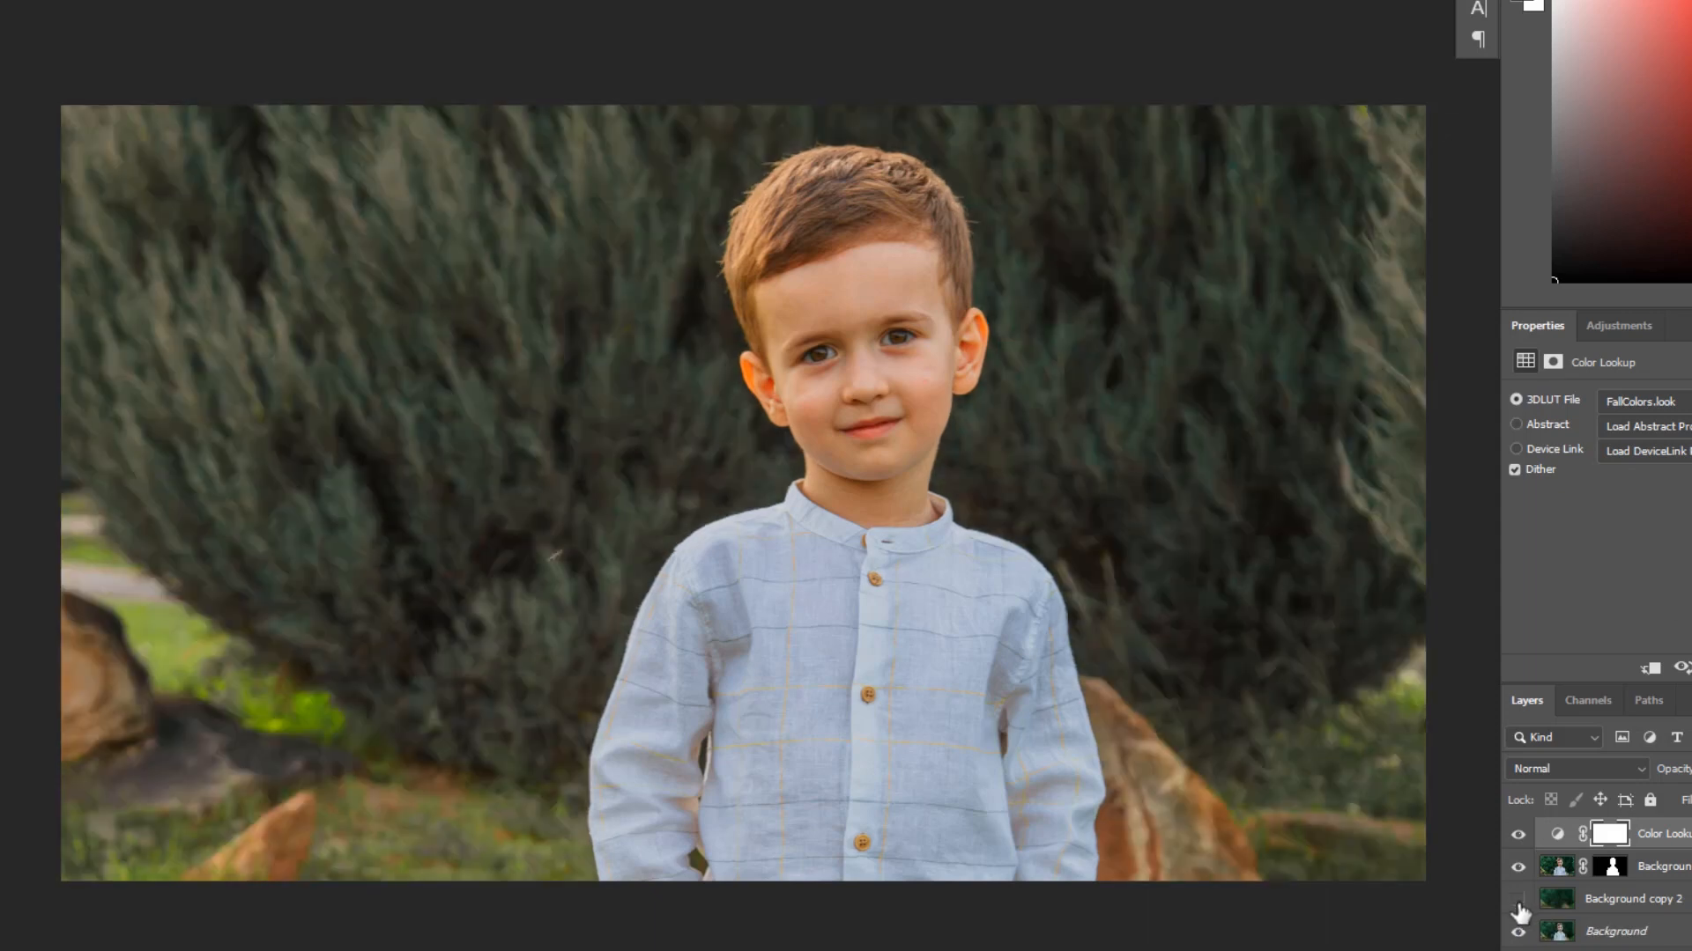
{"action": "left_click", "coordinate": [1519, 900]}
{"action": "left_click", "coordinate": [1519, 900]}
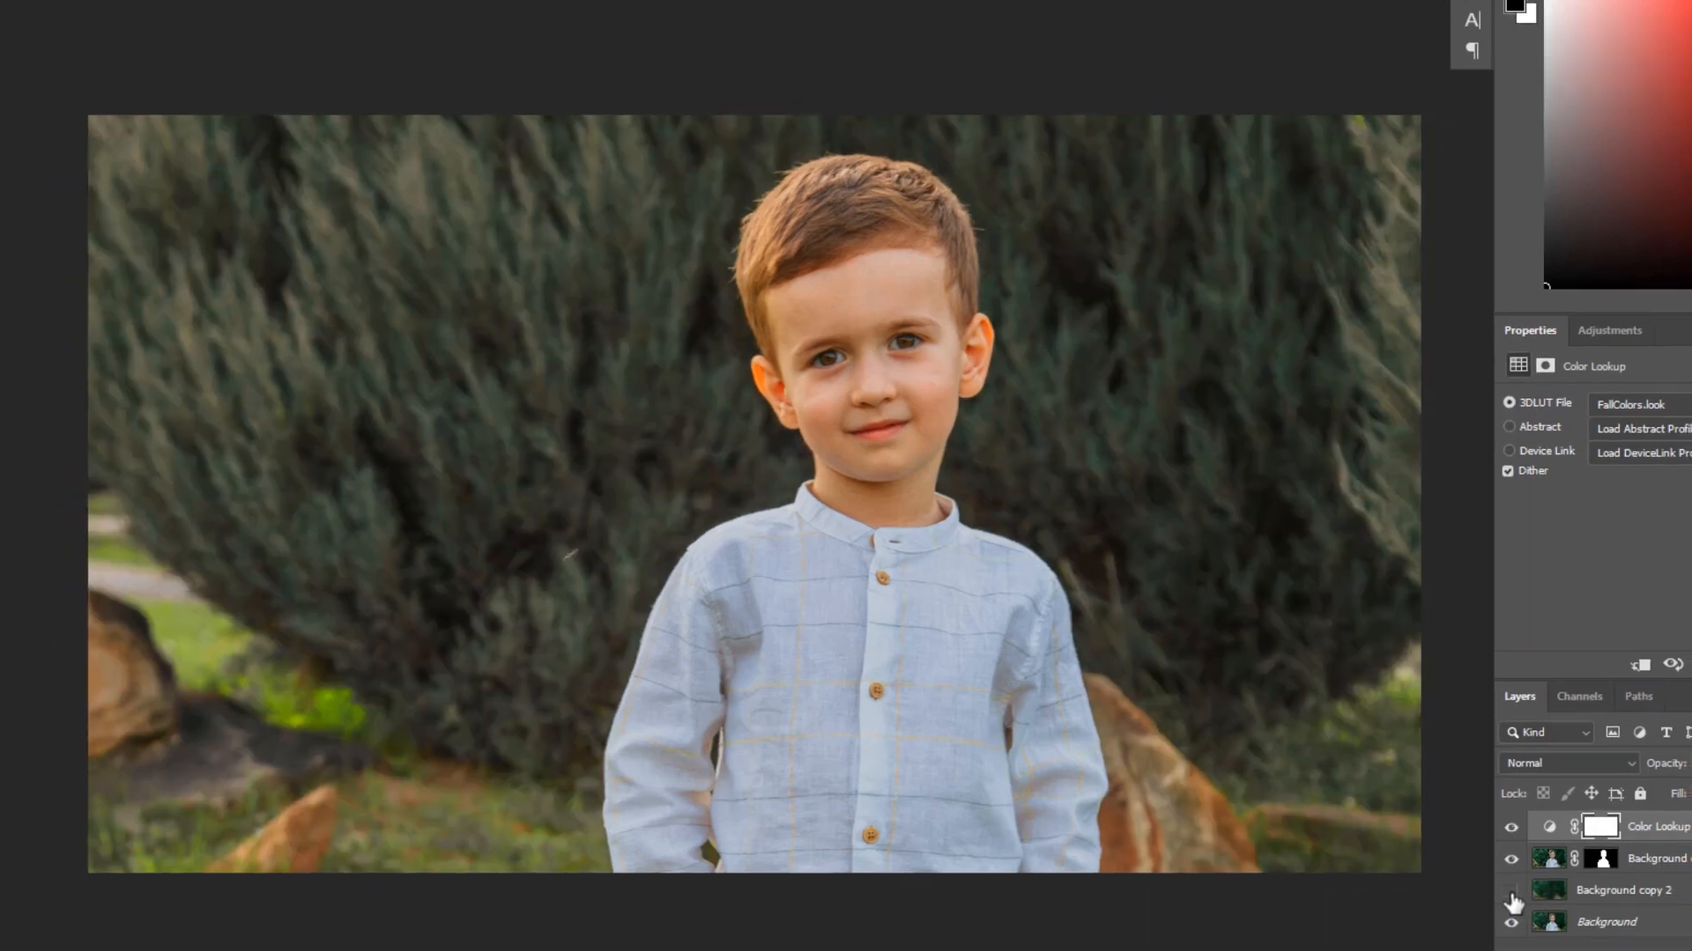
{"action": "left_click", "coordinate": [1519, 900]}
- Minimize the document and Photoshop, view the saved PNG from the desktop in the image viewer, and close the viewer
{"action": "left_click", "coordinate": [1638, 12]}
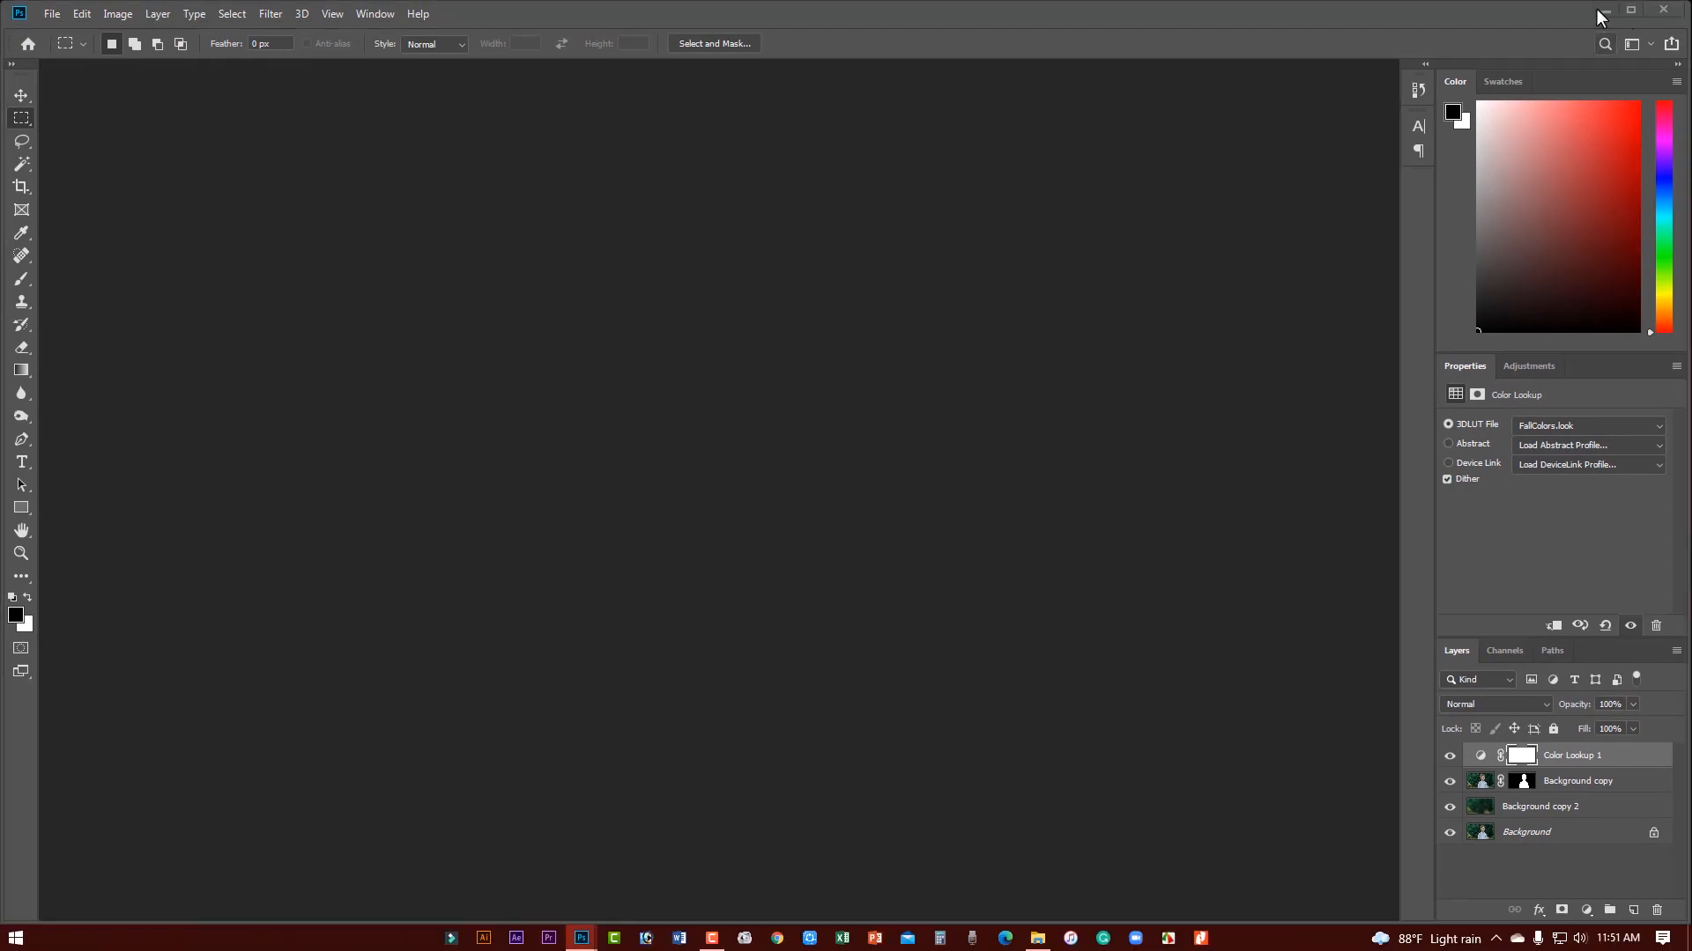
{"action": "left_click", "coordinate": [1601, 14]}
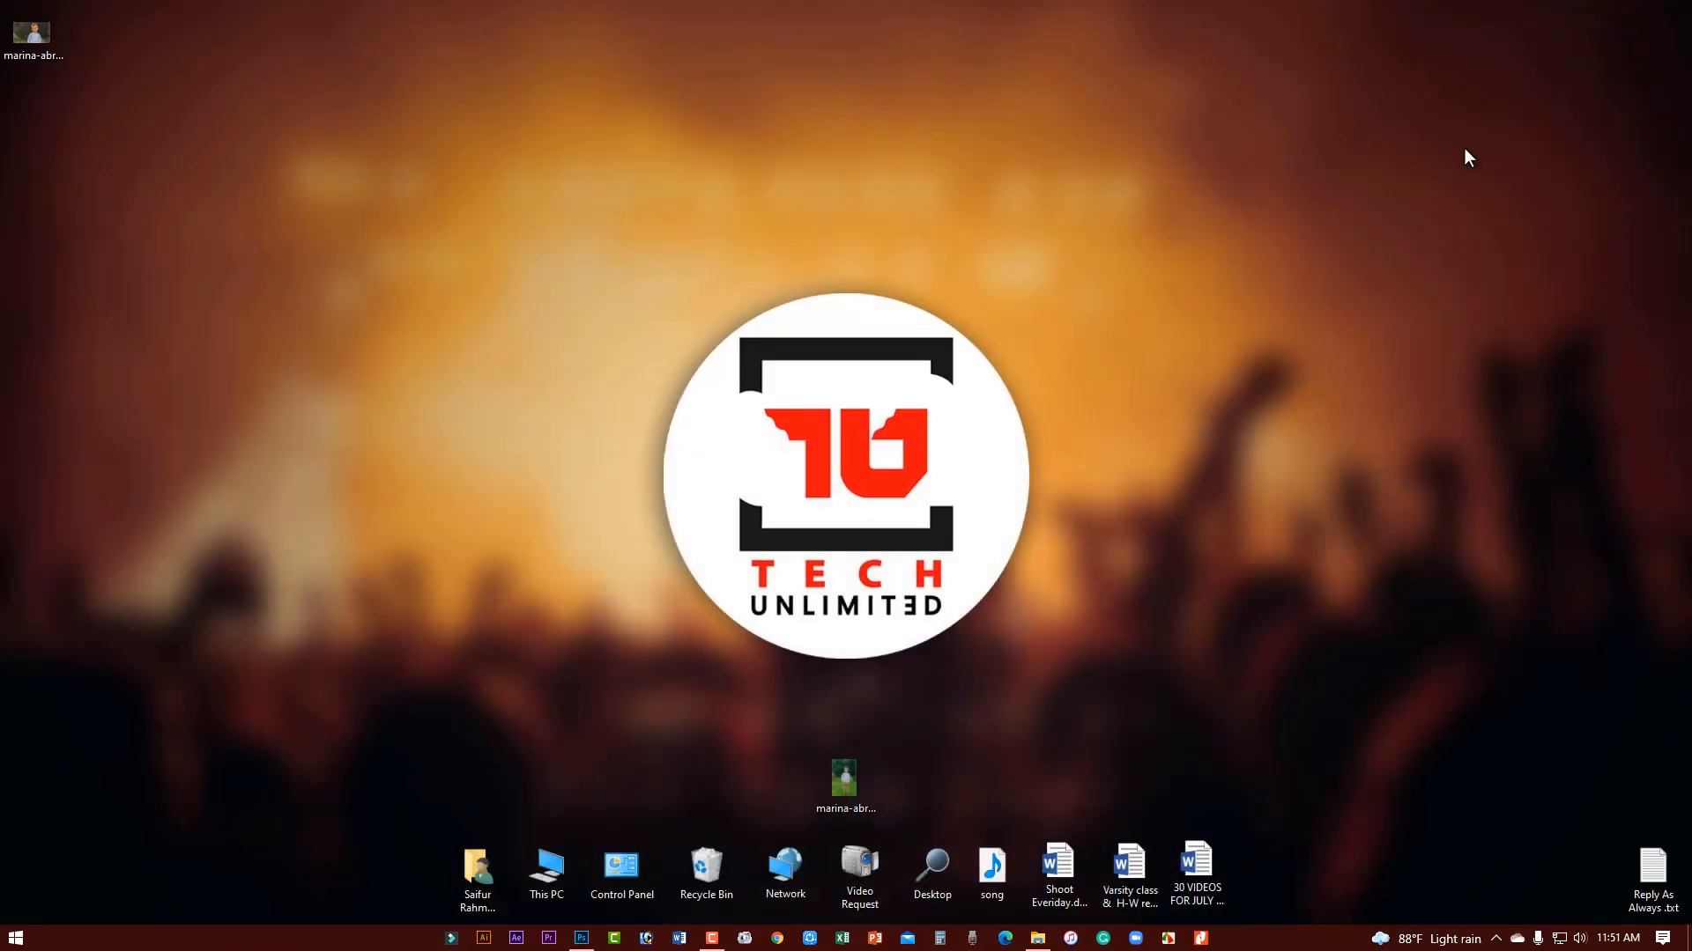
{"action": "left_click", "coordinate": [864, 779]}
{"action": "double_click", "coordinate": [865, 775]}
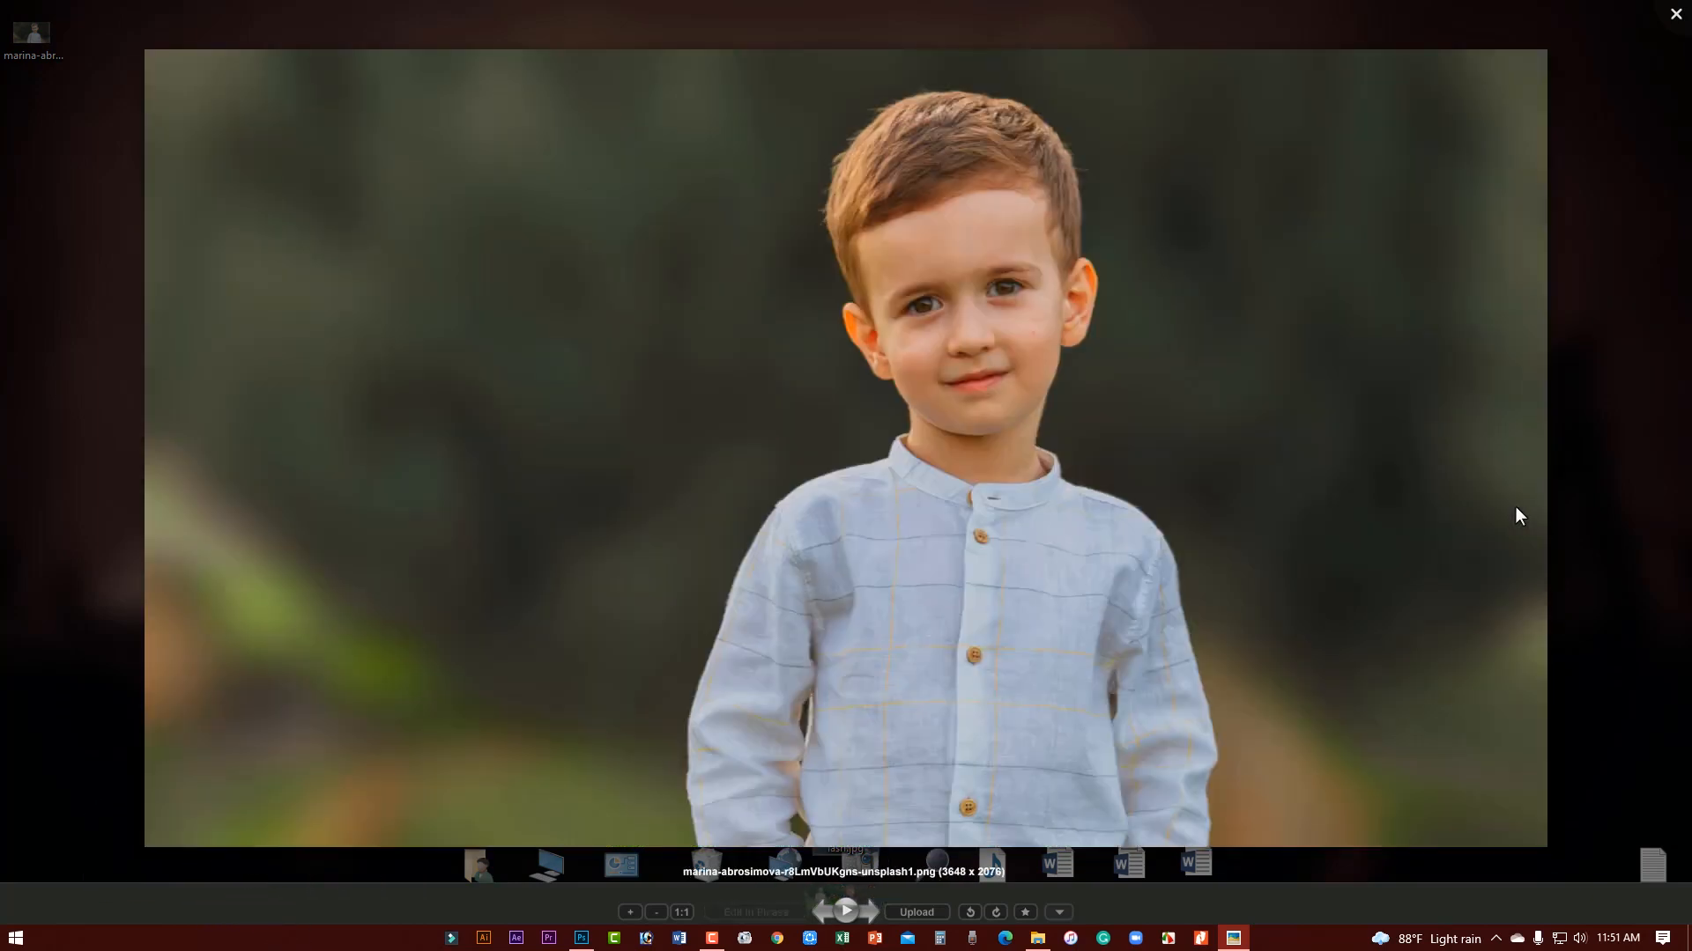
{"action": "left_click", "coordinate": [1676, 14]}
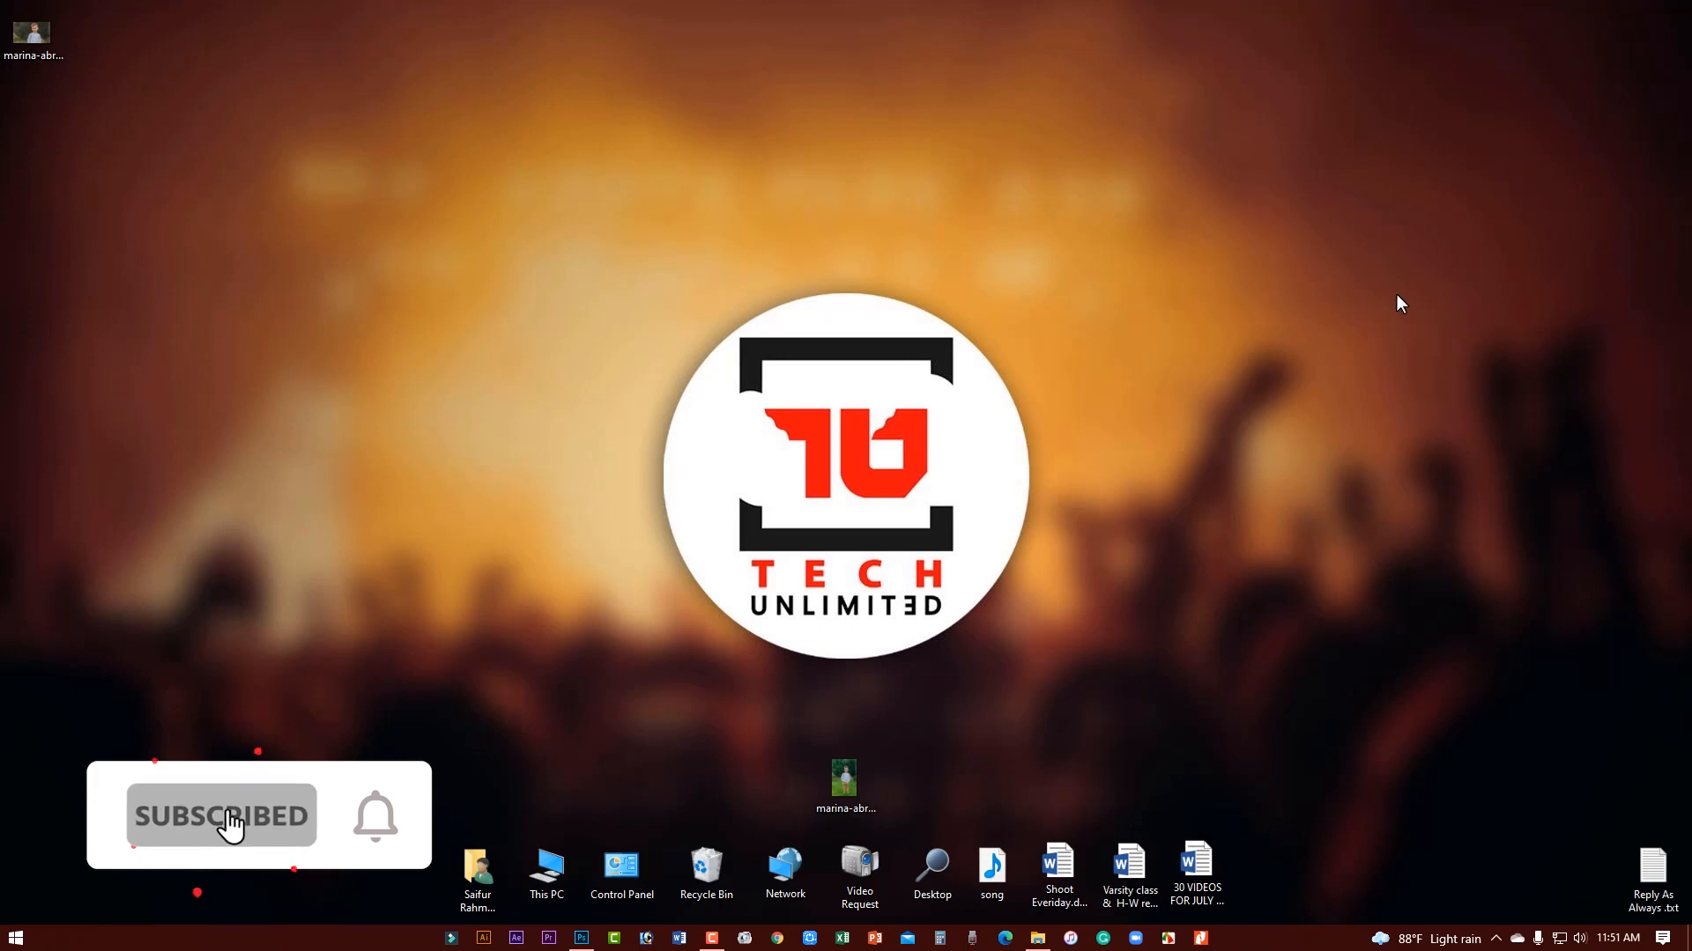